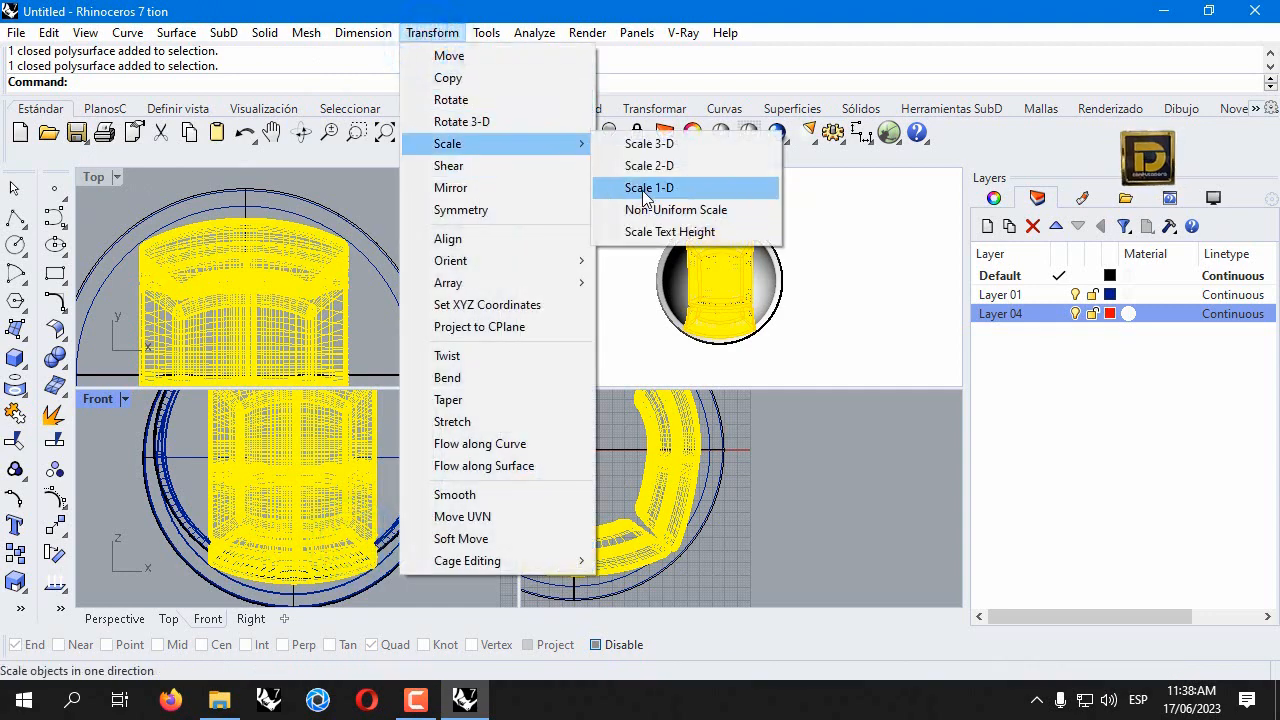
Widen both chair cushions horizontally in the Front view with a one-directional scale from their centre.
left_click(645, 188)
left_click(293, 439)
left_click(355, 439)
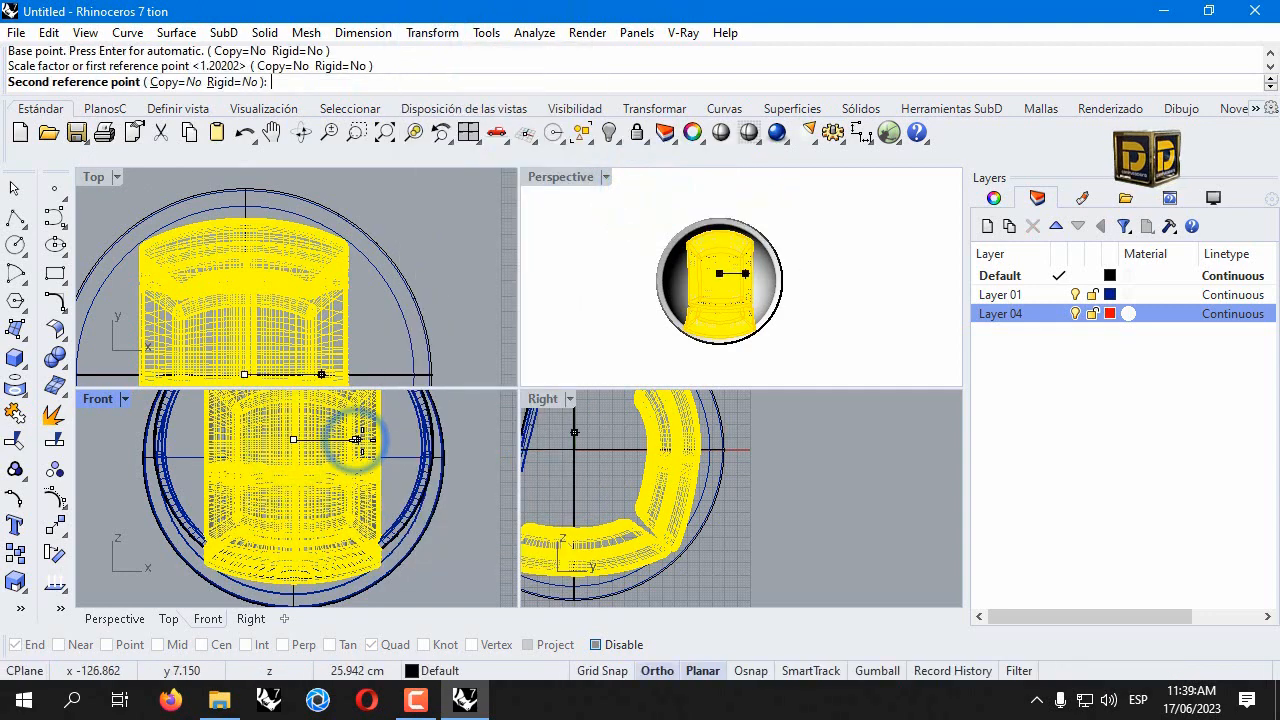
left_click(366, 438)
left_click(425, 588)
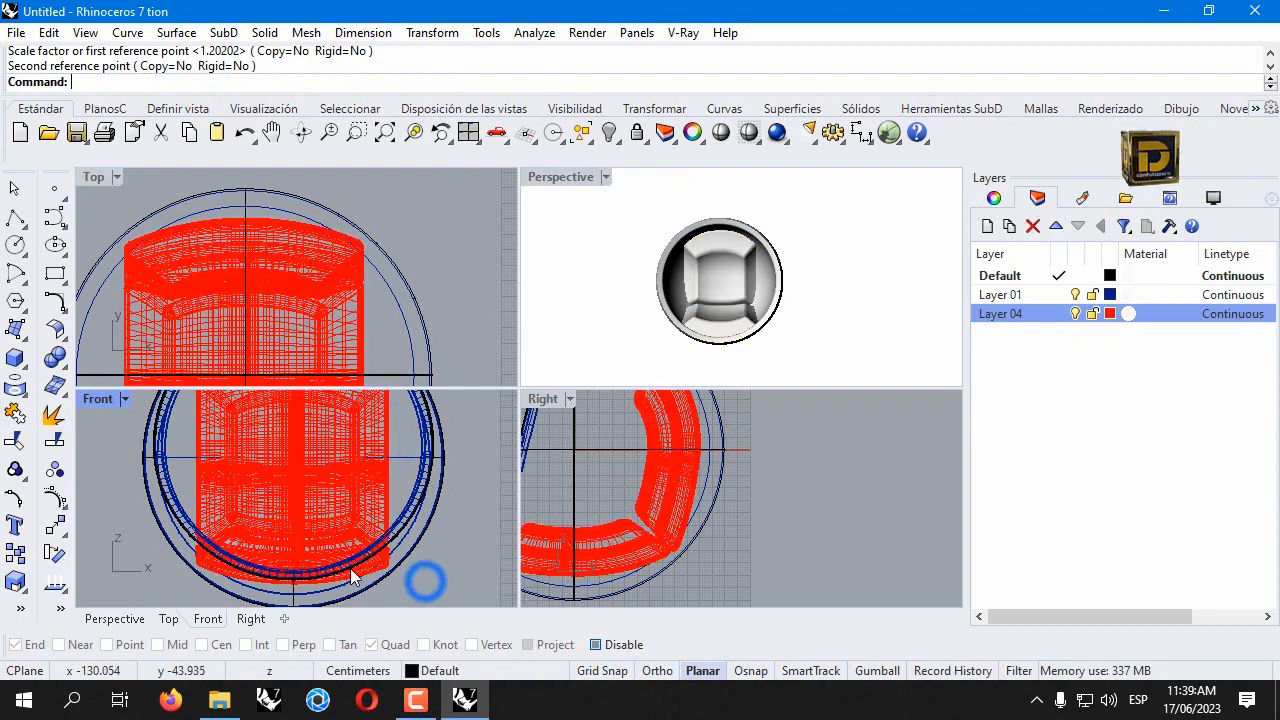
Bend the seat cushion symmetrically upward in the Front view, with the spine running from its middle to its outer end.
scroll(219, 584, "up", 3)
left_click(186, 545)
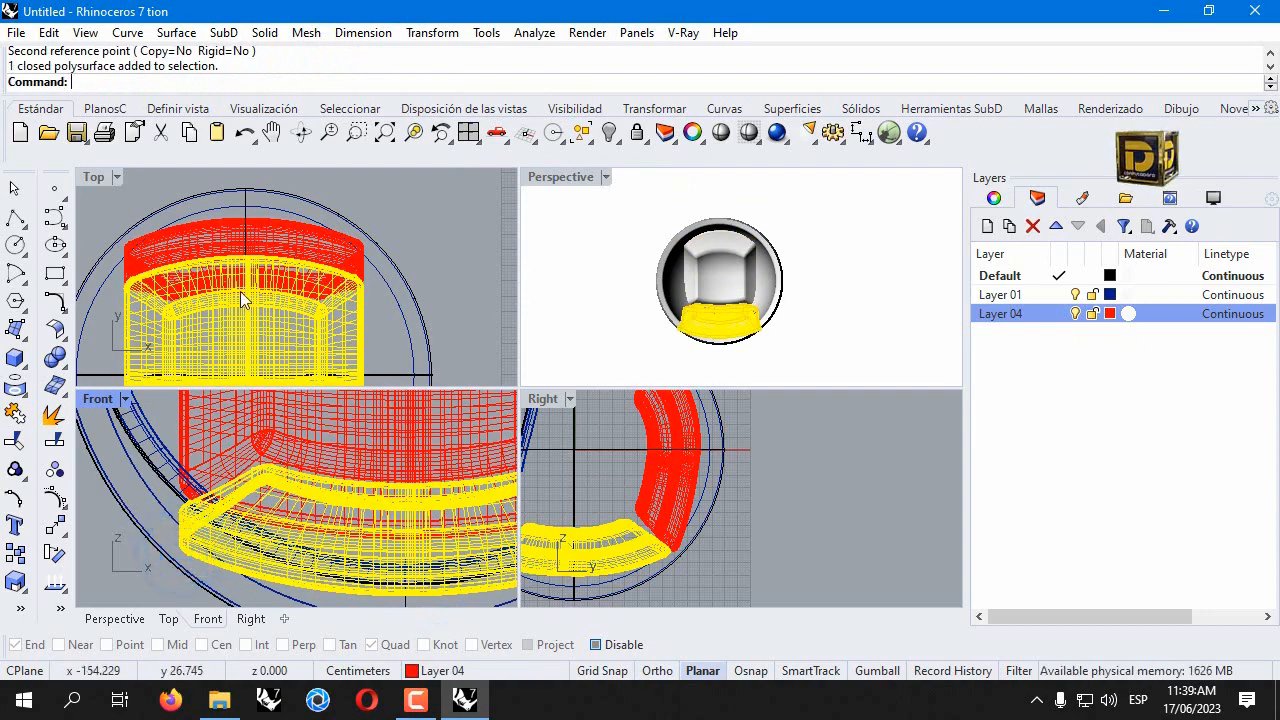
left_click(66, 540)
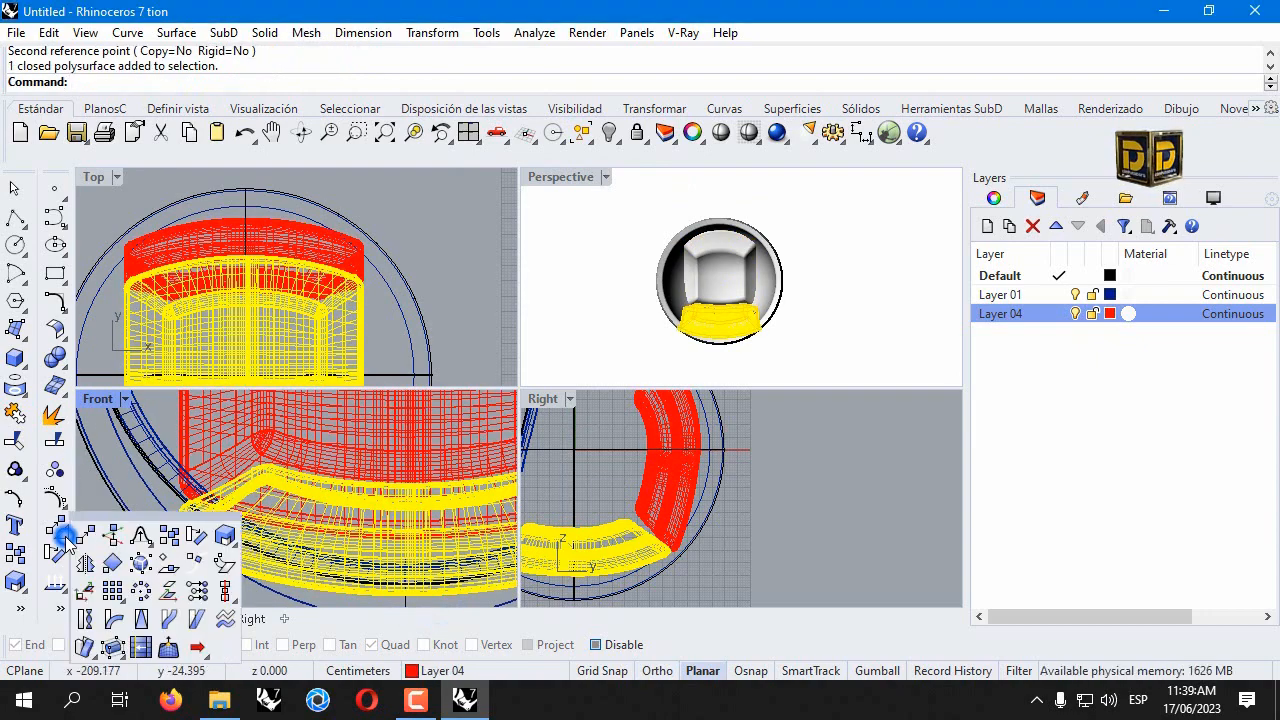
left_click(113, 617)
left_click(422, 494)
left_click(178, 534)
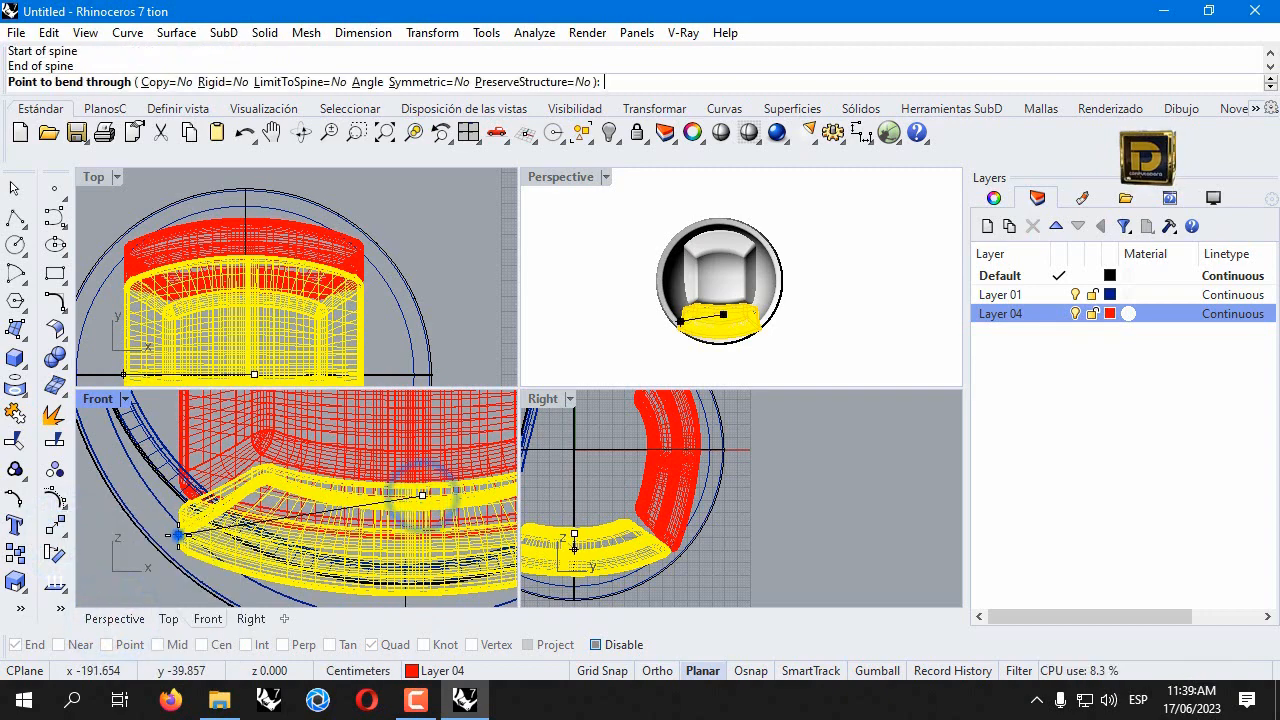
left_click(412, 82)
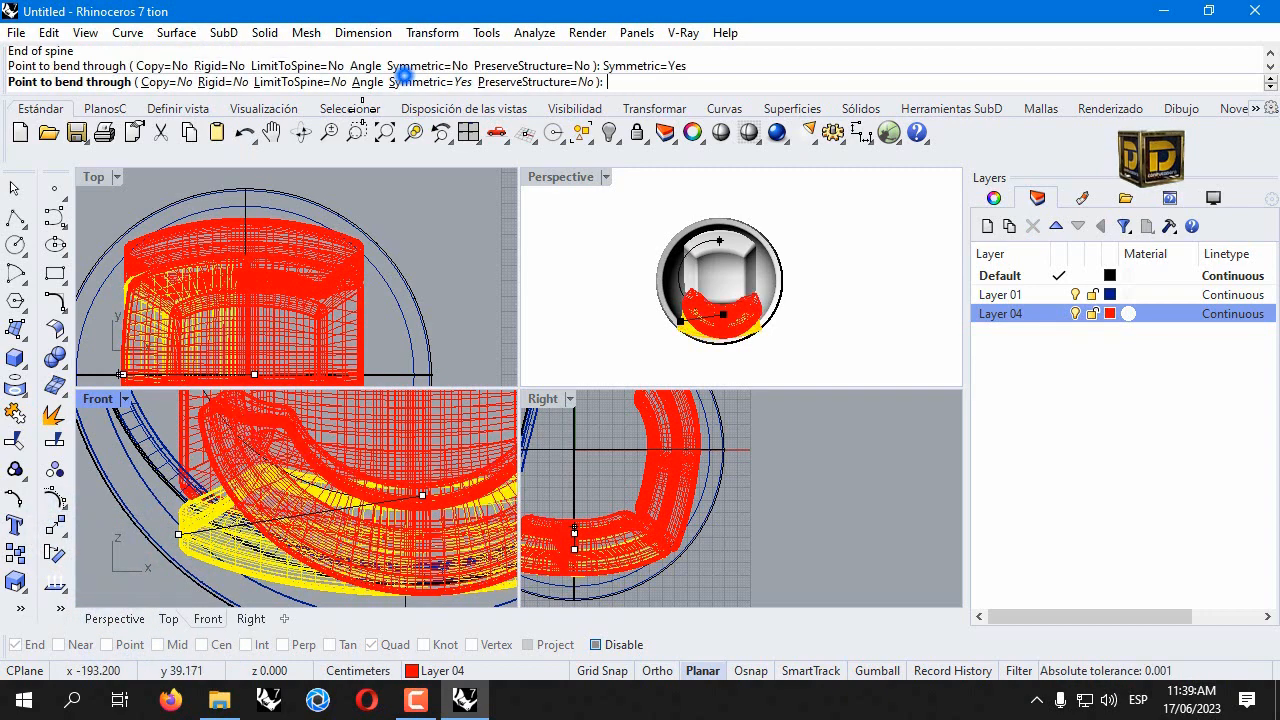
left_click(189, 481)
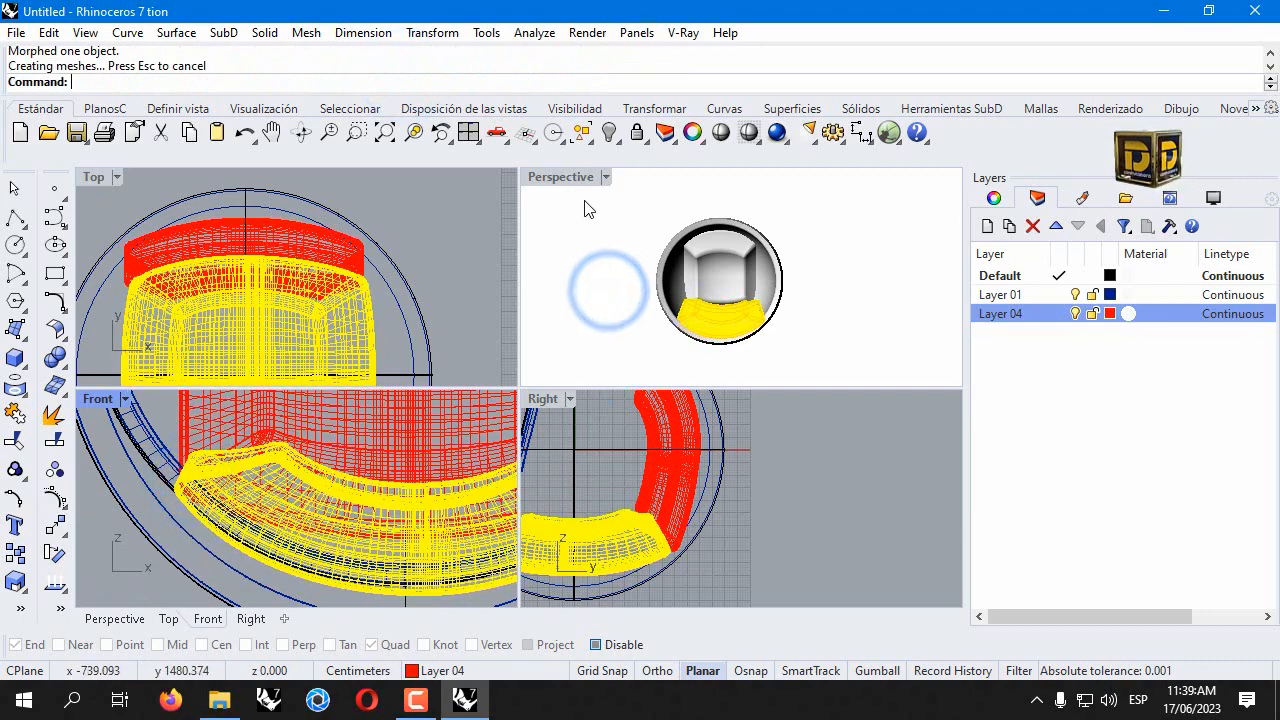
Hide the chair's front rim and round outer shell in the Perspective view, leaving only the two cushions.
double_click(571, 177)
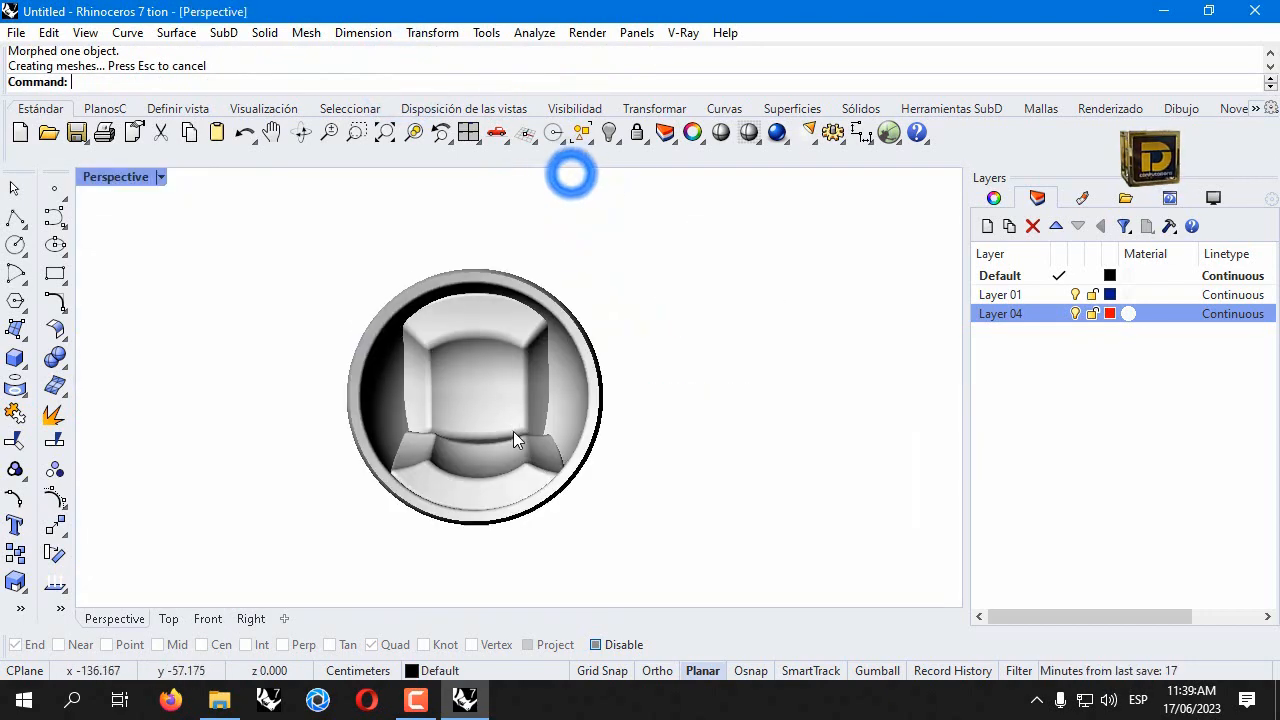
right_click_drag(513, 431, 402, 436)
right_click_drag(288, 370, 405, 364)
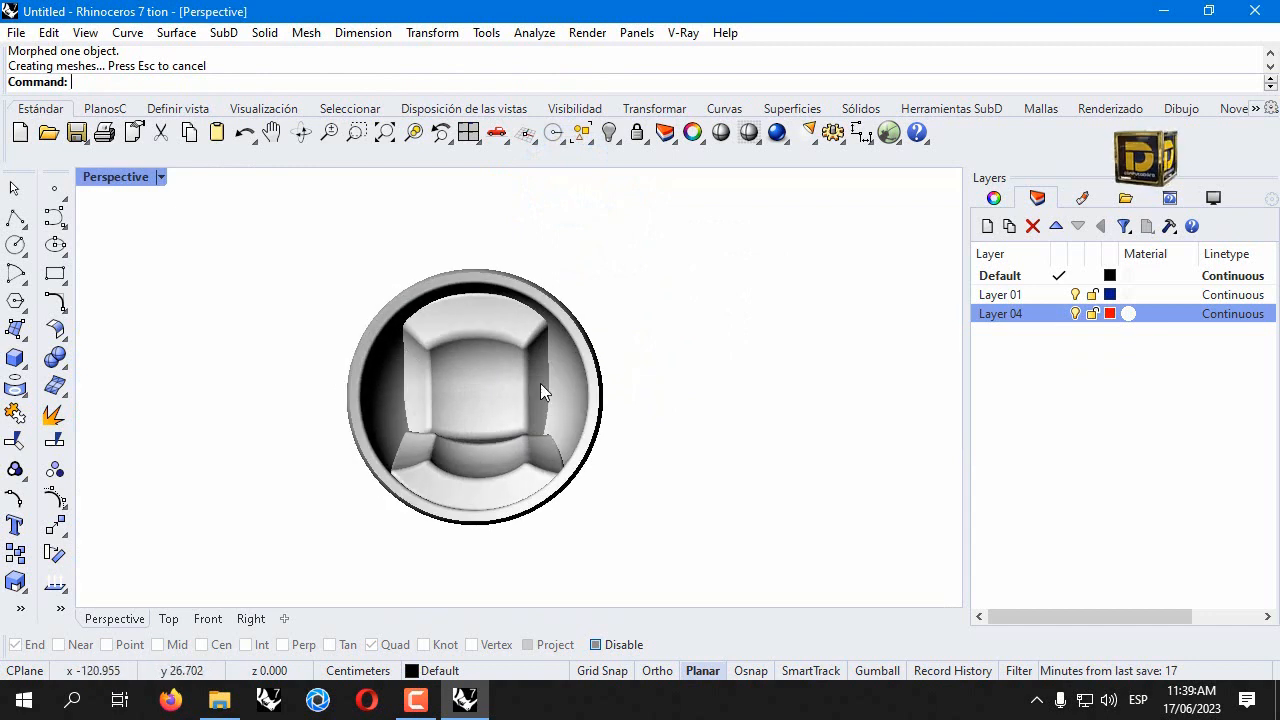
left_click(588, 398)
left_click(606, 134)
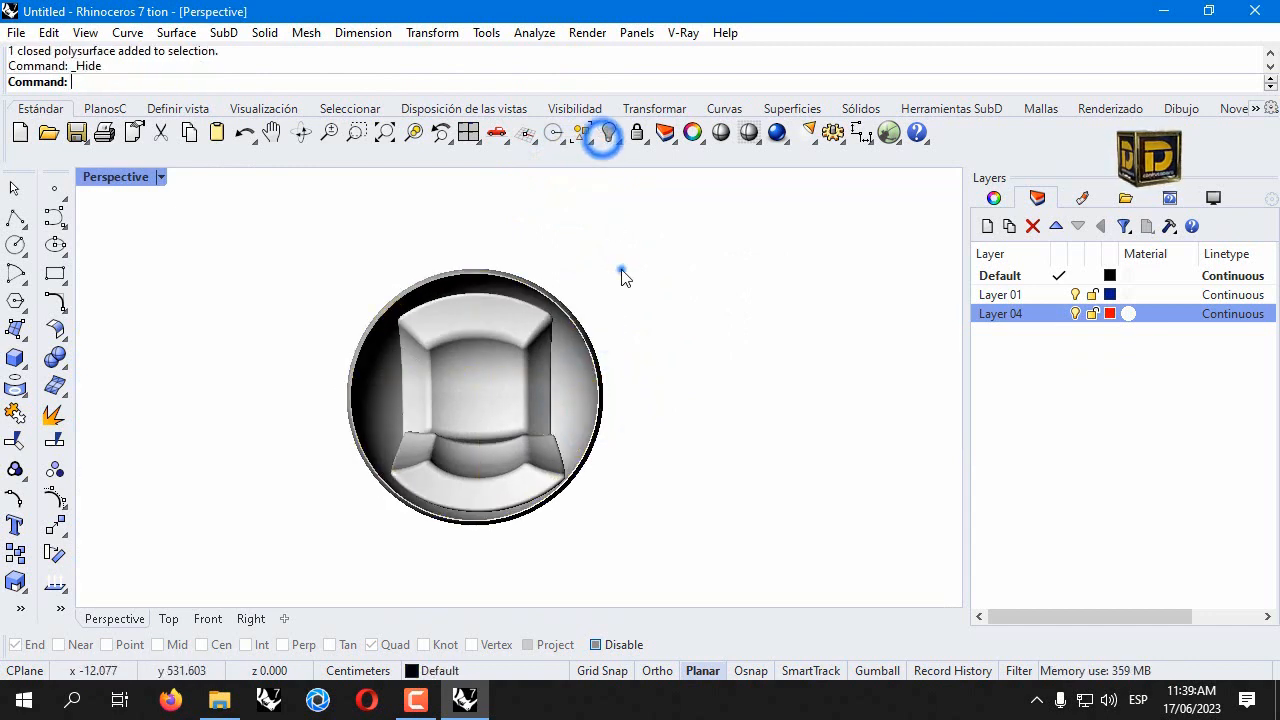
left_click(621, 276)
left_click(607, 134)
scroll(528, 405, "up", 3)
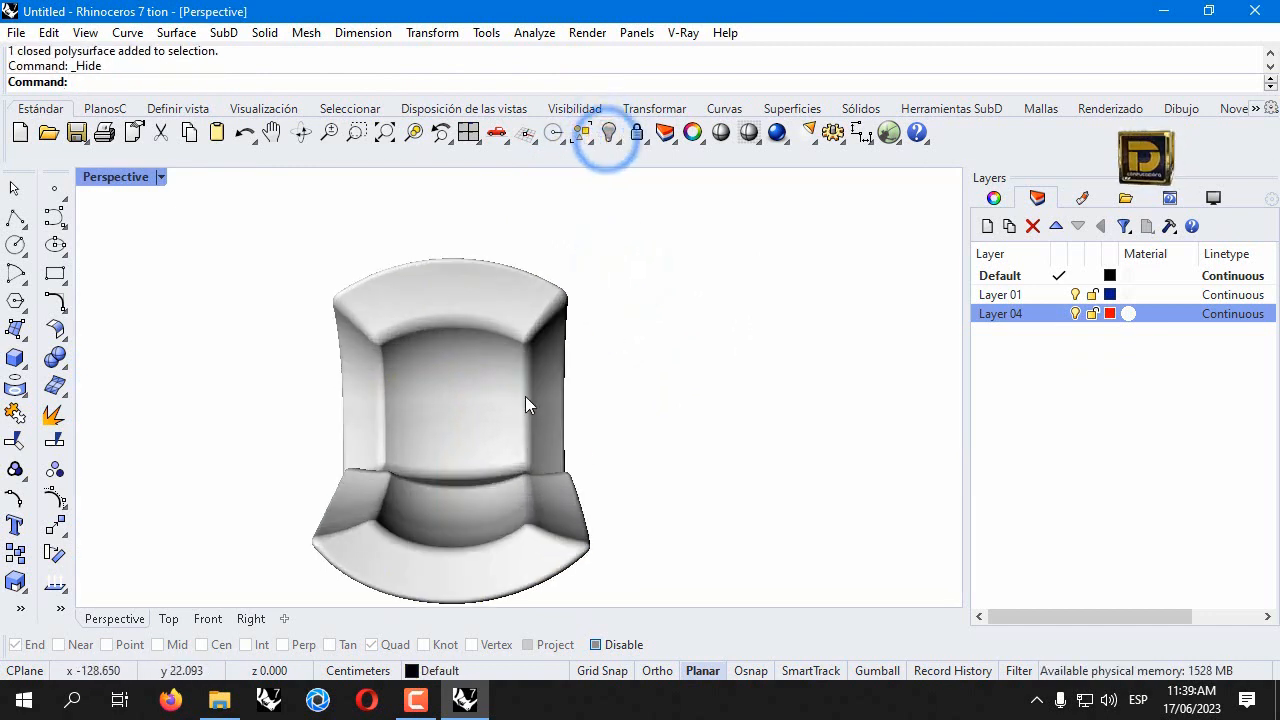
right_click_drag(528, 405, 382, 413)
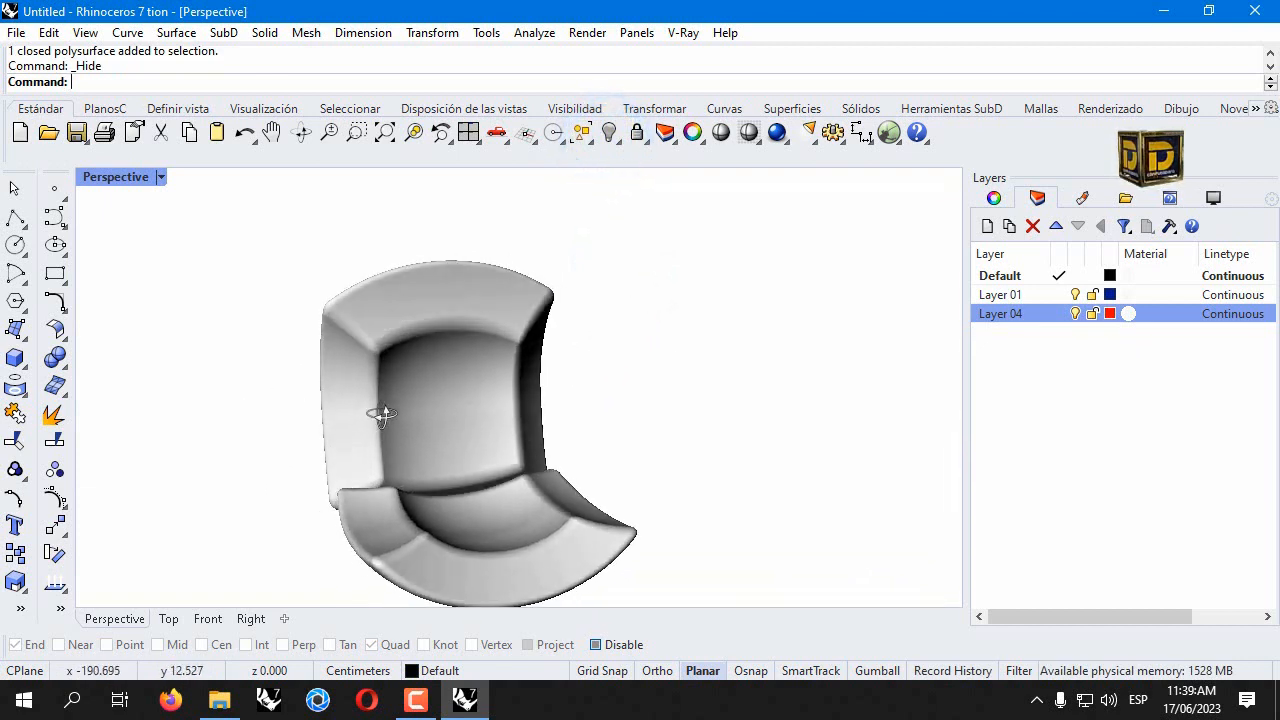
Return to the four-view layout and hide the backrest cushion.
double_click(118, 178)
left_click(329, 417)
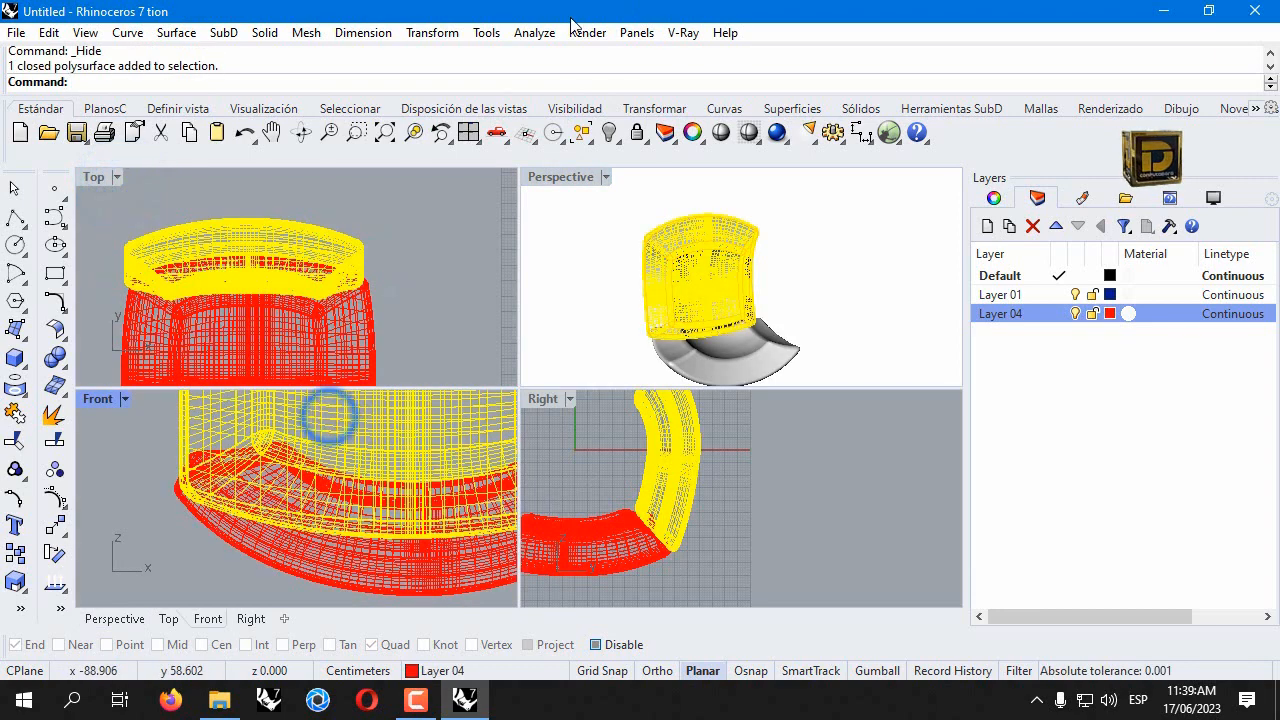
left_click(609, 132)
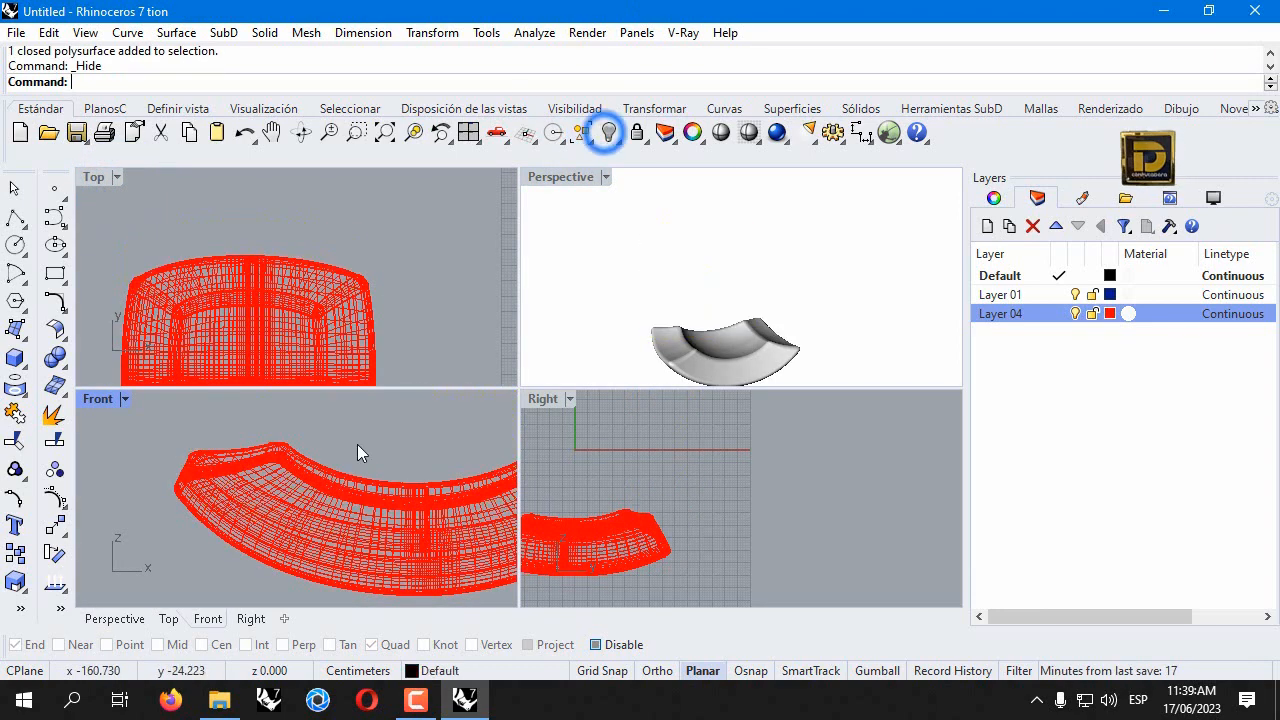
Draw a centre-based arc following the seat cushion's inner curve in the Front view, with only the Center object snap enabled.
left_click(27, 287)
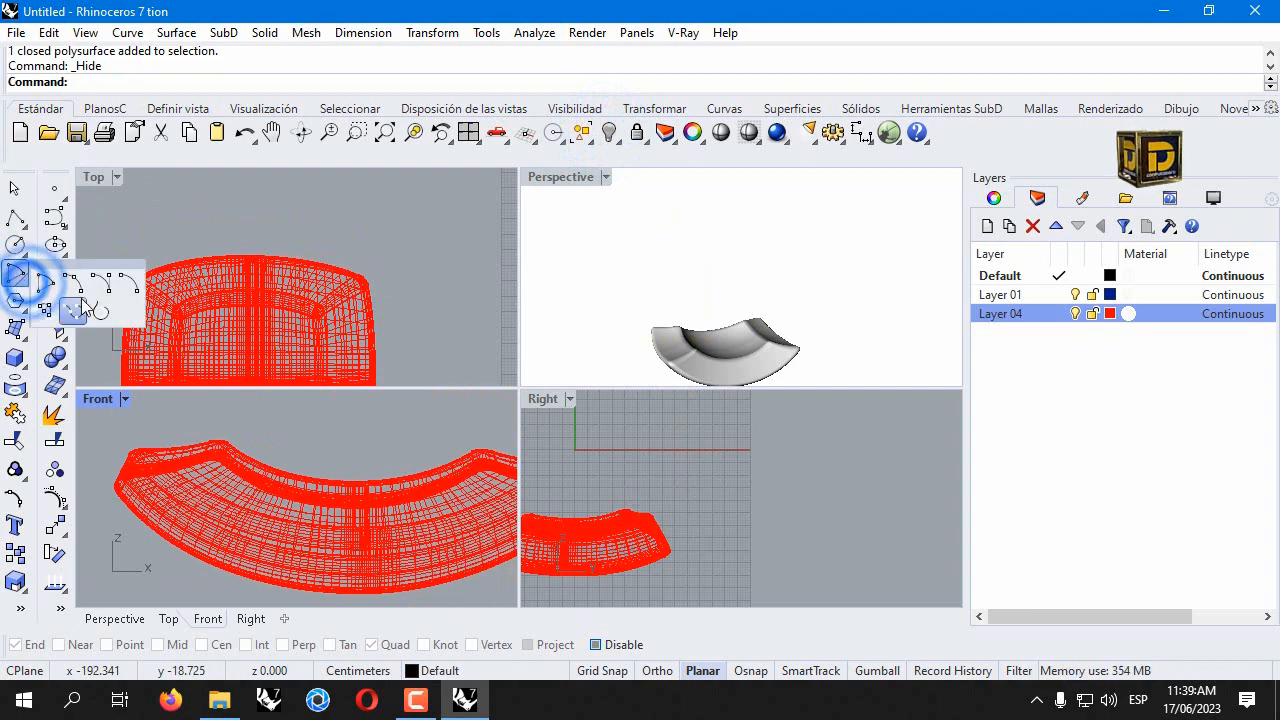
left_click(86, 290)
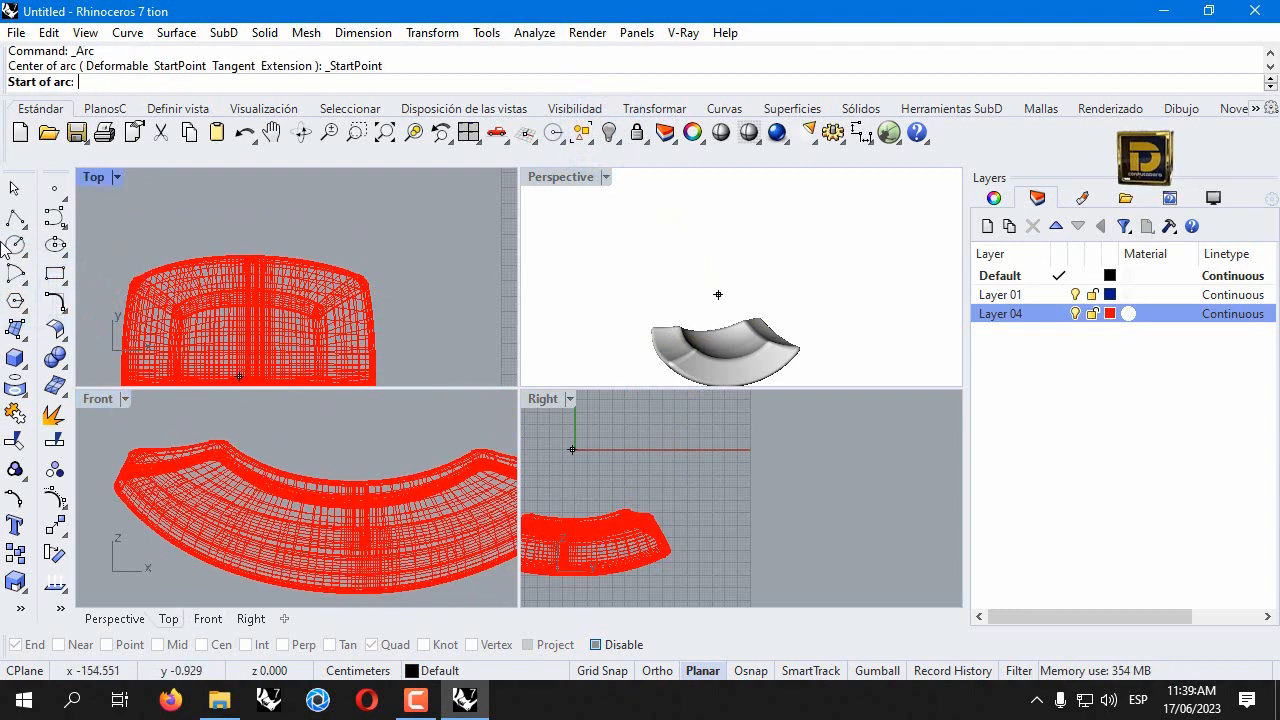
left_click(15, 275)
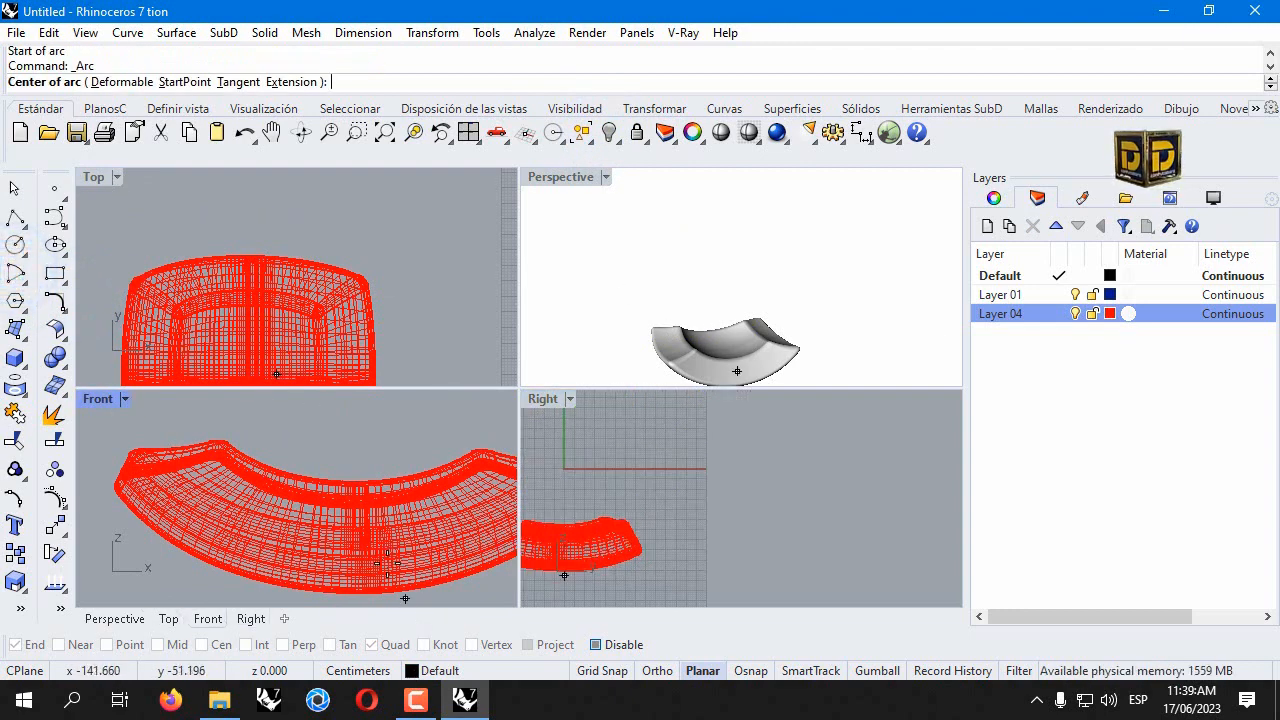
left_click(614, 644)
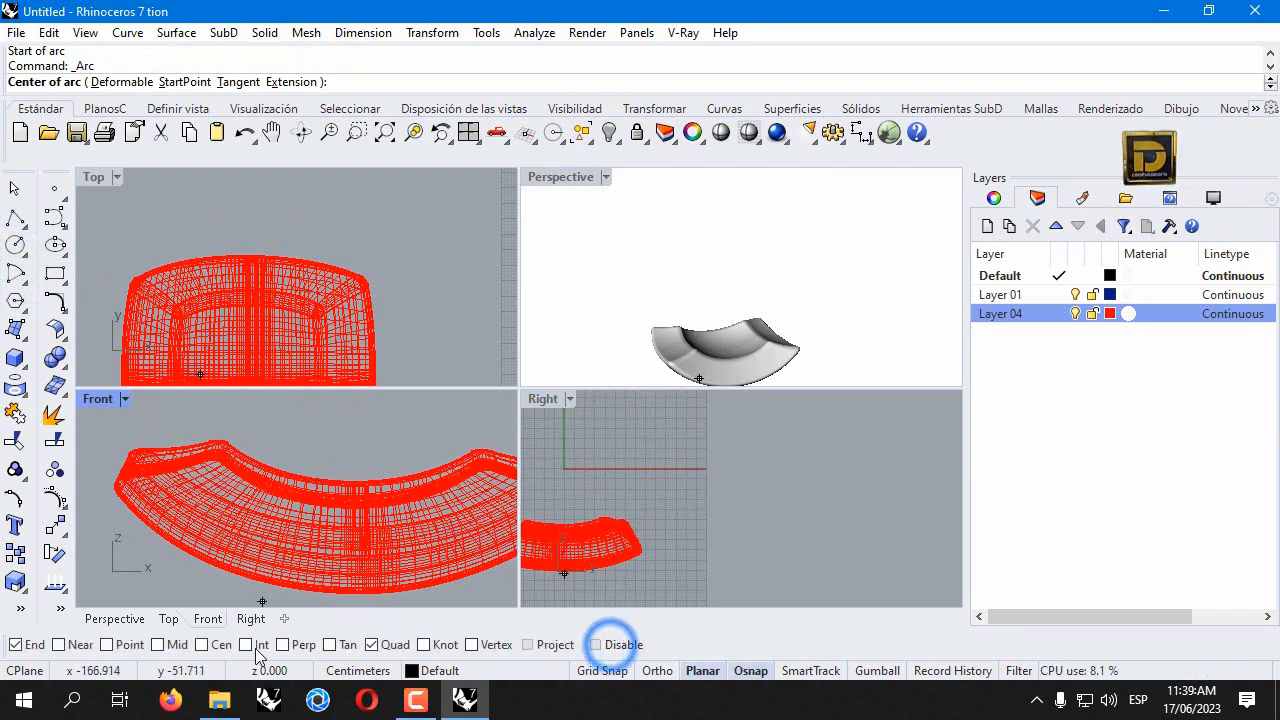
right_click(203, 644)
scroll(308, 500, "down", 5)
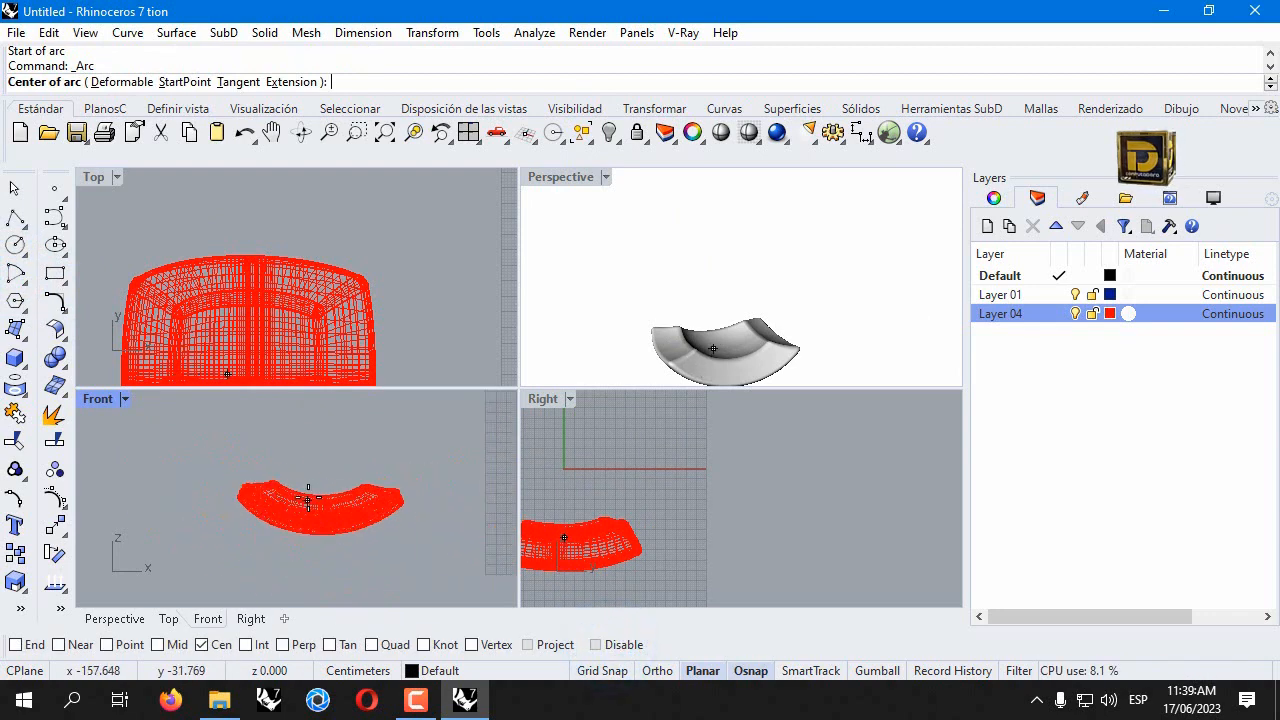
left_click(319, 414)
left_click(254, 468)
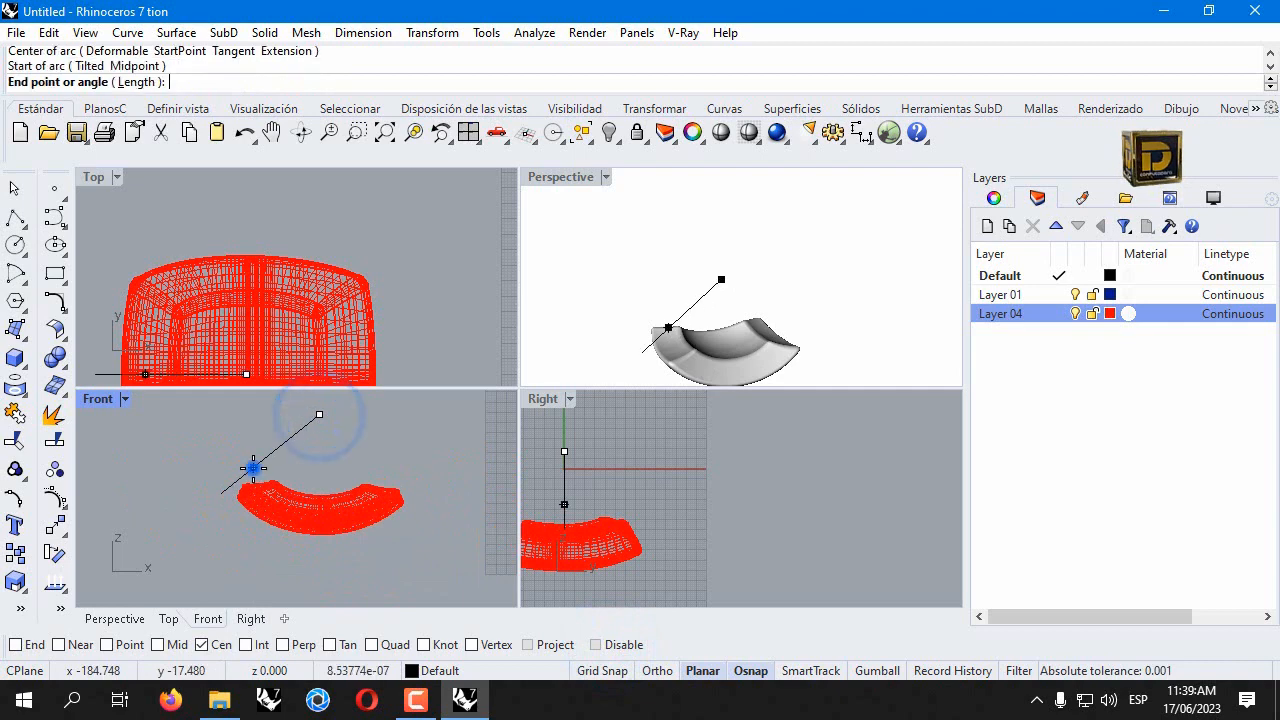
left_click(378, 479)
Move the arc about 2 cm straight down onto the seat cushion in the Front view.
scroll(380, 479, "up", 3)
left_click(376, 473)
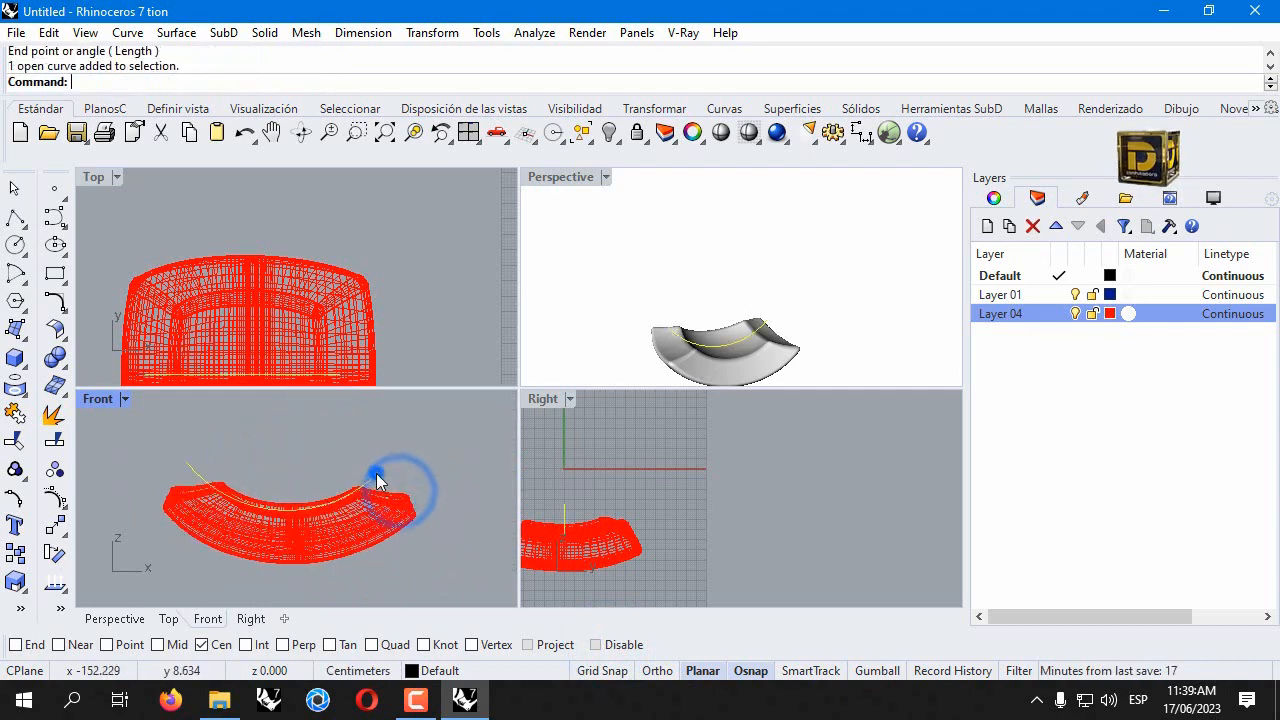
scroll(381, 477, "up", 4)
left_click_drag(377, 475, 378, 486)
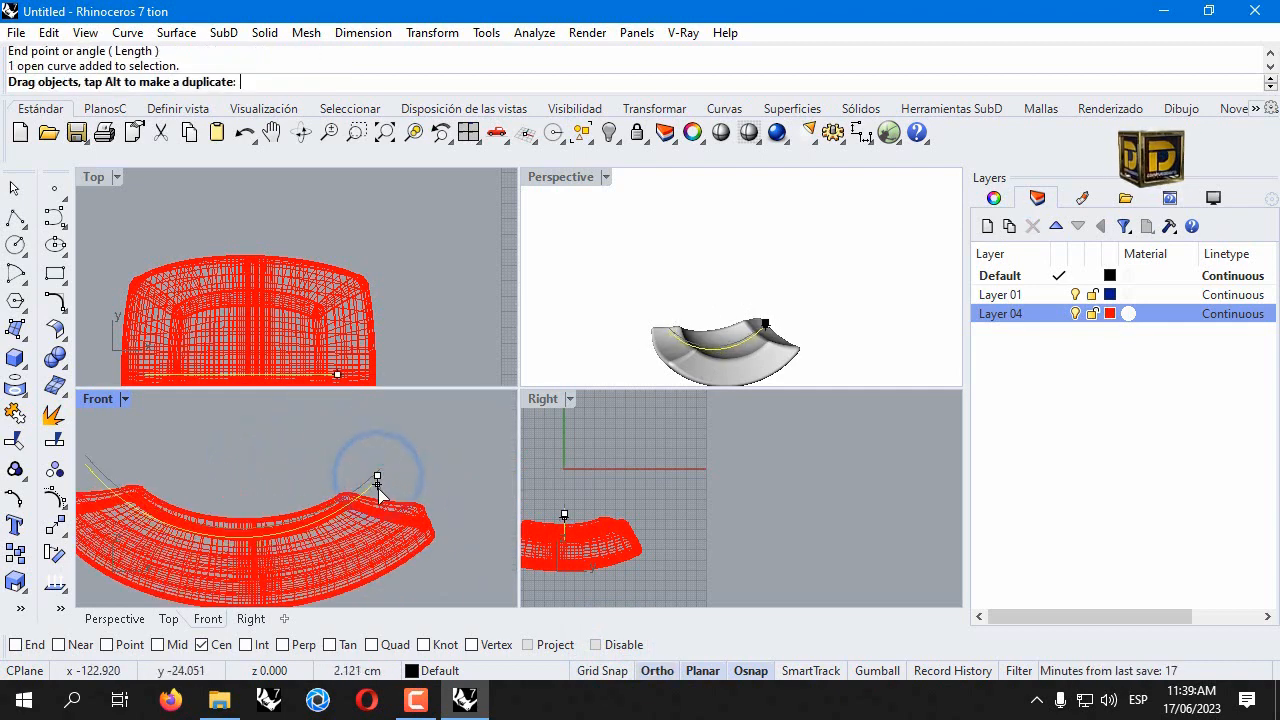
Enlarge the arc with a 2-D scale from its centre so it runs through the middle of the seat cushion's thickness.
left_click(432, 32)
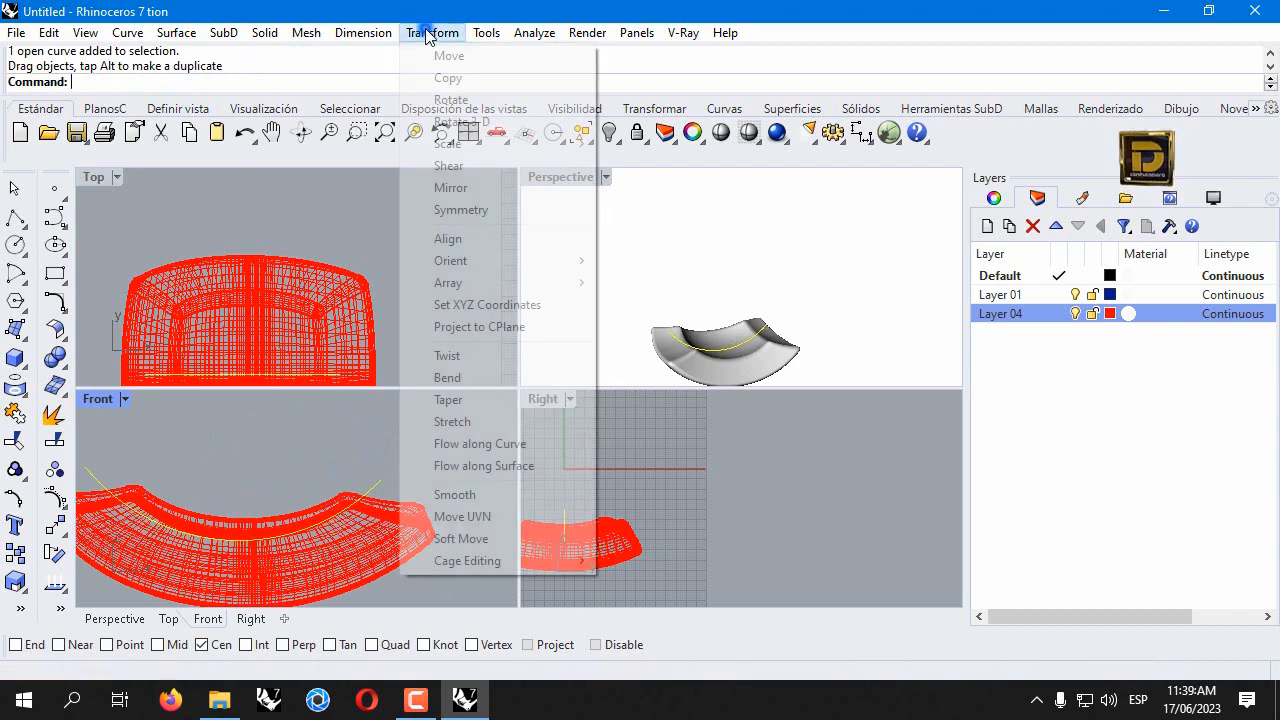
mouse_move(470, 143)
left_click(676, 163)
left_click(232, 545)
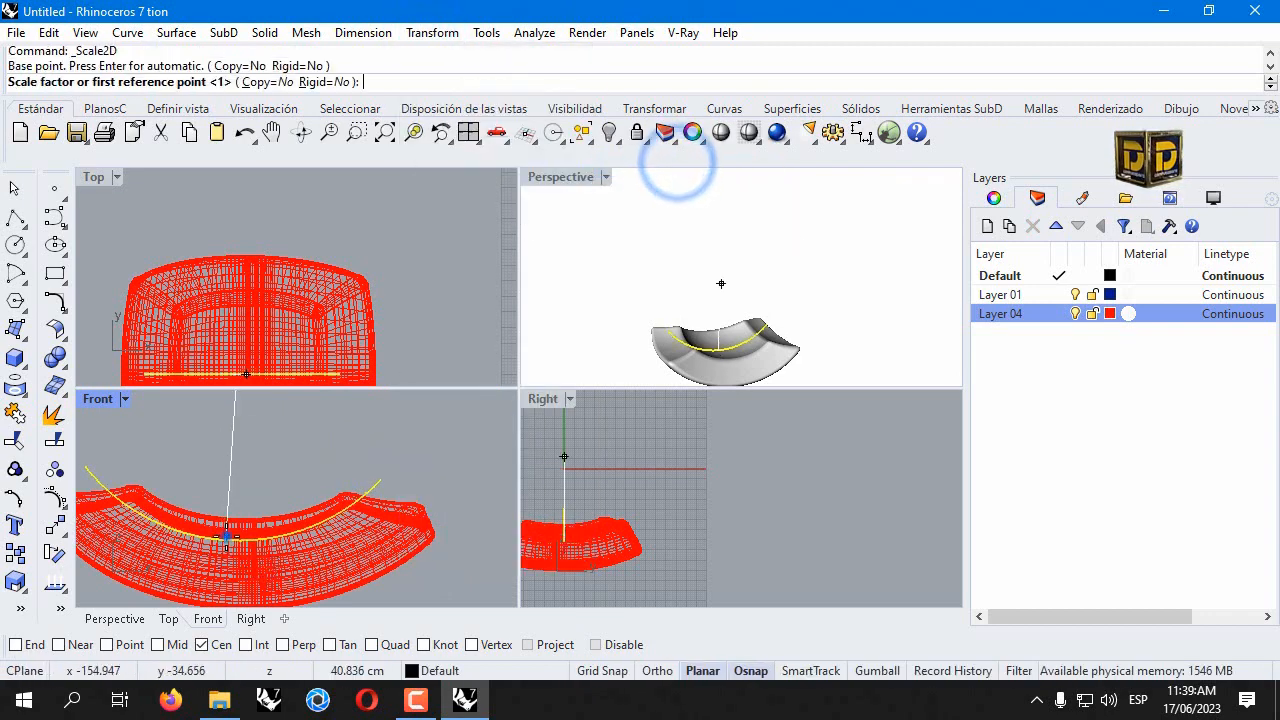
left_click(452, 474)
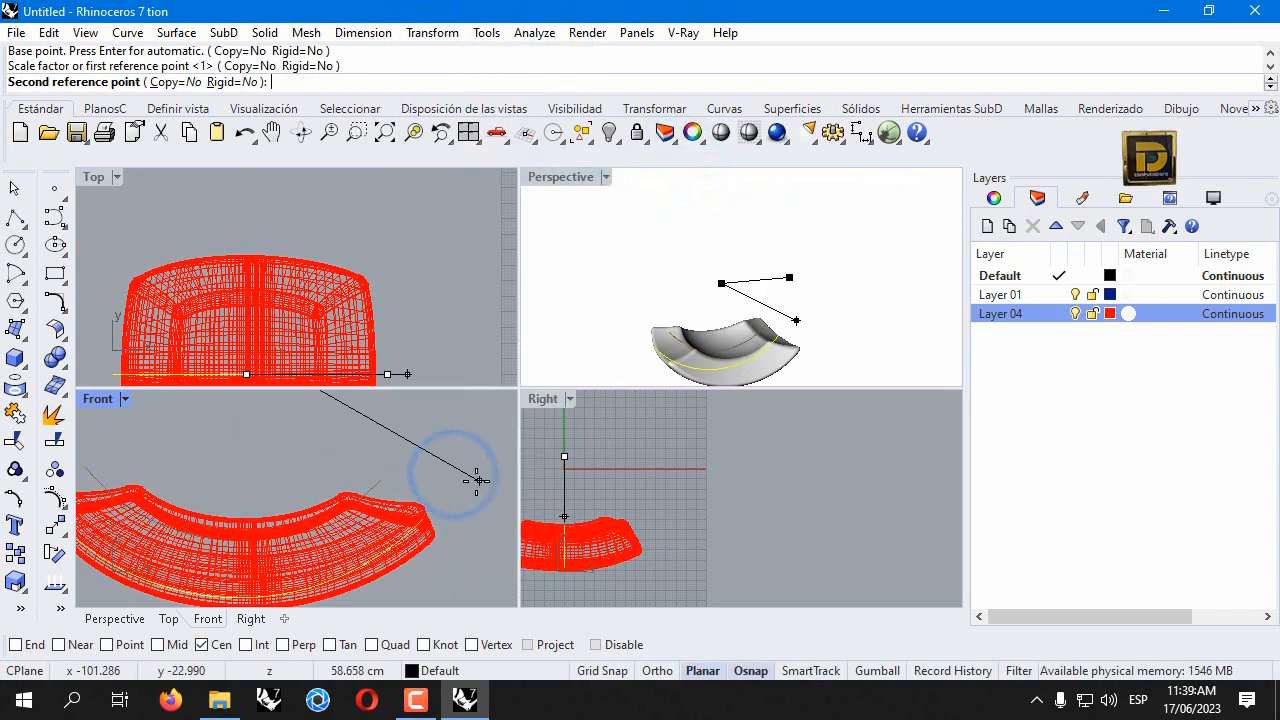
left_click(450, 477)
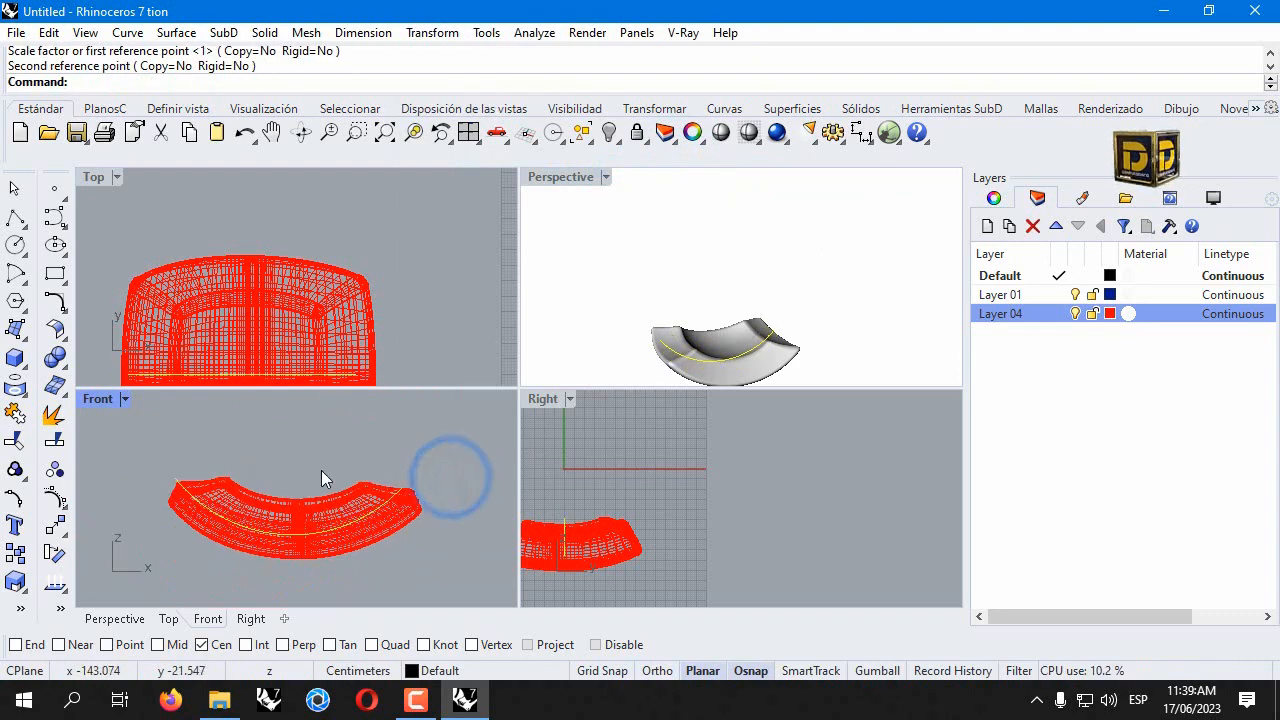
Disable object snaps and shift the arc slightly horizontally to centre it on the seat cushion.
scroll(173, 483, "up", 3)
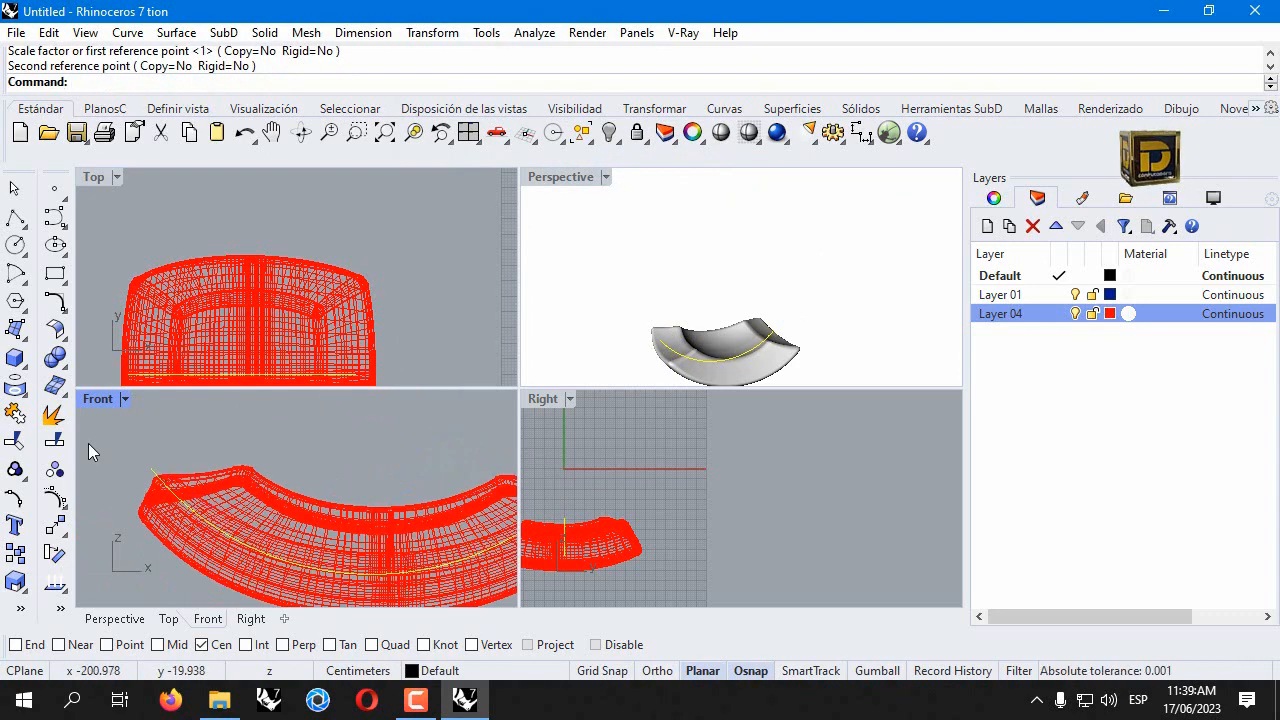
scroll(320, 528, "up", 2)
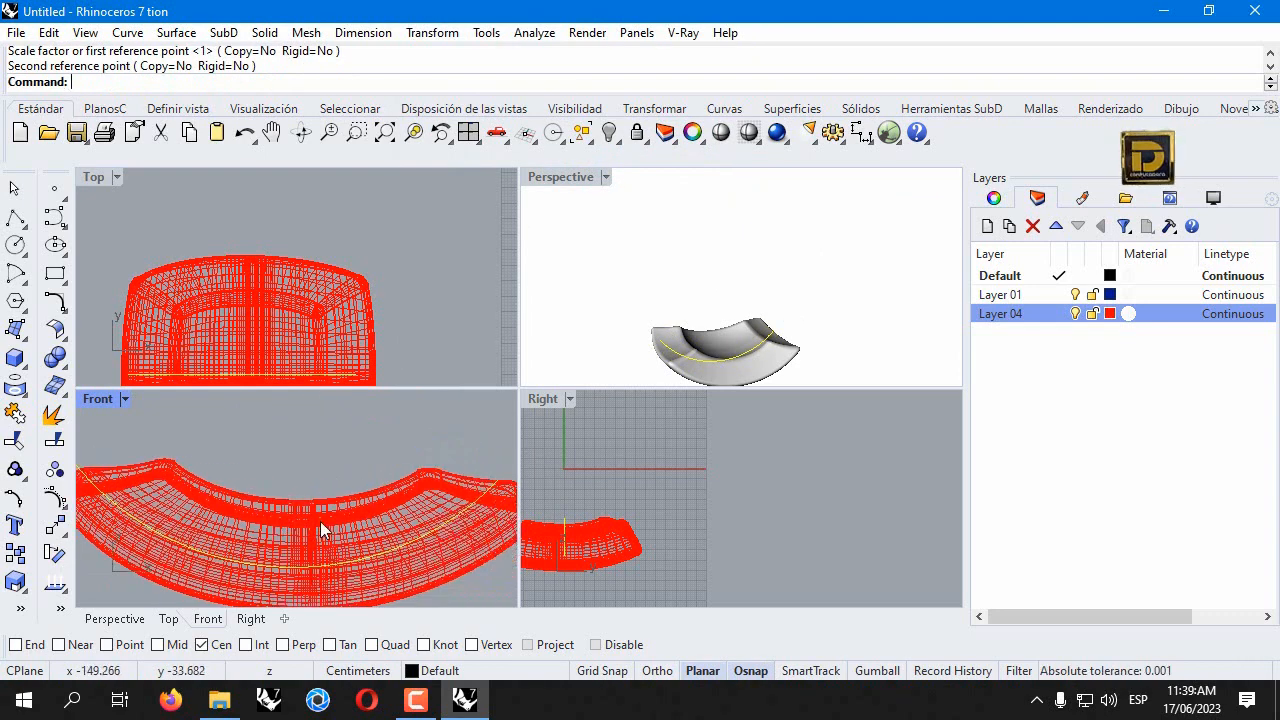
left_click(596, 644)
left_click_drag(309, 559, 318, 561, "shift")
scroll(352, 462, "down", 2)
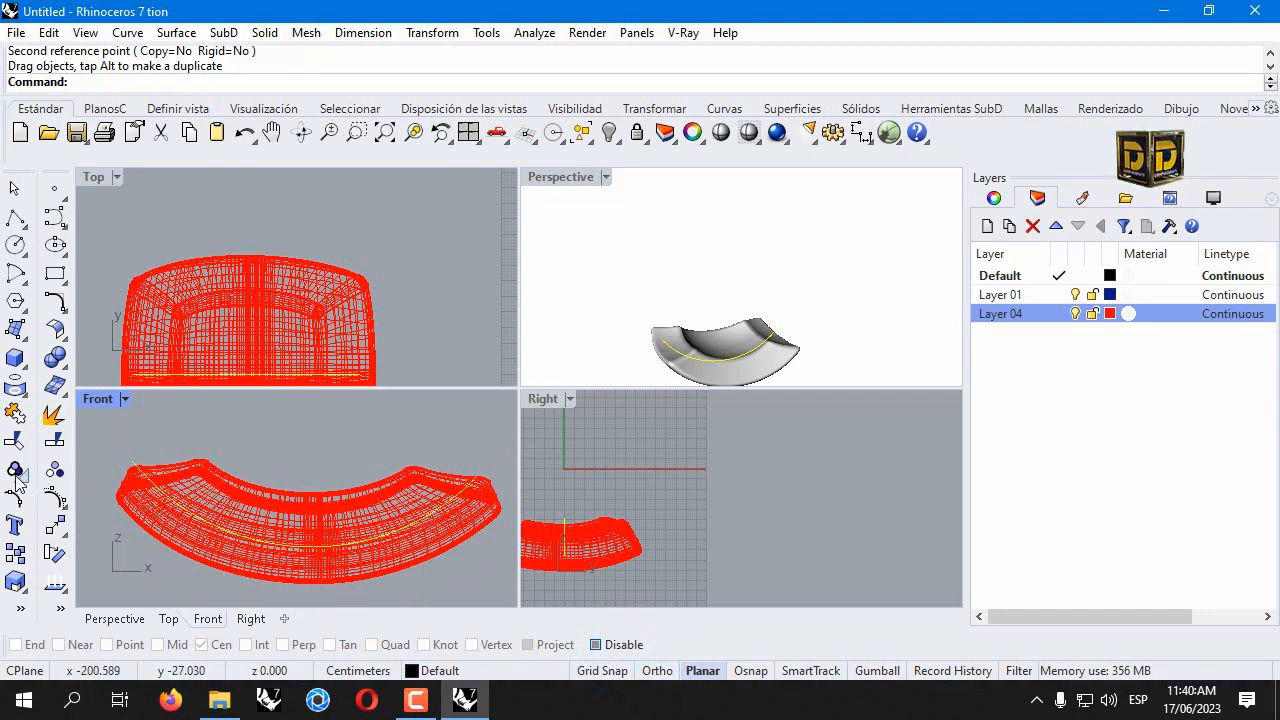
Project the arc onto the seat cushion from the Front view.
left_click(17, 390)
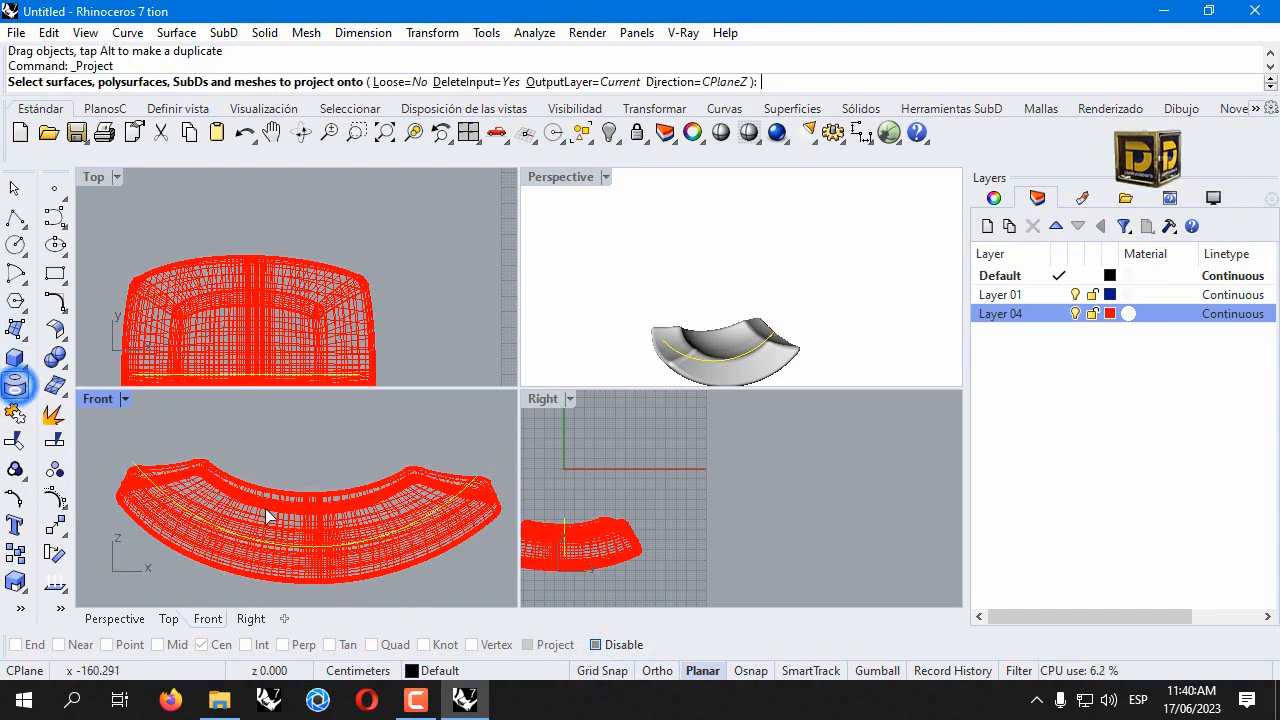
left_click(237, 509)
key("Return")
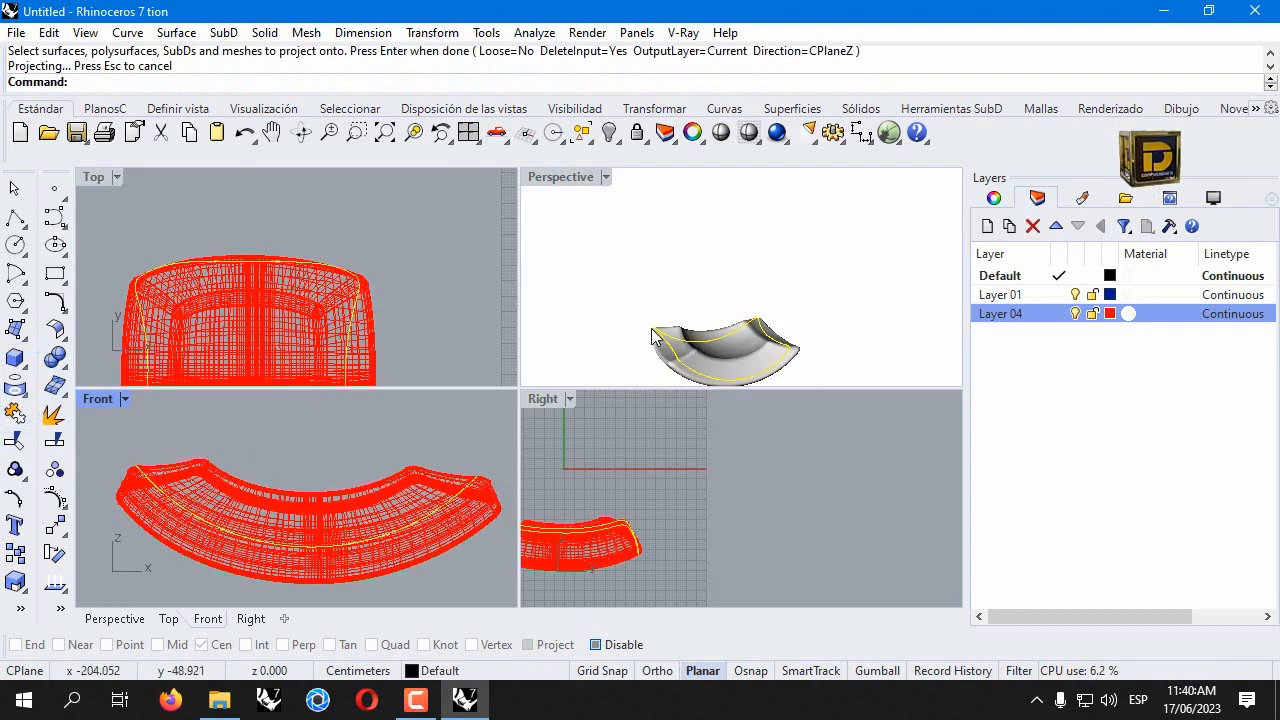
Select the closed curve projected around the seat cushion in the maximized Perspective view.
scroll(653, 340, "up", 6)
right_click_drag(653, 346, 617, 184)
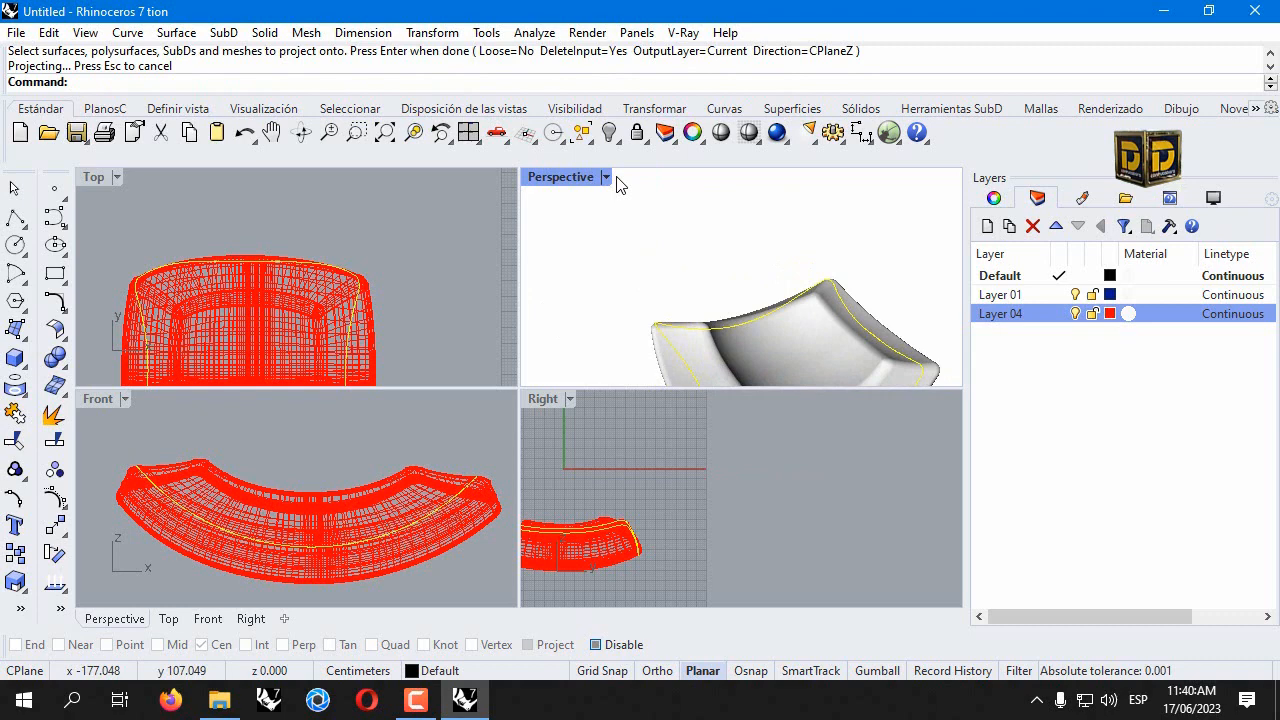
double_click(549, 177)
scroll(458, 352, "down", 4)
left_click(488, 515)
left_click(522, 413)
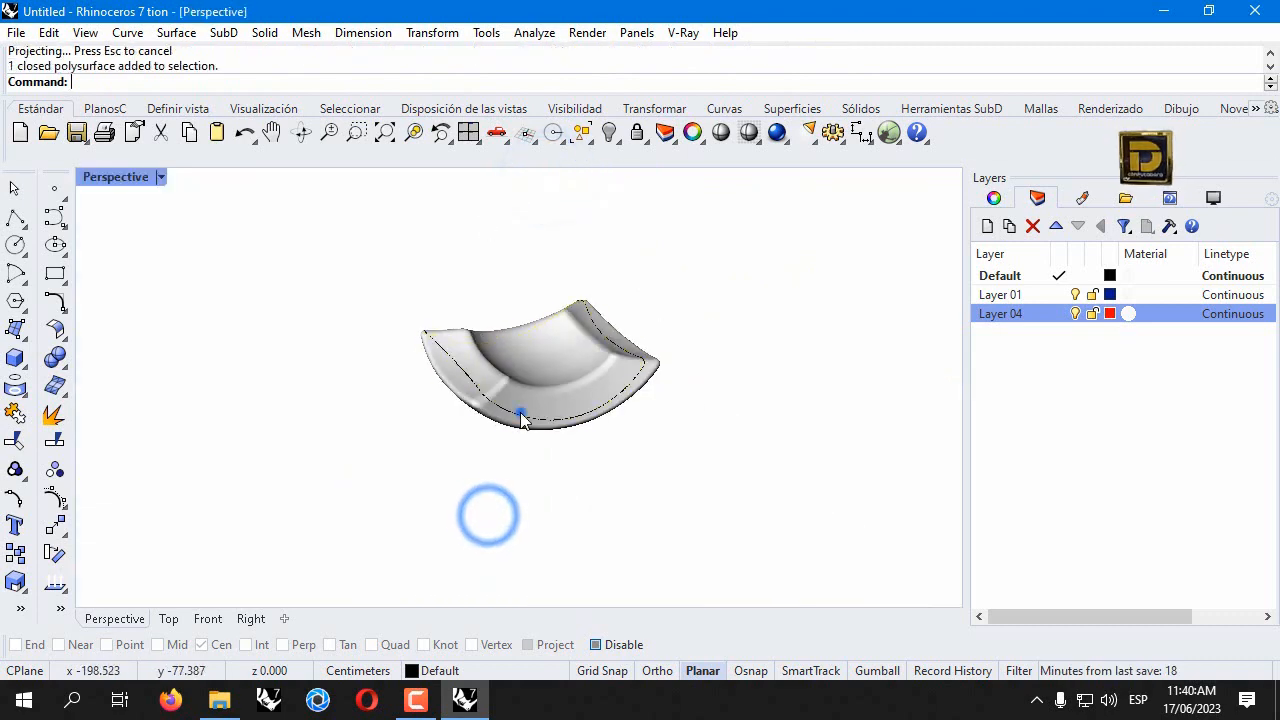
left_click(531, 469)
scroll(626, 391, "up", 5)
left_click(636, 392)
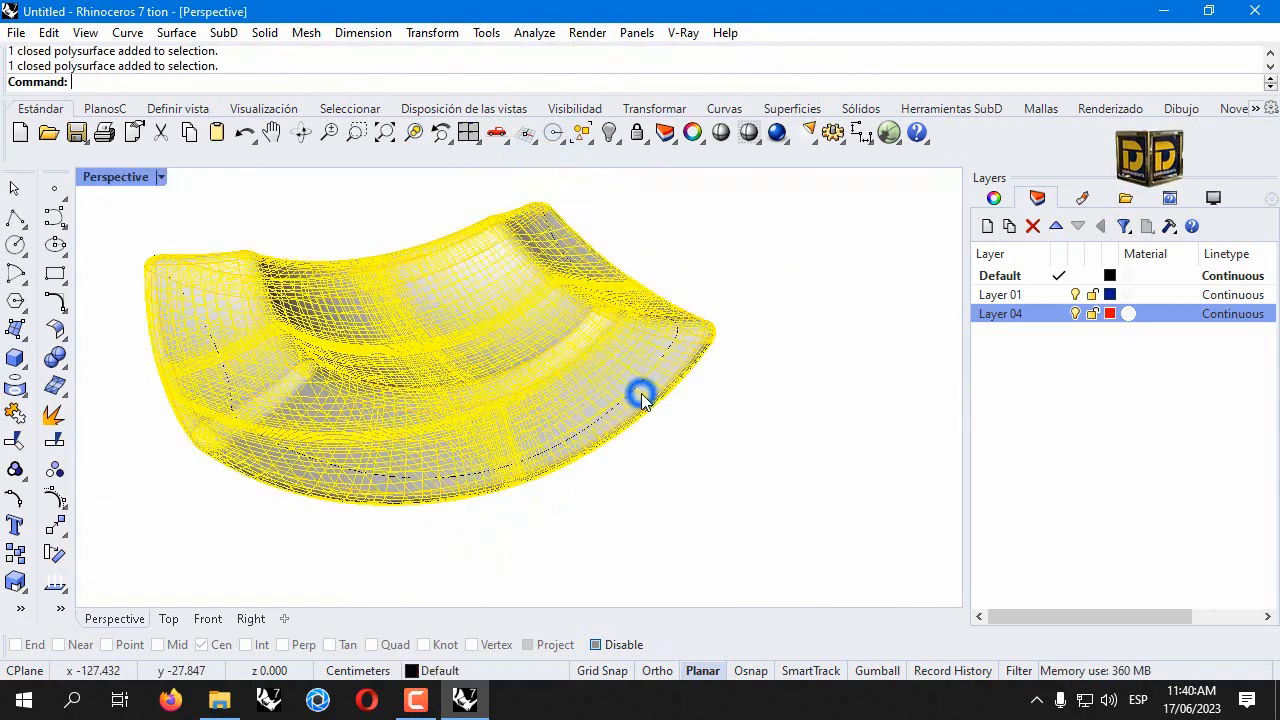
left_click(638, 393)
left_click(688, 441)
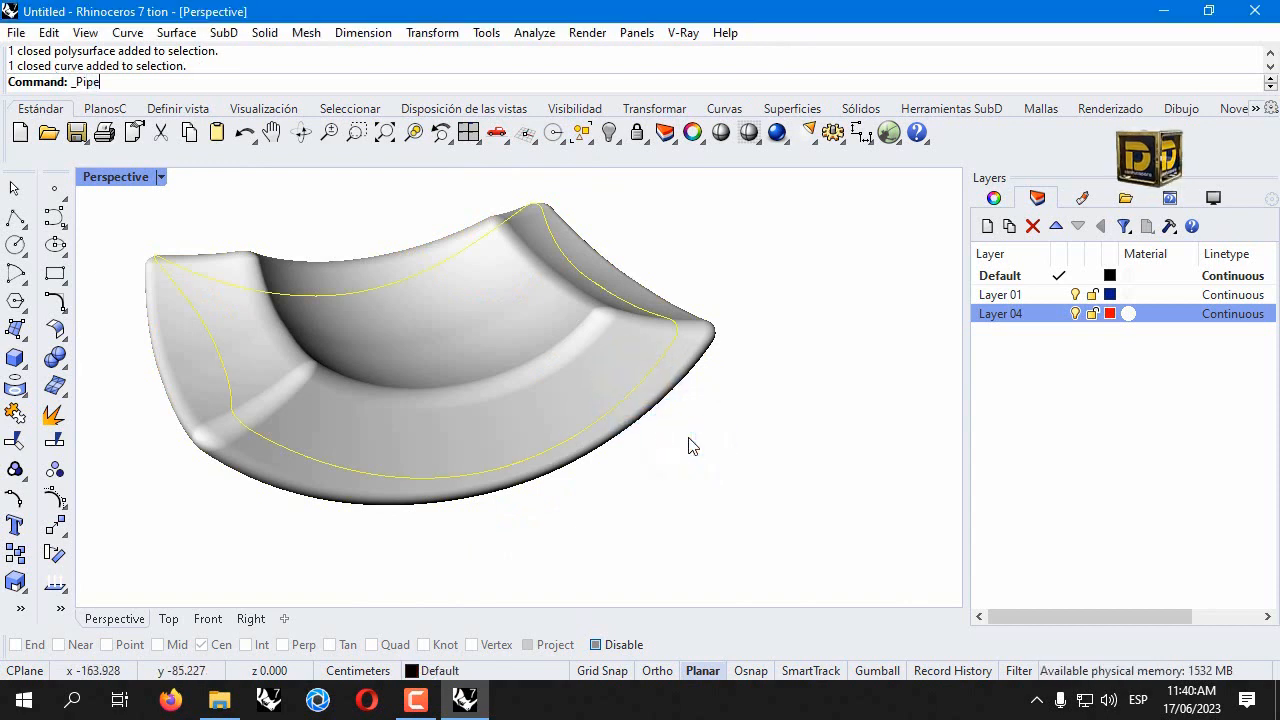
Try a pipe with a 0.5 cm diameter along the projected curve and undo it.
key("Return")
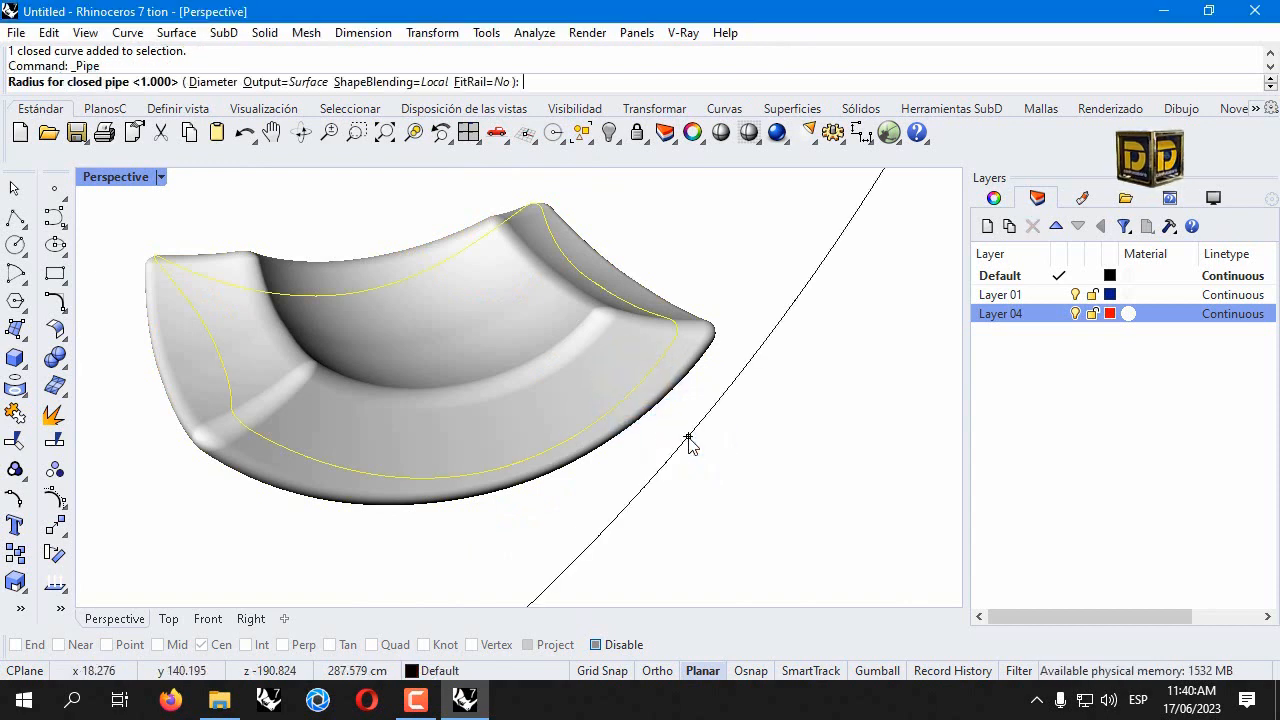
left_click(212, 82)
key("Return")
key("Return")
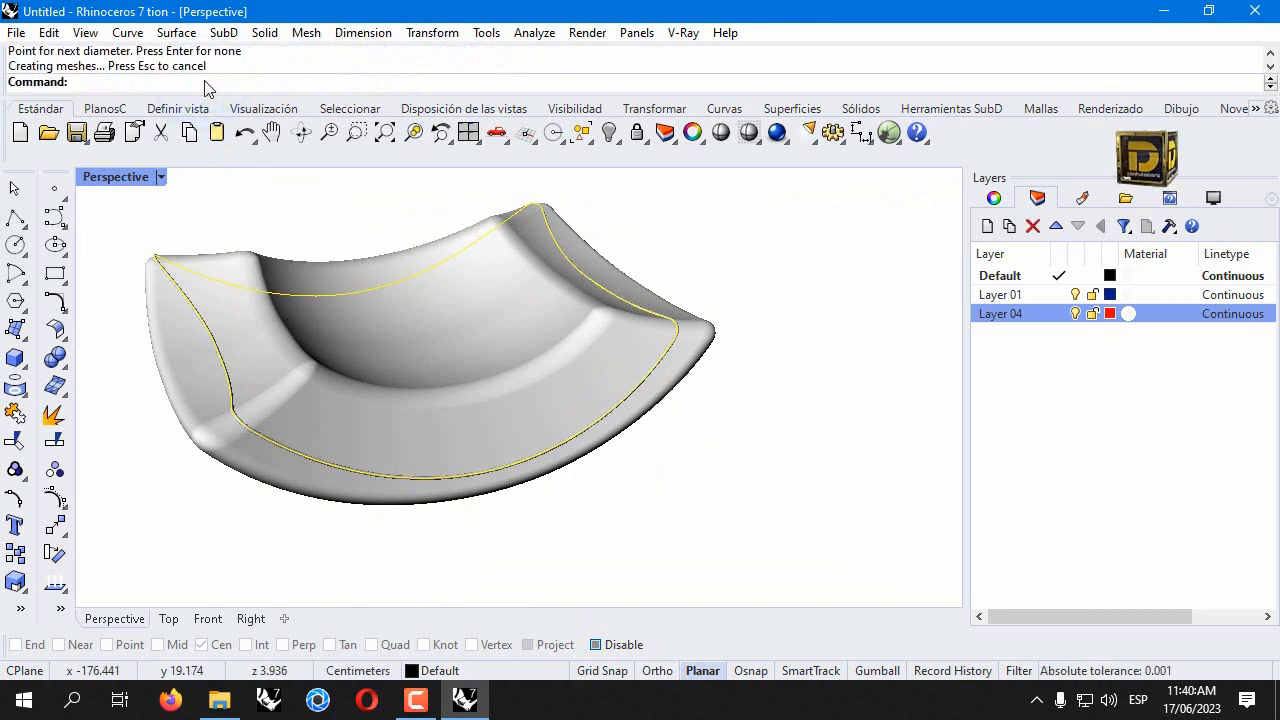
key("Return")
key("Escape")
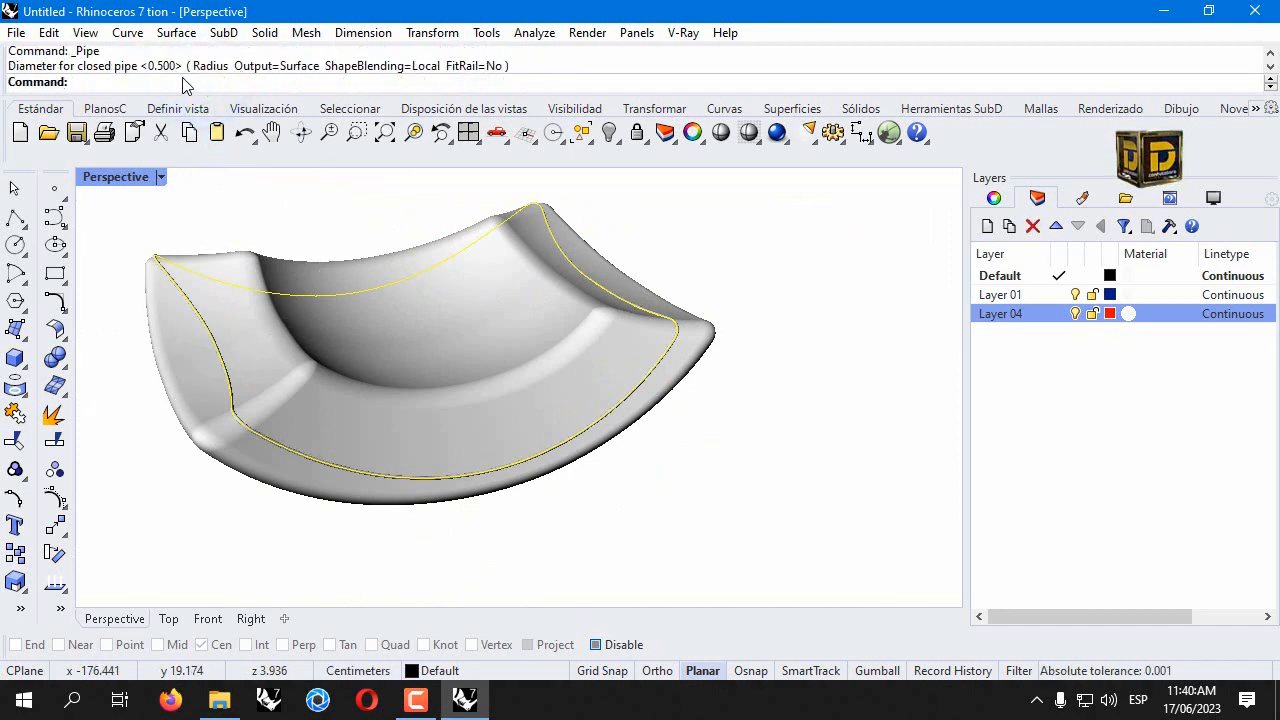
key("ctrl+z")
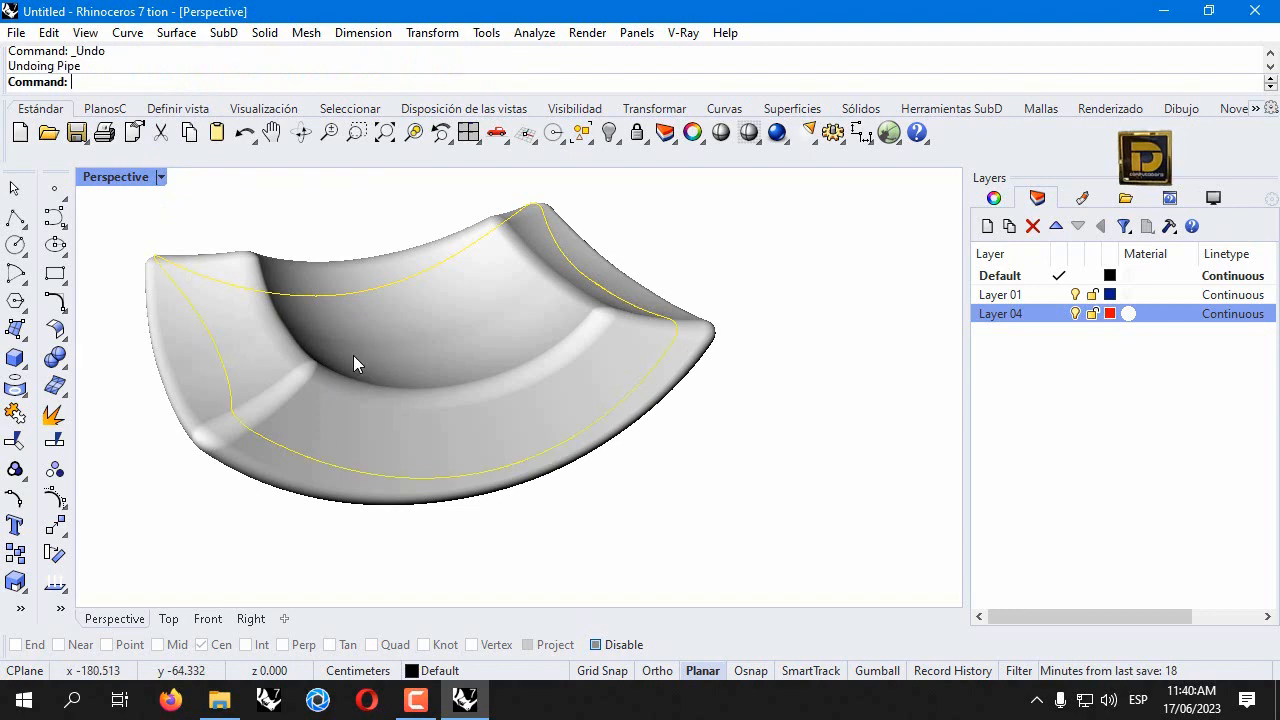
Create a closed pipe with a 0.7 cm diameter along the seat cushion's projected curve and restore the four-viewport layout.
key("Return")
type(".7")
key("Return")
key("Return")
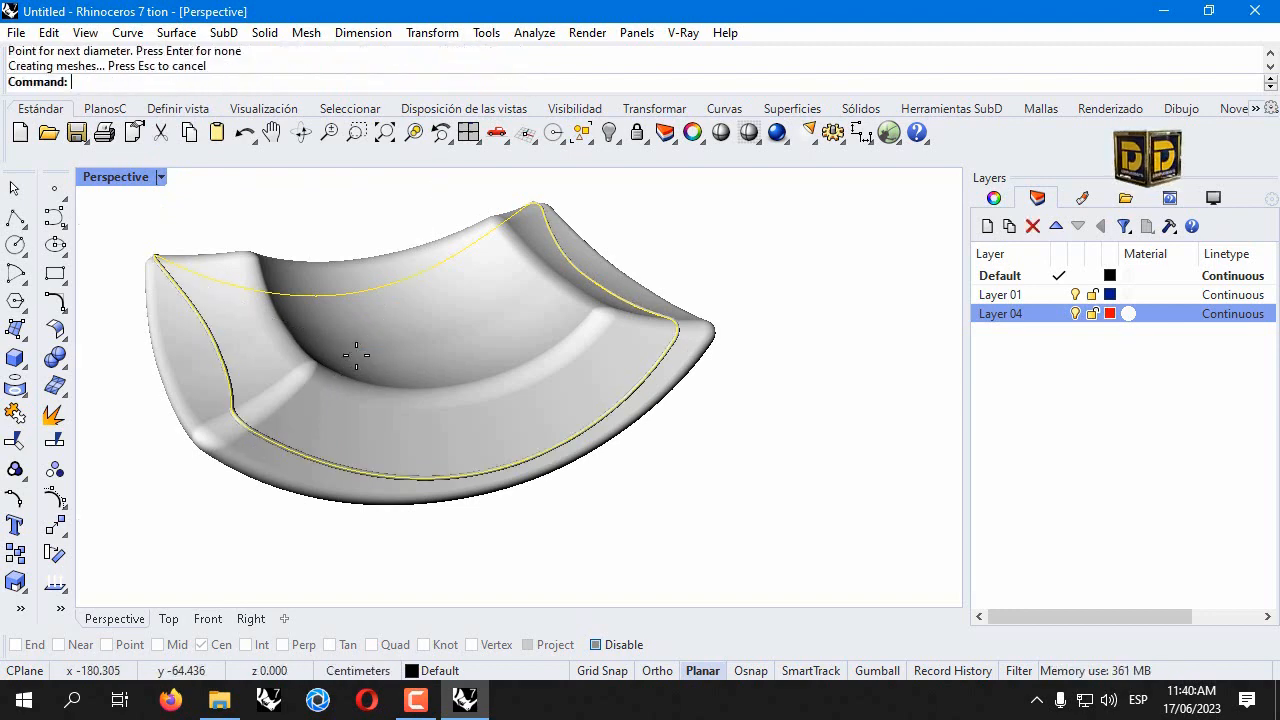
double_click(127, 177)
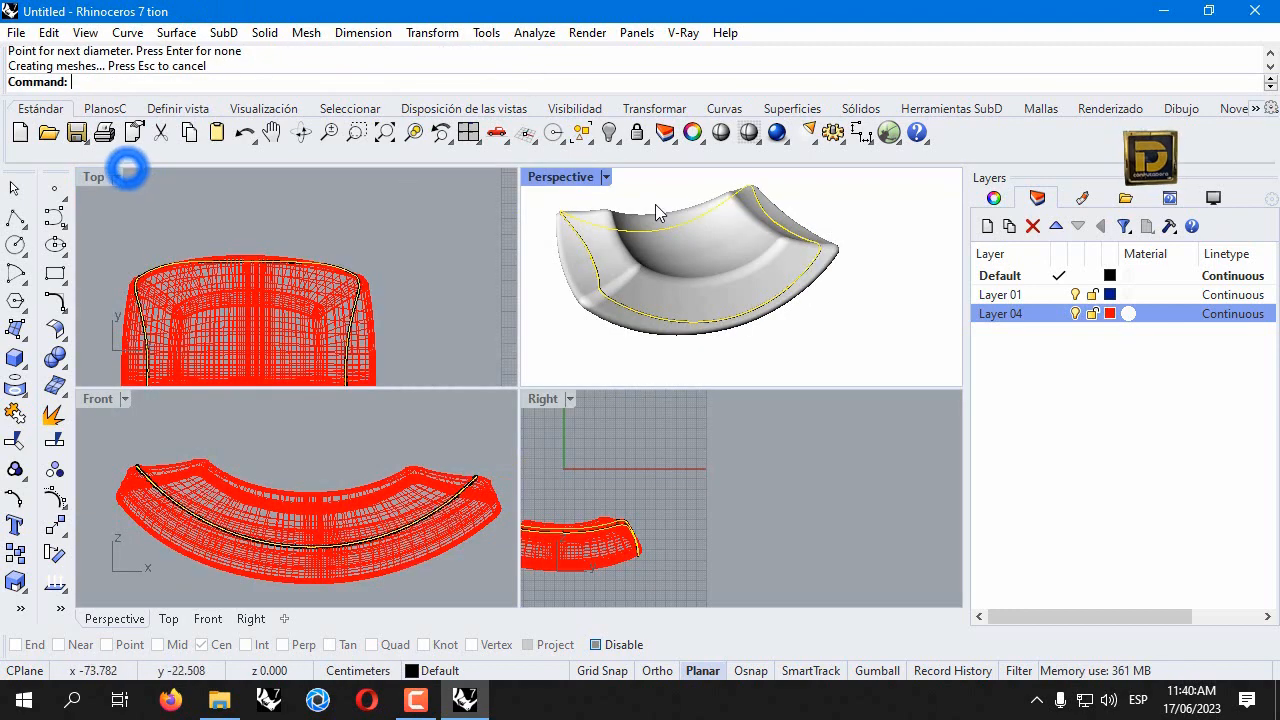
Show all hidden objects of the chair again.
right_click_drag(781, 344, 667, 226)
left_click(610, 132)
right_click_drag(700, 286, 720, 320)
scroll(728, 320, "down", 3)
scroll(727, 300, "up", 3)
scroll(680, 320, "down", 5)
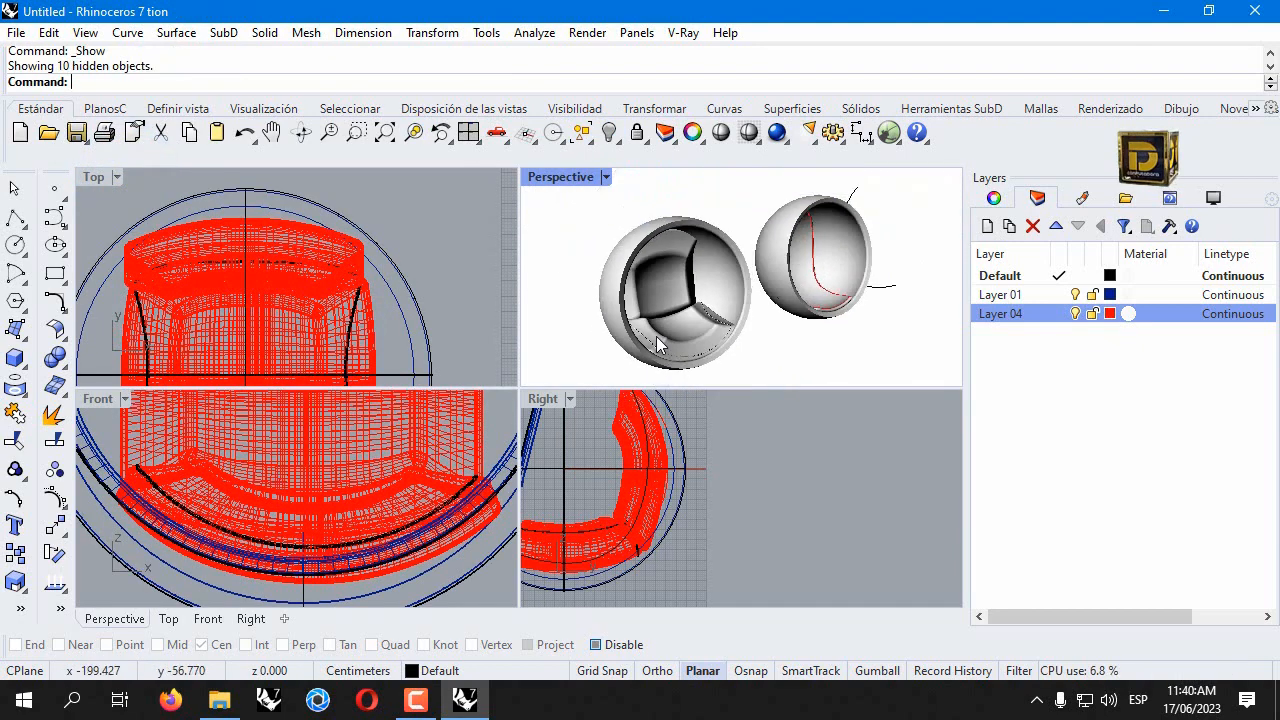
Hide the round shell surrounding the cushions and the backrest cushion, keeping the seat cushion with its piping displayed.
left_click_drag(733, 221, 716, 293)
left_click(609, 132)
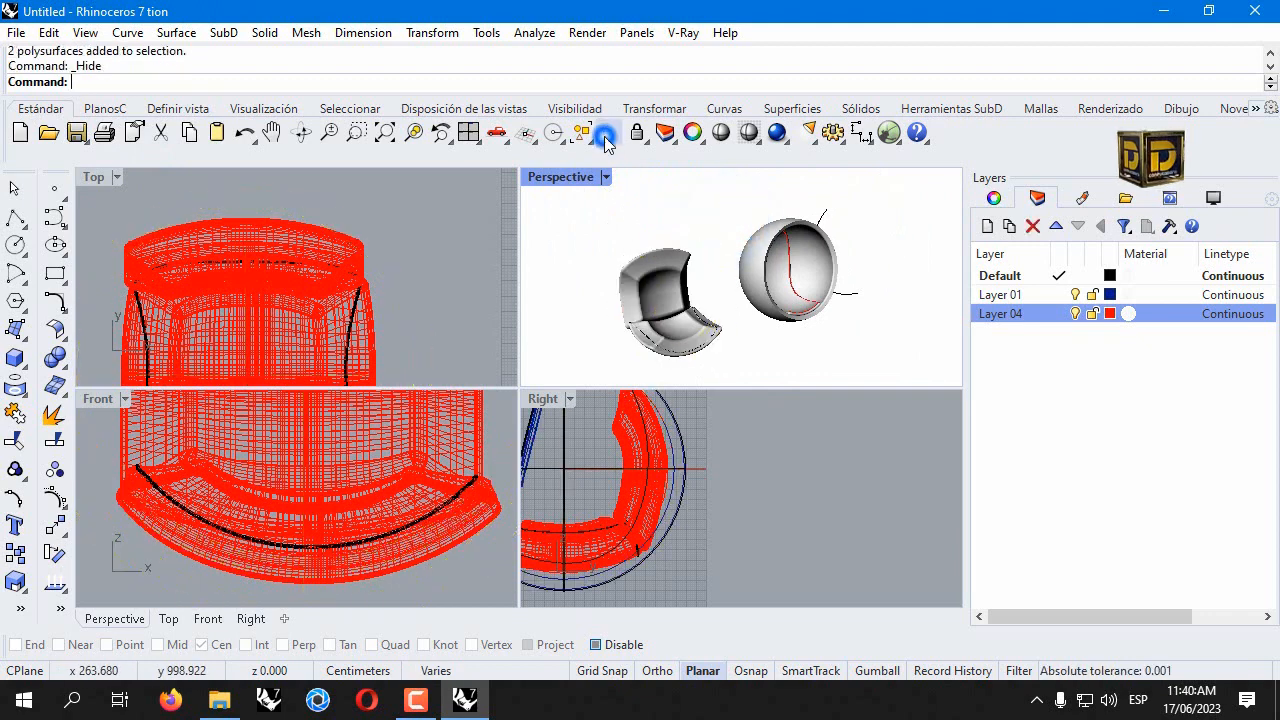
right_click_drag(733, 280, 600, 362)
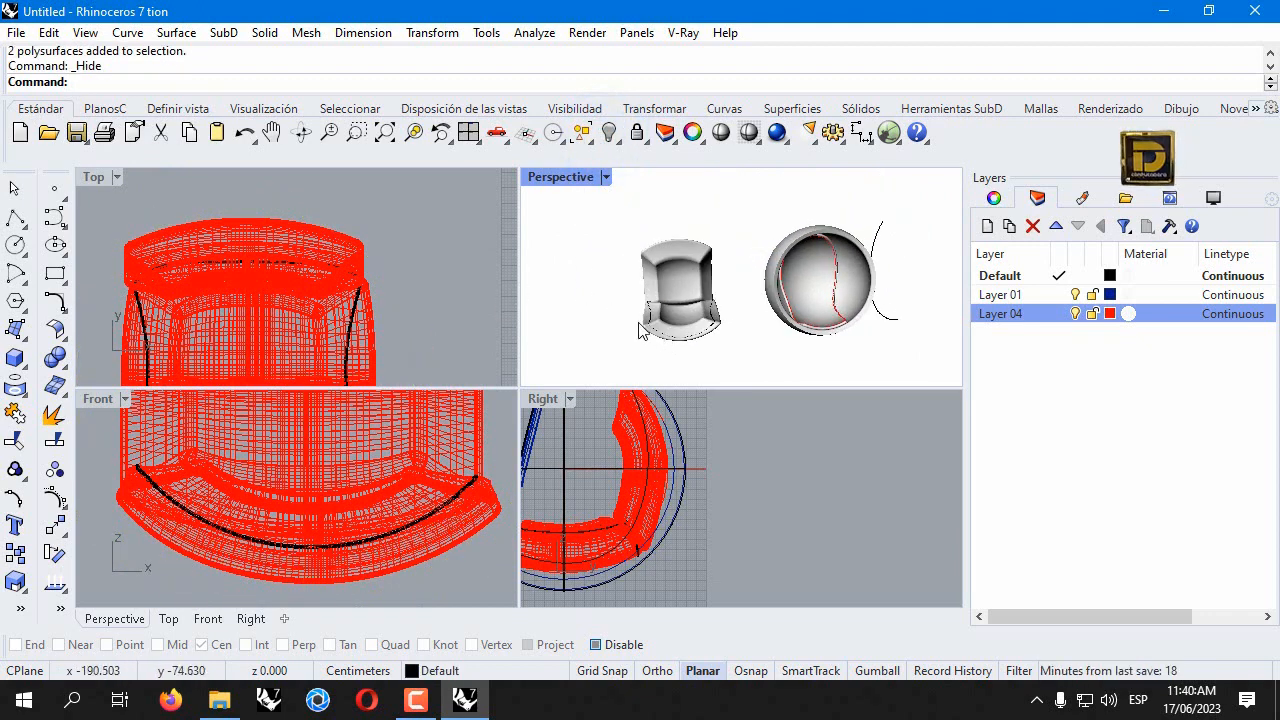
left_click(424, 449)
left_click(499, 415)
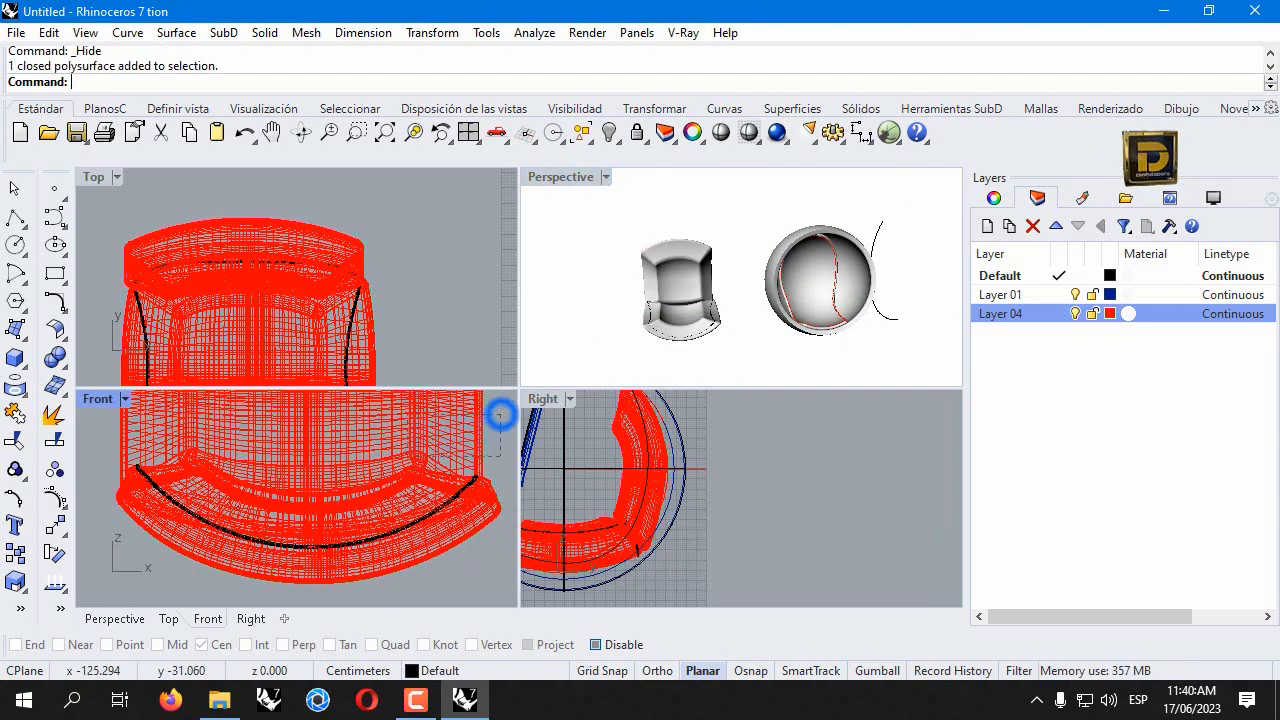
left_click(609, 132)
scroll(349, 523, "up", 3)
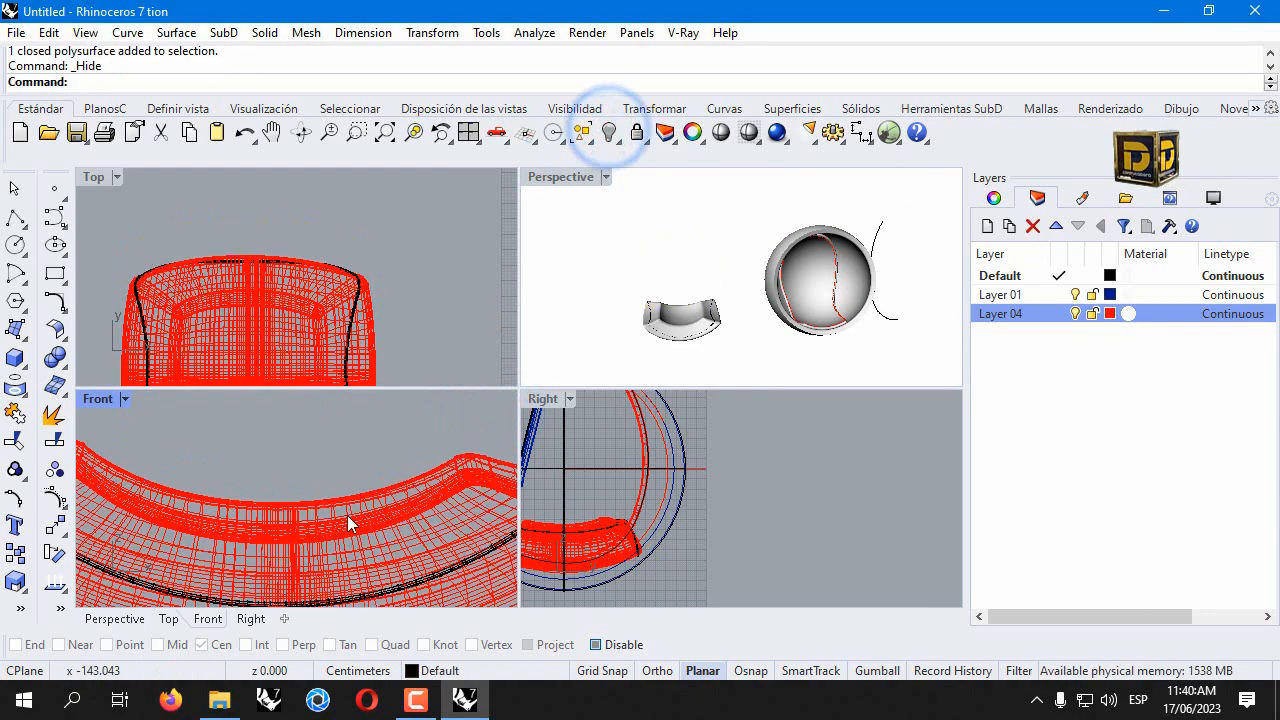
Apply CageEdit to the seat cushion using a World bounding box, 4 points and degree 3 in X, Y and Z, and the Global region.
left_click(347, 519)
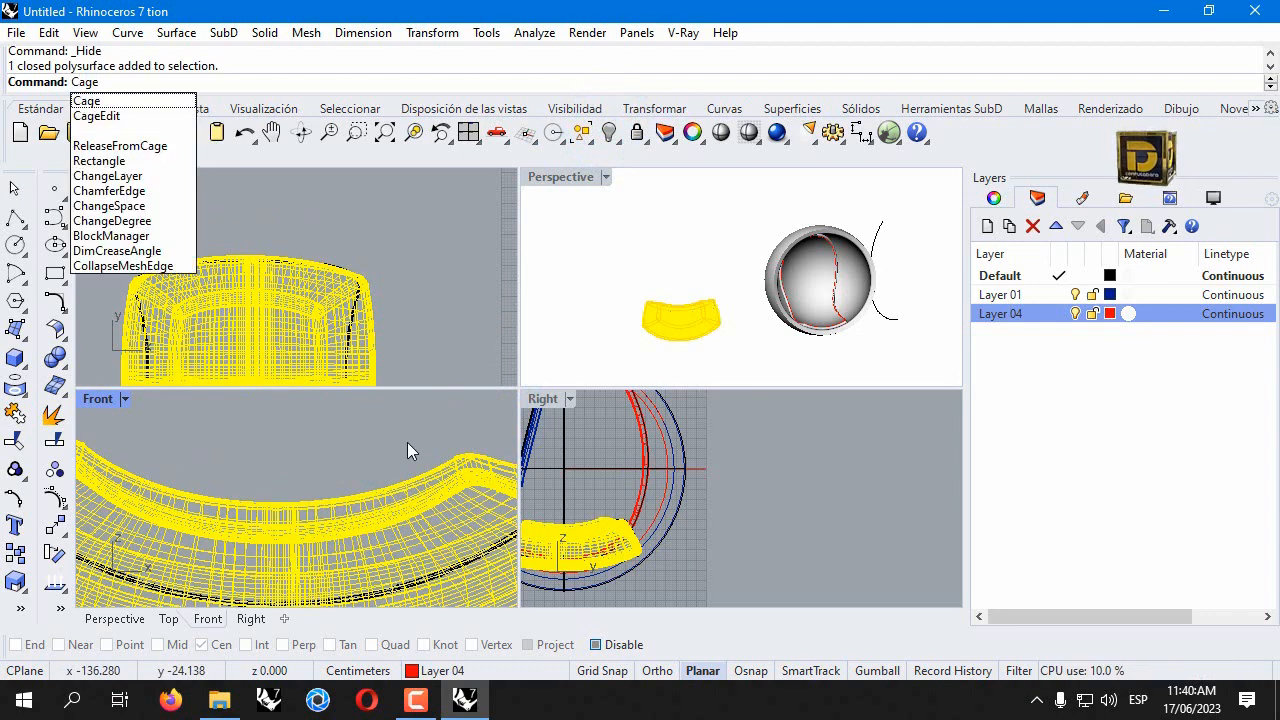
key("Down")
key("Return")
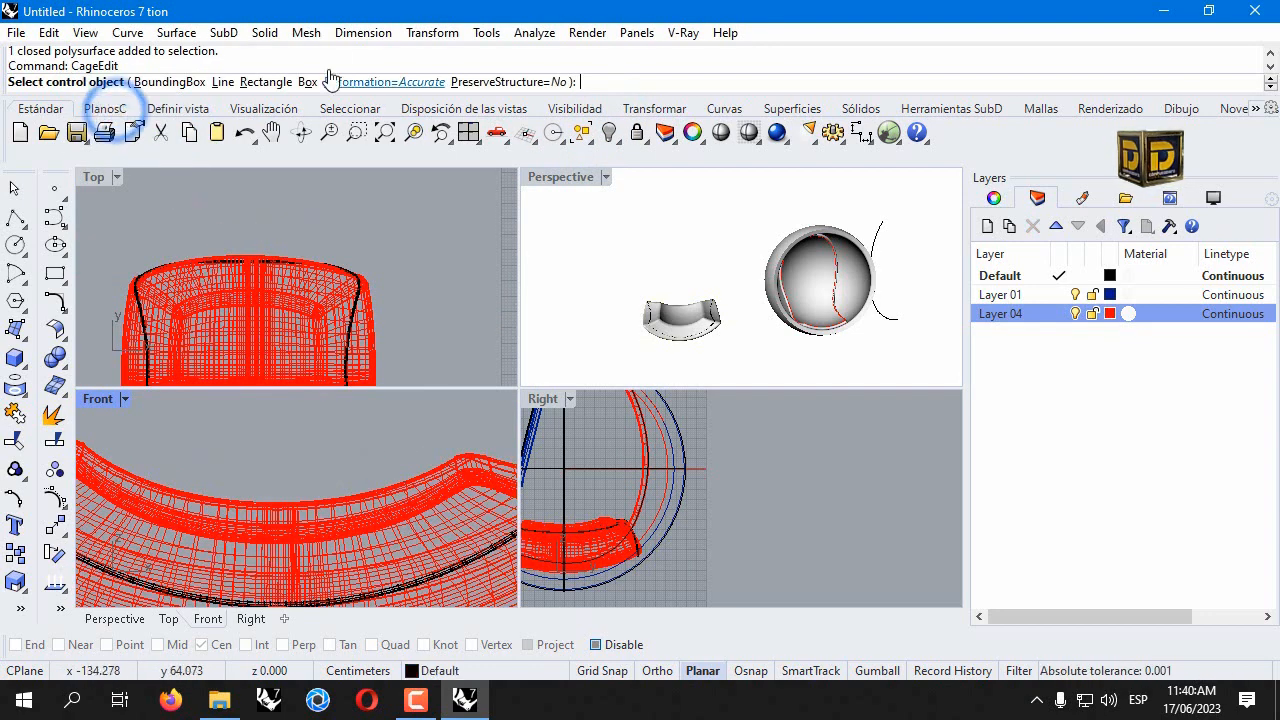
left_click(160, 83)
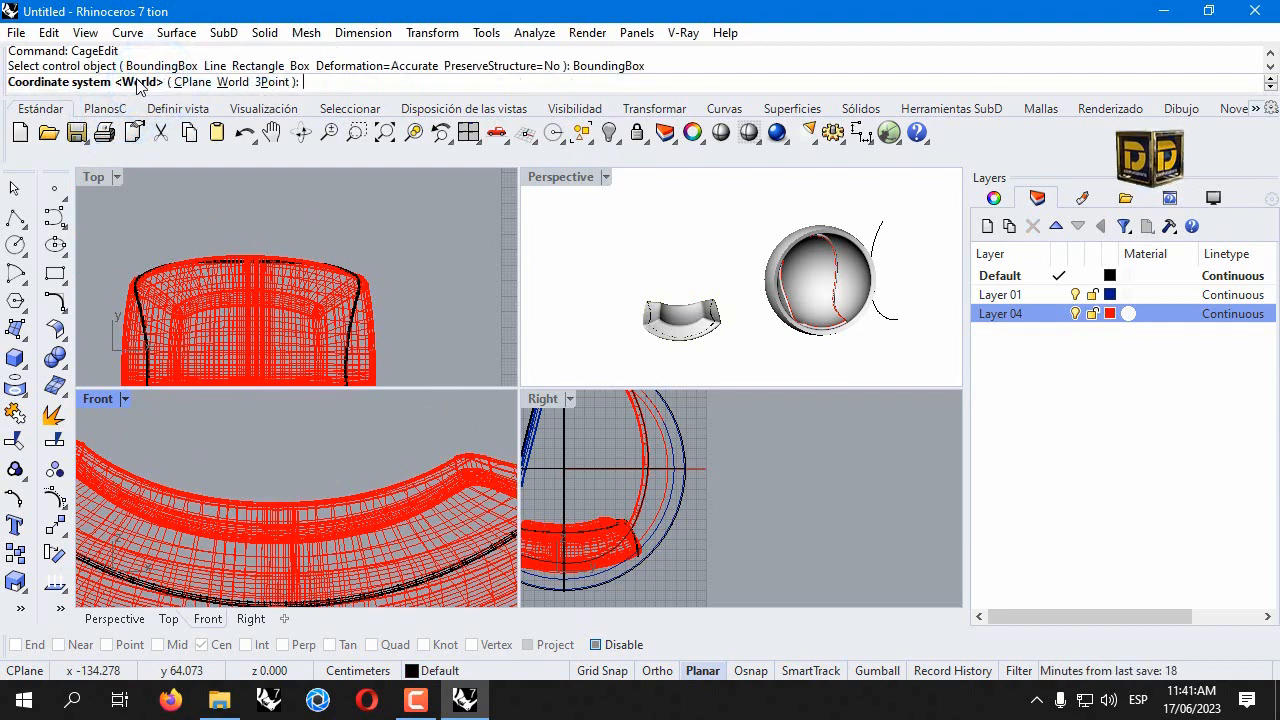
key("Return")
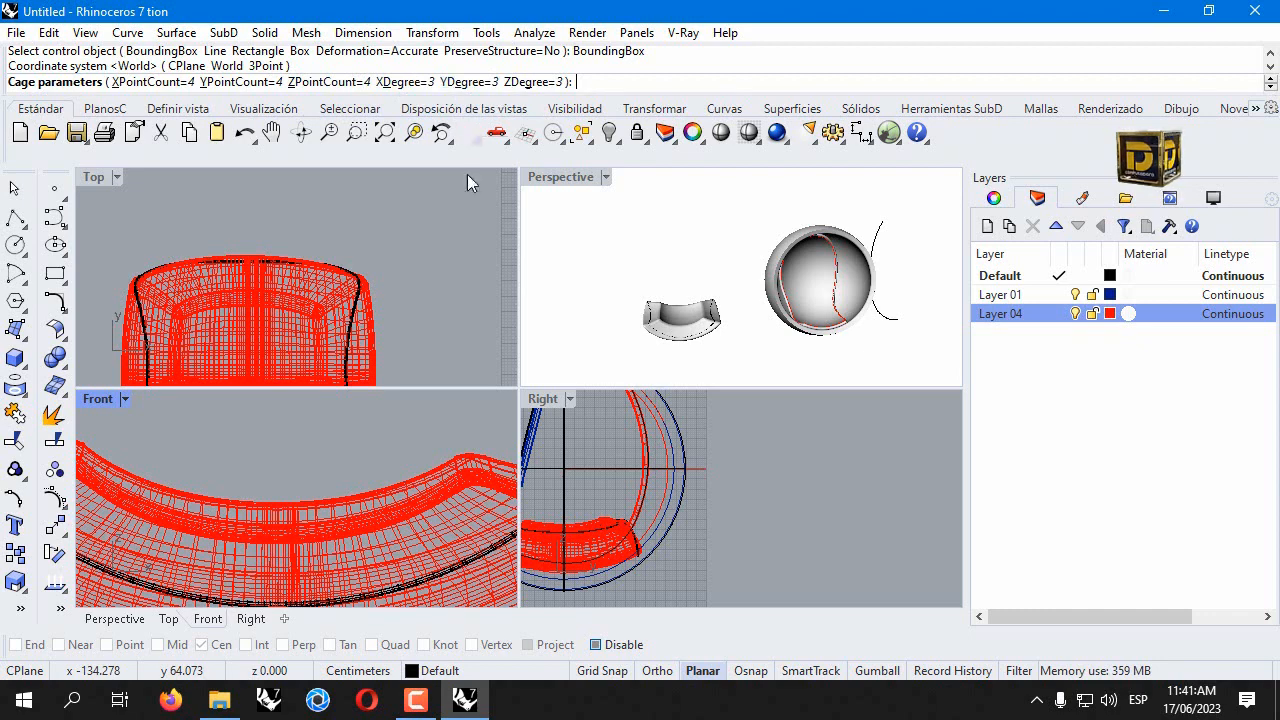
key("Return")
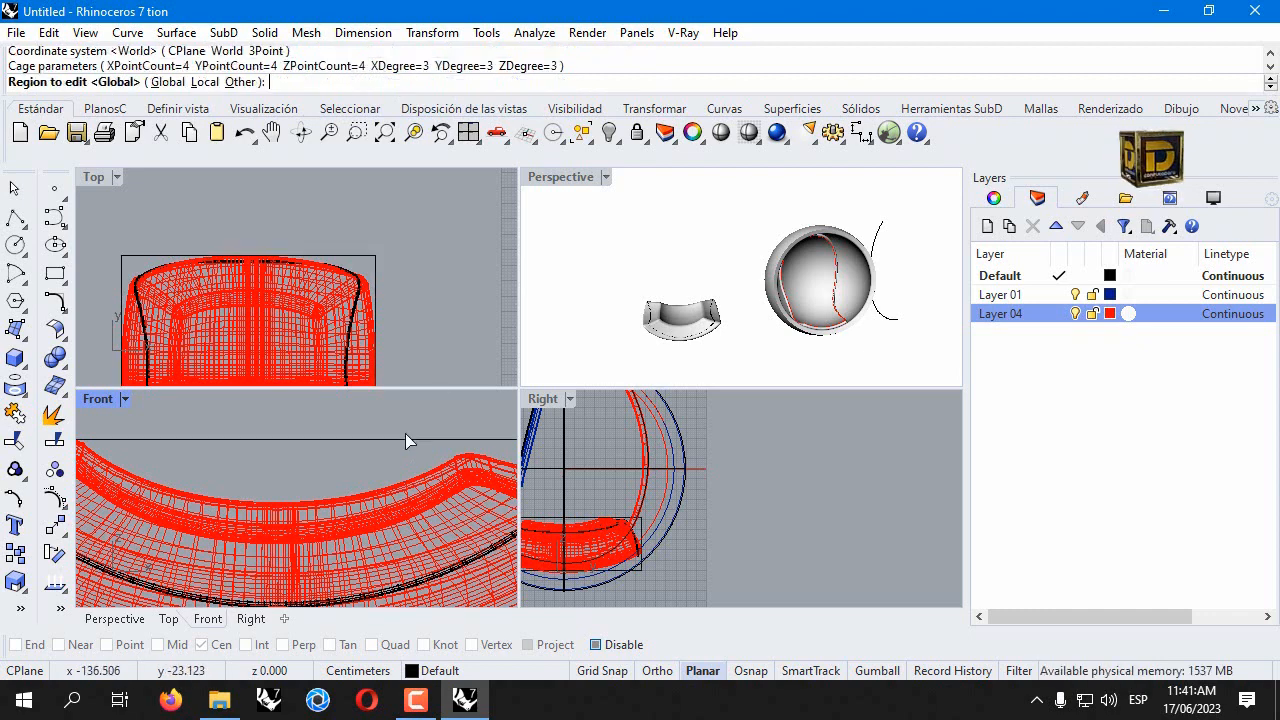
key("Return")
Move the upper two rows of the cage's left inner column horizontally outward, close to the cushion's left end in the Front view.
scroll(385, 219, "down", 4)
scroll(554, 271, "up", 6)
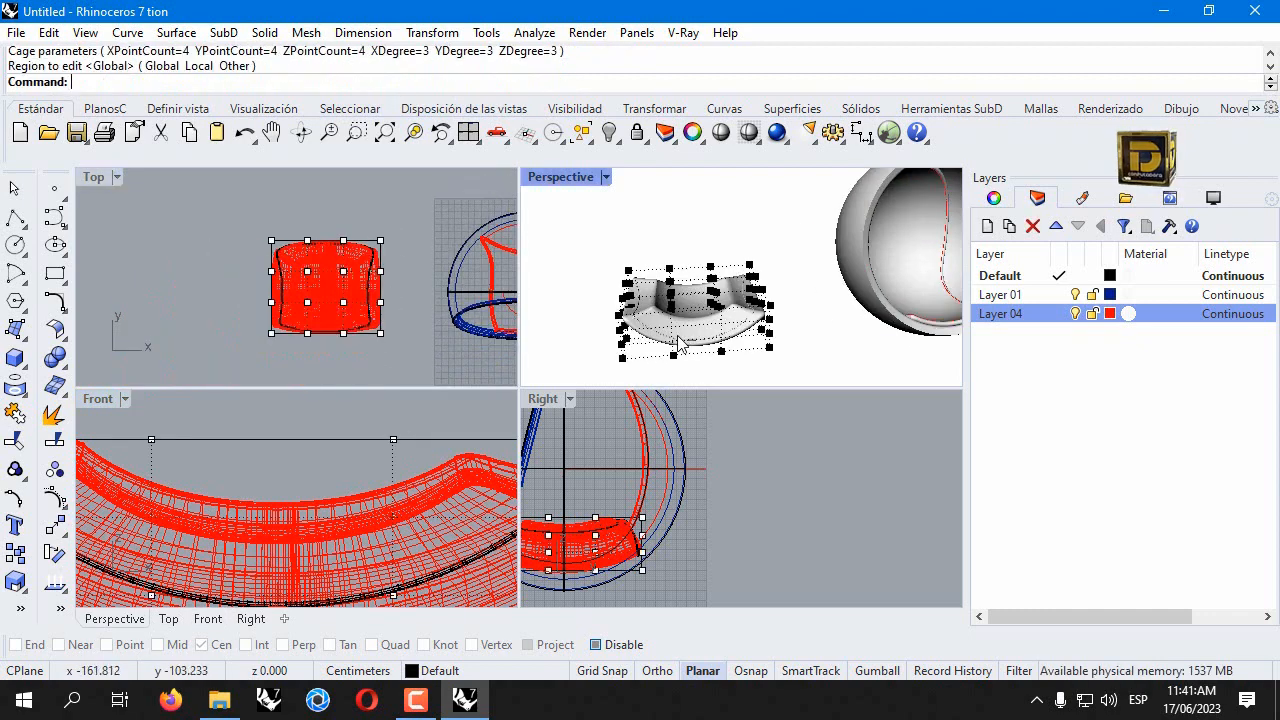
scroll(590, 312, "up", 2)
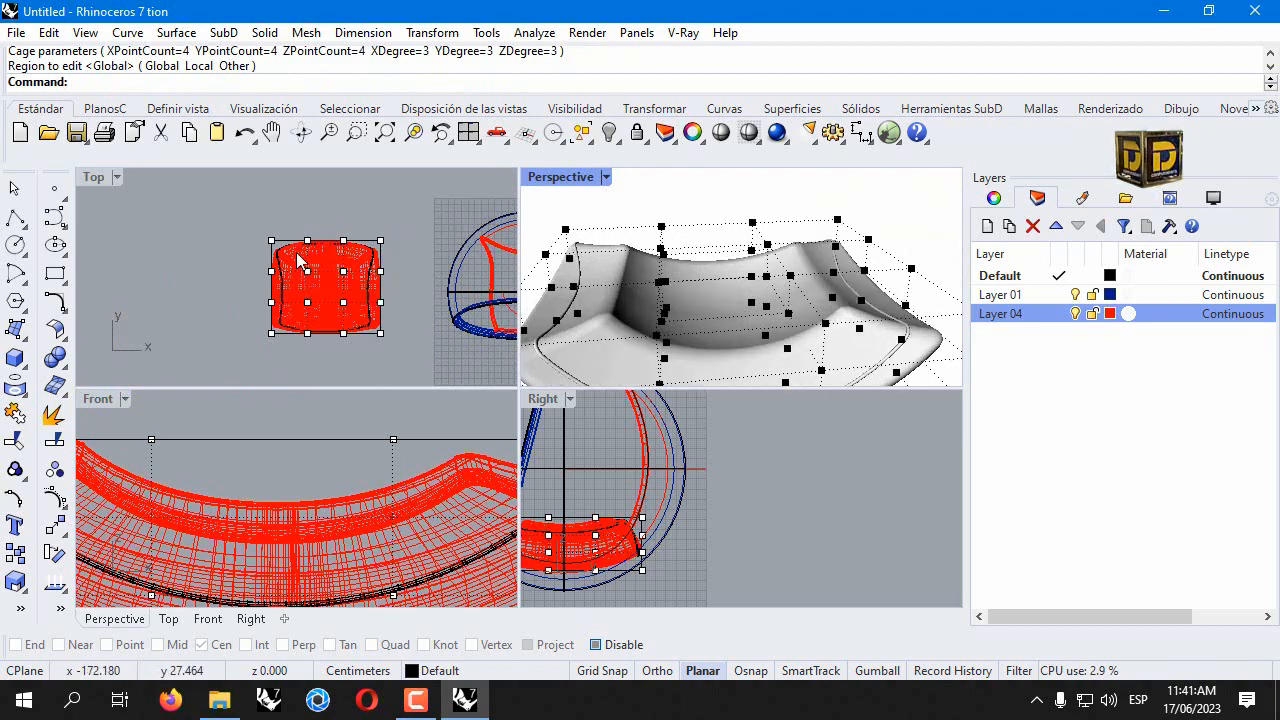
scroll(298, 260, "up", 4)
right_click_drag(338, 290, 315, 213)
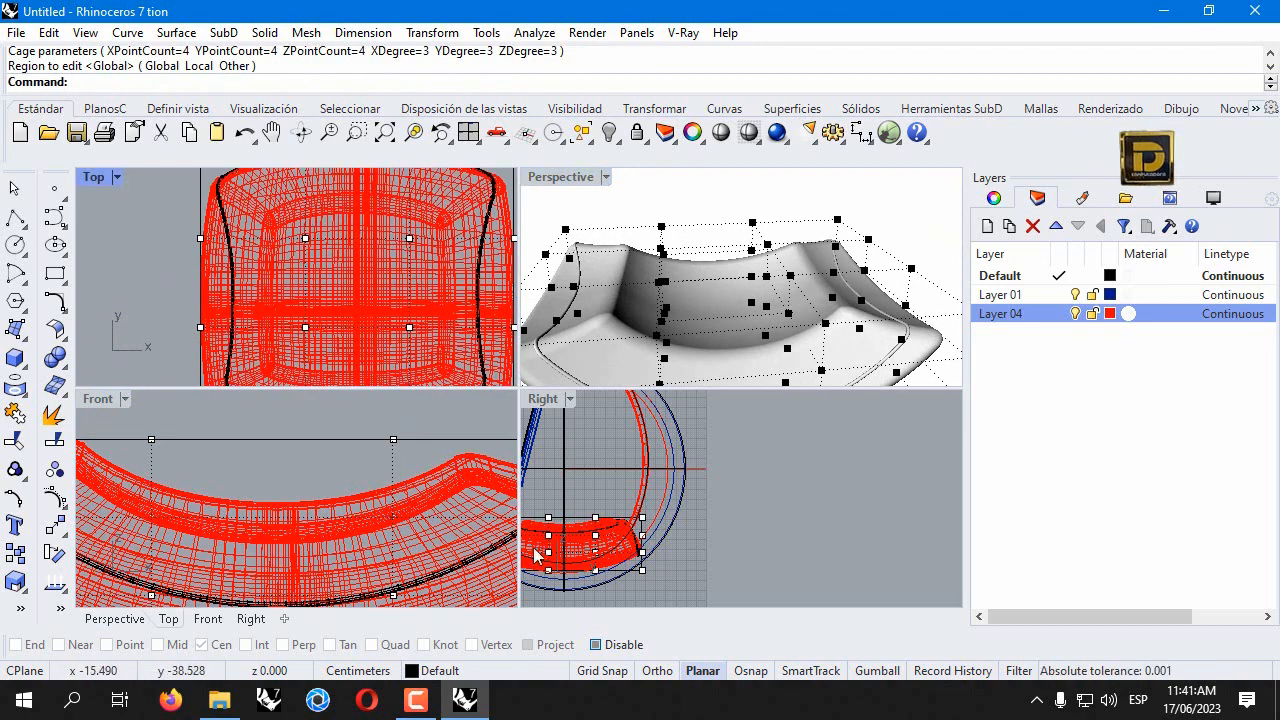
scroll(263, 250, "down", 3)
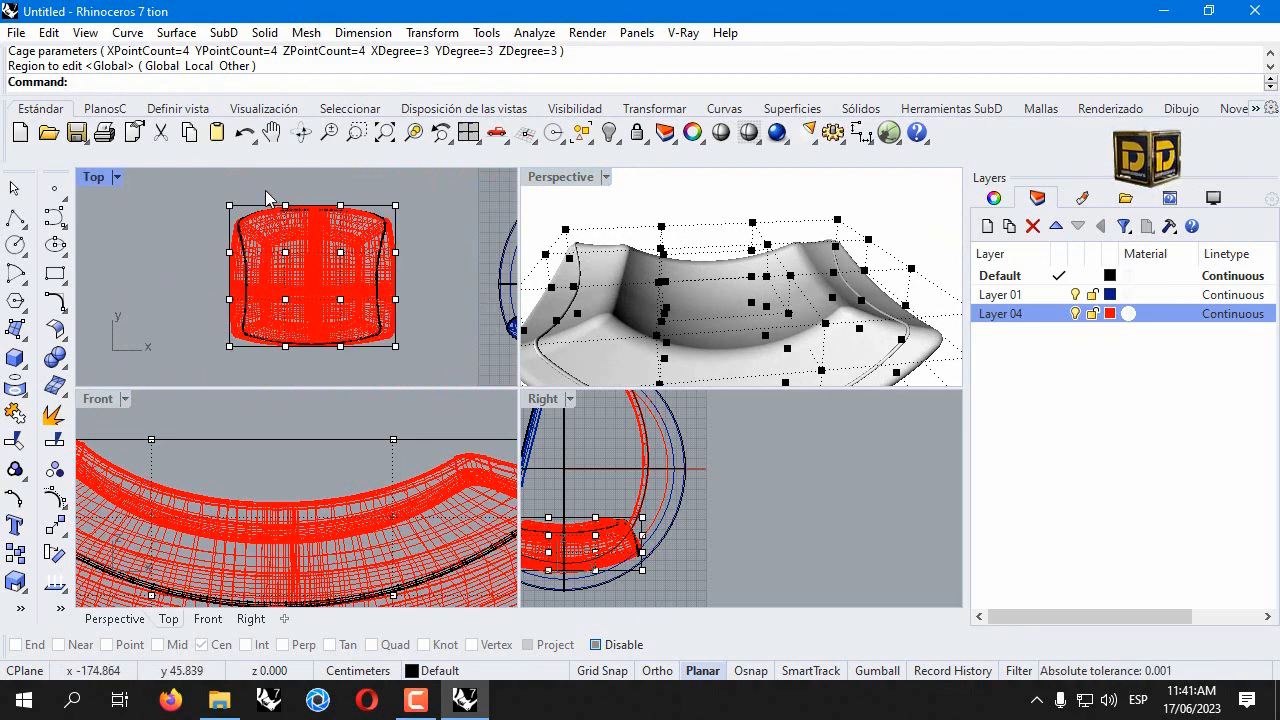
left_click_drag(303, 322, 302, 363)
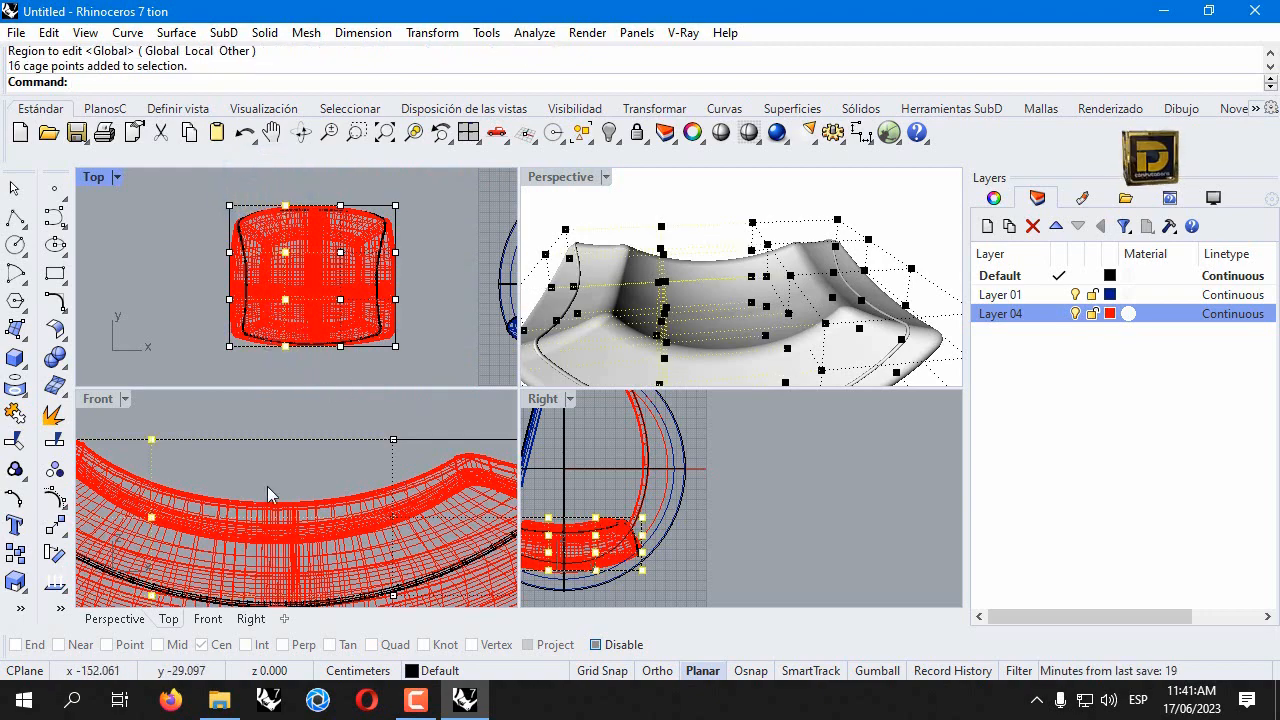
scroll(267, 486, "down", 3)
right_click_drag(213, 533, 251, 522)
left_click_drag(295, 483, 294, 497, "ctrl")
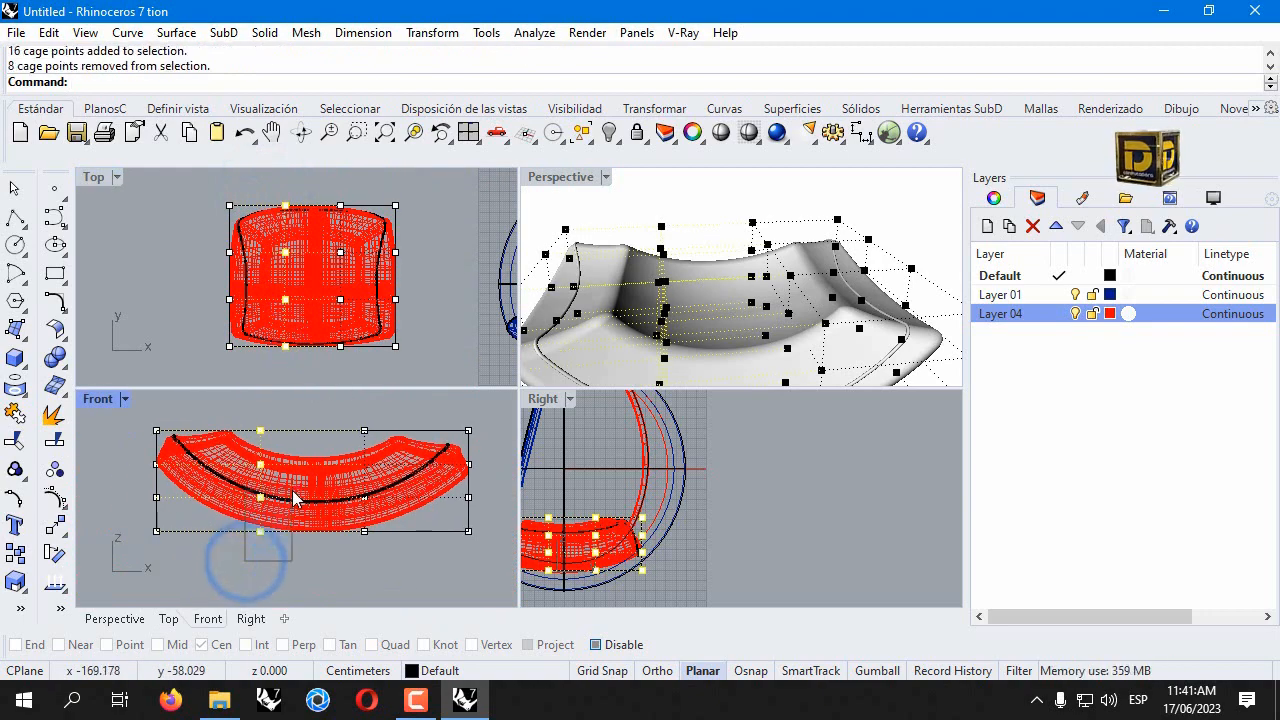
scroll(272, 458, "up", 5)
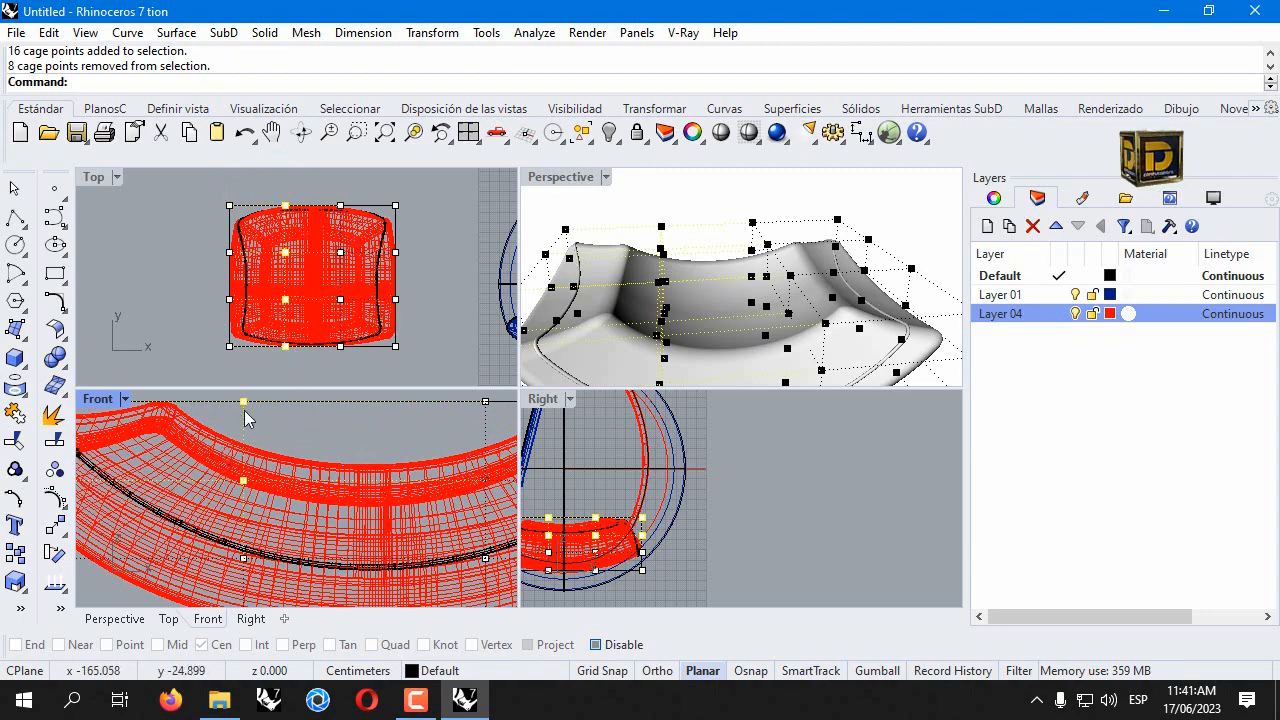
right_click_drag(245, 418, 315, 518)
scroll(285, 479, "down", 3)
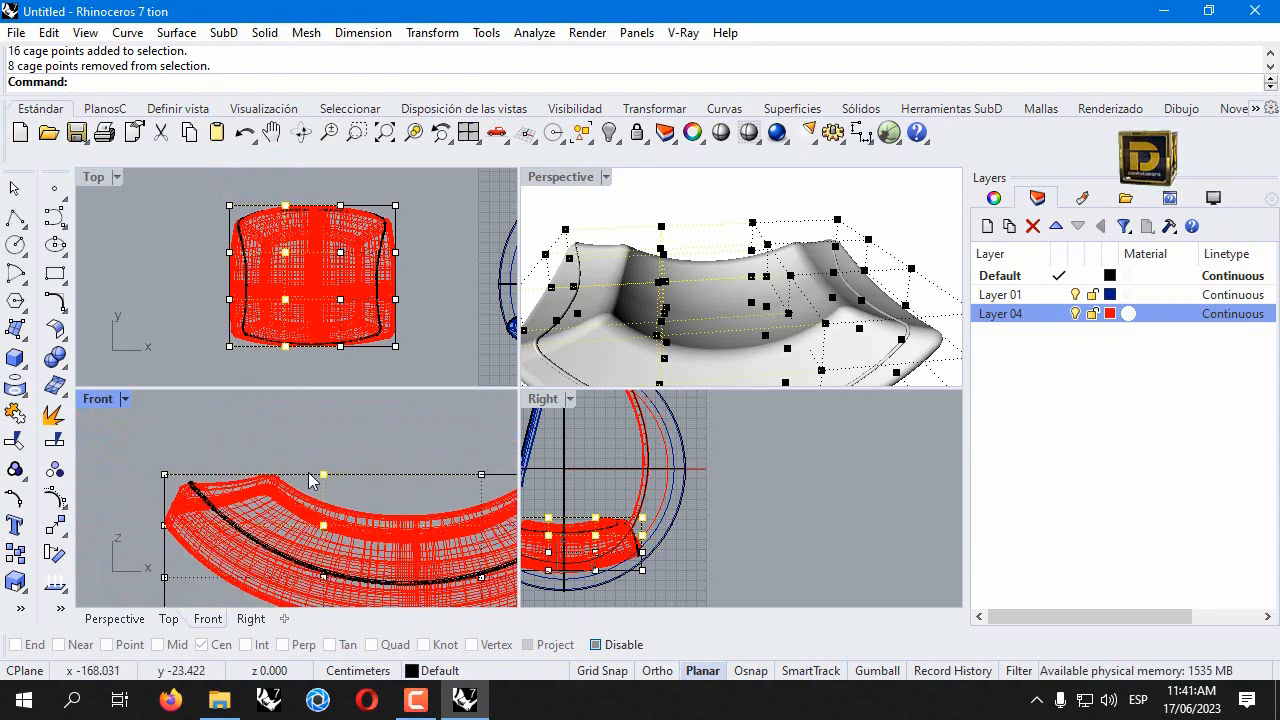
left_click_drag(319, 471, 194, 437, "shift")
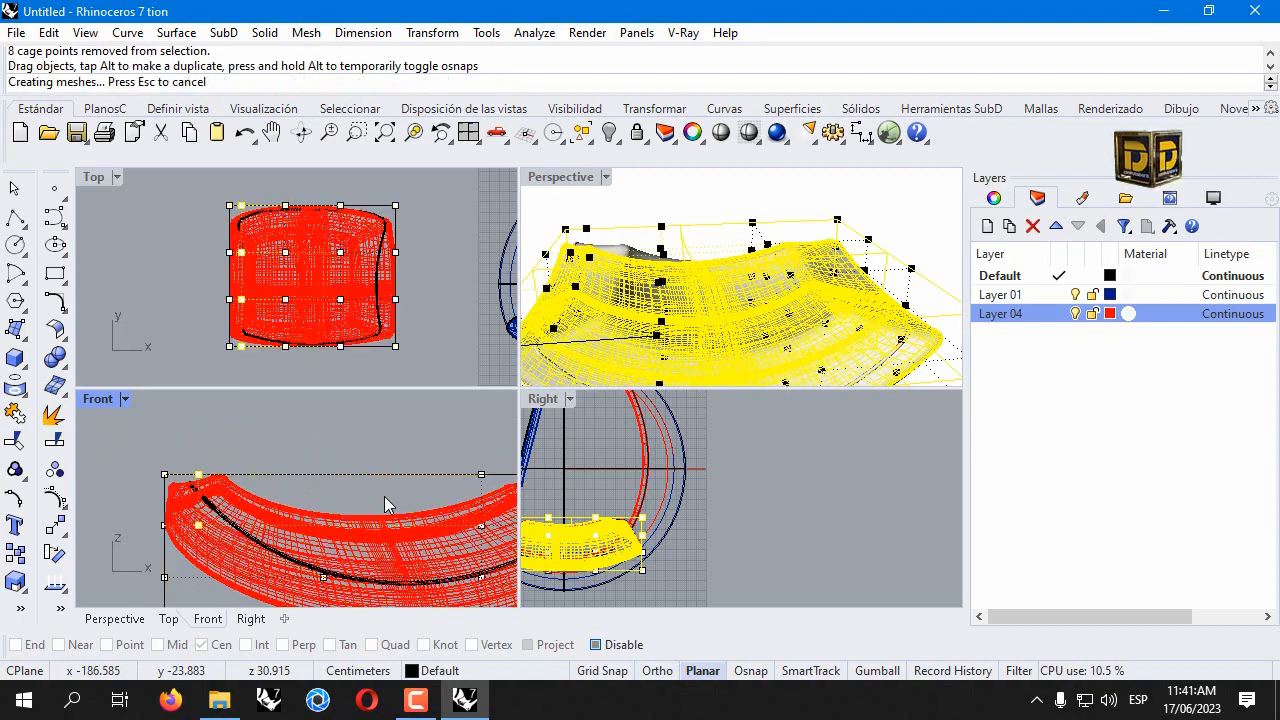
Move the upper two rows of the cage's right inner column outward, close to the right end, and check the shape in Perspective.
scroll(244, 437, "down", 4)
right_click_drag(413, 482, 330, 483)
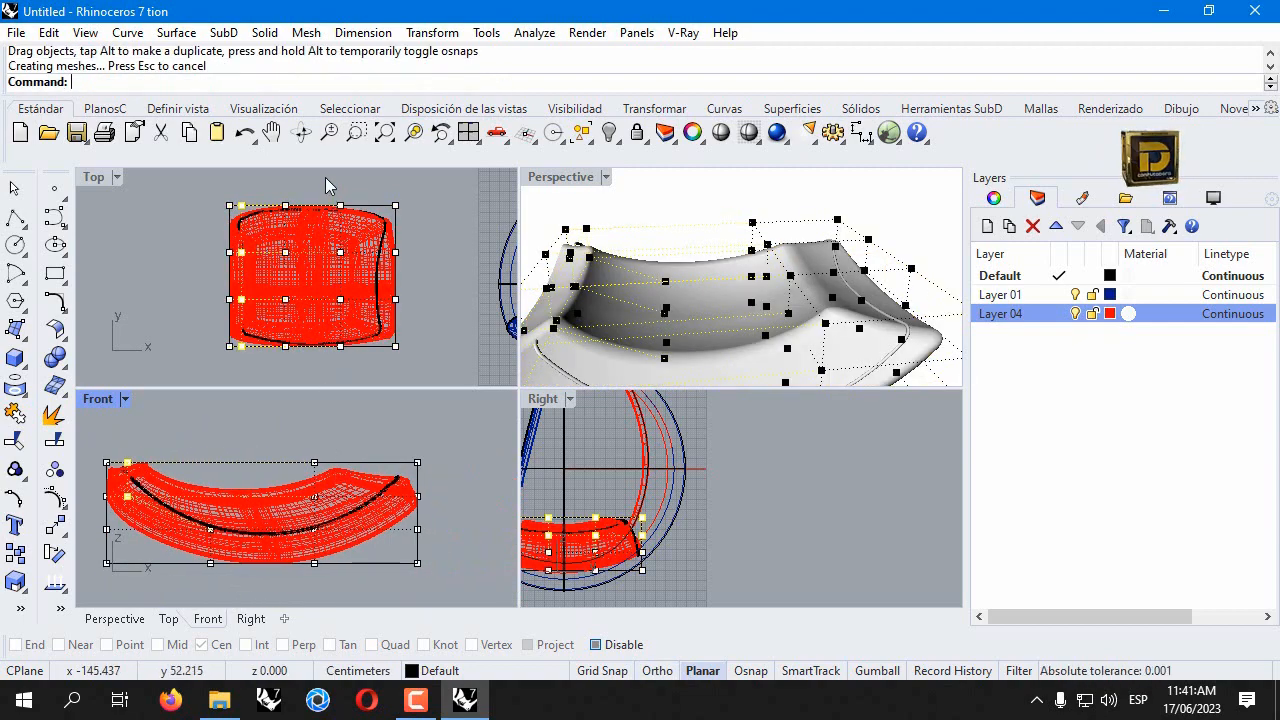
left_click_drag(325, 177, 367, 380)
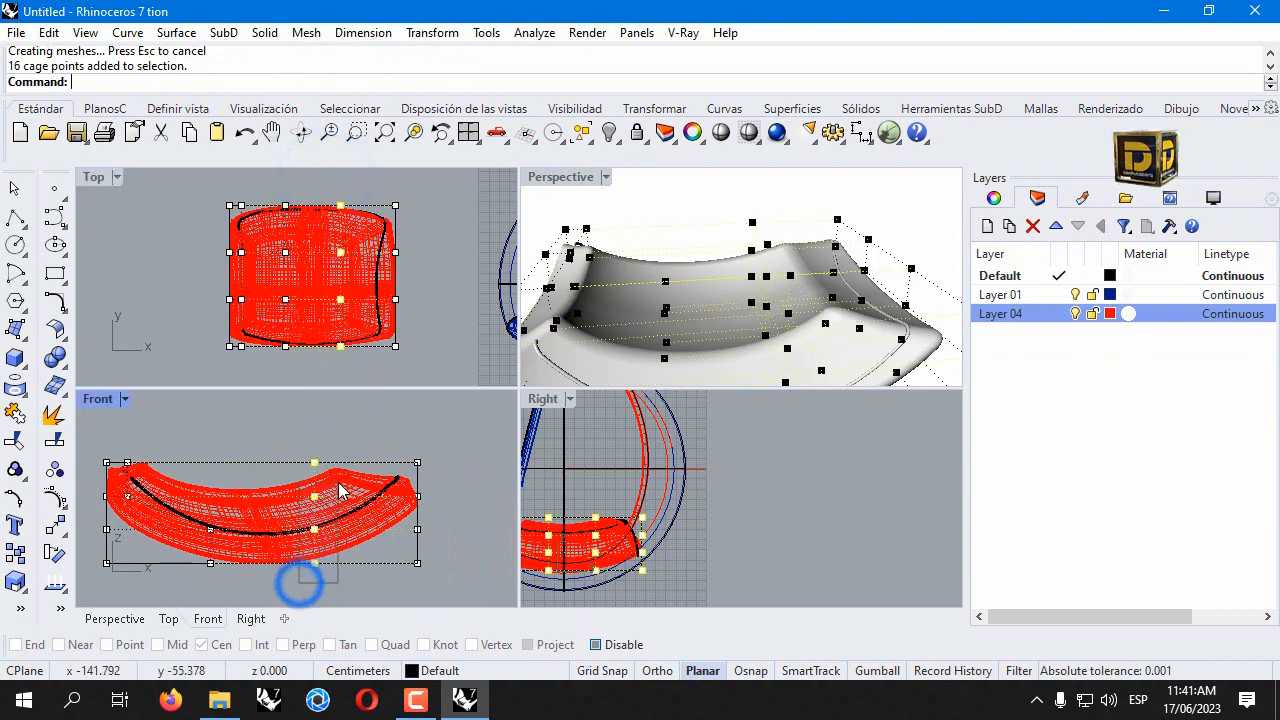
left_click_drag(339, 490, 339, 507, "ctrl")
left_click_drag(313, 466, 408, 458)
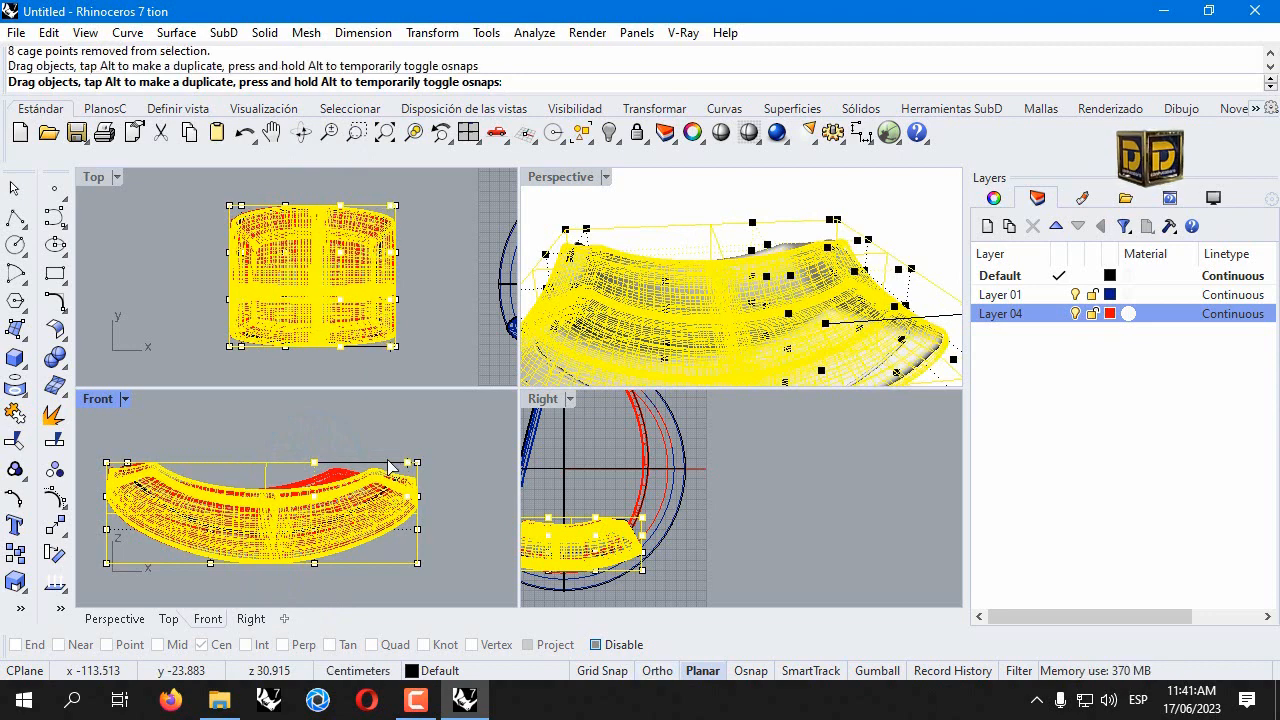
double_click(565, 177)
mouse_move(576, 362)
right_mouse_down()
mouse_move(494, 400)
mouse_move(590, 403)
right_mouse_up()
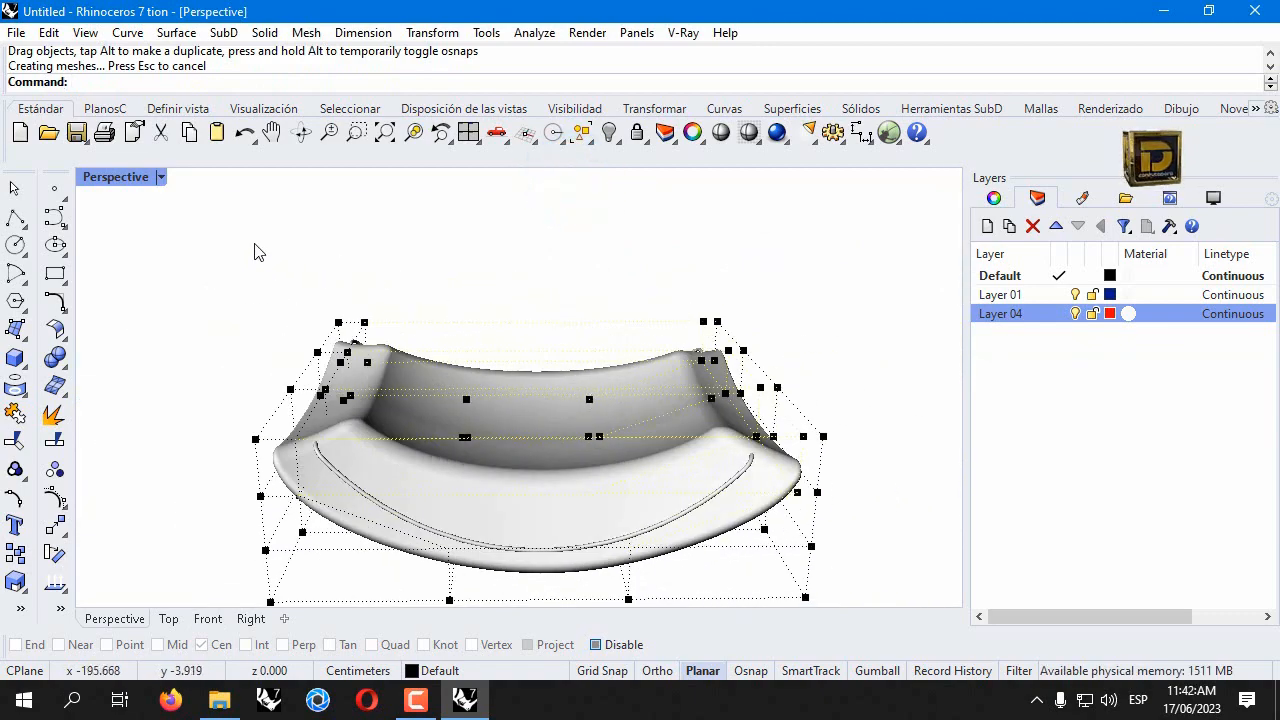
double_click(122, 186)
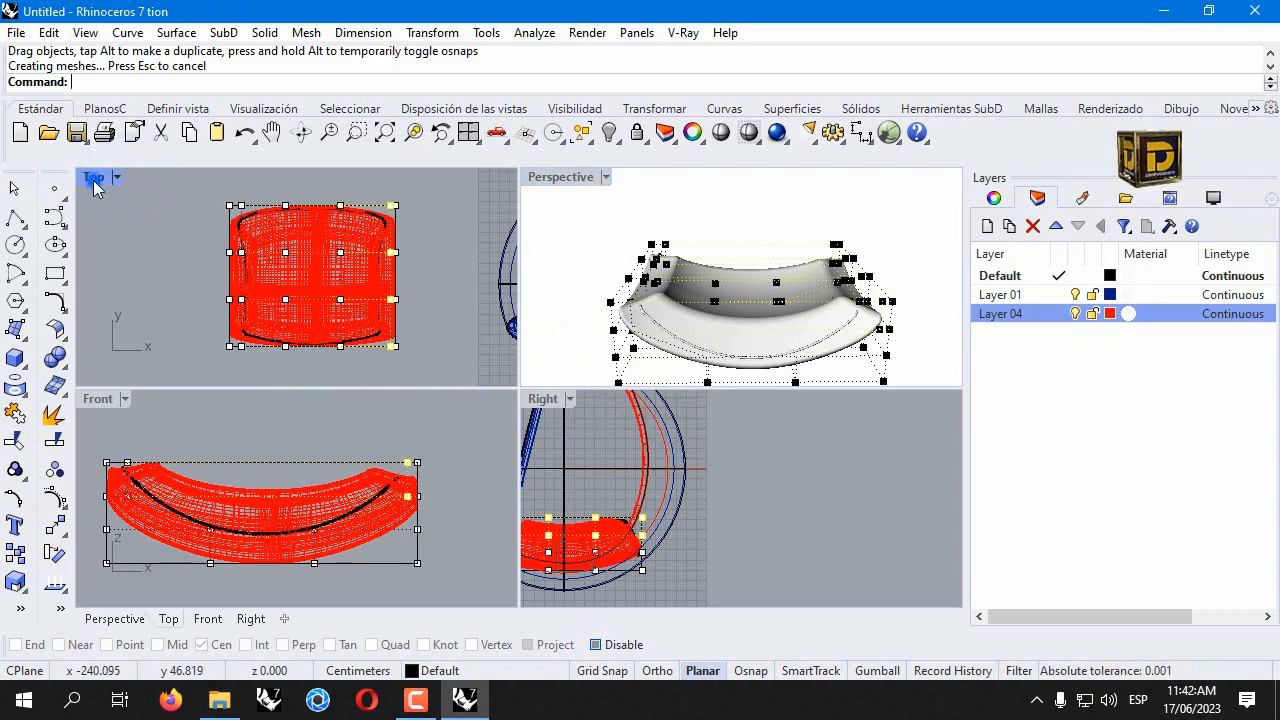
Raise the four inner points of the seat cage's second-lowest row vertically, to about midway between its two upper rows in the Front view.
double_click(94, 177)
scroll(429, 377, "up", 5)
scroll(320, 427, "up", 3)
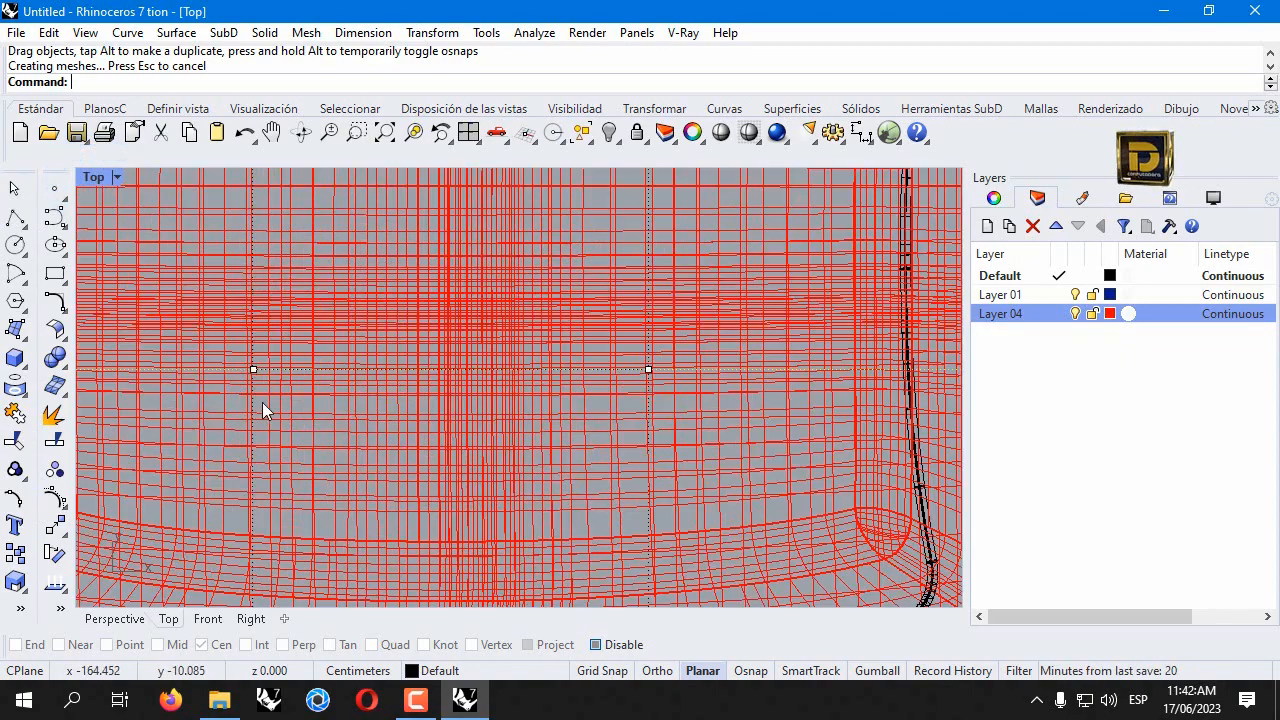
left_click_drag(231, 402, 483, 228)
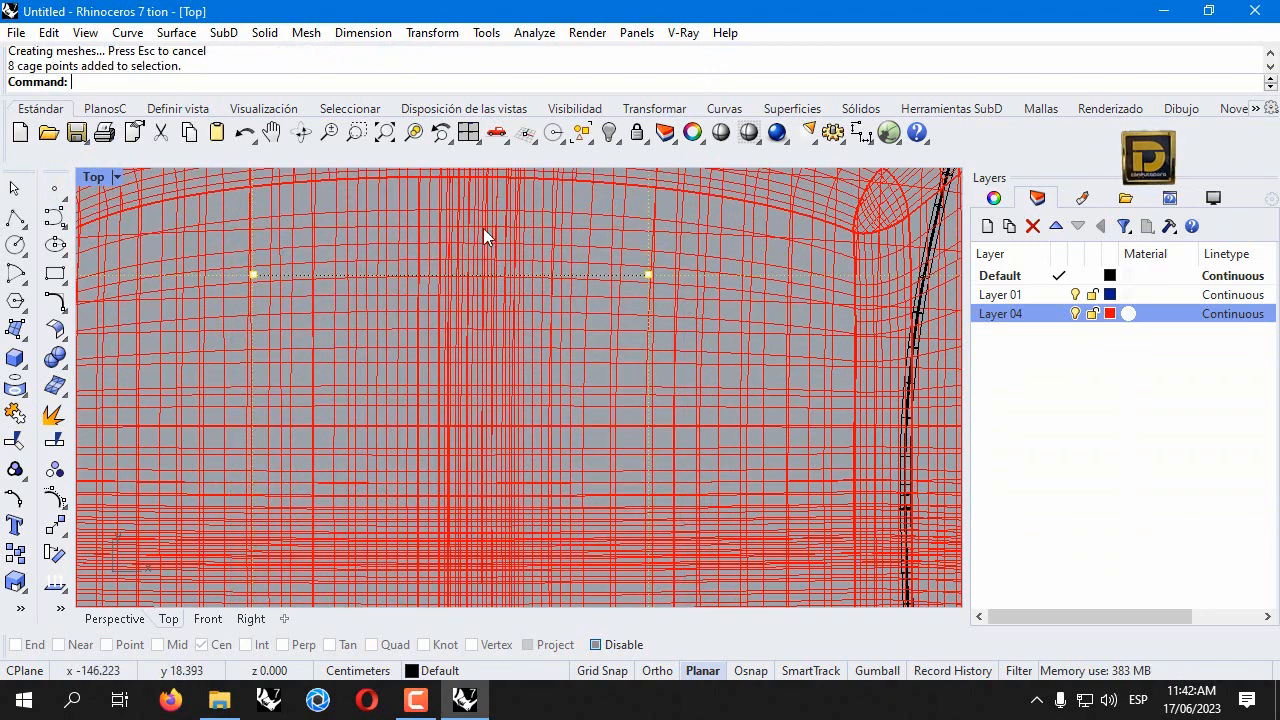
double_click(100, 177)
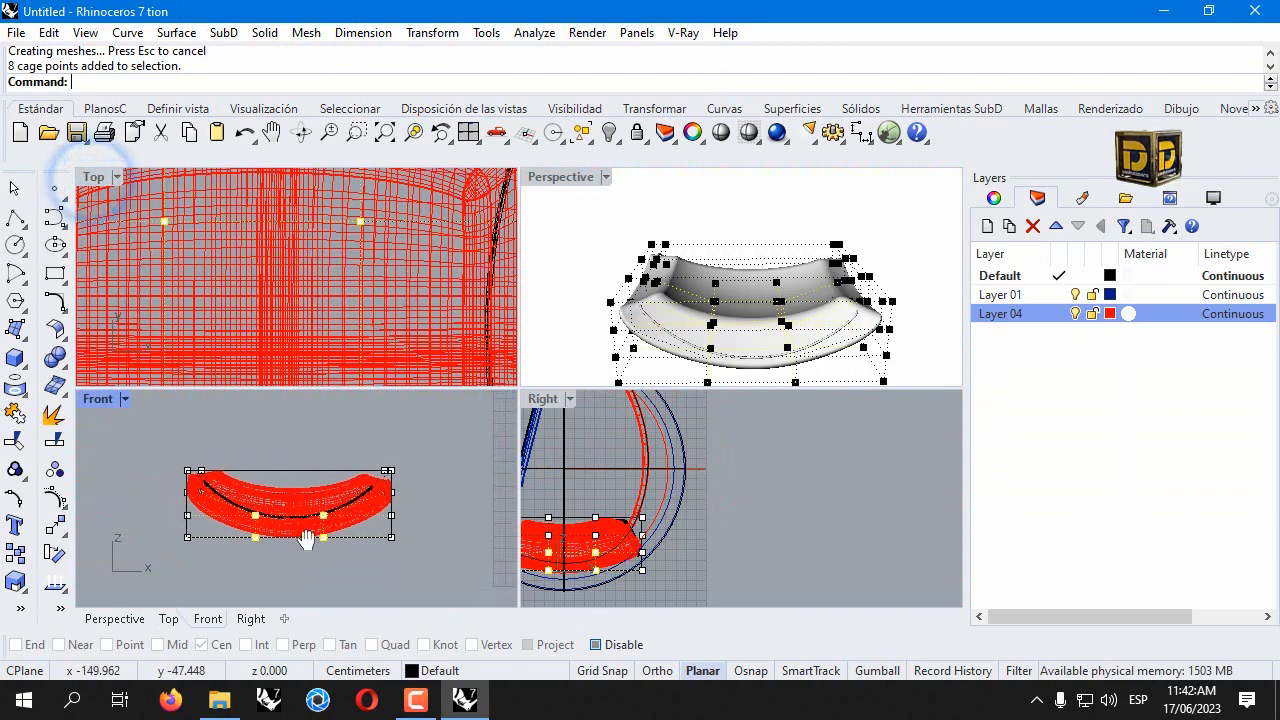
left_click_drag(396, 532, 400, 517, "ctrl")
scroll(361, 495, "up", 2)
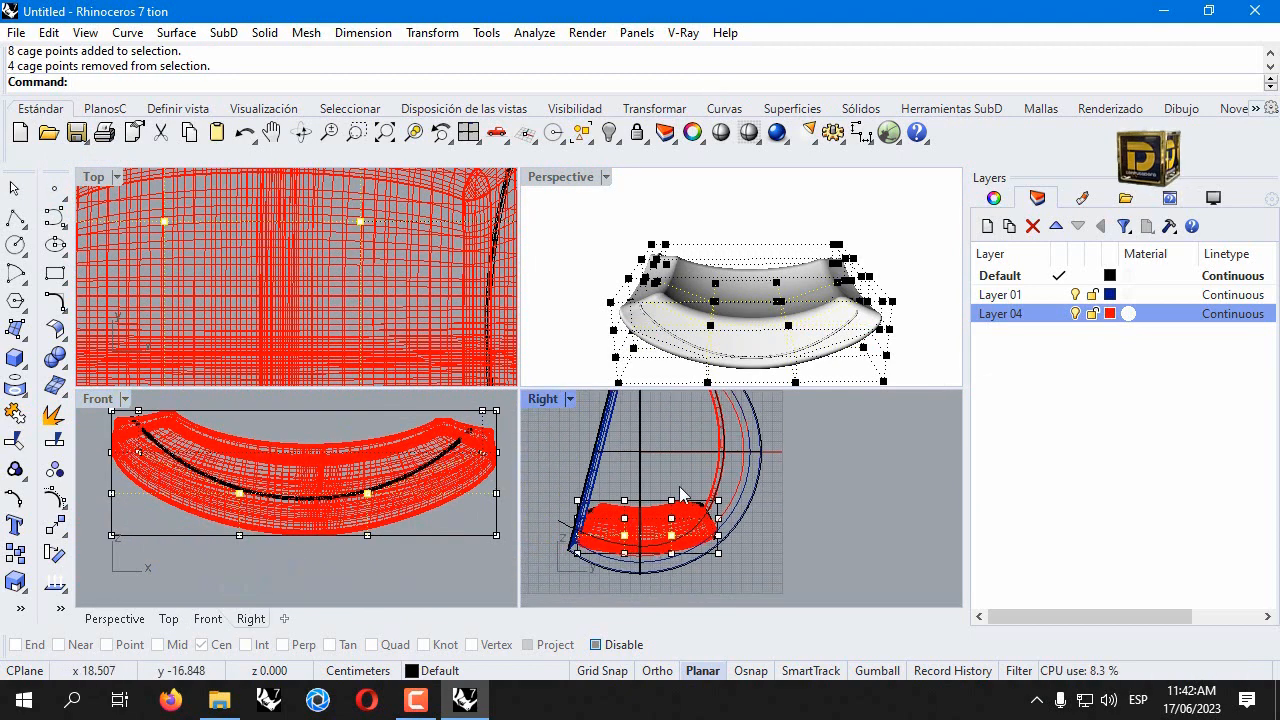
scroll(679, 486, "up", 3)
left_click_drag(597, 469, 706, 567)
scroll(318, 265, "down", 5)
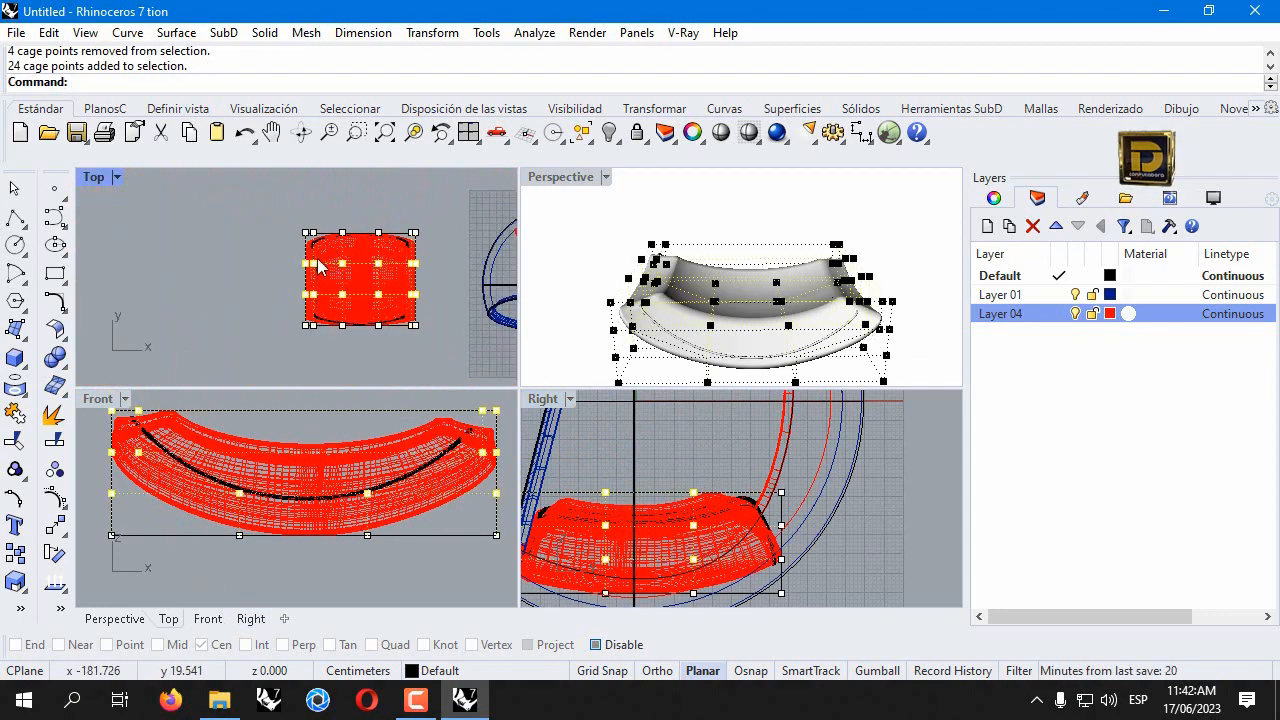
left_click_drag(331, 387, 331, 387, "ctrl")
left_click_drag(400, 177, 454, 316, "ctrl")
scroll(373, 494, "up", 2)
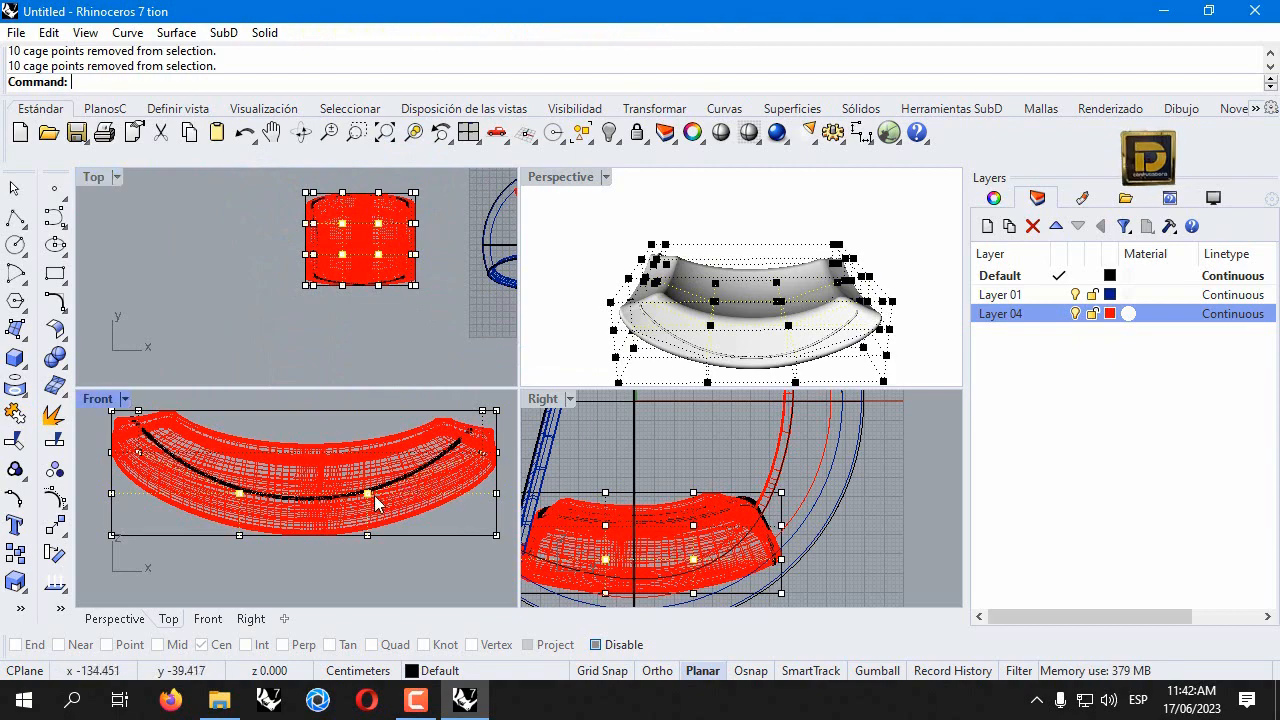
left_click_drag(364, 495, 365, 412, "shift")
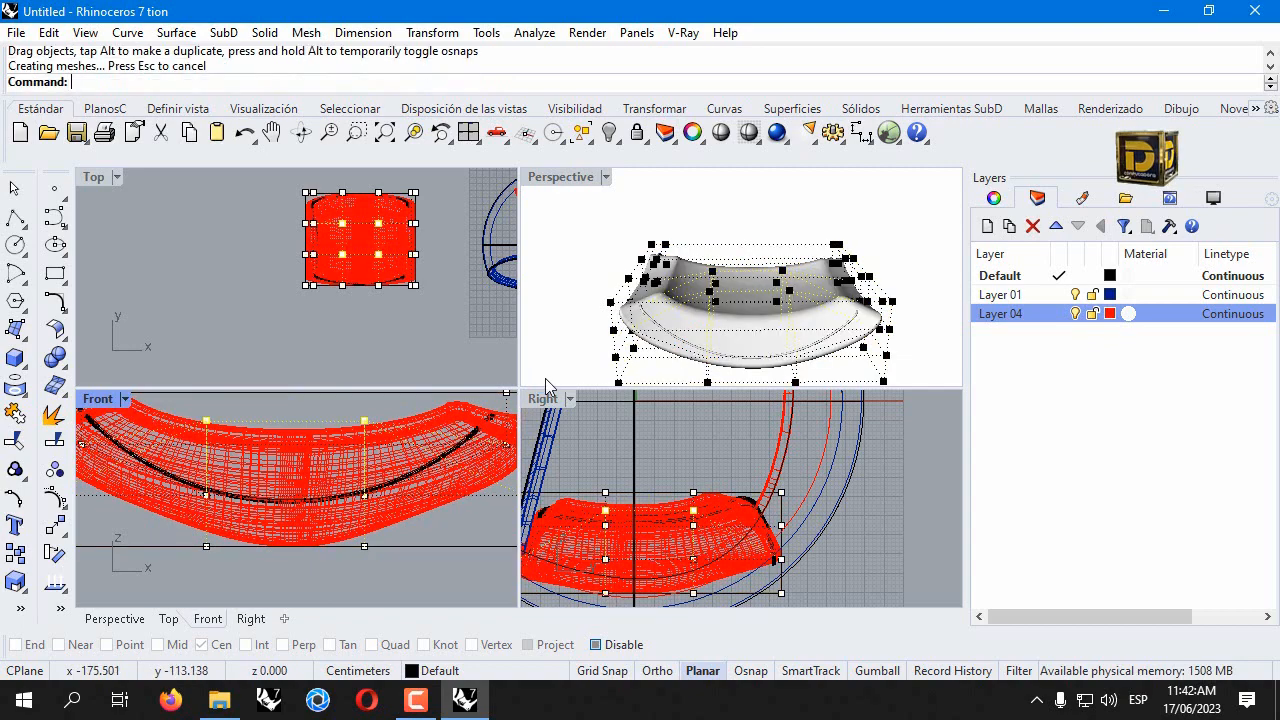
Compare the seat cushion's shape in Perspective by undoing and redoing the last cage point move.
double_click(569, 183)
mouse_move(641, 420)
right_mouse_down()
mouse_move(514, 420)
mouse_move(648, 459)
right_mouse_up()
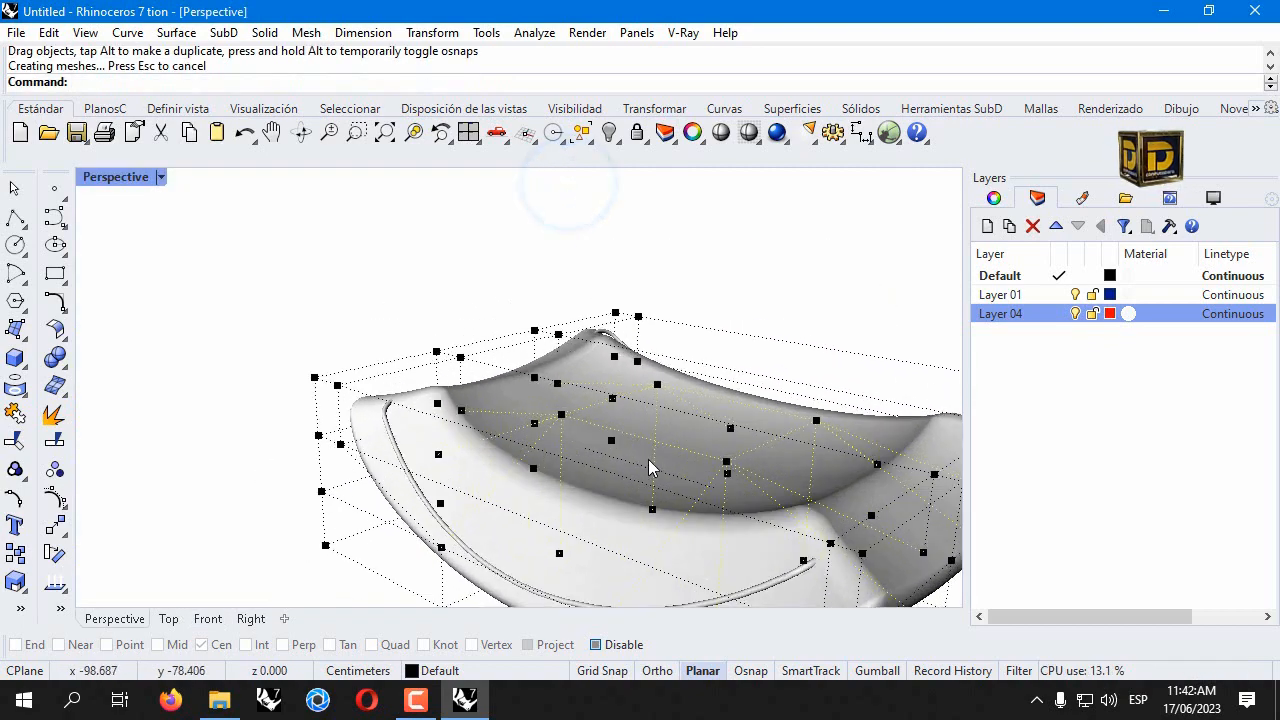
key("ctrl+z")
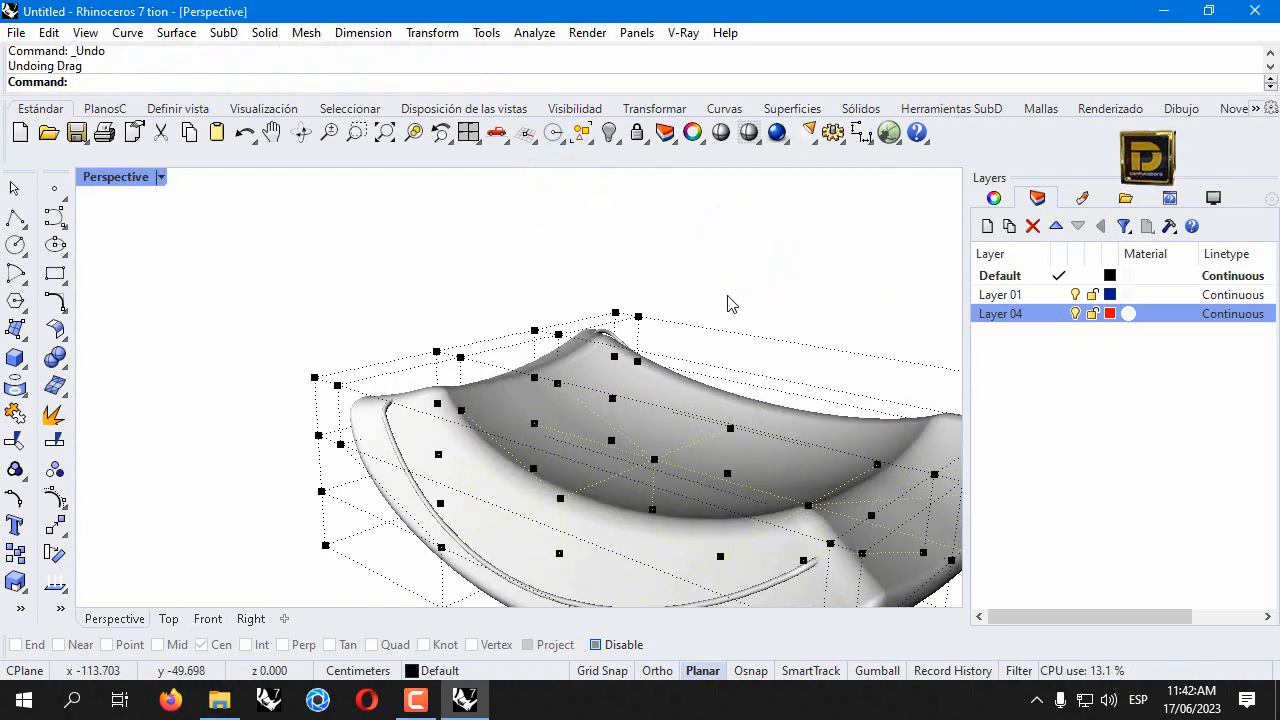
key("ctrl+y")
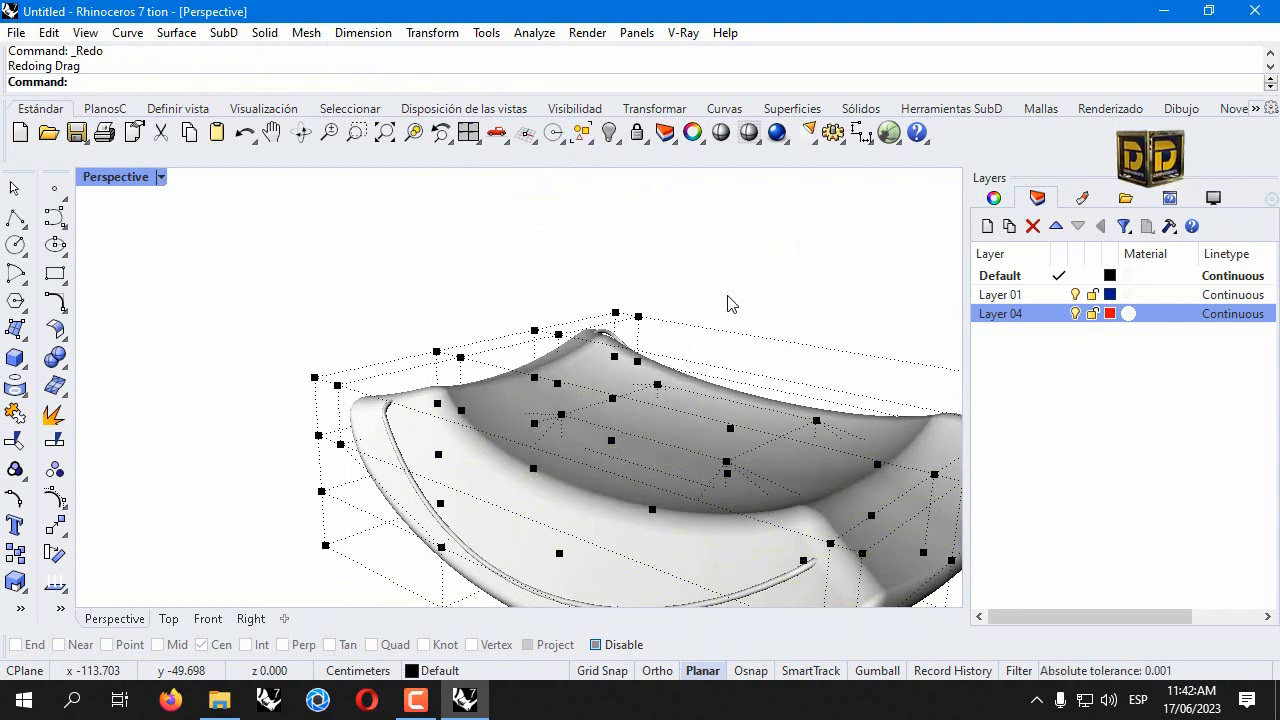
Turn off the cage points and delete the seat cushion's old piping together with its guide curve.
key("Escape")
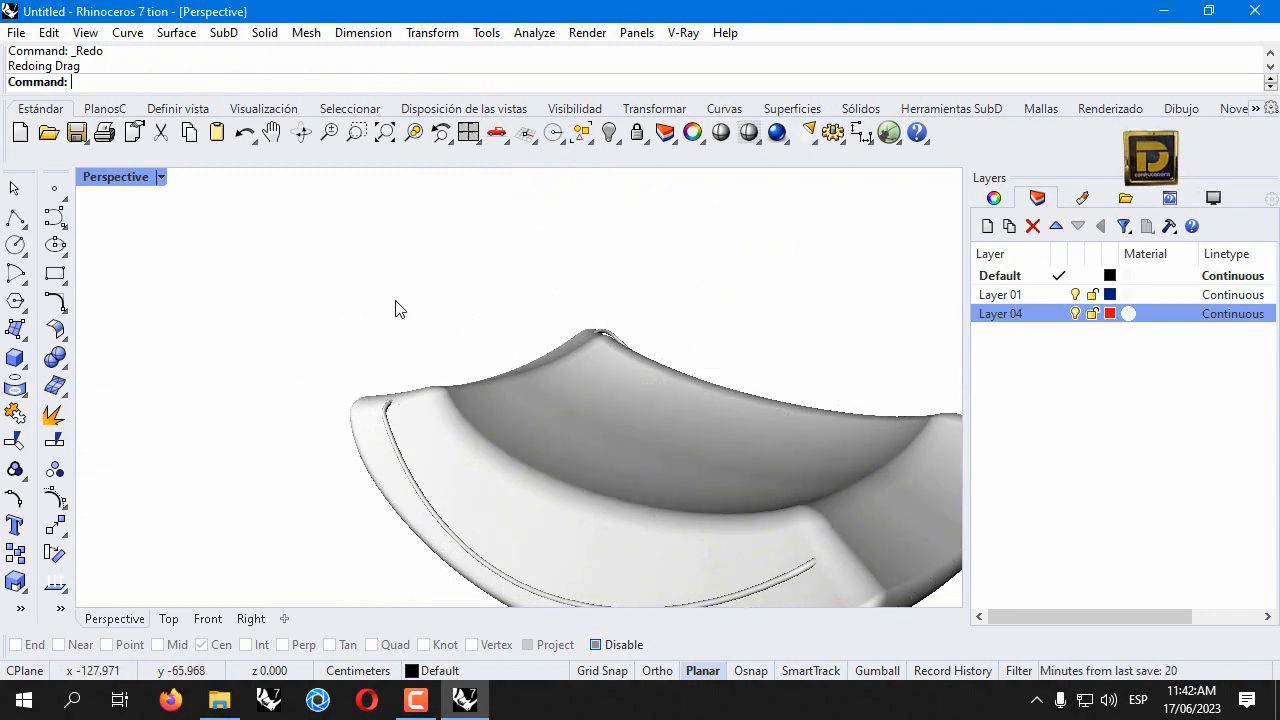
right_click_drag(395, 308, 548, 322)
left_click(748, 466)
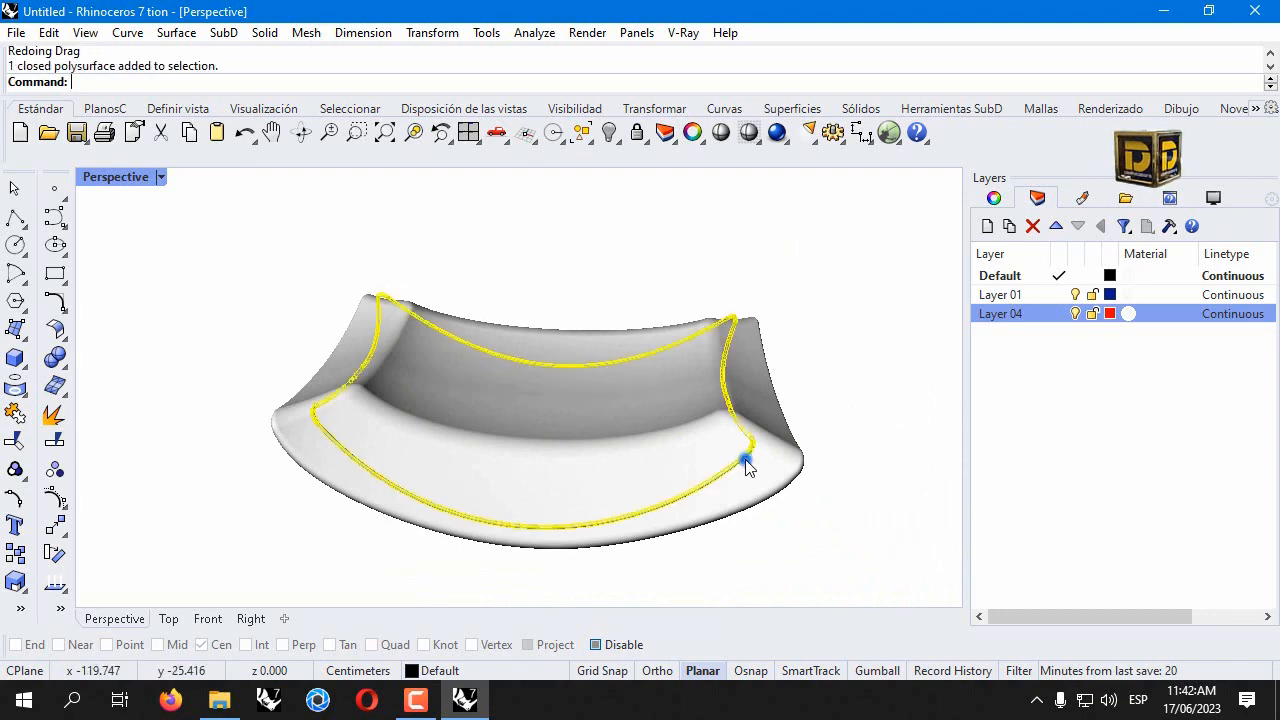
key("Delete")
left_click(744, 460)
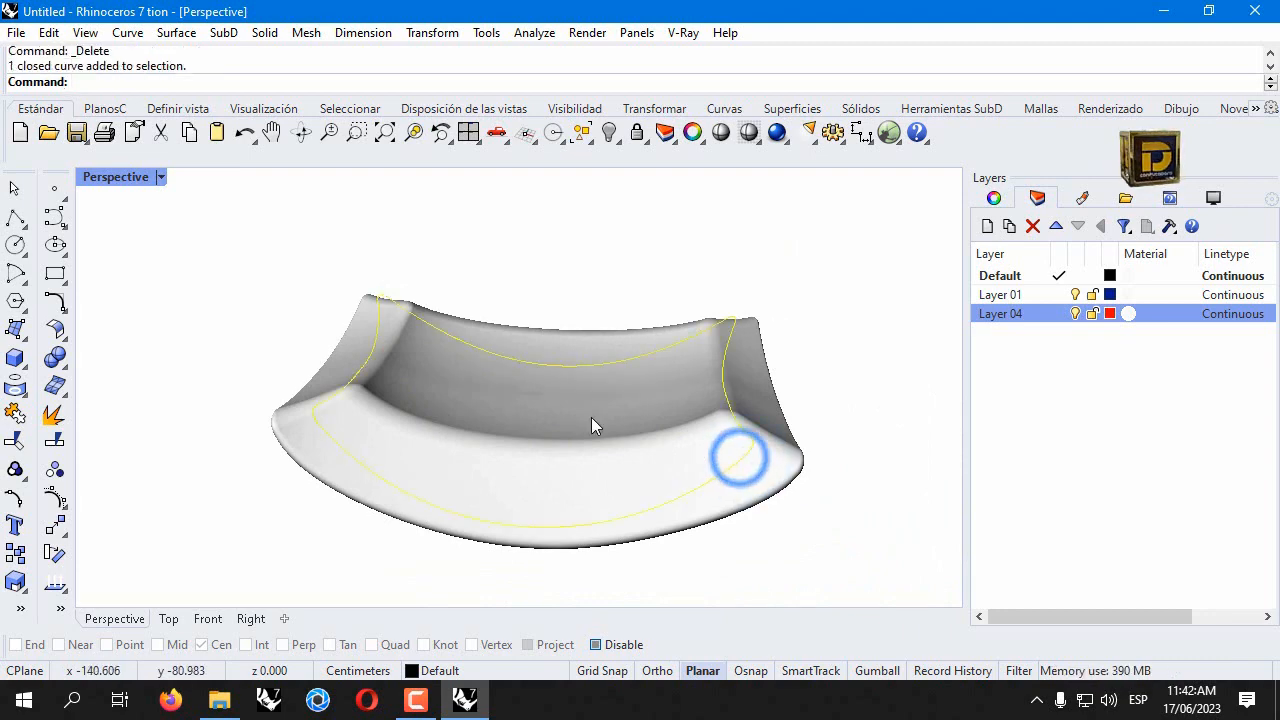
key("Delete")
double_click(150, 177)
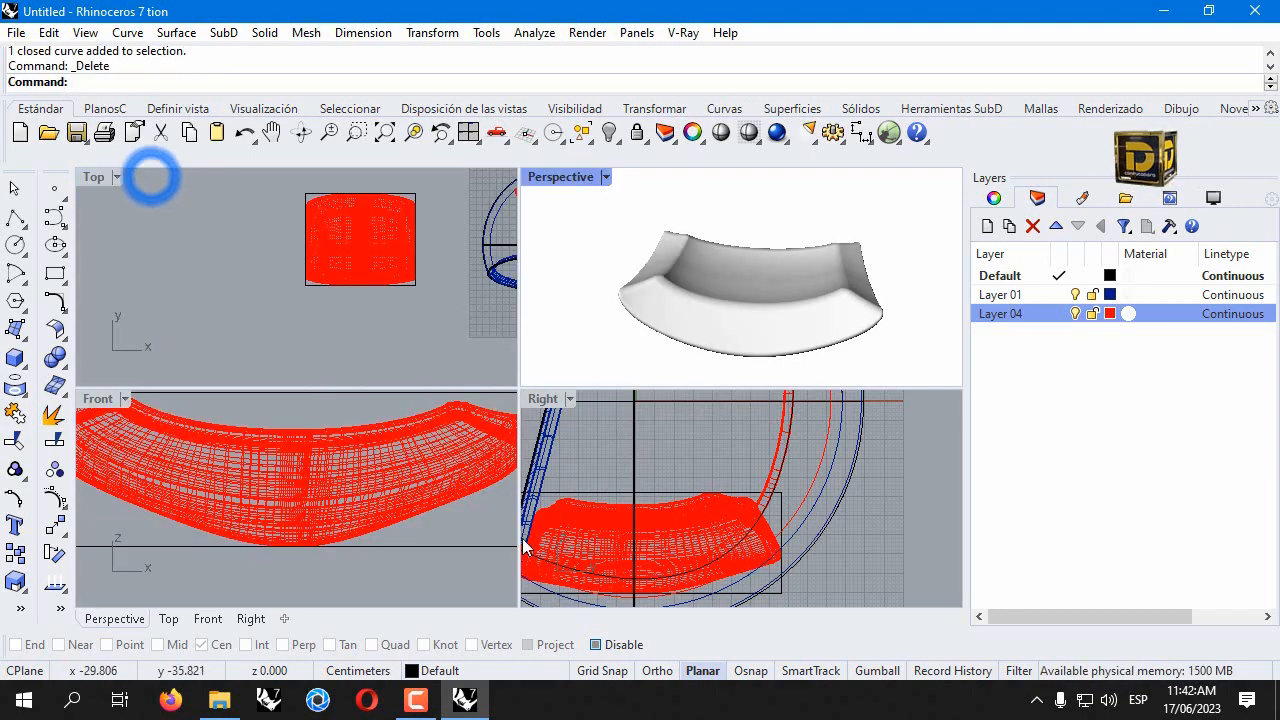
left_click(12, 276)
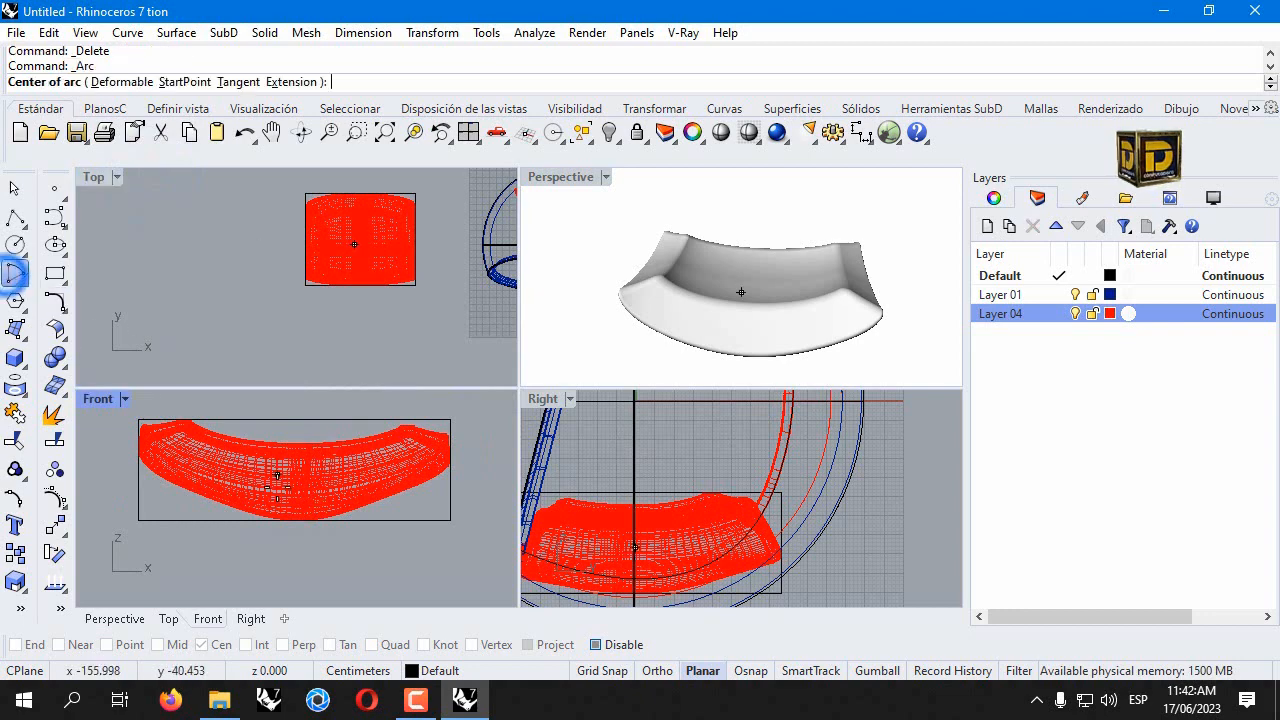
scroll(290, 410, "down", 3)
left_click(286, 396)
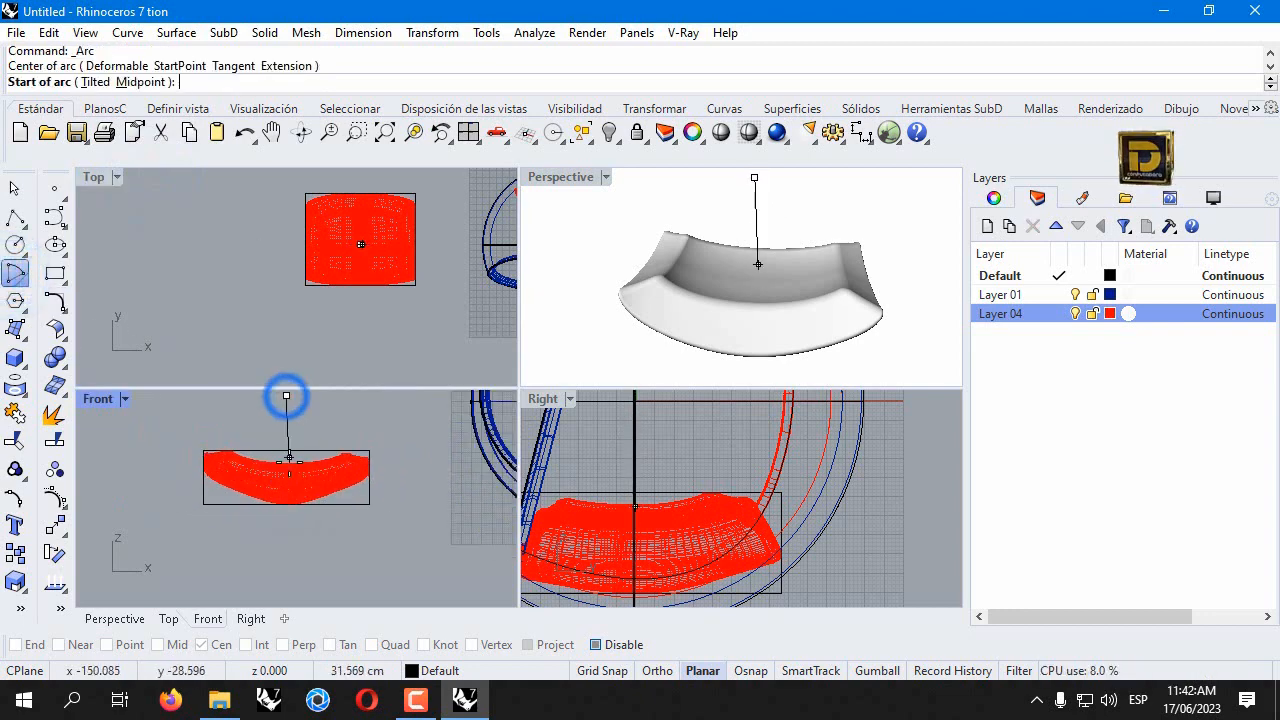
left_click(286, 484)
key("Escape")
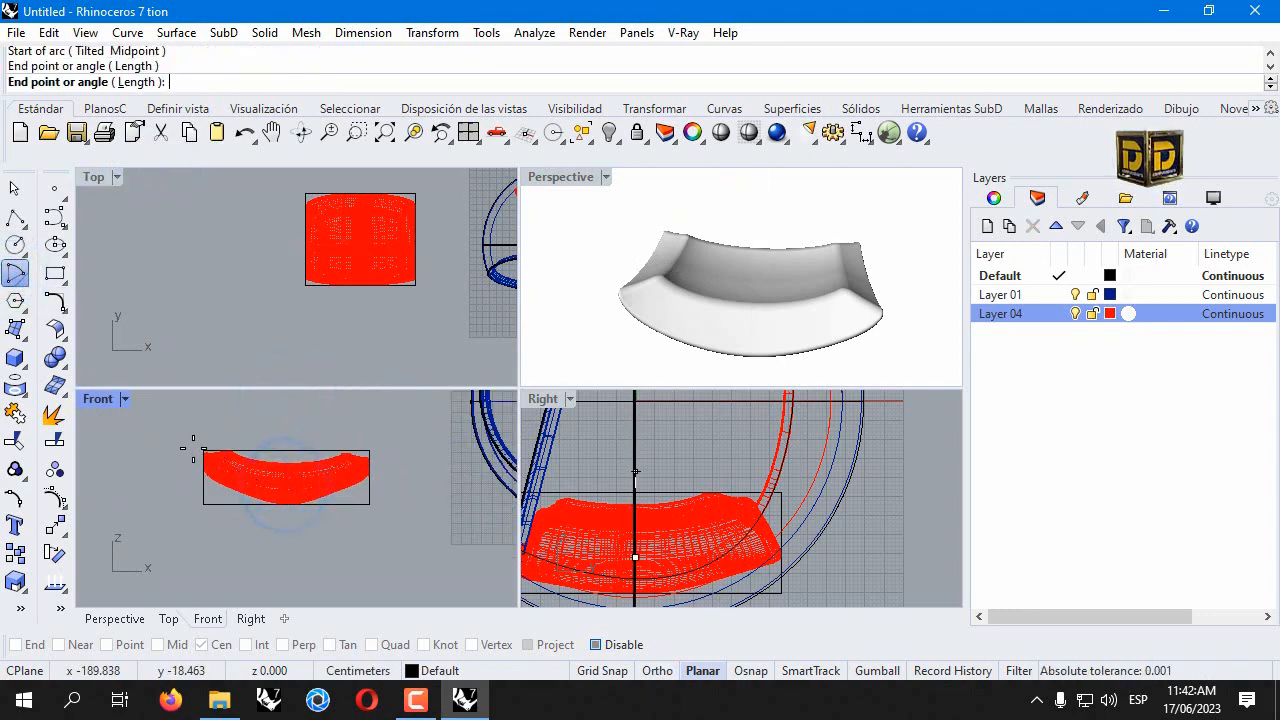
Draw an arc in the Front view, centred above the seat cushion and crossing its body from beyond one end to the other.
right_click(262, 410)
left_click(288, 396)
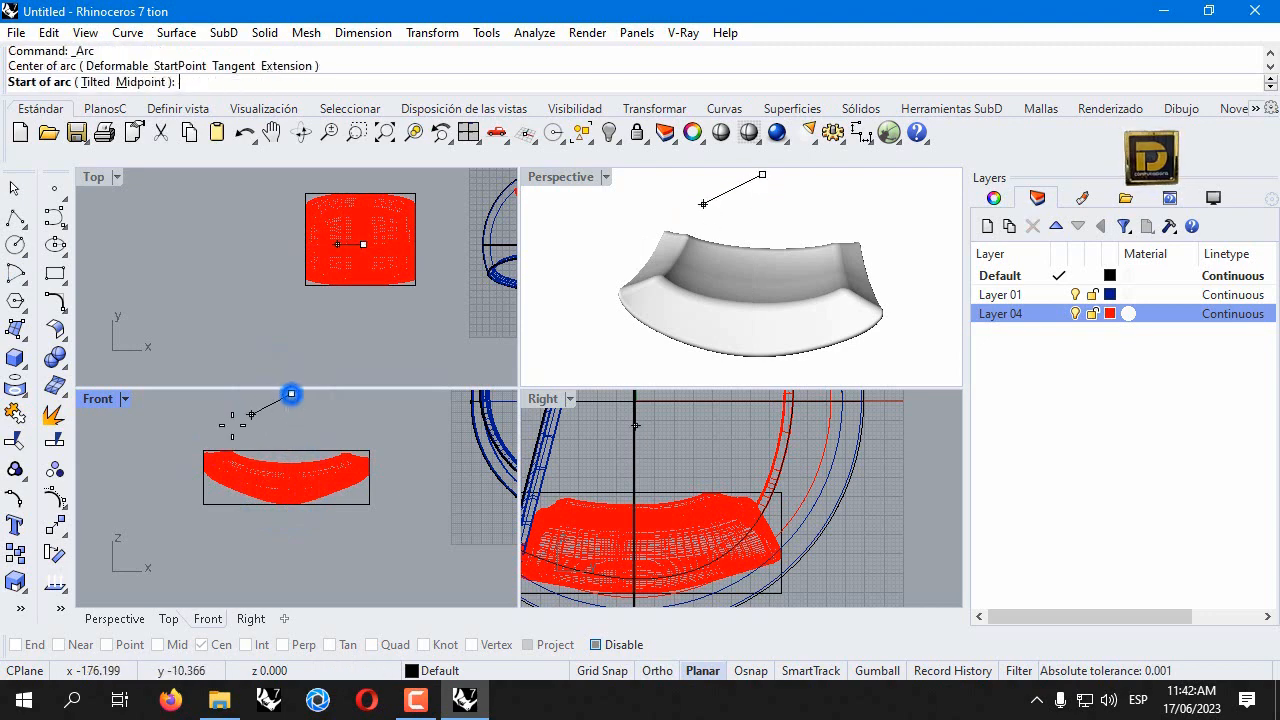
left_click(209, 436)
left_click(391, 456)
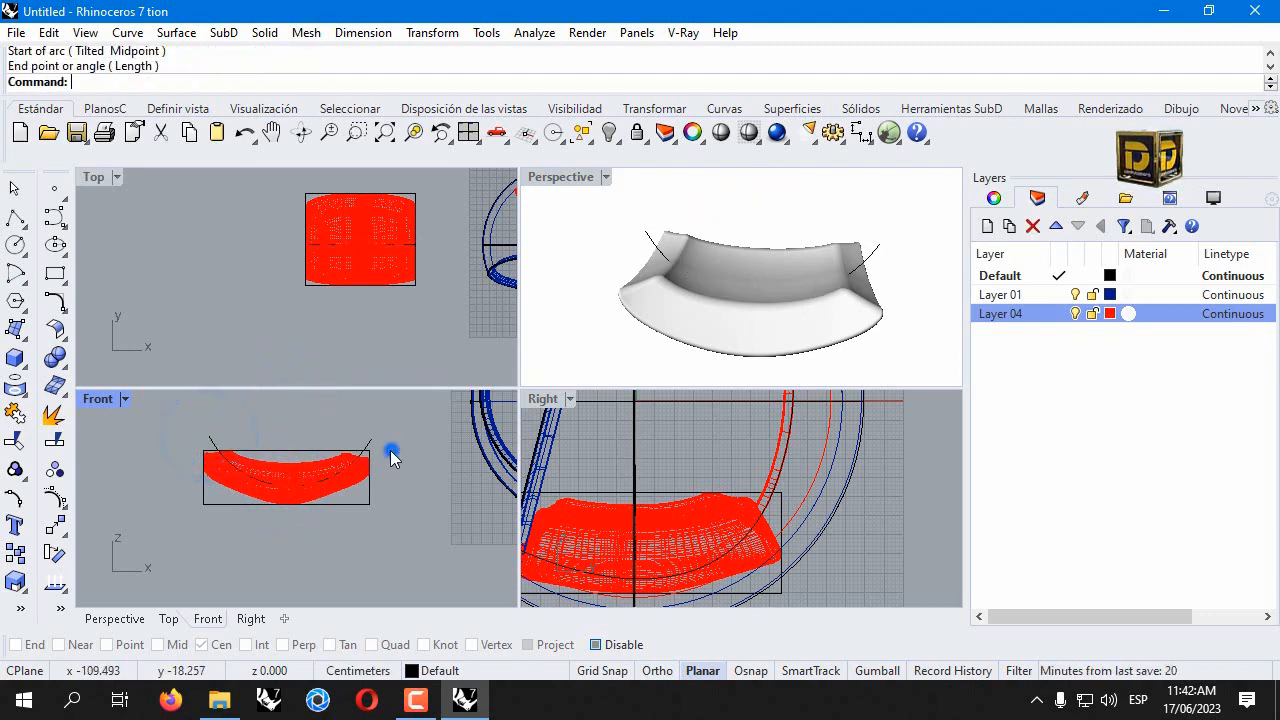
Project the arc onto the seat cushion along CPlaneZ with DeleteInput=Yes.
left_click(375, 448)
left_click(15, 386)
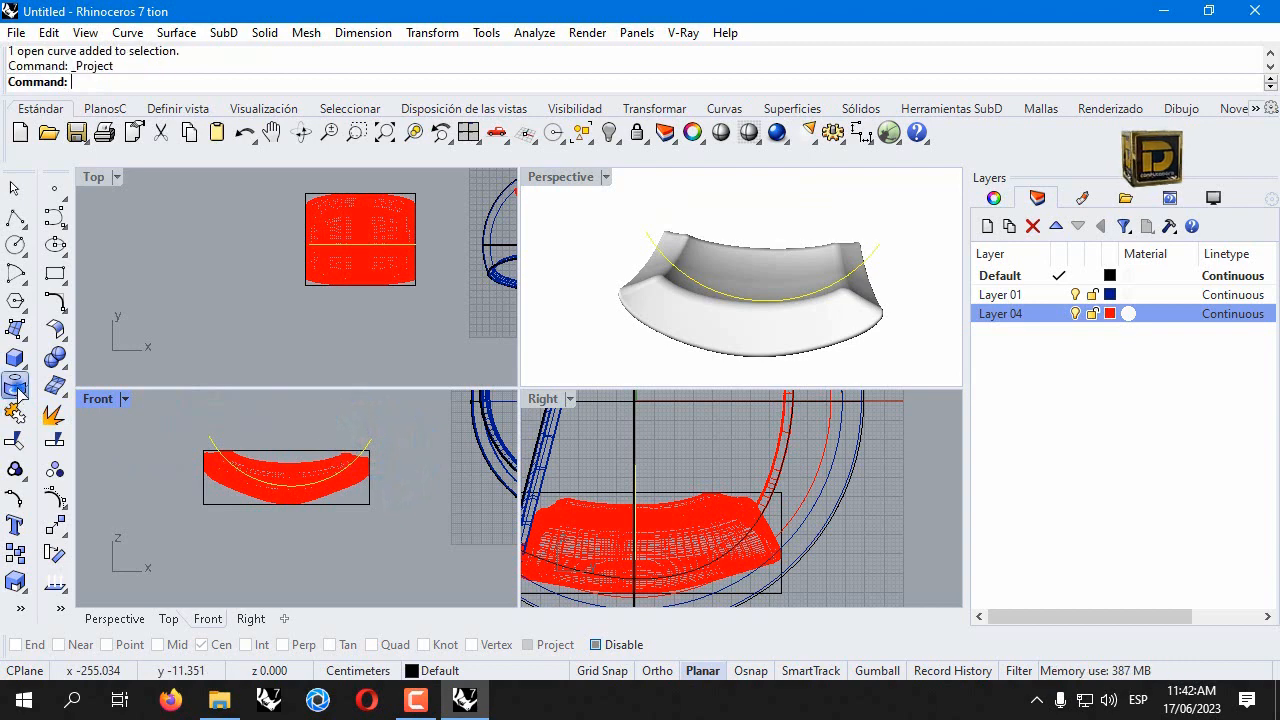
left_click(272, 470)
right_click(262, 450)
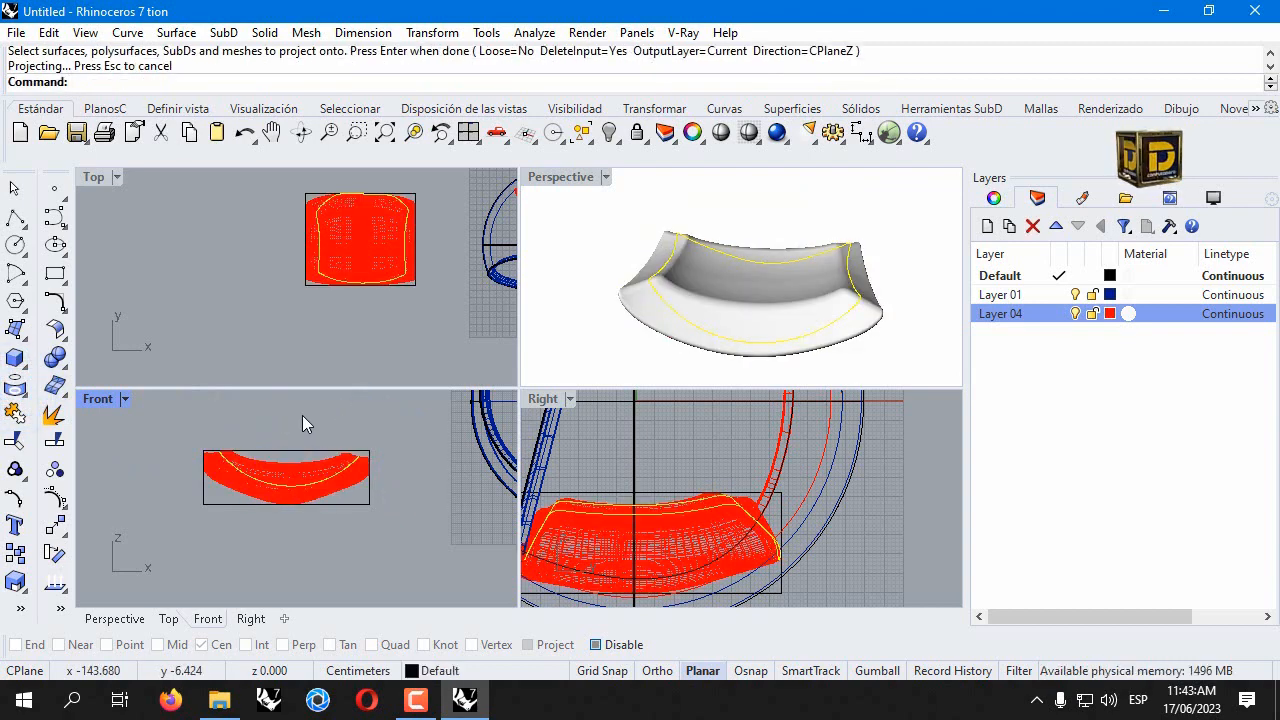
Create a closed pipe 0.700 in diameter along the projected curve as the seat cushion's new piping.
type("pipe")
key("Return")
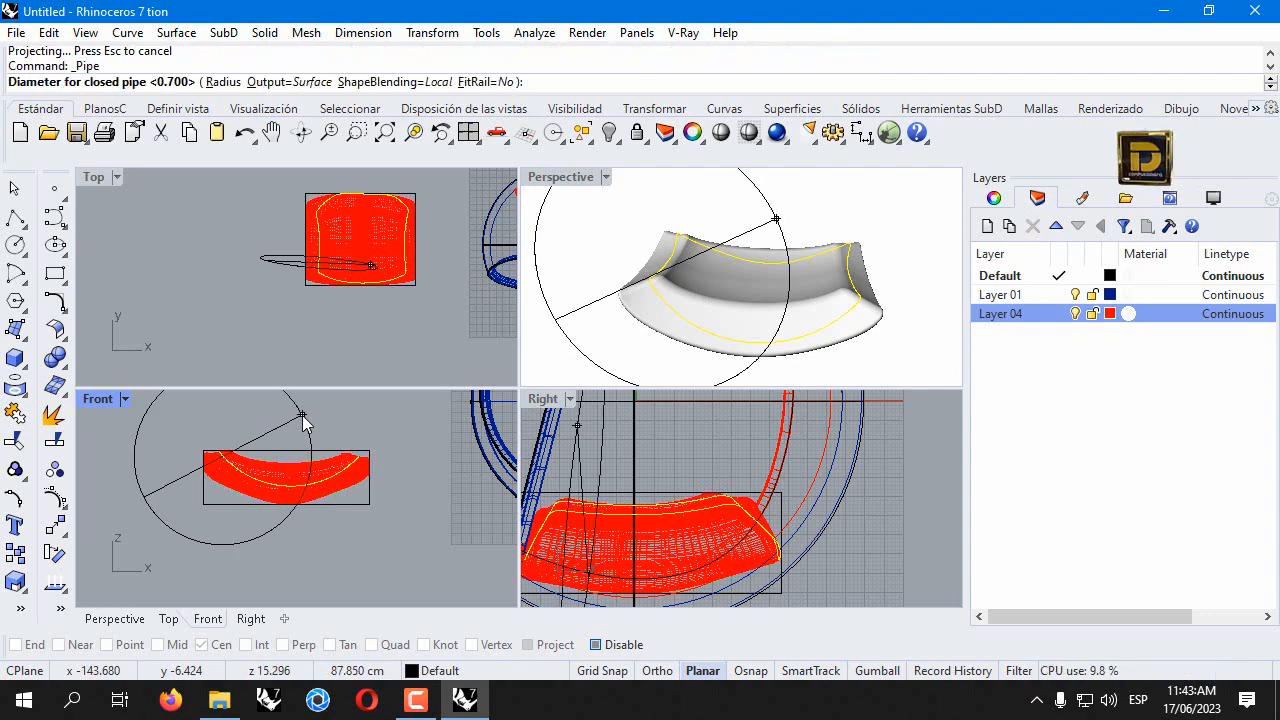
left_click(302, 416)
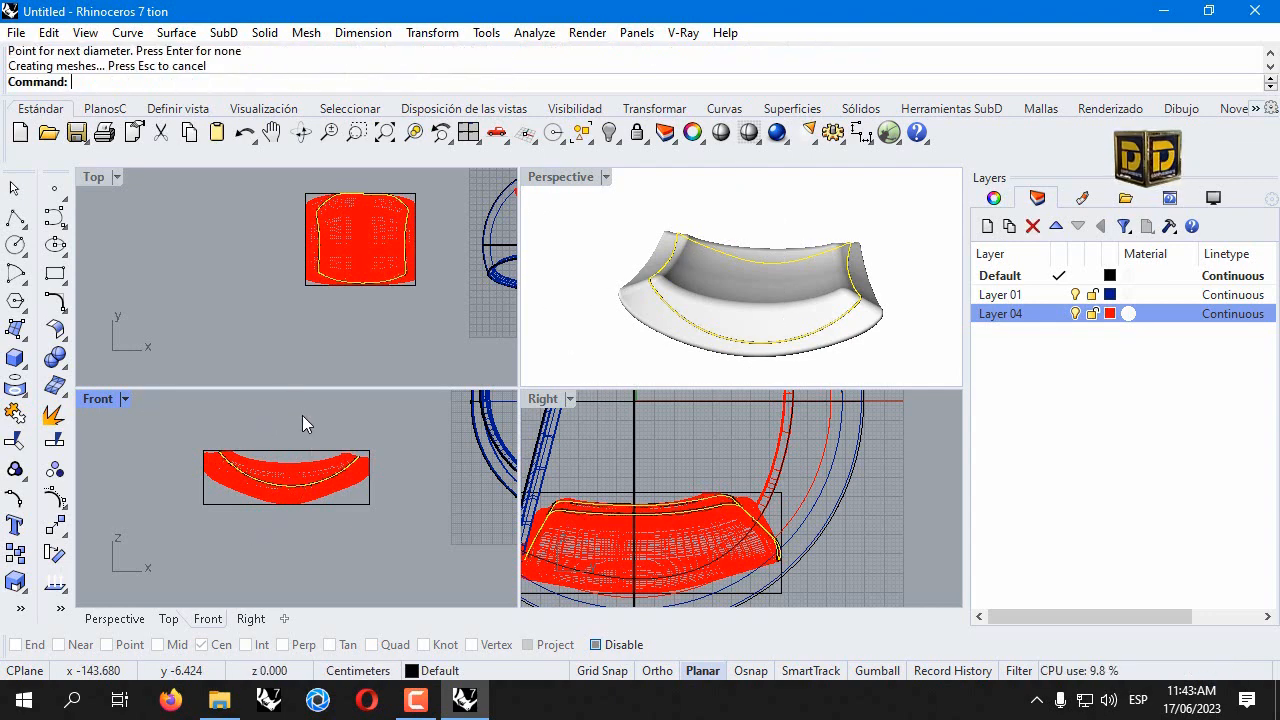
Show the hidden chair parts again and isolate the backrest cushion.
left_click(608, 132)
scroll(735, 270, "down", 2)
left_click(749, 238)
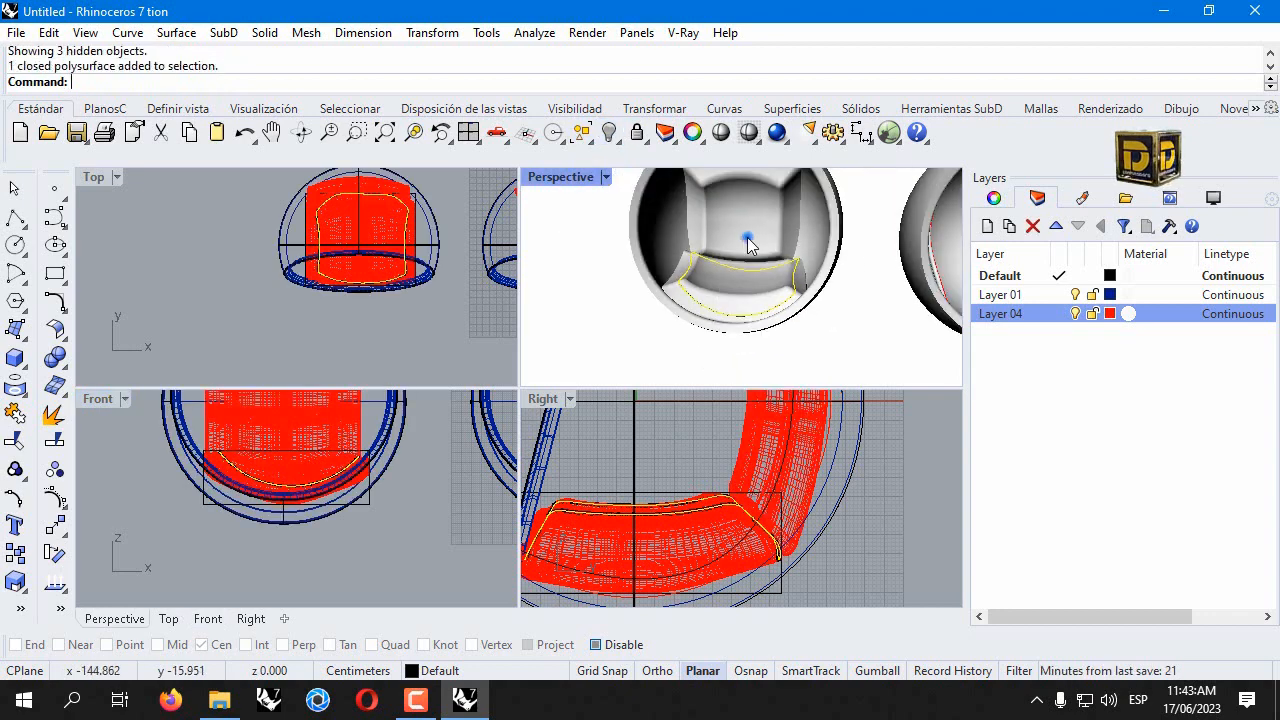
left_click(609, 132)
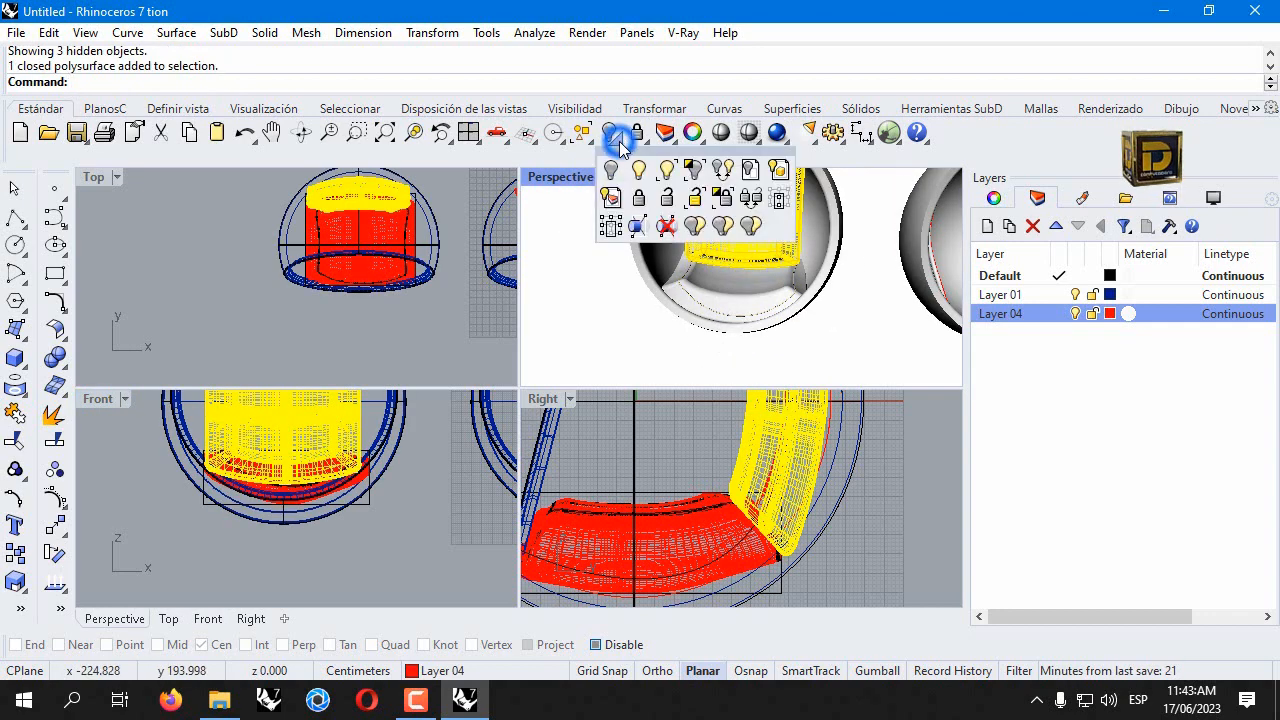
left_click(694, 169)
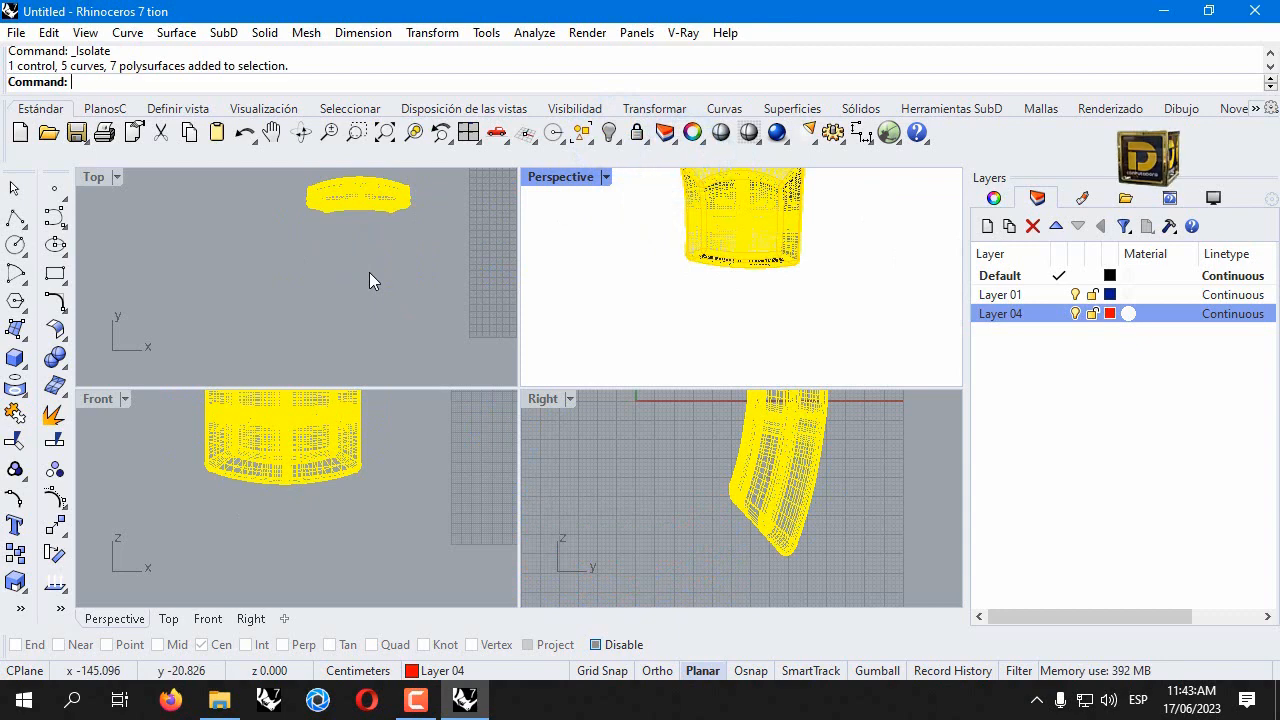
key("Return")
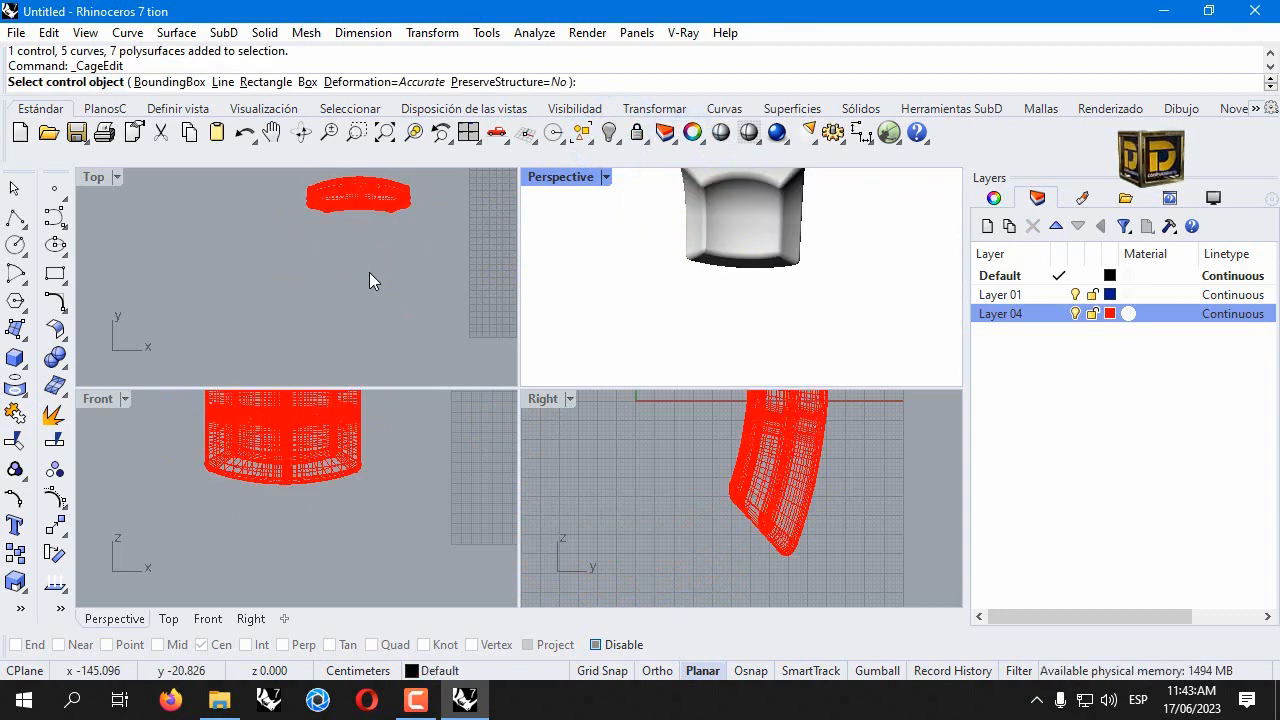
key("Return")
key("Return")
key("Return")
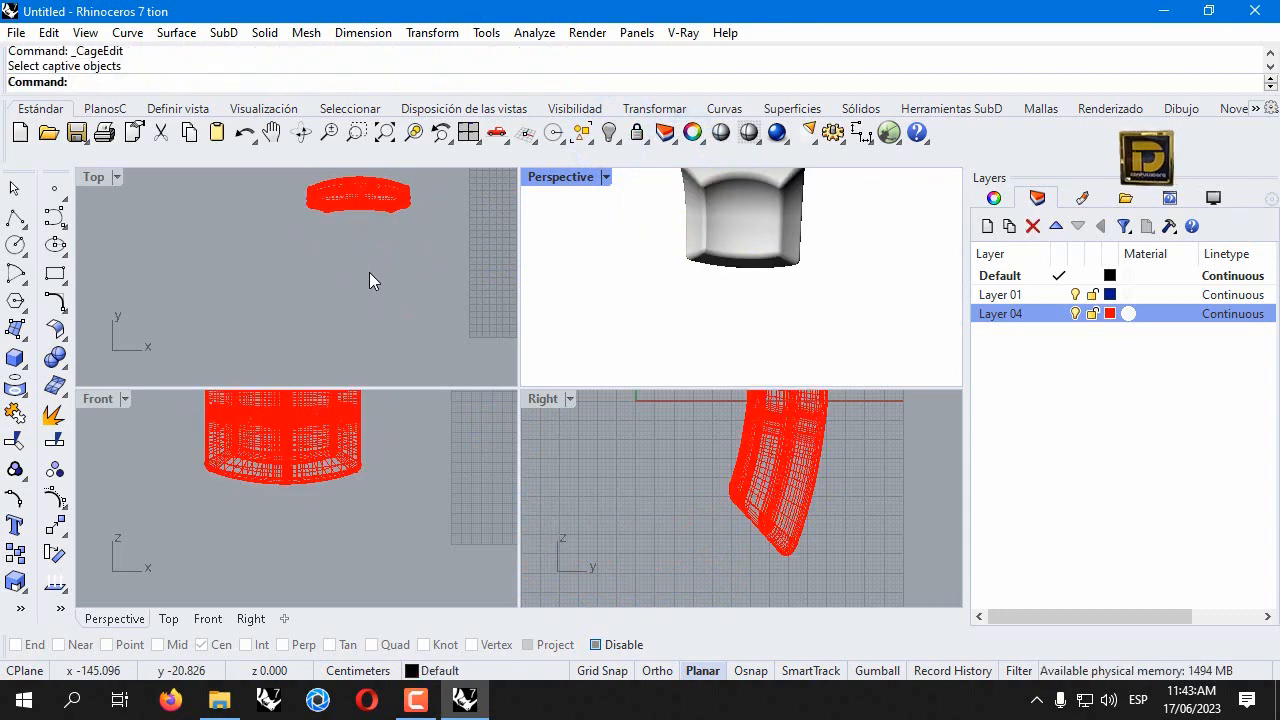
Apply CageEdit to the backrest cushion using a World bounding box, 4 points and degree 3 in X, Y and Z, and the Global region.
left_click(339, 197)
key("Return")
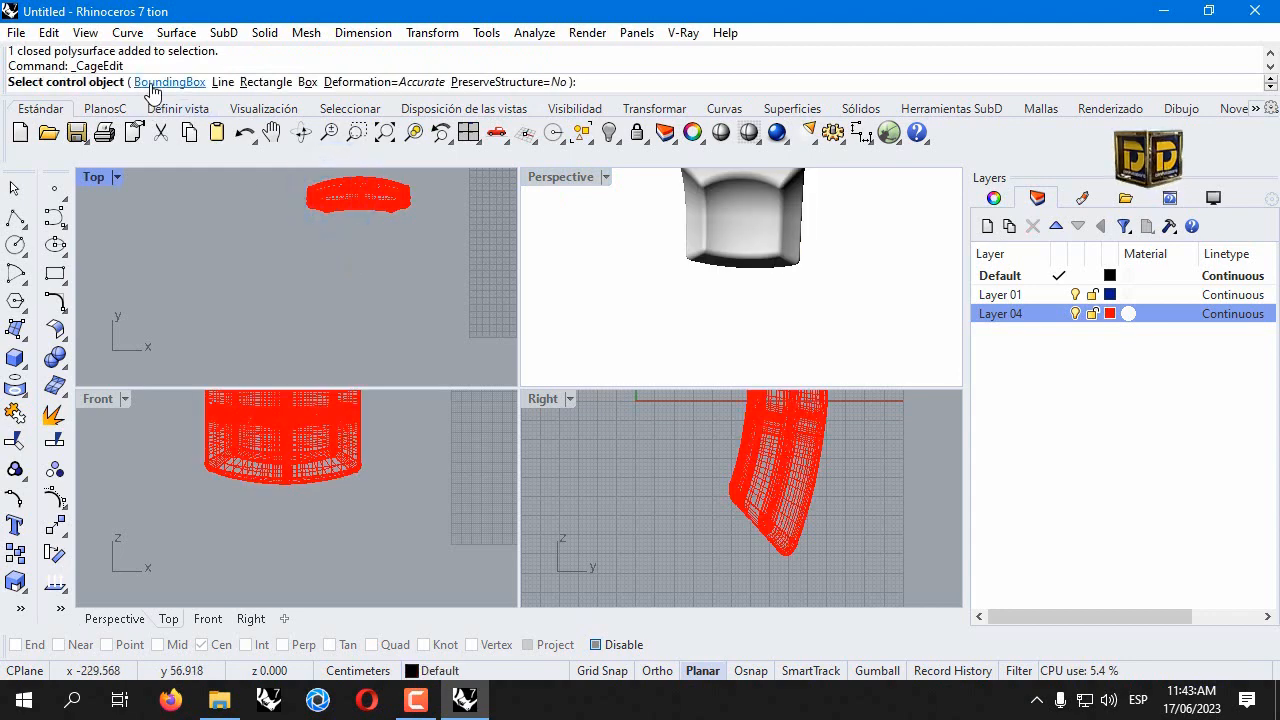
left_click(152, 83)
key("Return")
key("Return")
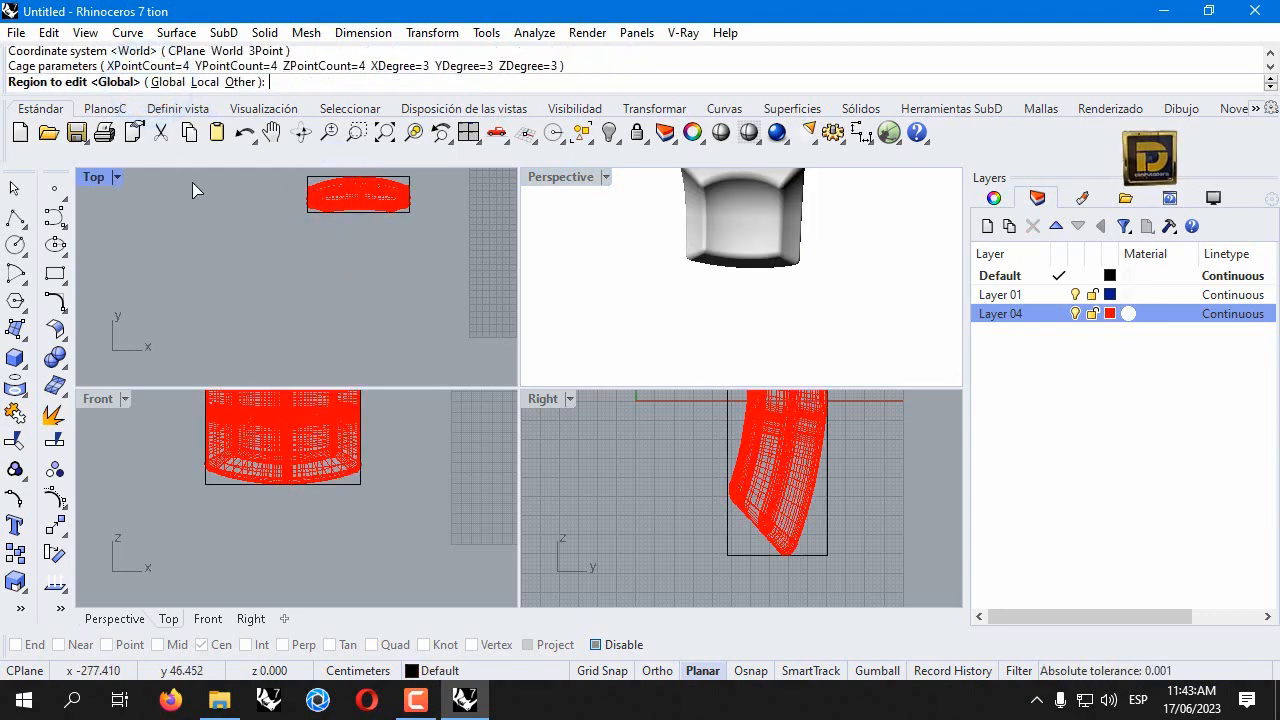
key("Return")
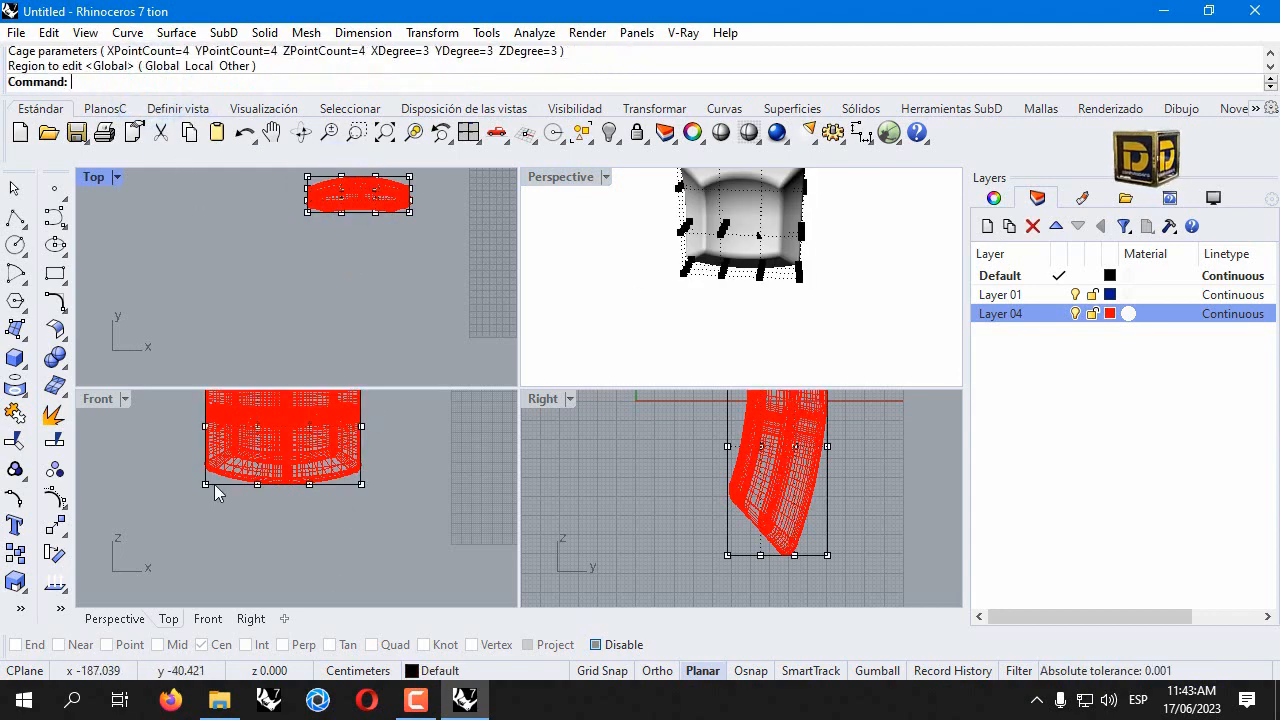
Move the front two layers of the backrest cage's left inner column horizontally outward, about halfway to the left edge in the Front view.
scroll(215, 486, "down", 4)
right_click_drag(253, 502, 286, 565)
scroll(249, 448, "up", 2)
left_click_drag(268, 402, 295, 502)
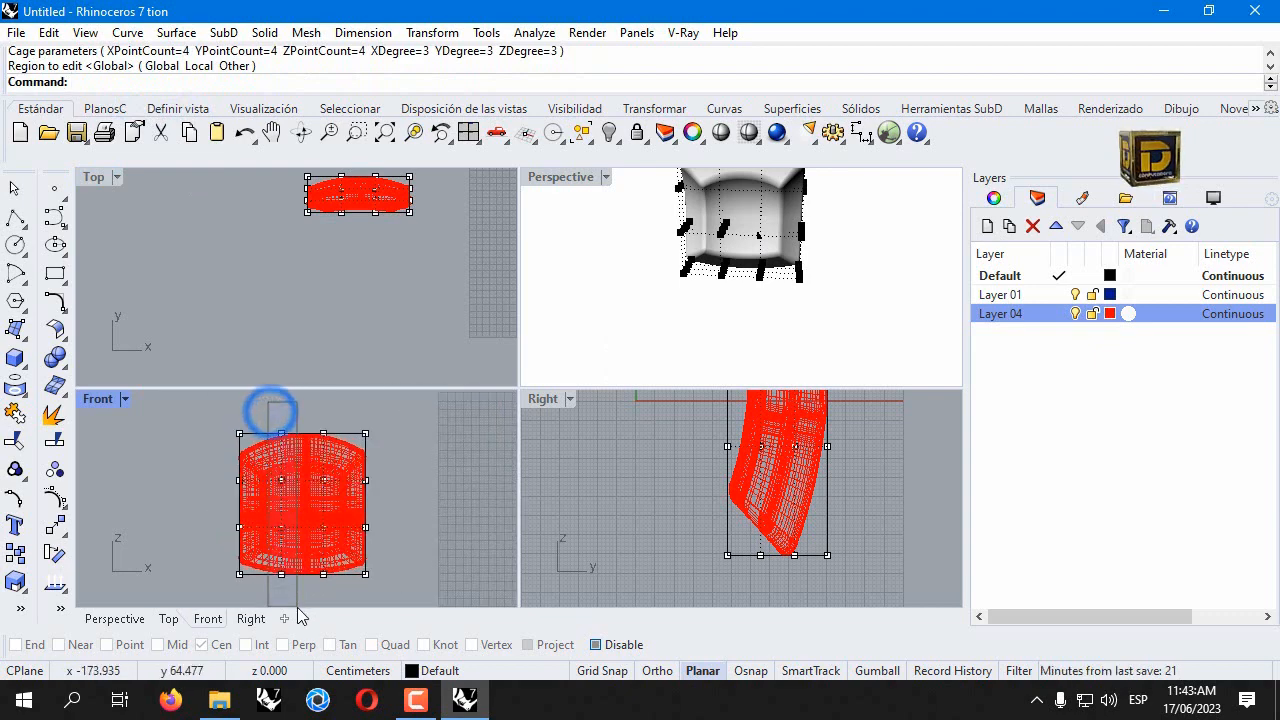
left_click_drag(297, 611, 298, 612)
right_click_drag(863, 494, 793, 556)
scroll(793, 556, "down", 4)
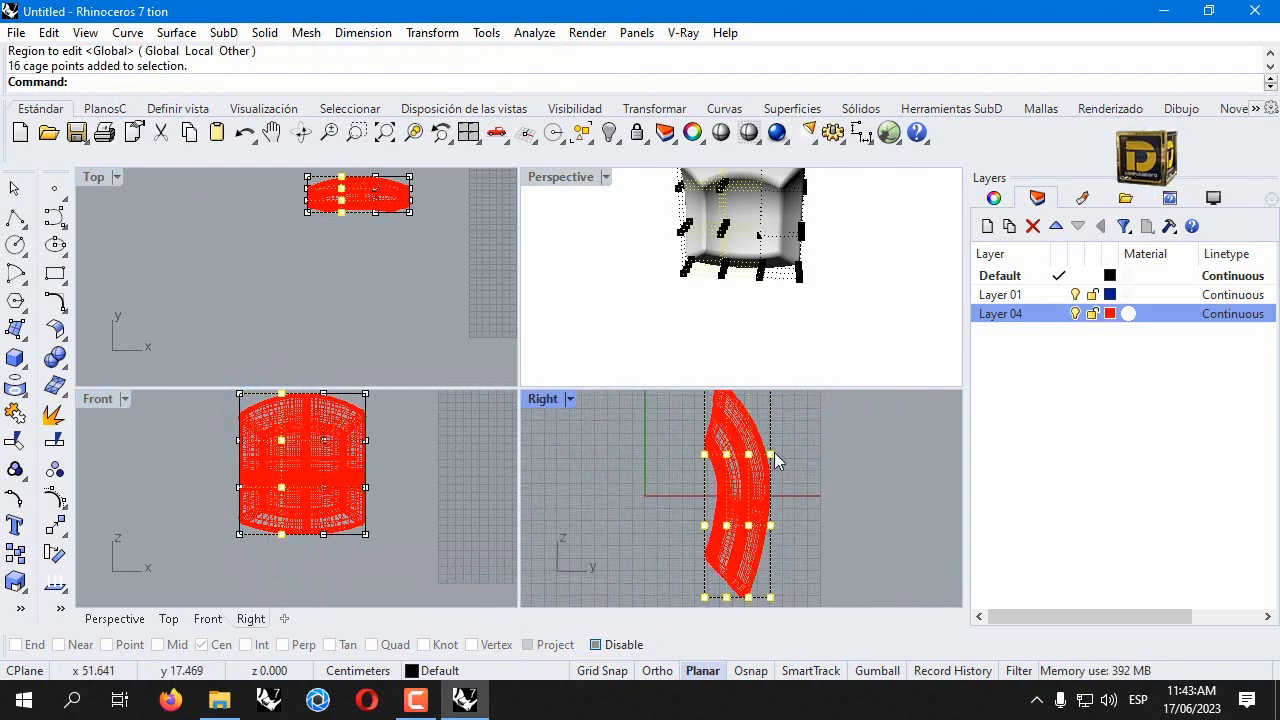
right_click_drag(772, 453, 773, 473)
scroll(764, 477, "down", 4)
left_click_drag(752, 411, 807, 604, "ctrl")
right_click_drag(737, 412, 734, 468)
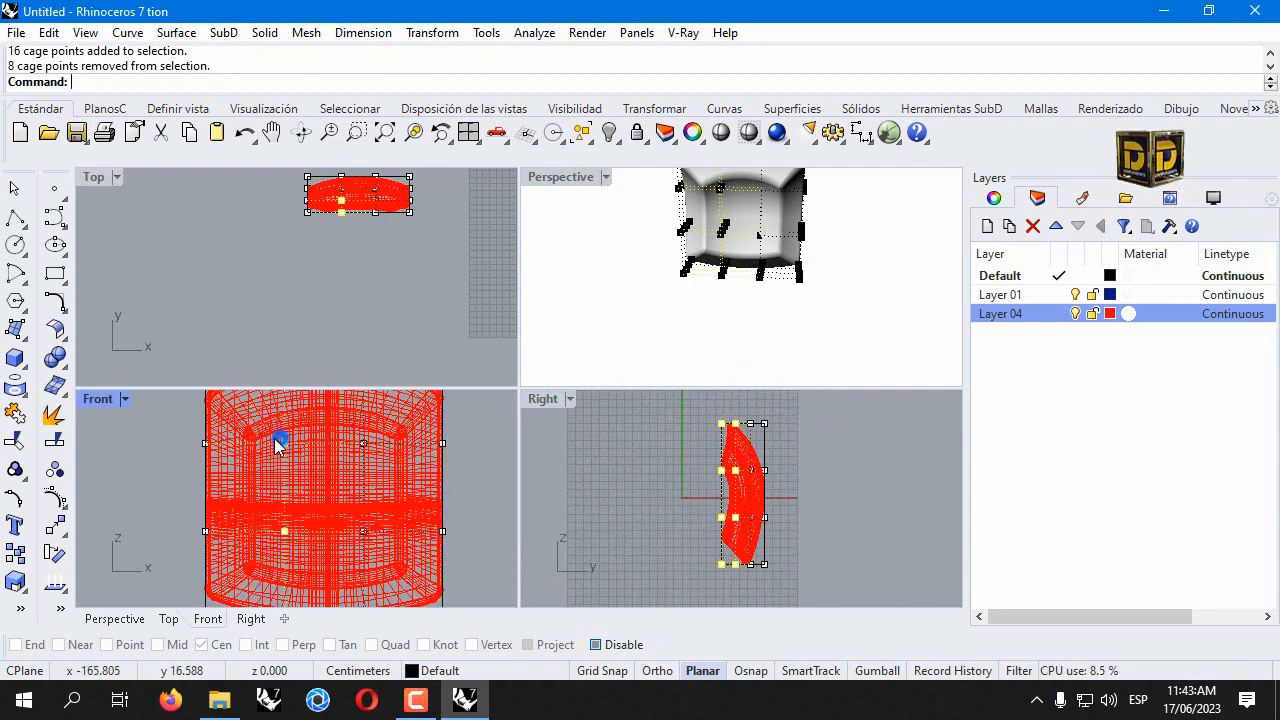
left_click_drag(277, 440, 241, 441, "shift")
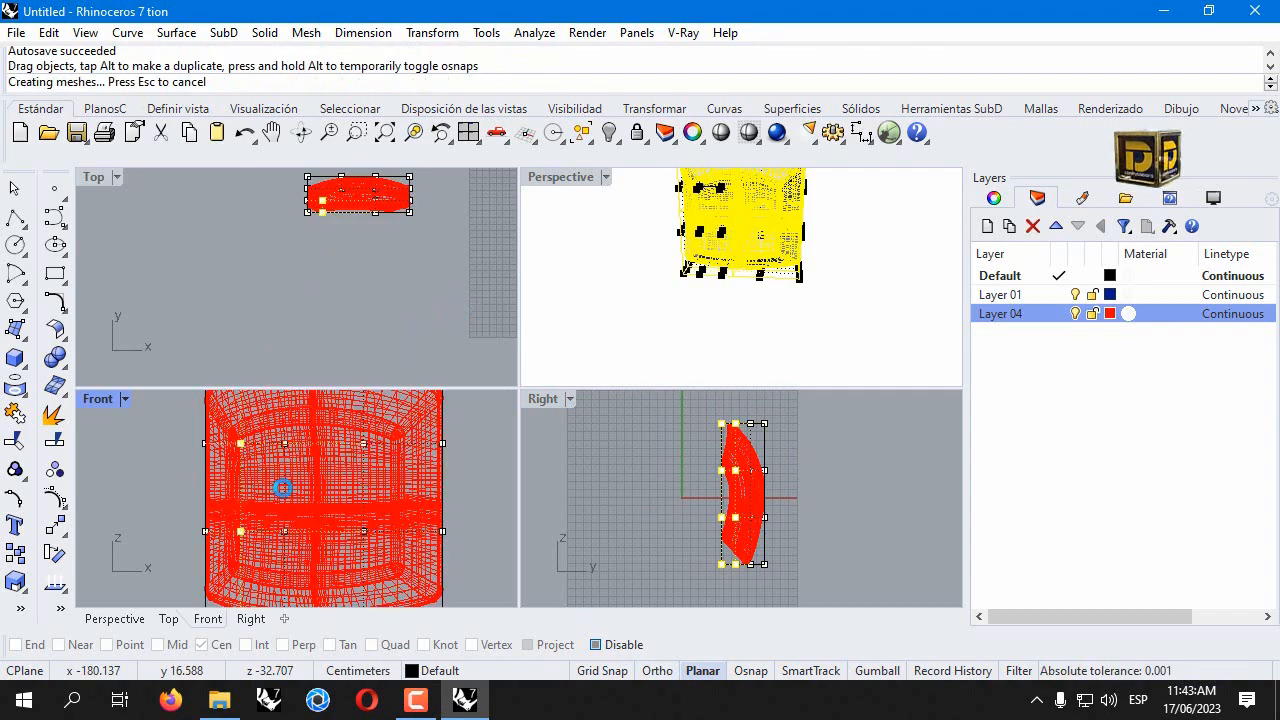
Move the front two layers of the backrest cage's right inner column horizontally outward in the Front view, almost to the cage's right edge.
right_click_drag(434, 298, 397, 356)
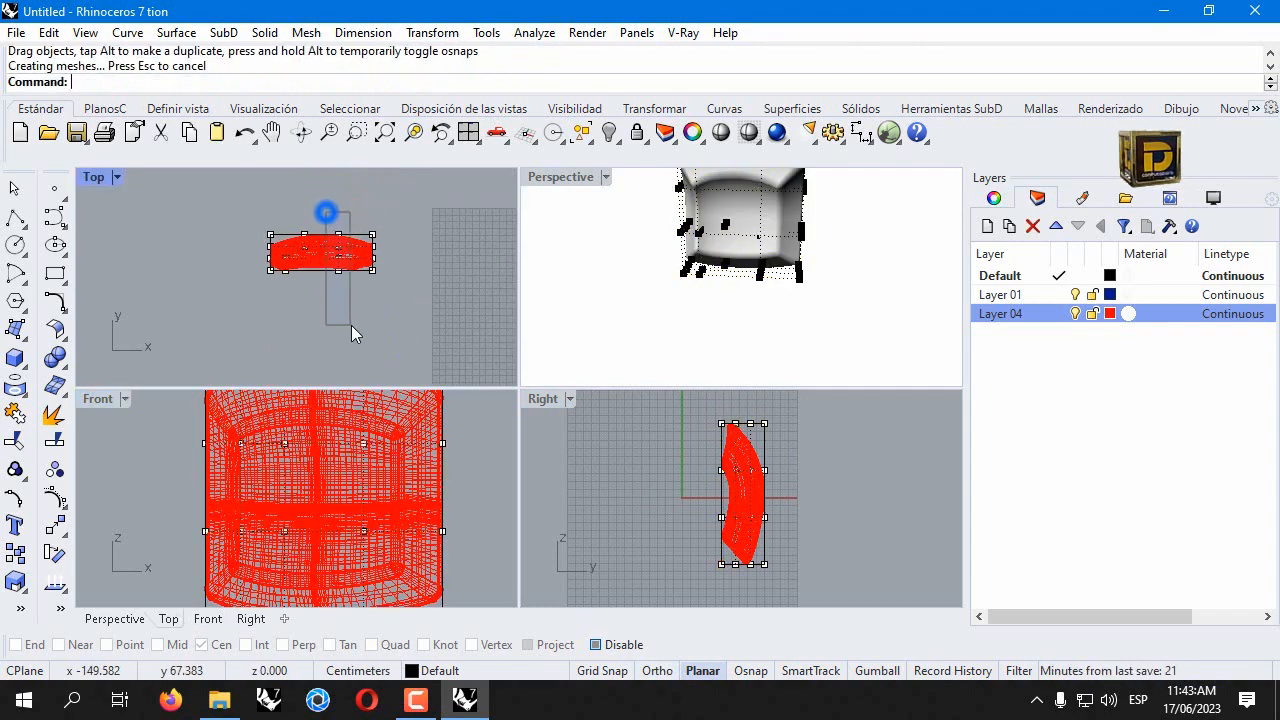
left_click_drag(352, 326, 352, 326)
left_click_drag(746, 400, 792, 589, "ctrl")
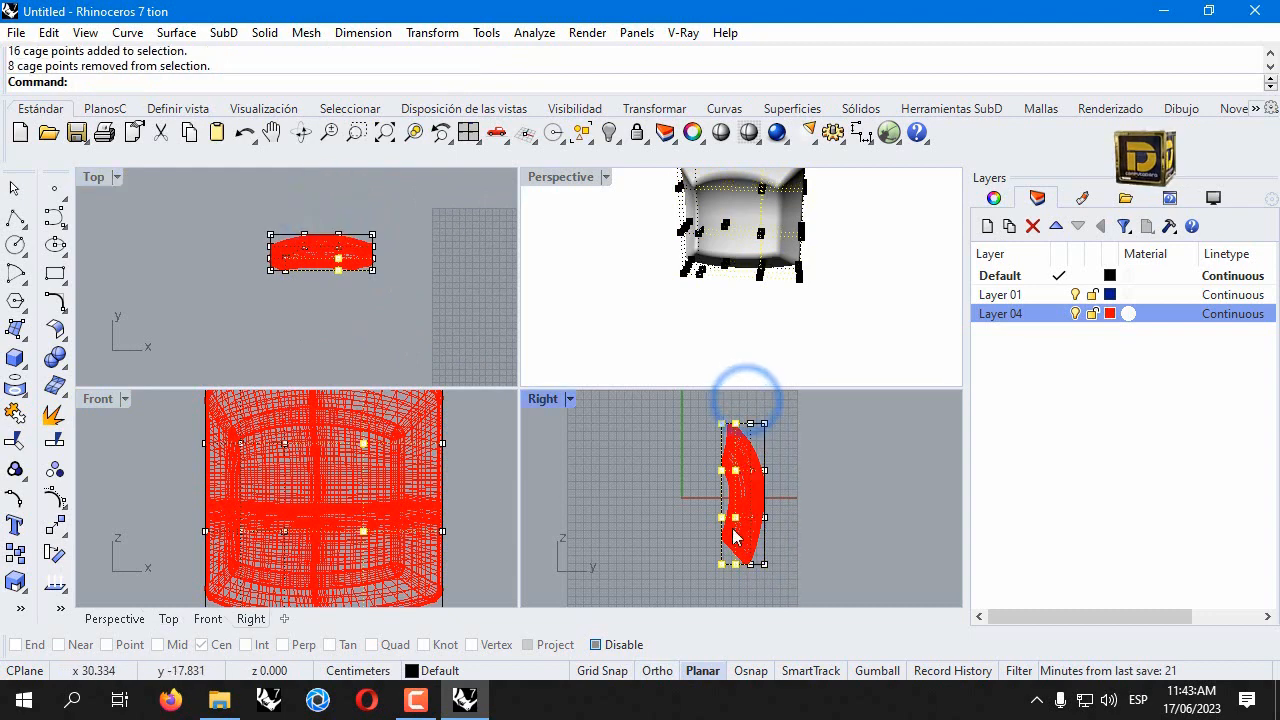
left_click_drag(365, 447, 437, 443, "shift")
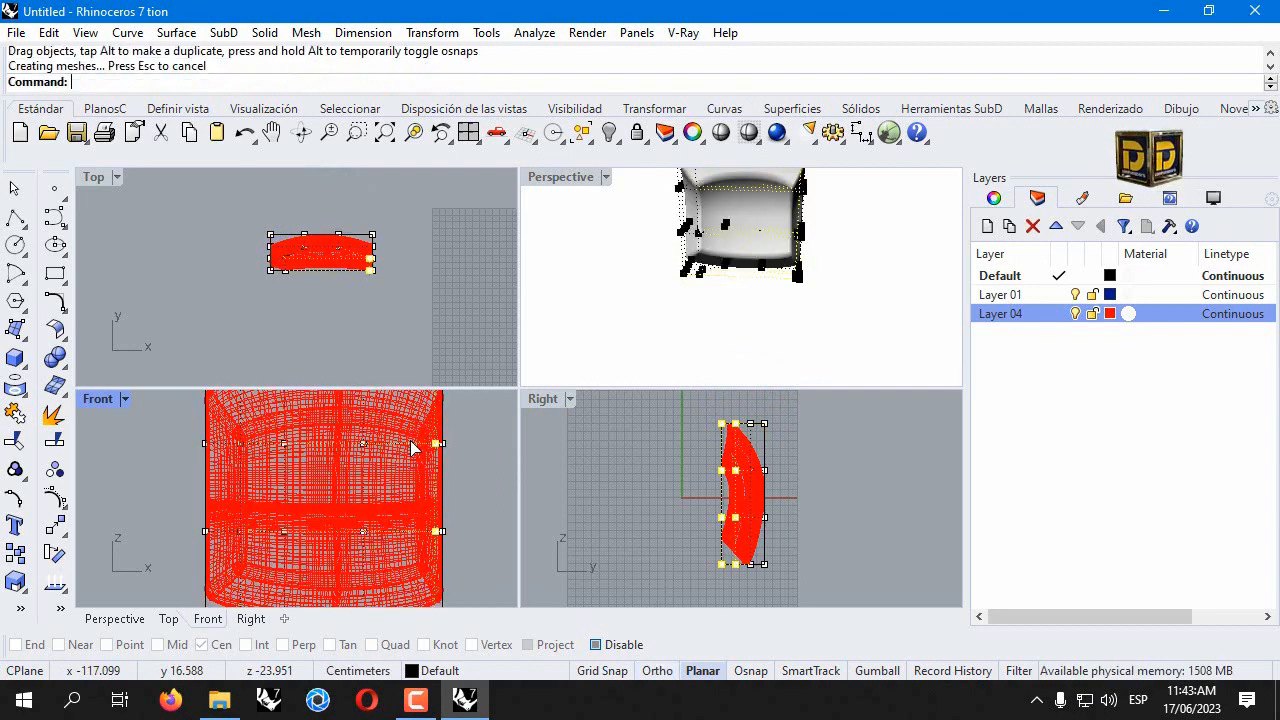
left_click(618, 334)
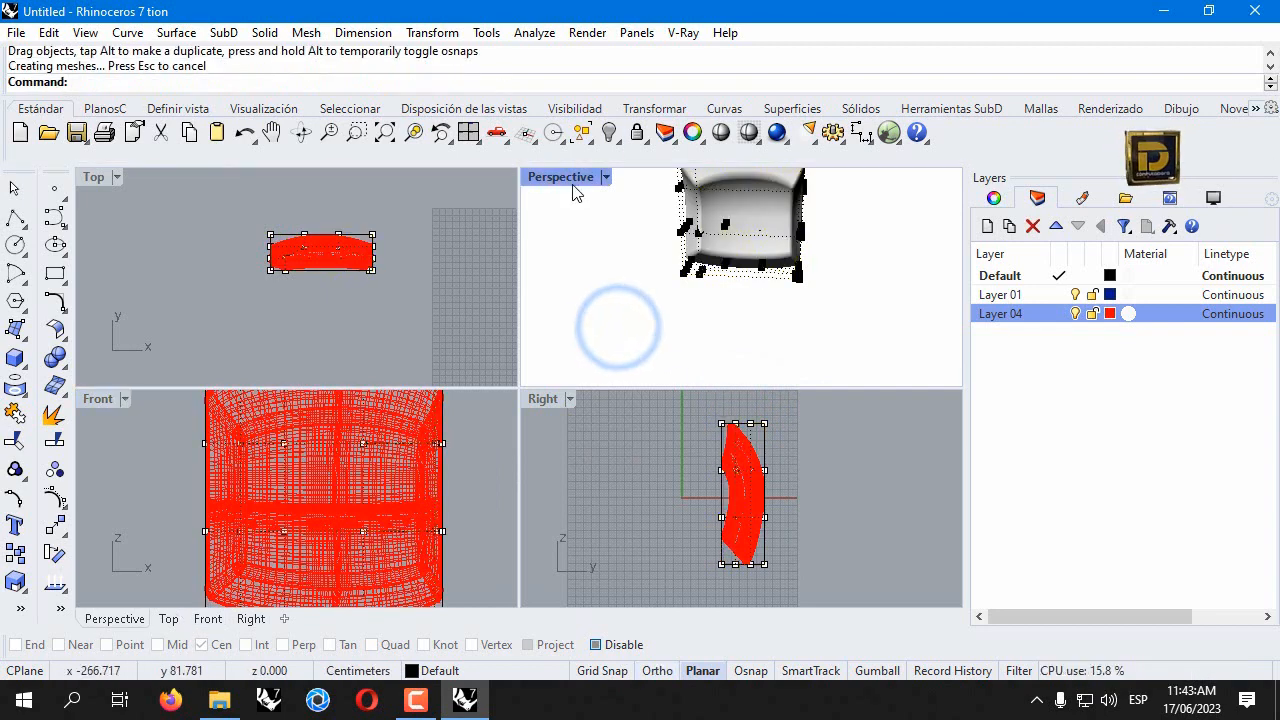
Maximize the Perspective view and show all the hidden chair parts again.
double_click(570, 178)
mouse_move(569, 171)
right_mouse_down()
mouse_move(511, 240)
mouse_move(557, 185)
right_mouse_up()
left_click(608, 136)
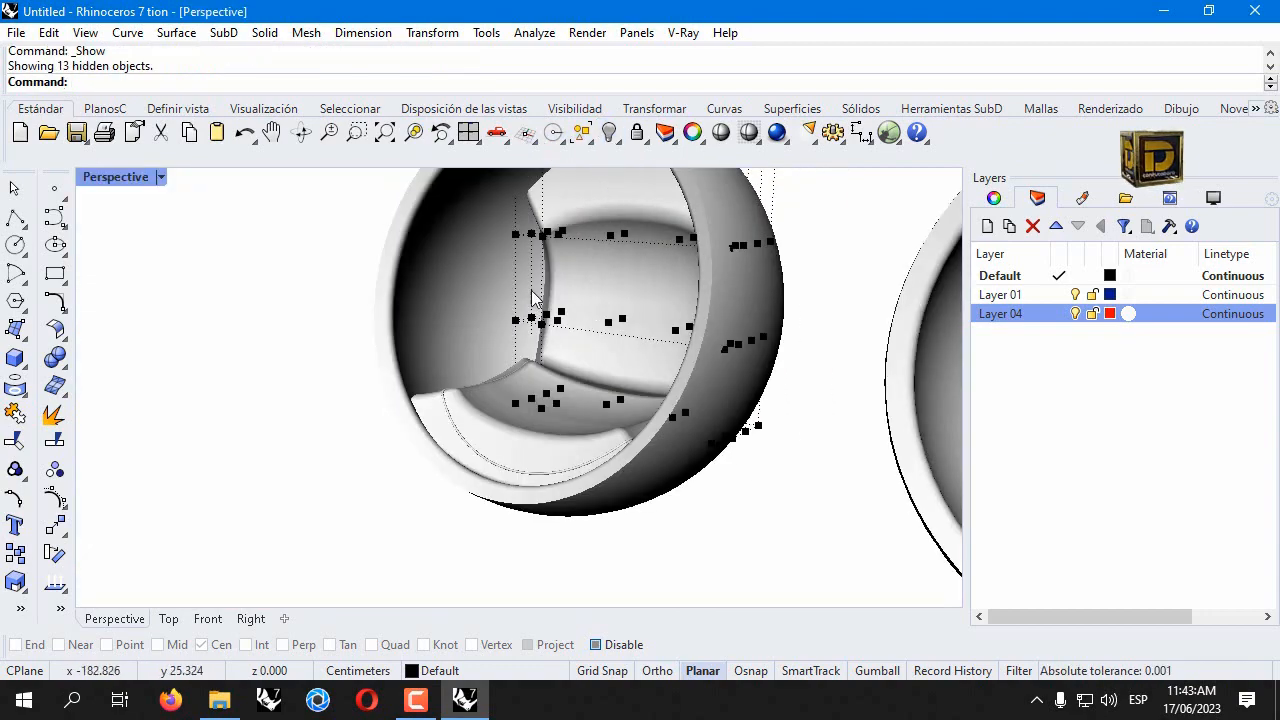
Examine both chairs from several angles, comparing the backrest and seat cushions with the one-piece cushion in the second shell.
right_click_drag(533, 298, 484, 347)
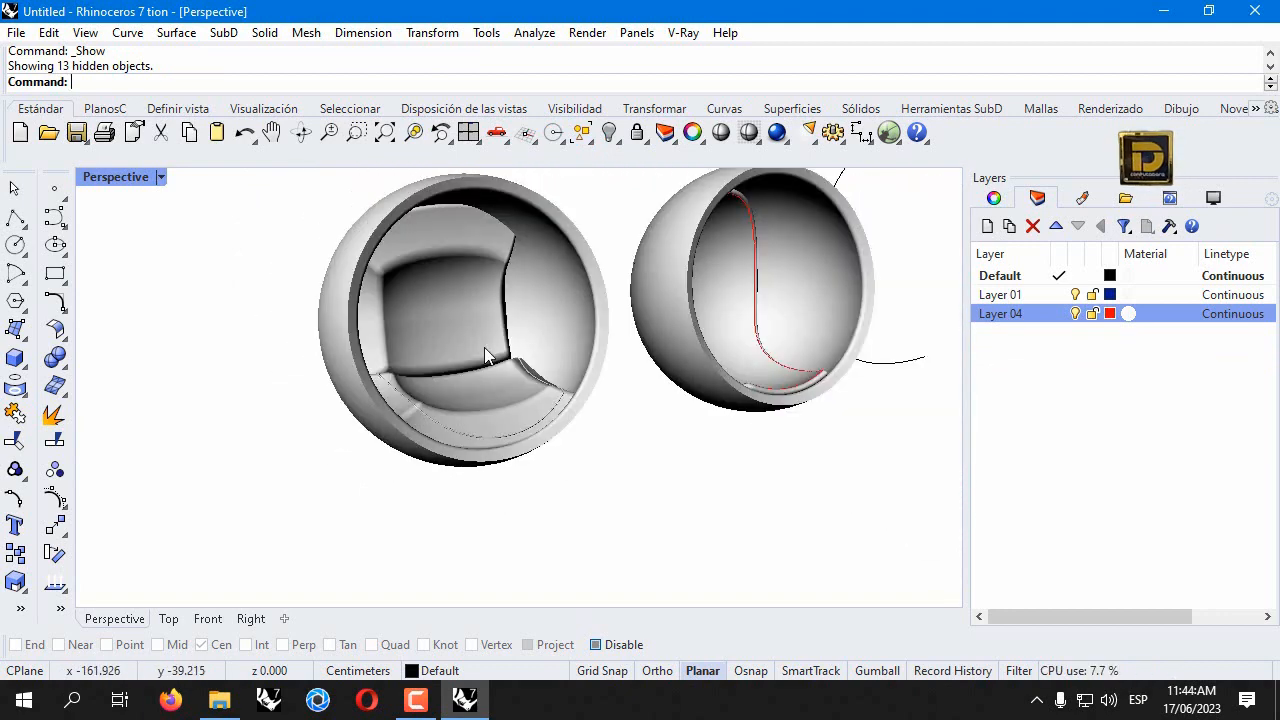
right_click_drag(616, 304, 438, 310)
scroll(445, 315, "down", 5)
right_click_drag(624, 346, 700, 374)
scroll(563, 306, "up", 3)
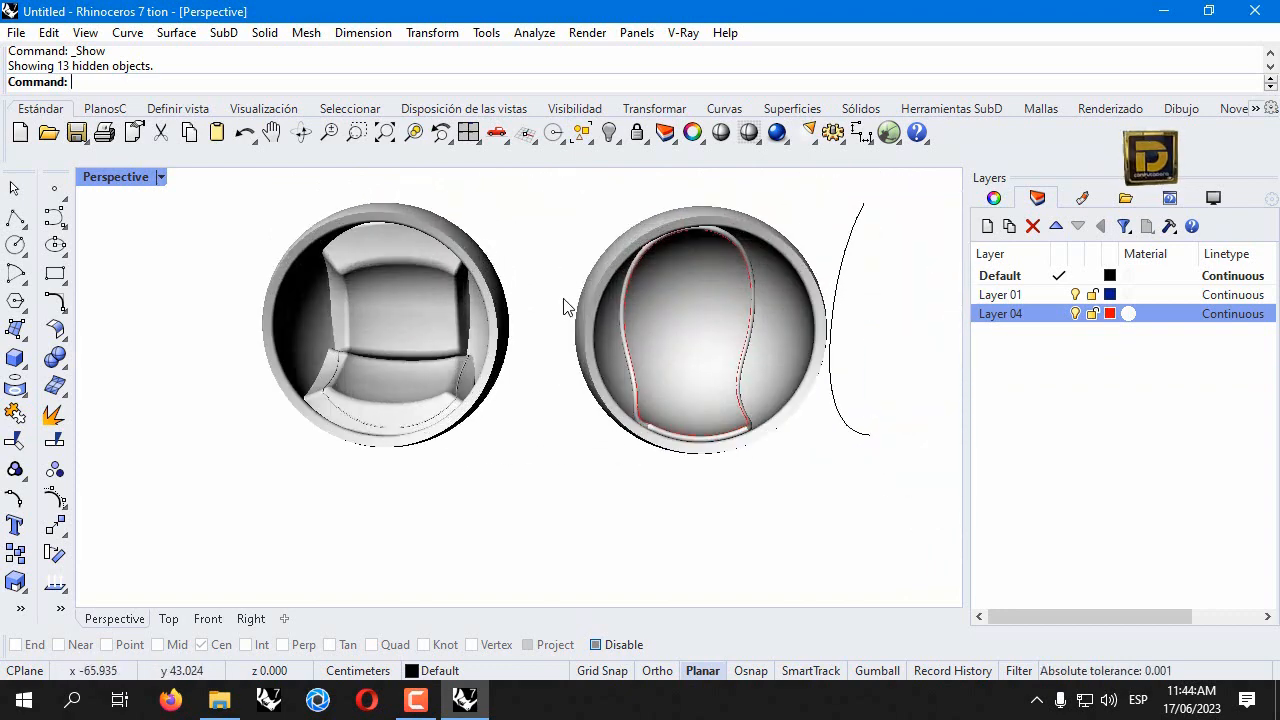
left_click(690, 322)
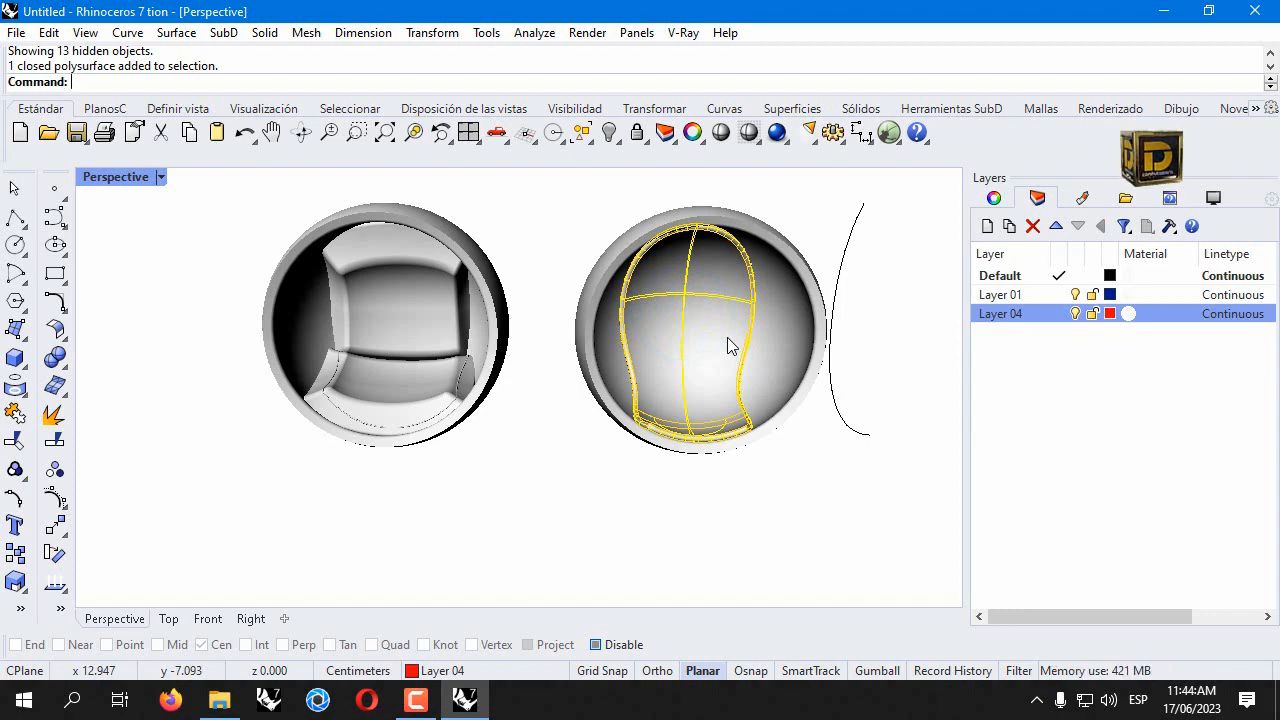
left_click(591, 484)
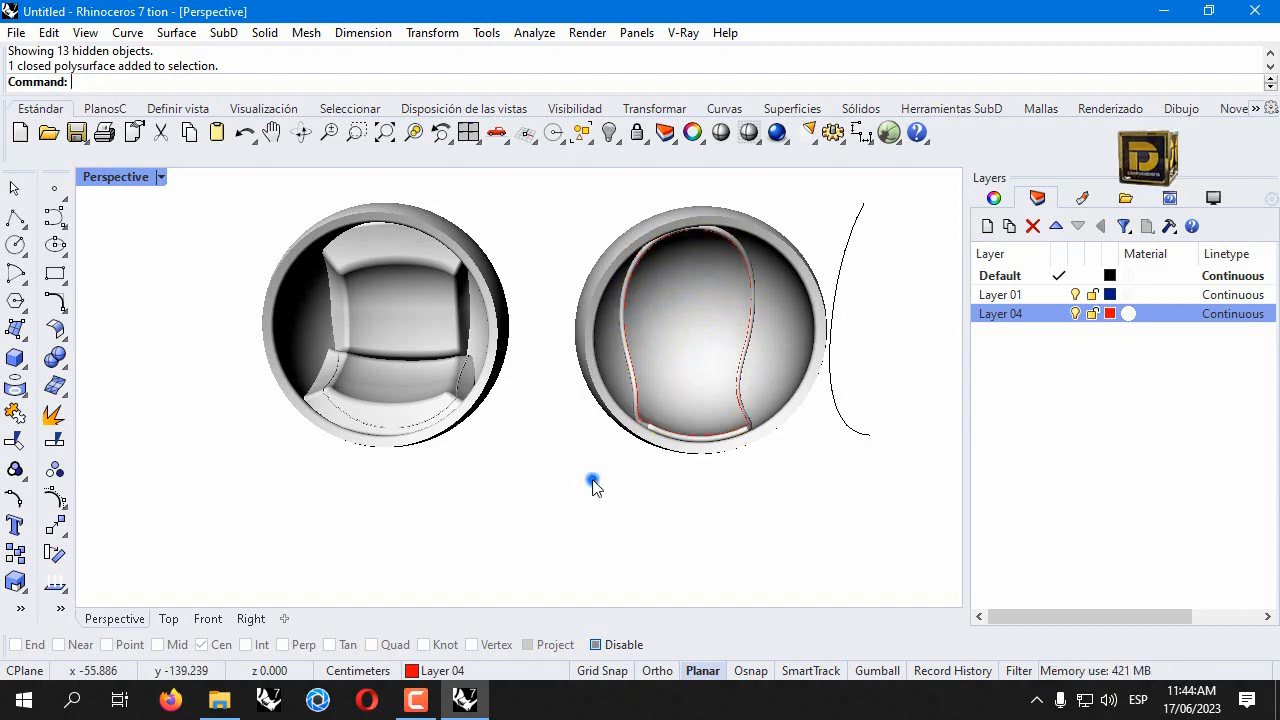
right_click_drag(612, 322, 703, 293)
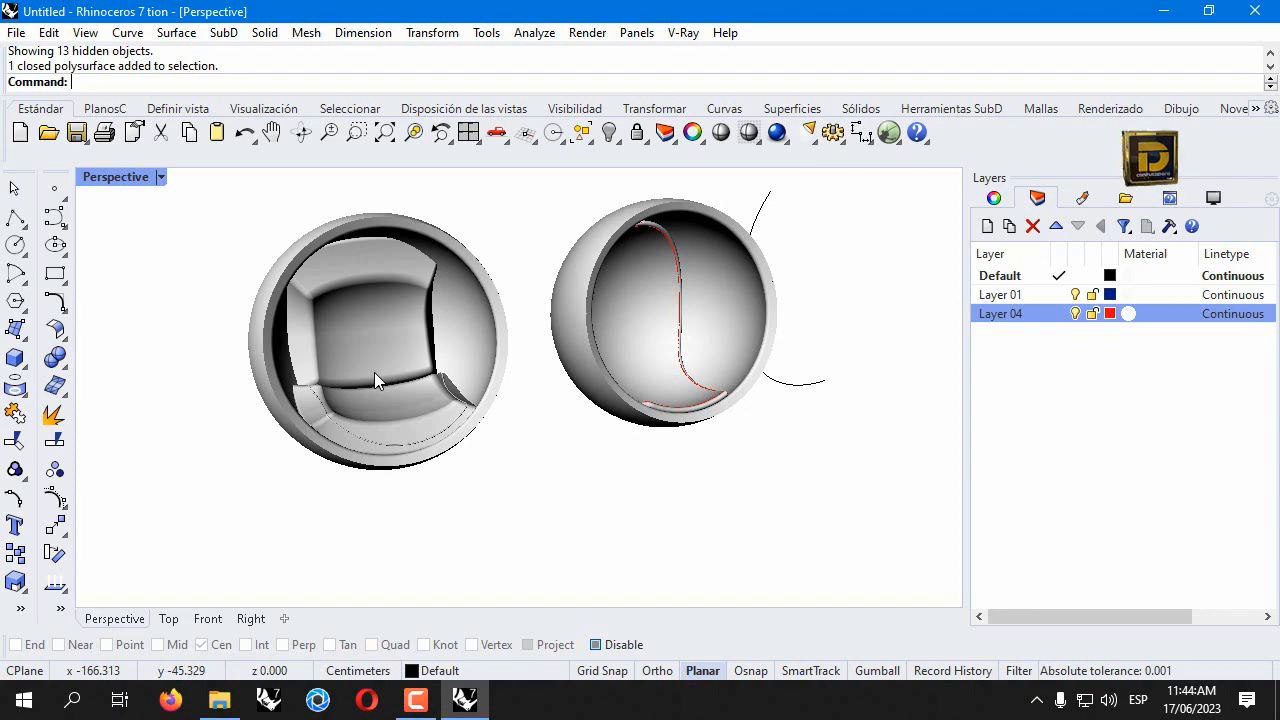
right_click_drag(353, 291, 790, 280)
Bend the backrest cushion's lower half slightly toward the seat in the Right view, using a spine from mid-height to the lower end and Symmetric=No.
scroll(551, 397, "up", 5)
left_click(493, 497)
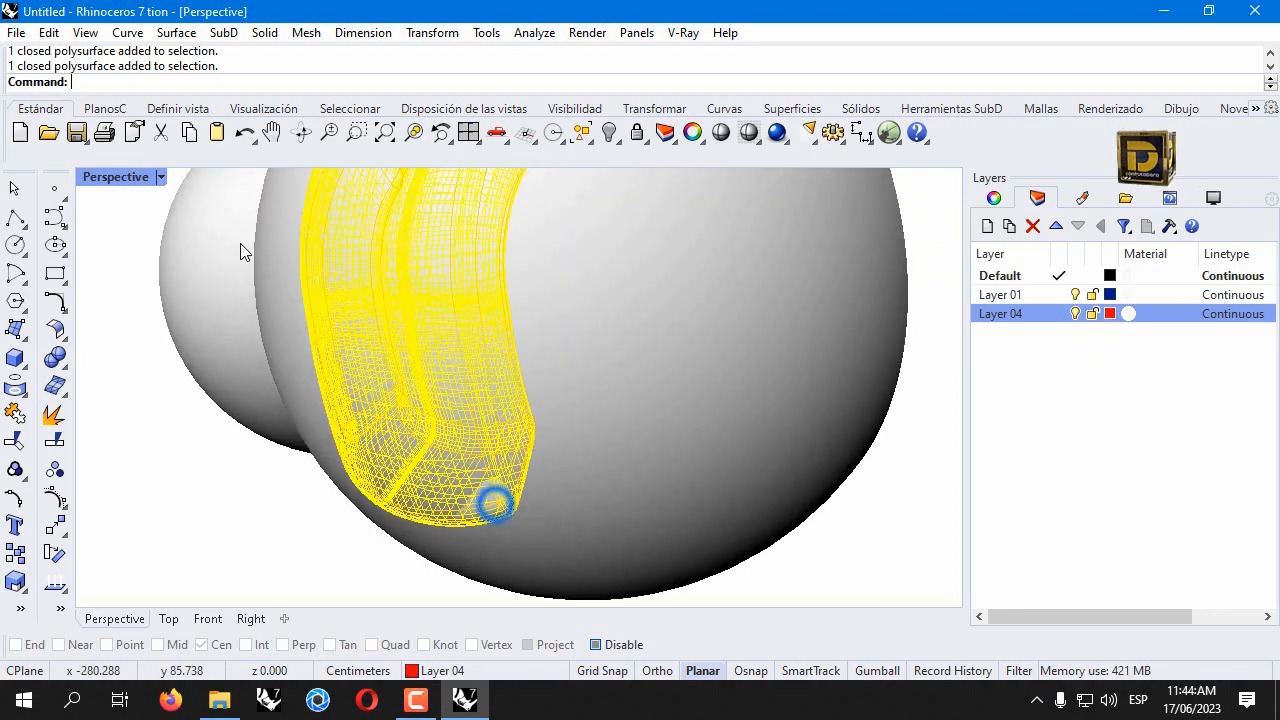
double_click(116, 177)
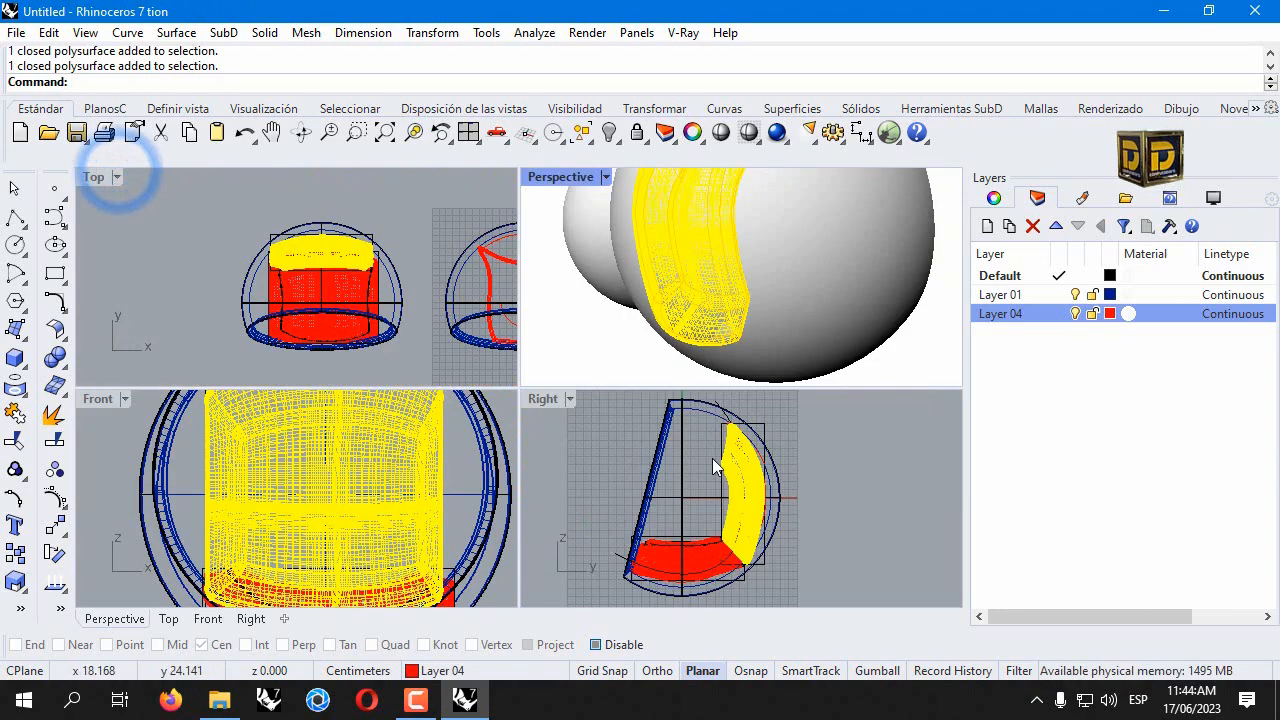
left_click(62, 525)
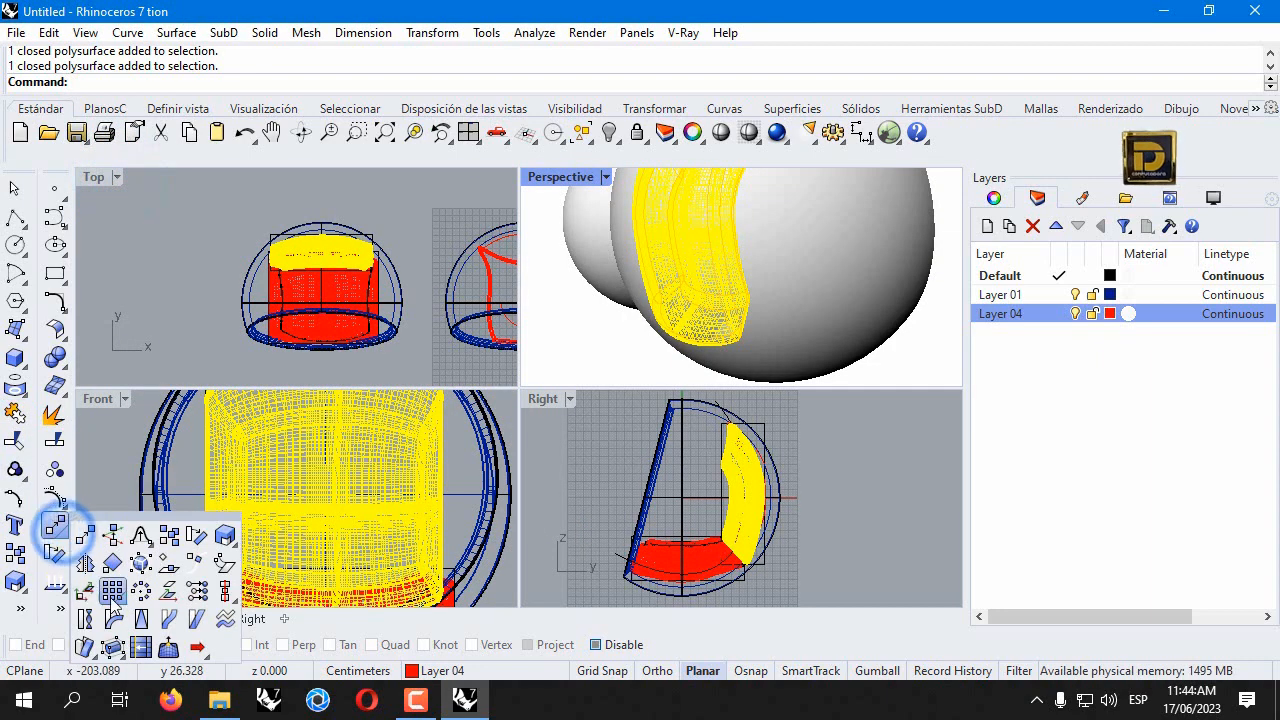
left_click(113, 612)
scroll(749, 529, "up", 4)
left_click(757, 509)
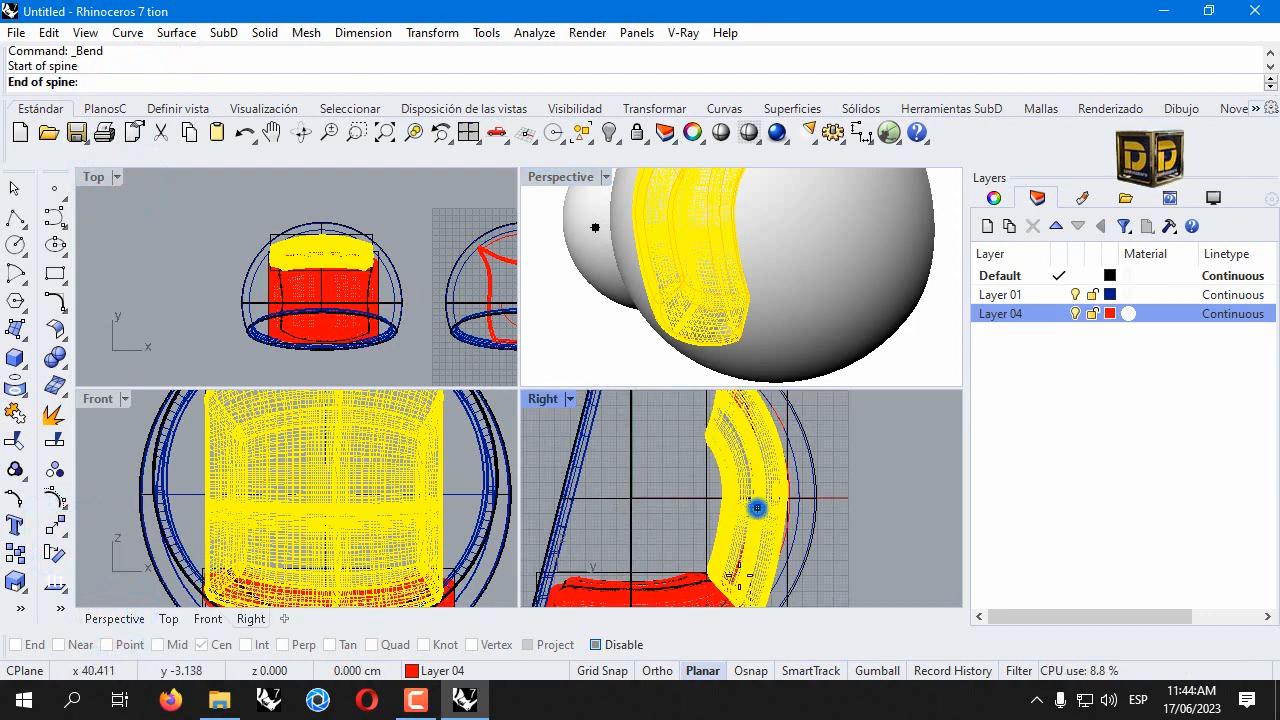
left_click(729, 603)
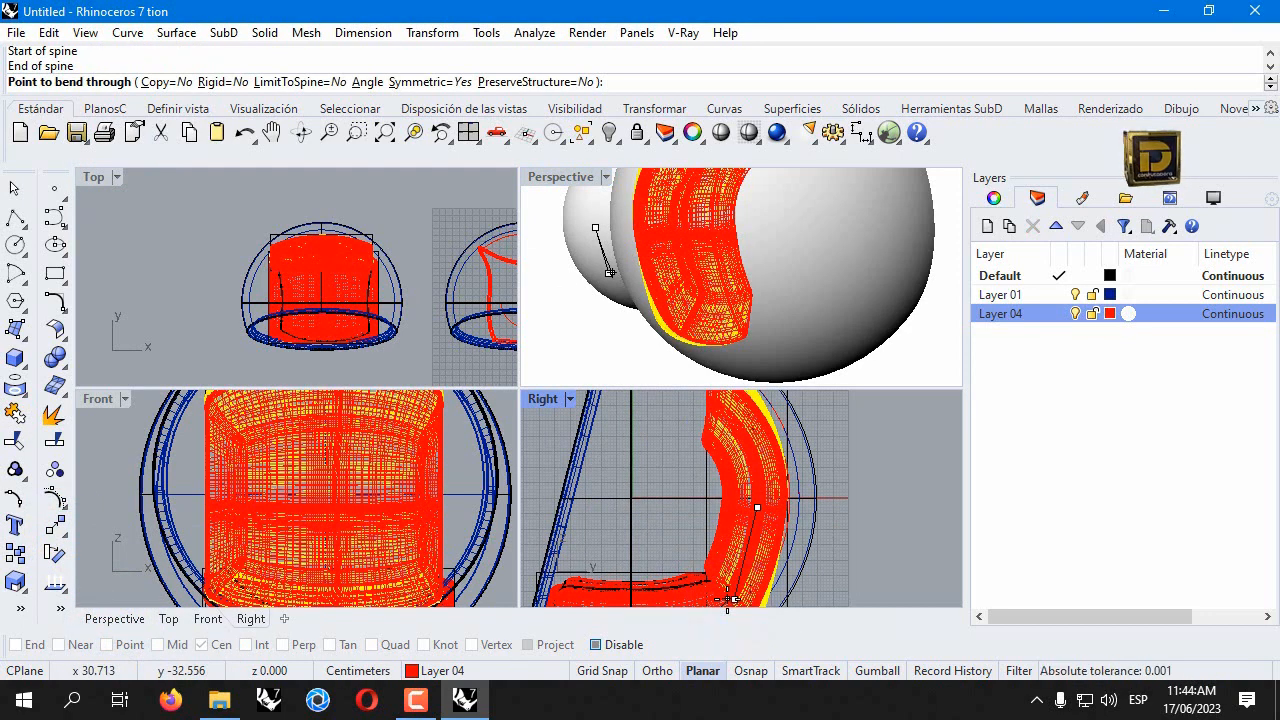
left_click(403, 83)
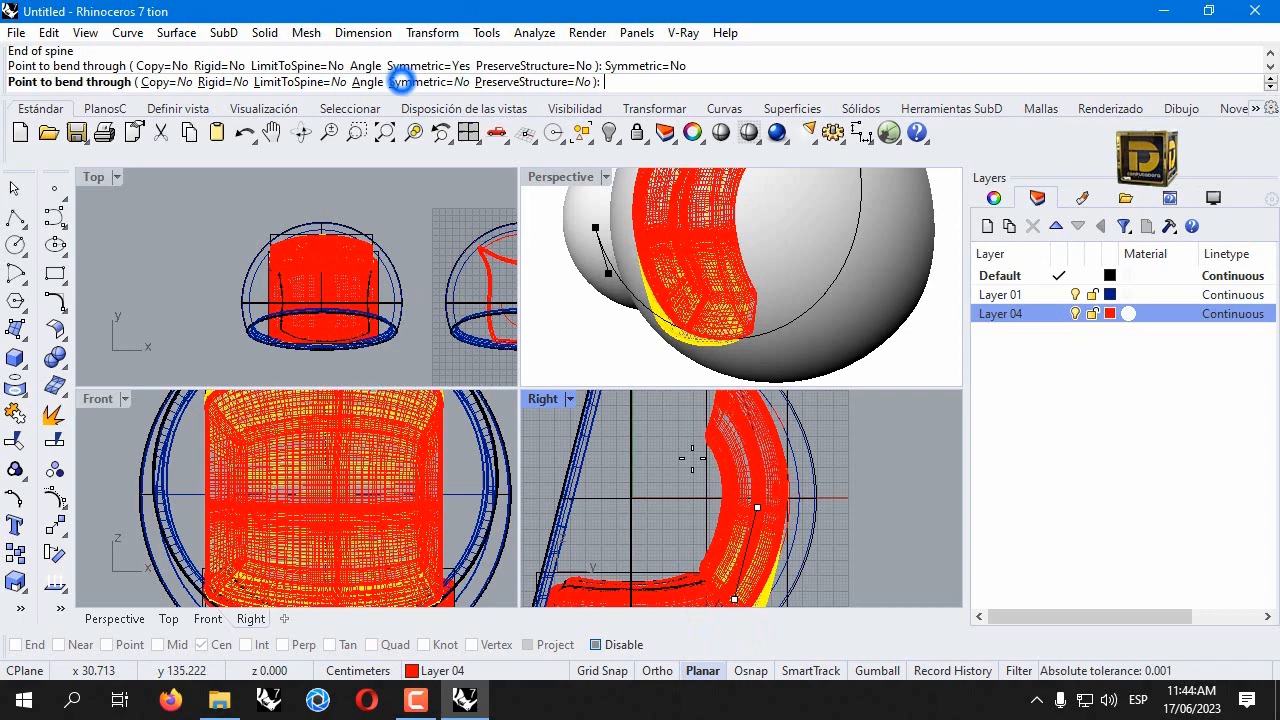
left_click(733, 586)
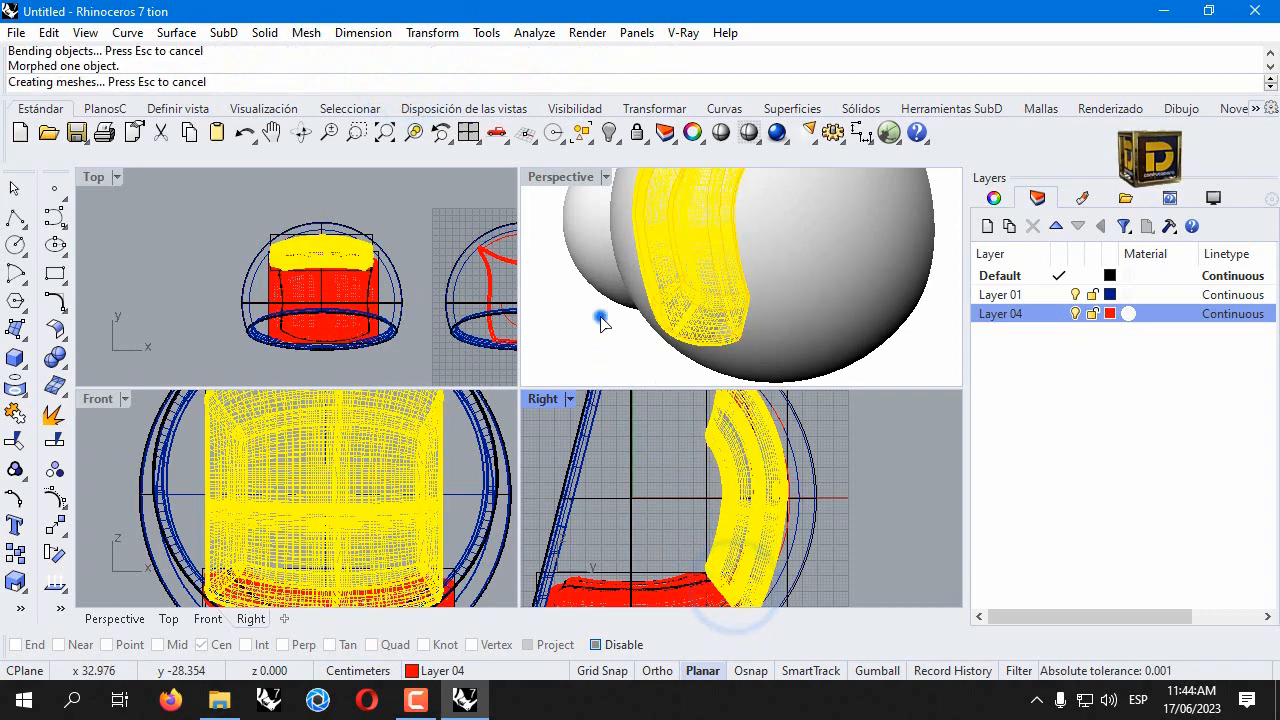
left_click(688, 394)
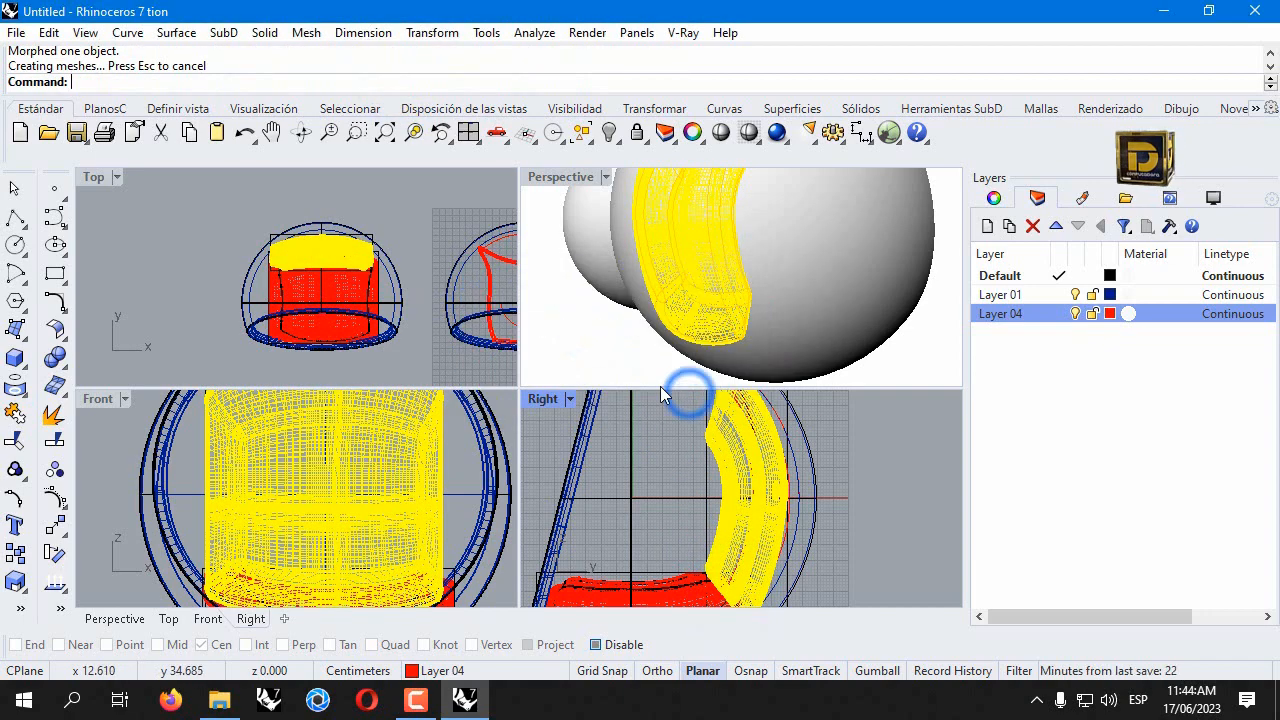
left_click(594, 340)
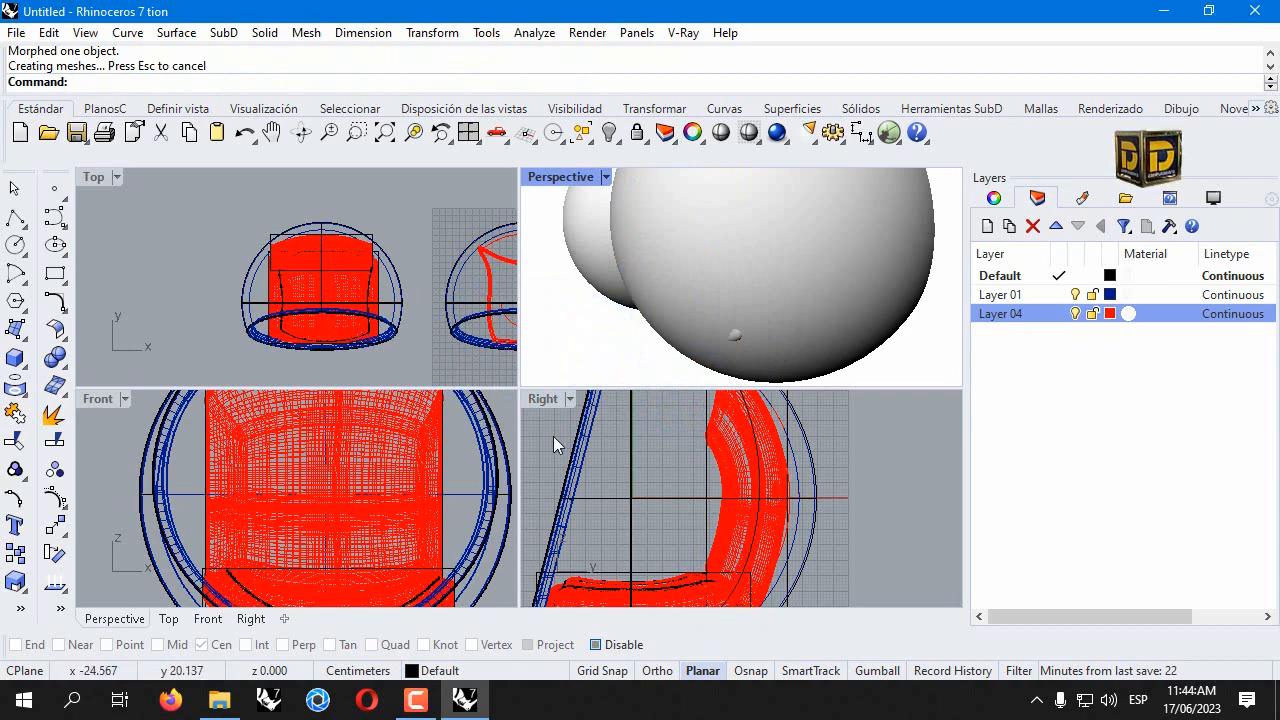
Delete the control cages of the seat cushion and the backrest cushion.
scroll(343, 509, "down", 3)
left_click(402, 579)
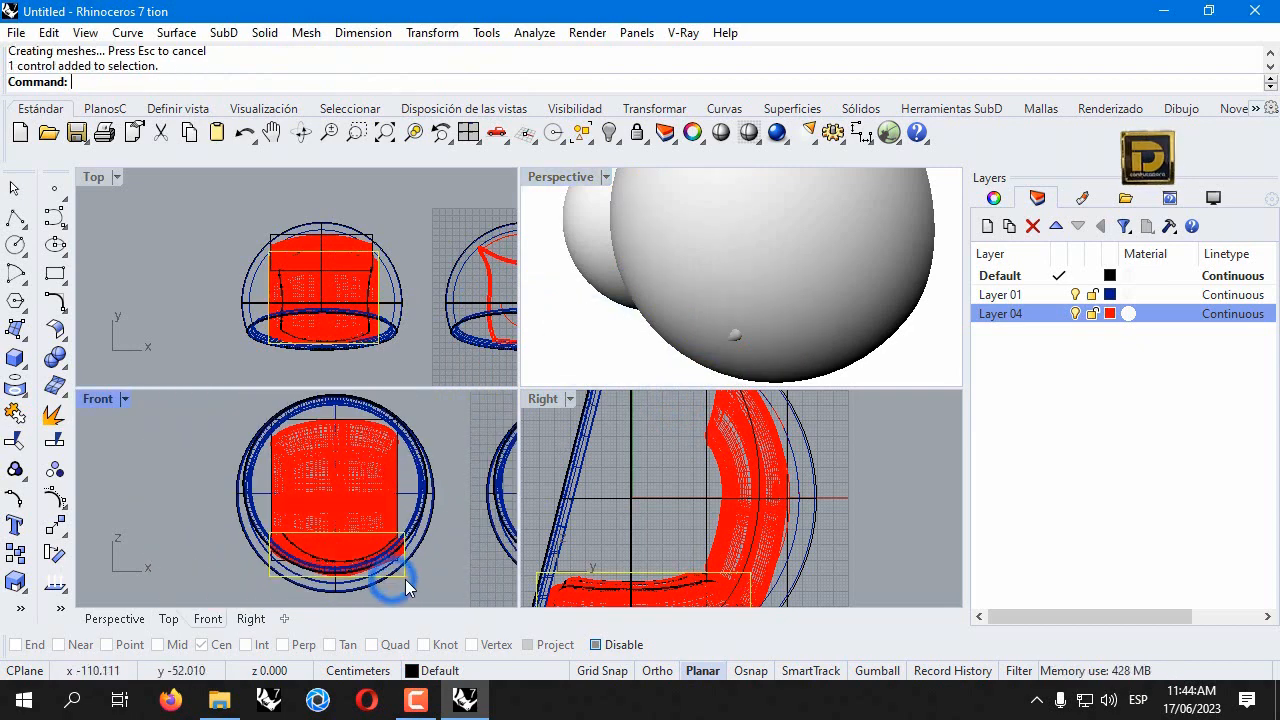
key("Delete")
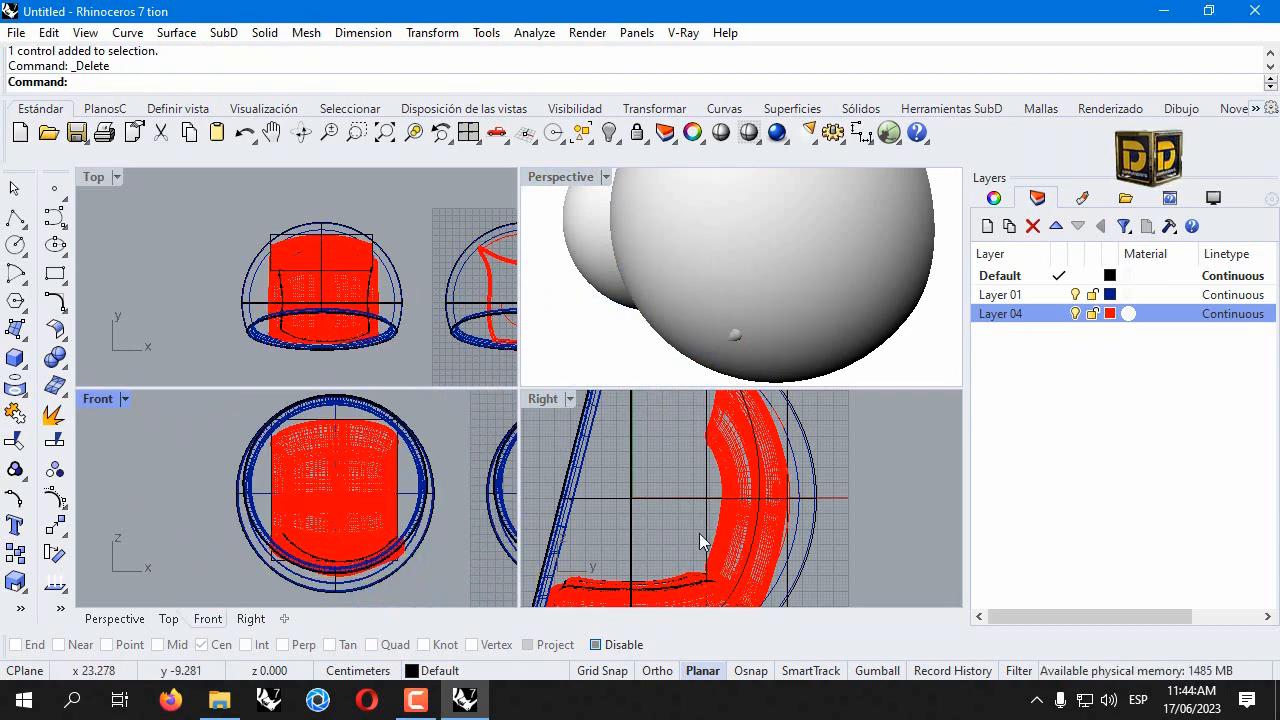
left_click(718, 530)
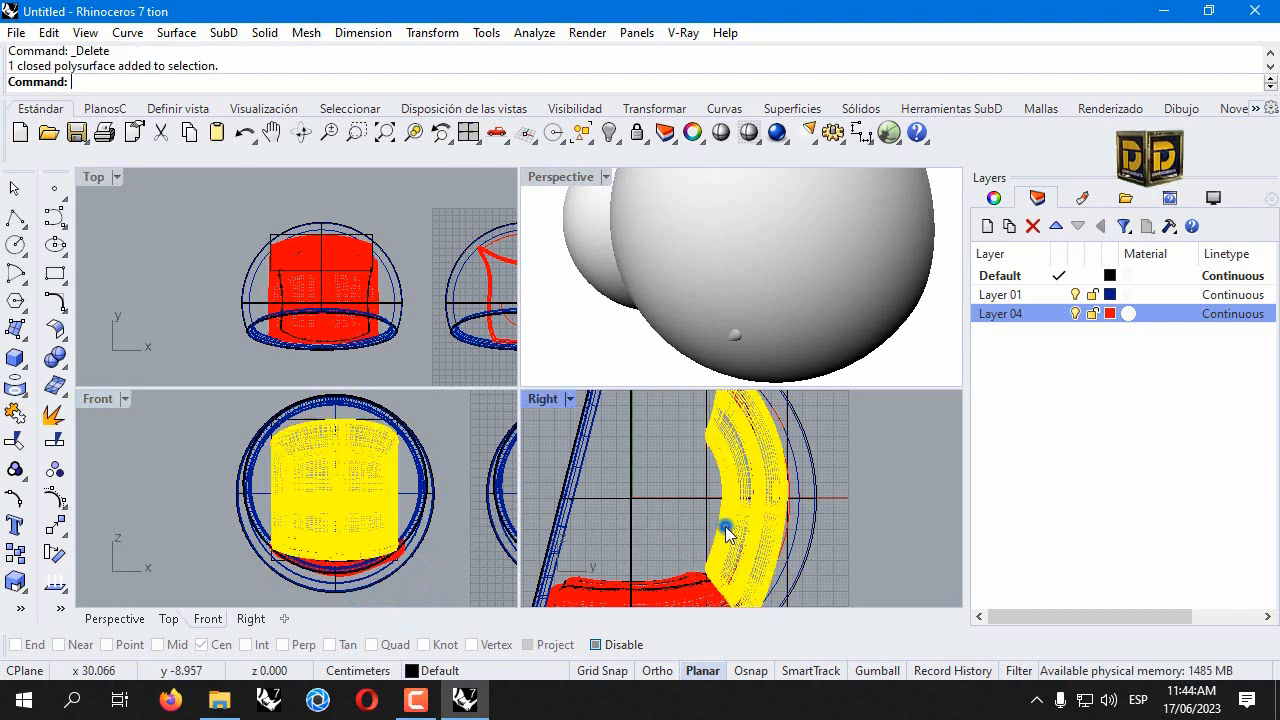
left_click(794, 580)
left_click(796, 581)
key("Delete")
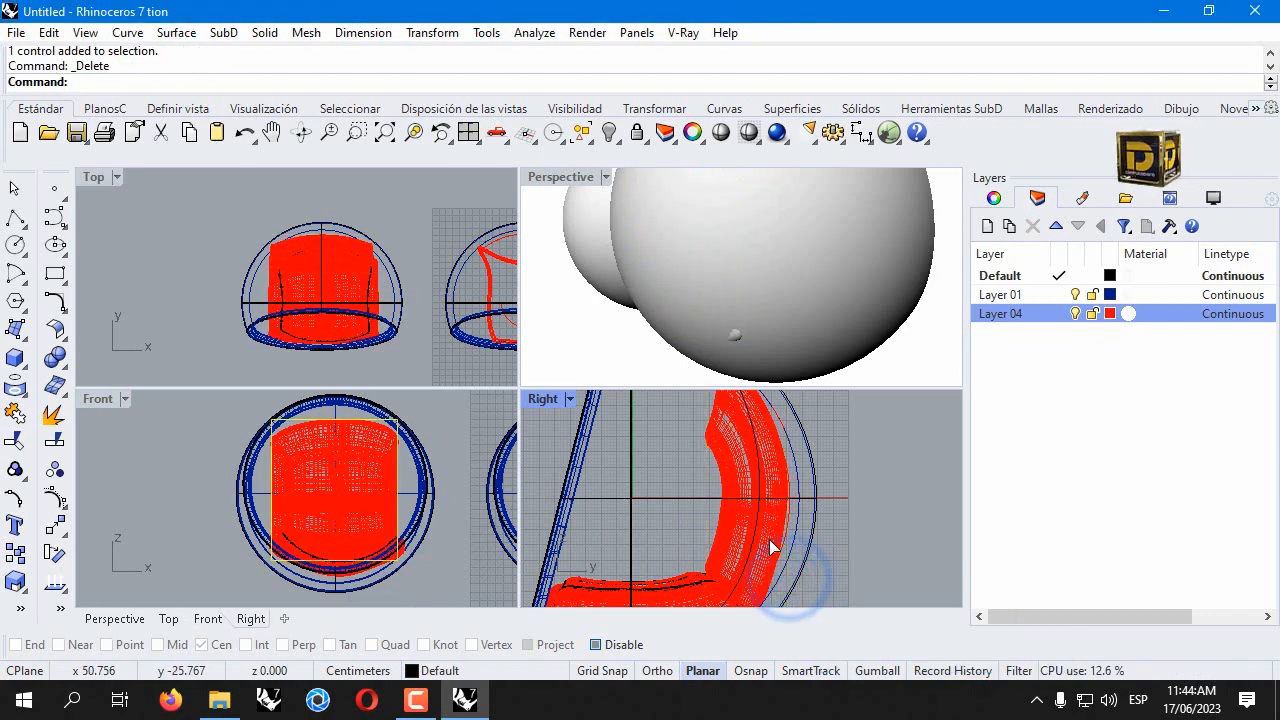
Bend the backrest cushion's lower end further forward with Symmetric=No, along a shorter spine ending at the seat joint in the Right view.
left_click(753, 530)
right_click(753, 529)
right_click_drag(747, 541, 670, 471)
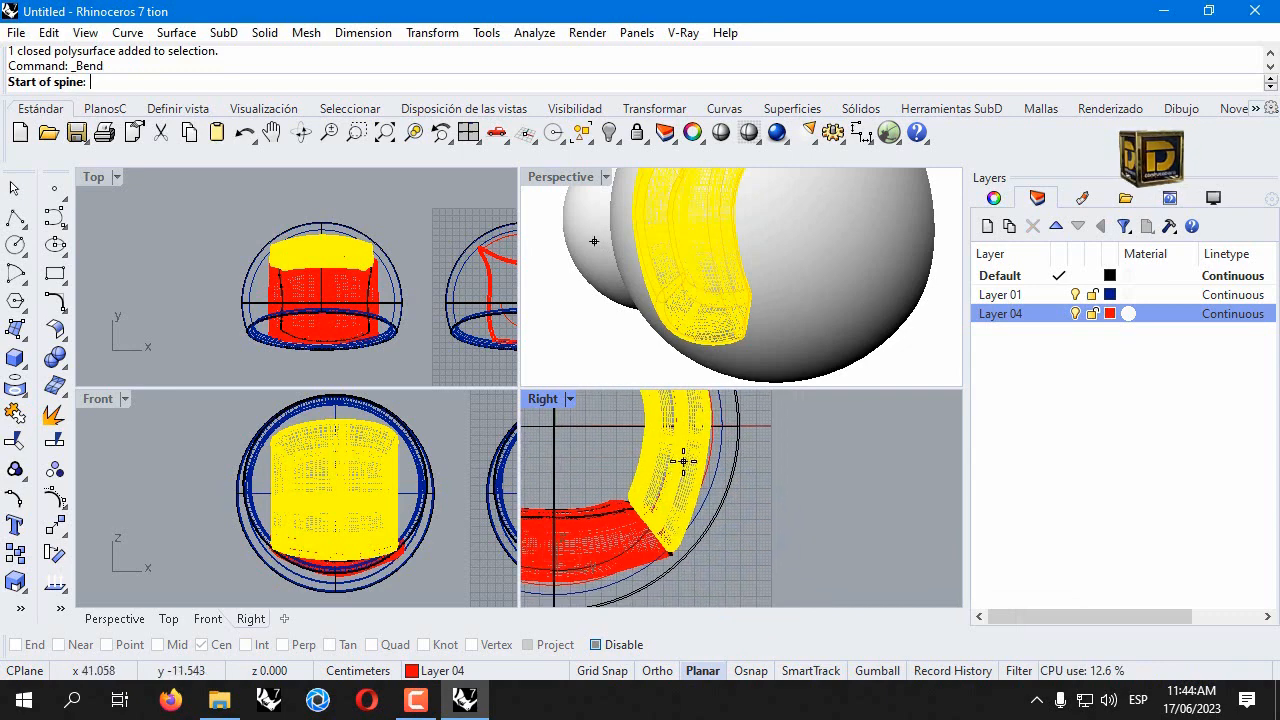
left_click(683, 461)
left_click(655, 534)
left_click(643, 532)
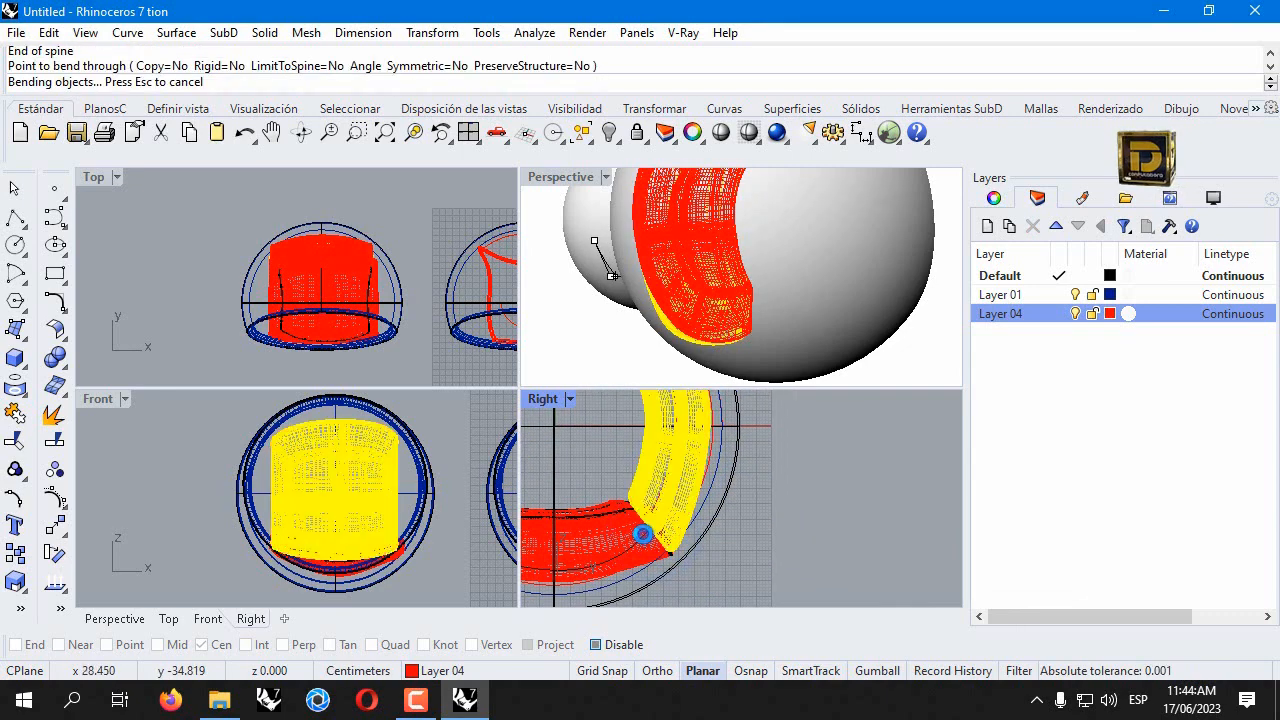
left_click(754, 537)
Bring both chairs into view in Perspective and set its display mode to Shaded.
scroll(714, 337, "down", 5)
mouse_move(714, 337)
right_mouse_down()
mouse_move(586, 294)
mouse_move(723, 334)
right_mouse_up()
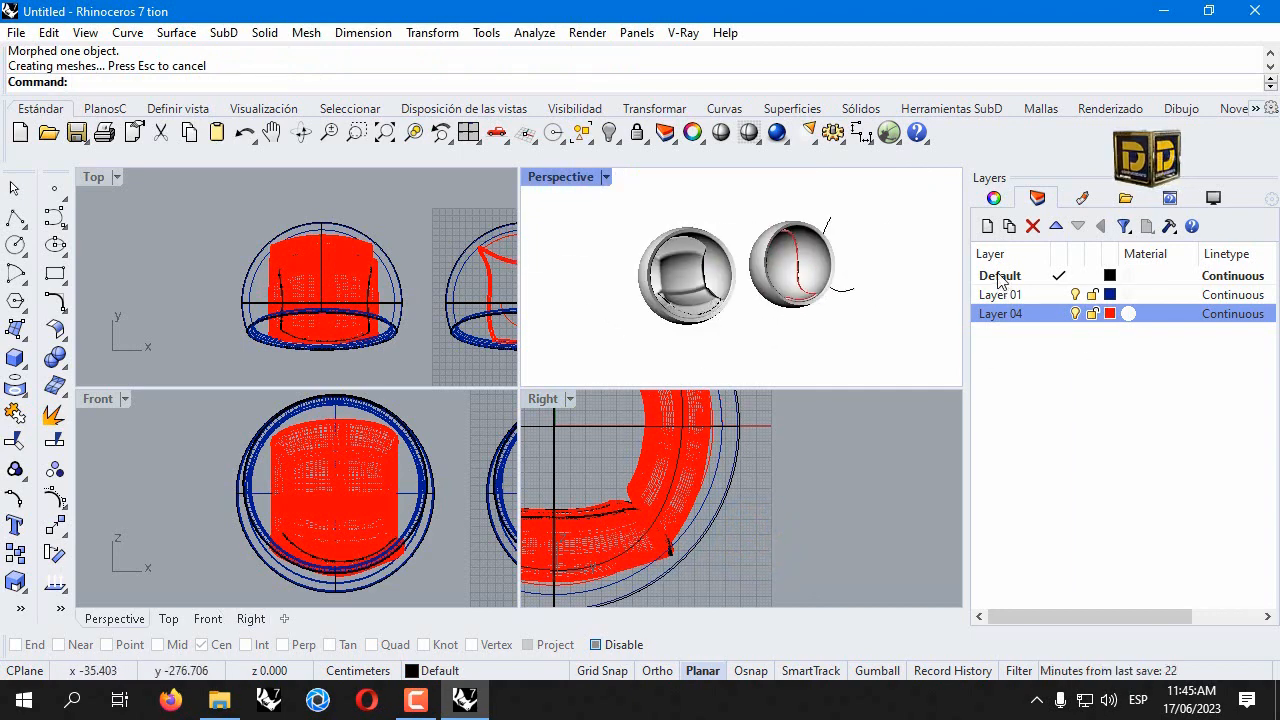
left_click(605, 176)
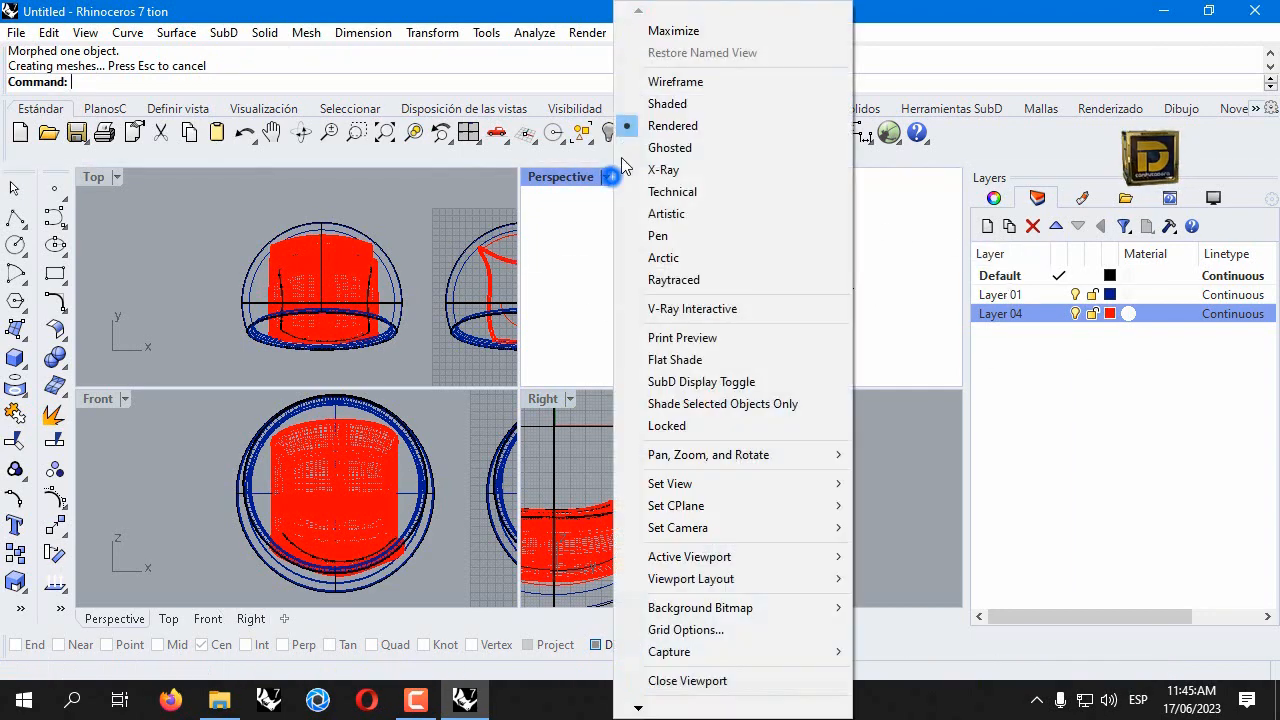
left_click(662, 102)
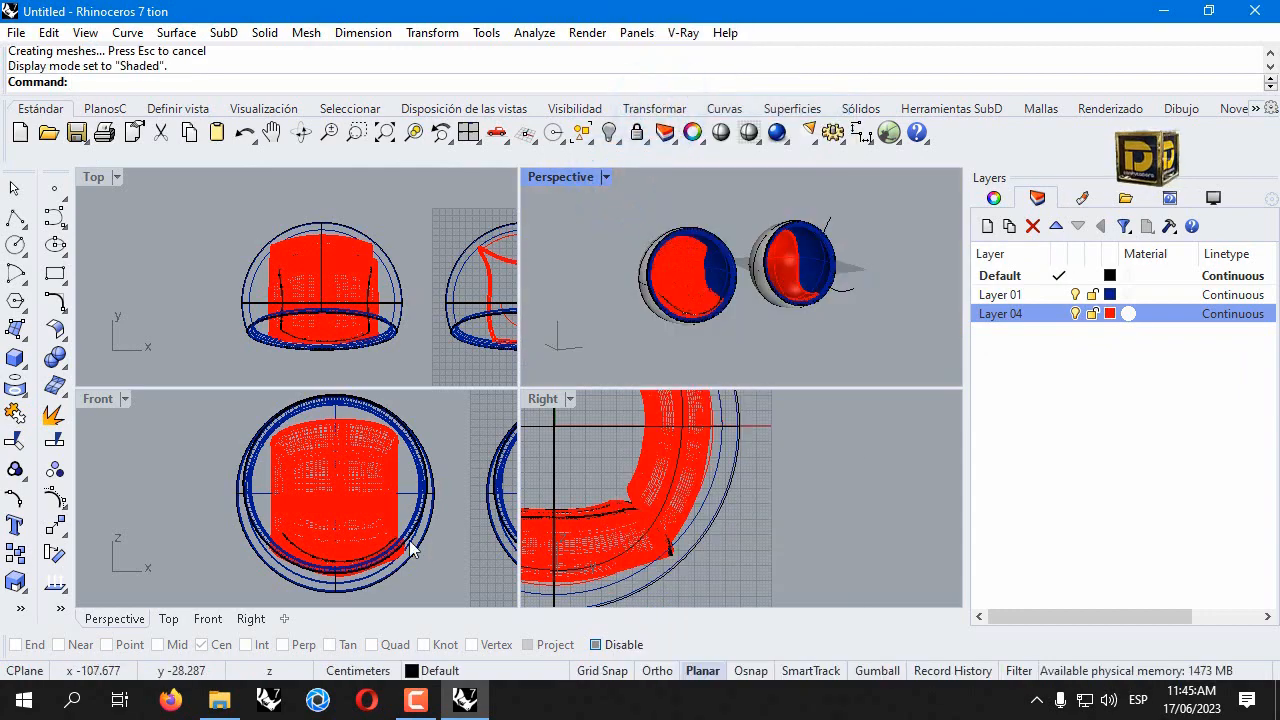
Start a degree 3 control-point curve at the bottom of the cushioned chair's shell in the Front view, with the second point straight below.
right_click_drag(163, 473, 128, 438)
double_click(102, 403)
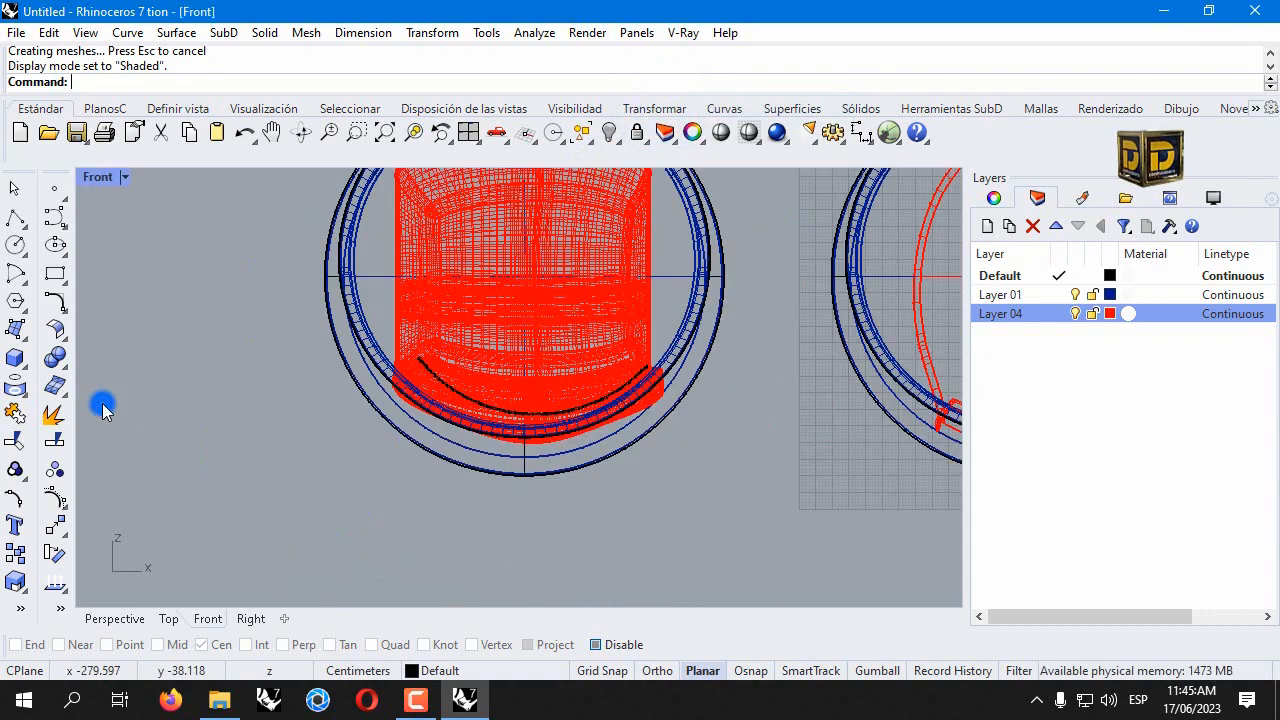
left_click(55, 218)
scroll(521, 537, "down", 6)
right_click_drag(520, 535, 513, 469)
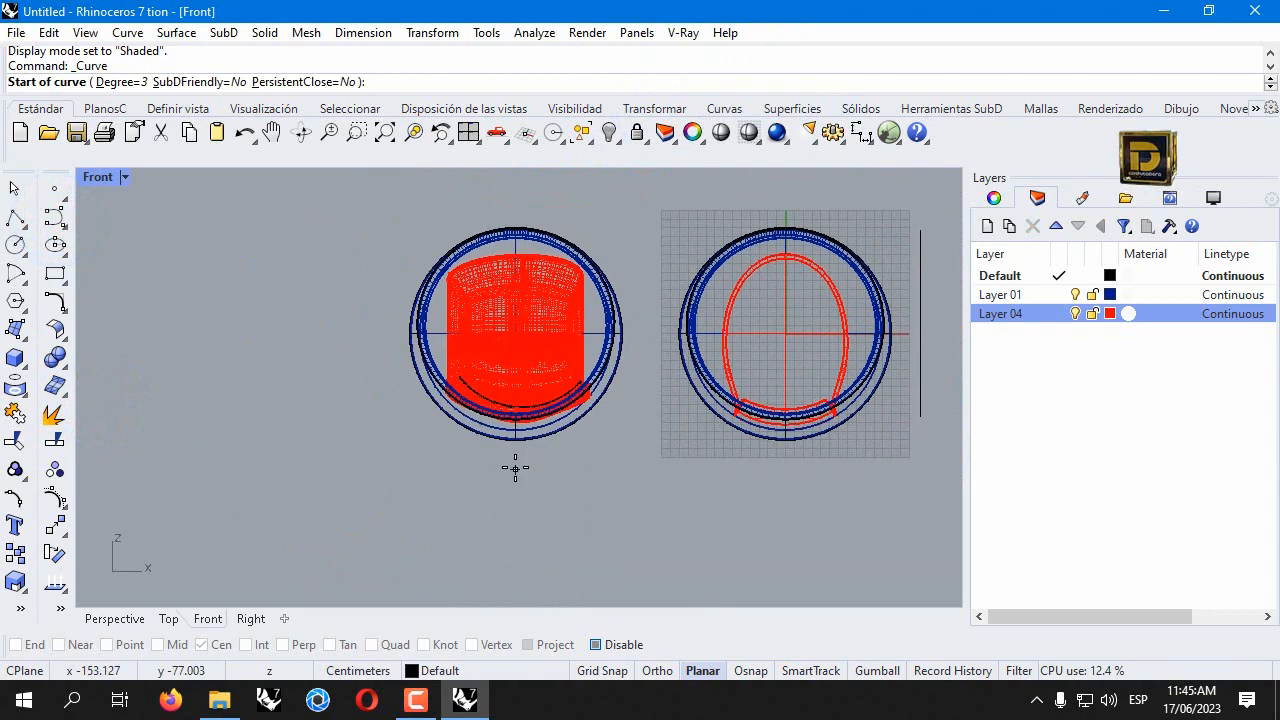
scroll(511, 465, "up", 4)
left_click(503, 415)
left_click(502, 454)
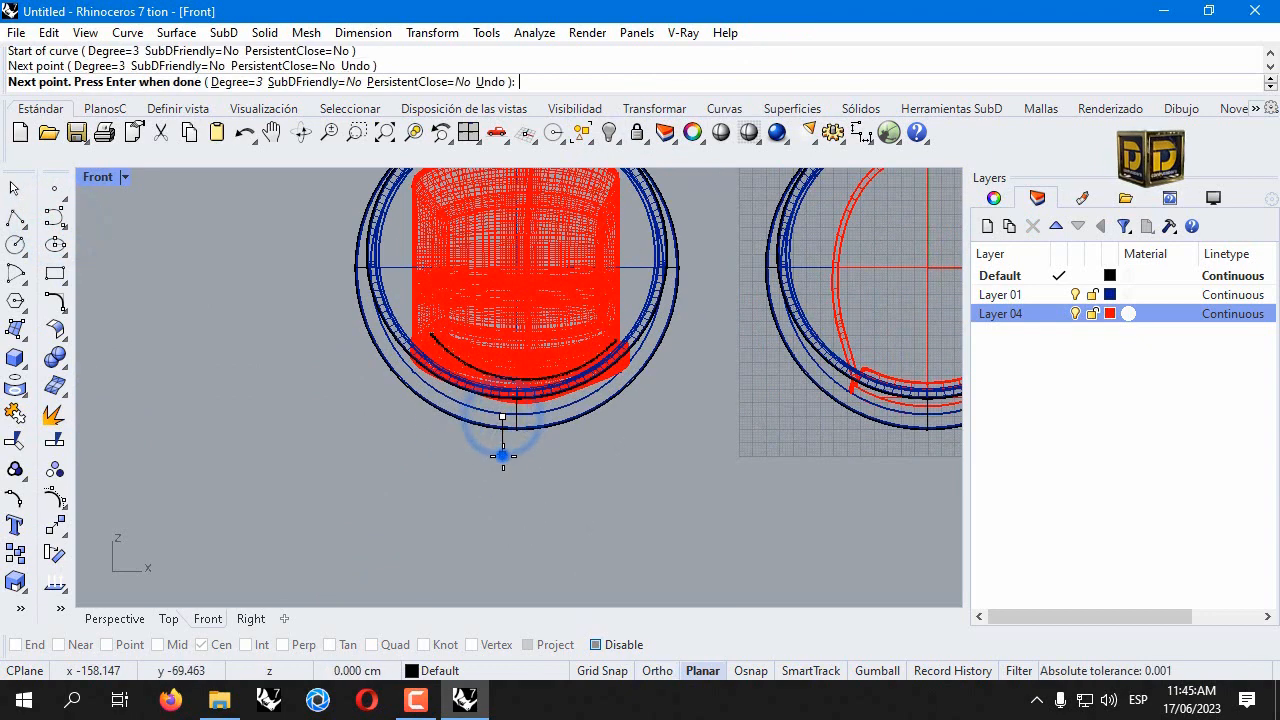
left_click(503, 475)
left_click(500, 483)
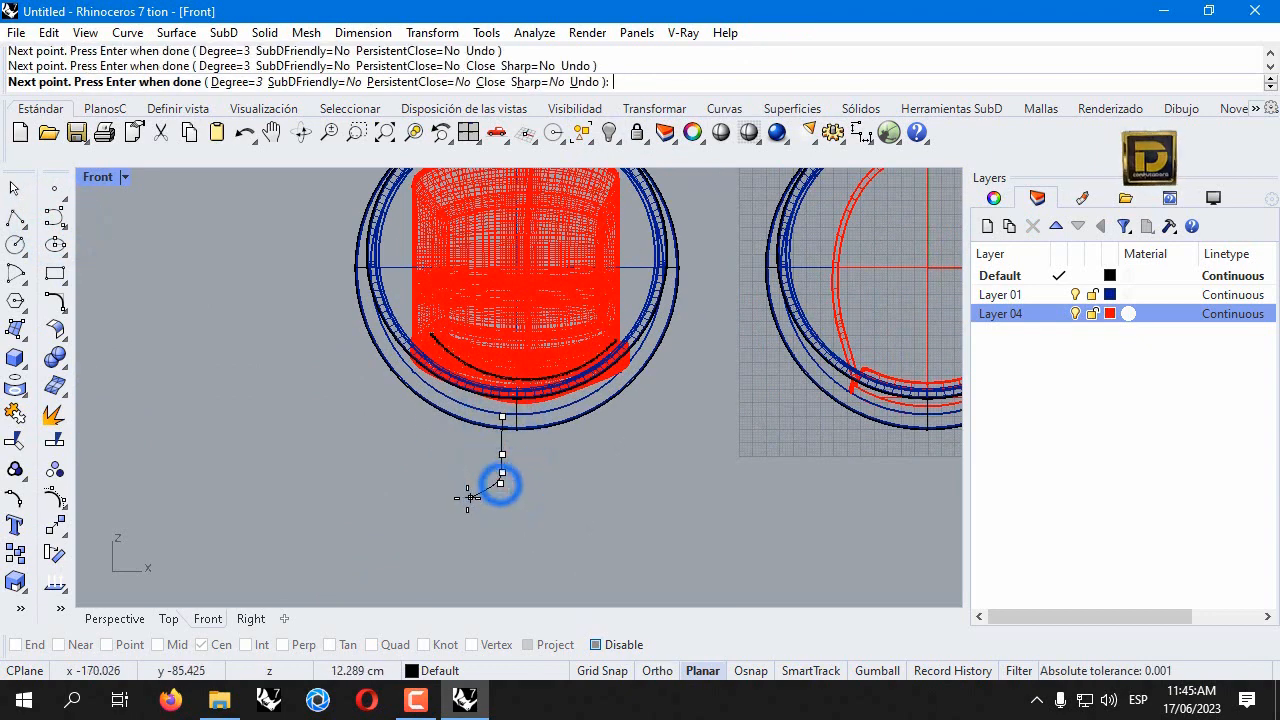
left_click(454, 508)
key("ctrl+z")
key("ctrl+z")
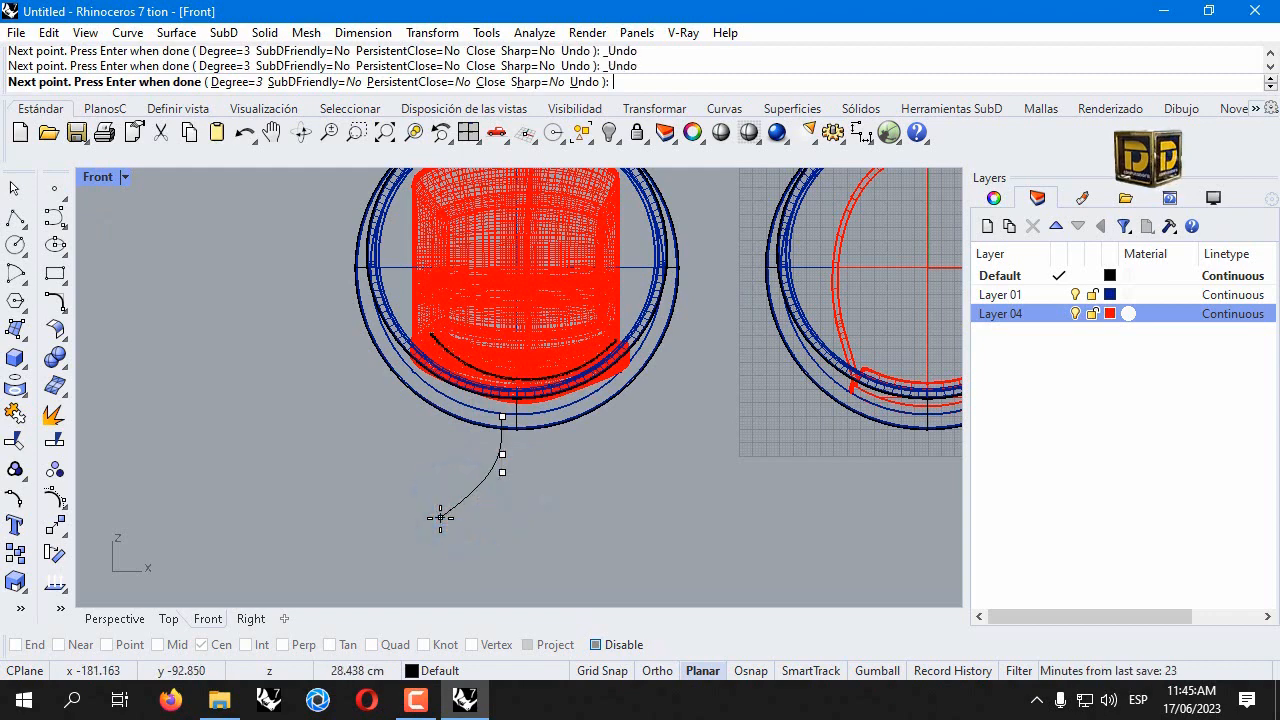
left_click(497, 487)
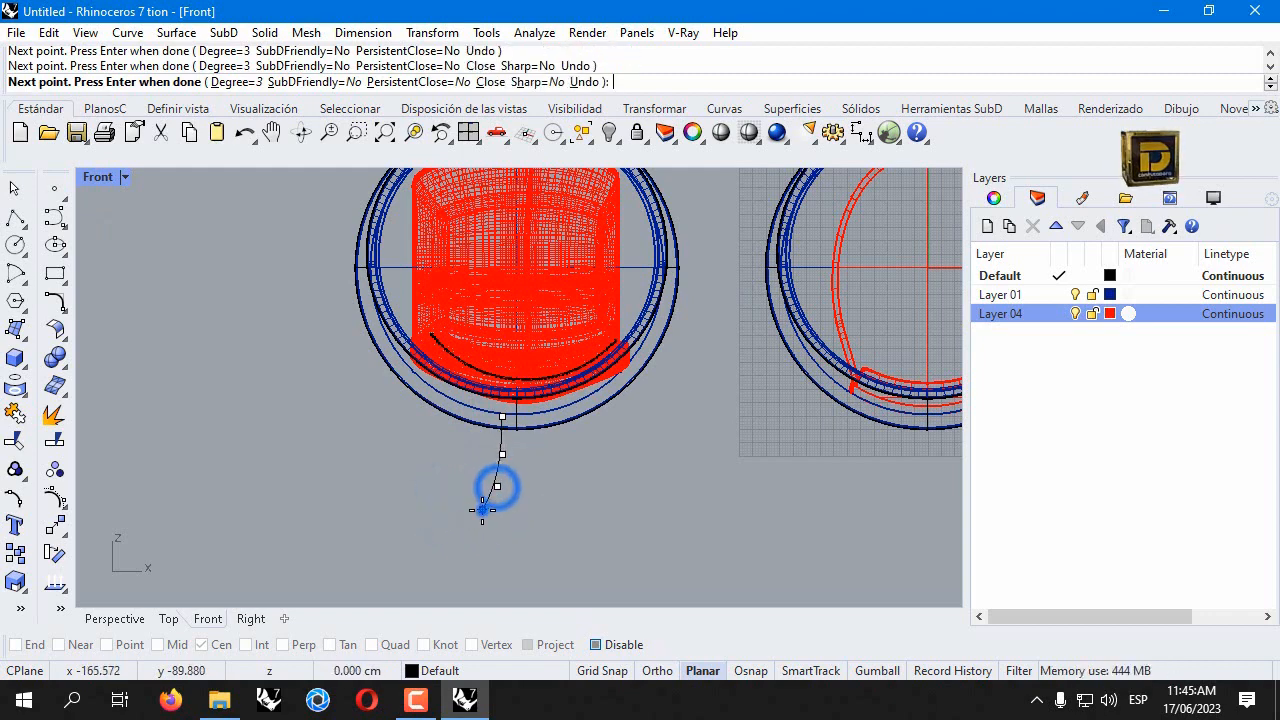
left_click(482, 509)
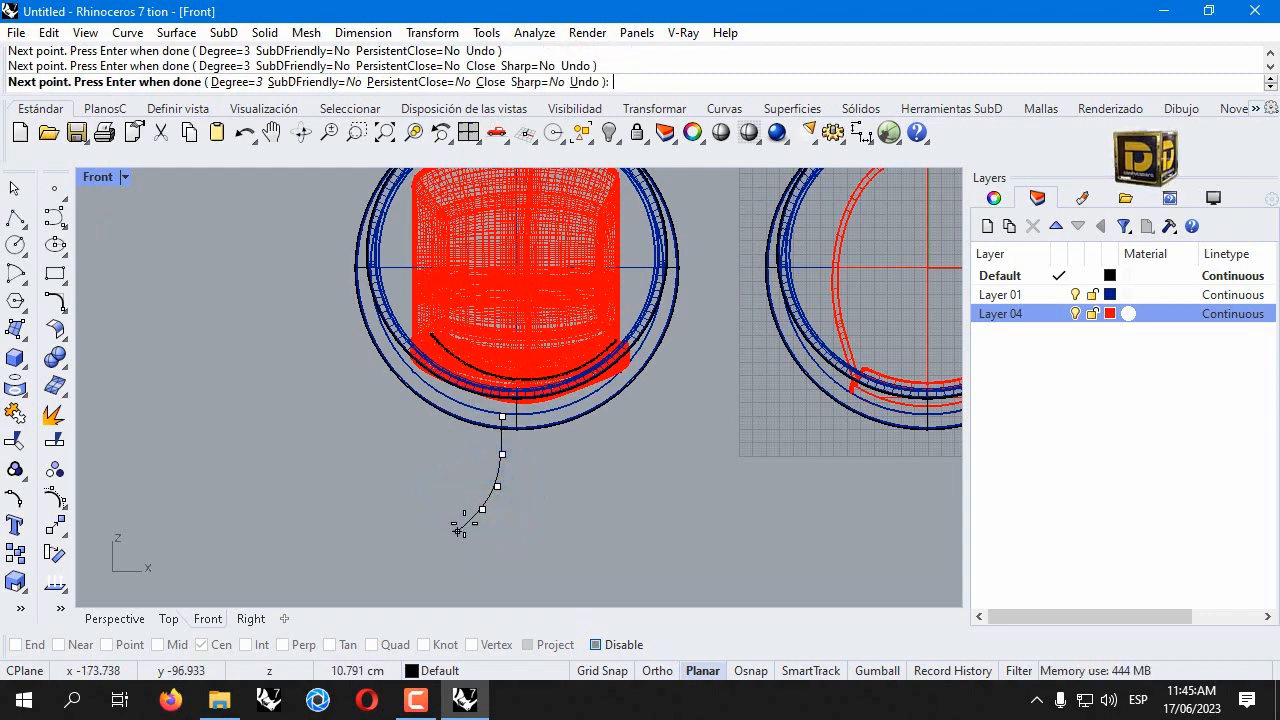
double_click(443, 516)
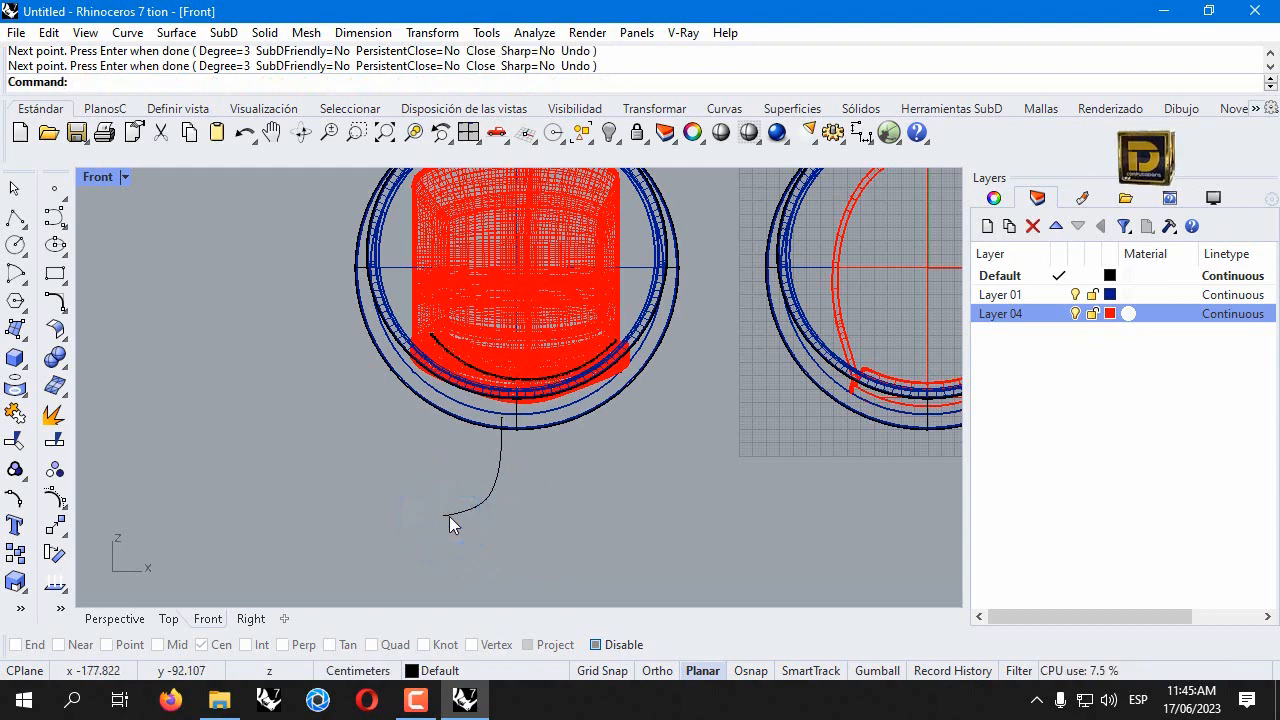
key("ctrl+z")
Draw a degree 3 pedestal profile curve in the Front view, running straight down from the shell's bottom, flaring outward and ending in a short downward lip.
key("Return")
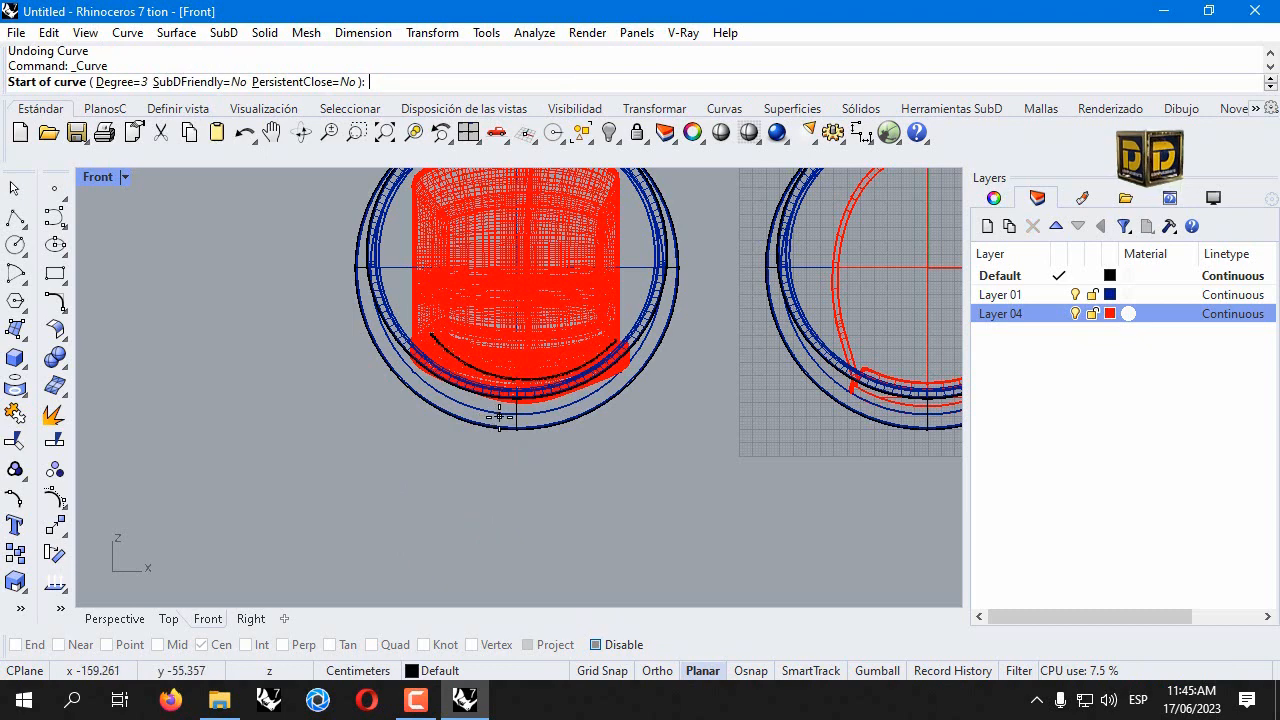
left_click(499, 416)
left_click(499, 448)
left_click(499, 468)
left_click(495, 488)
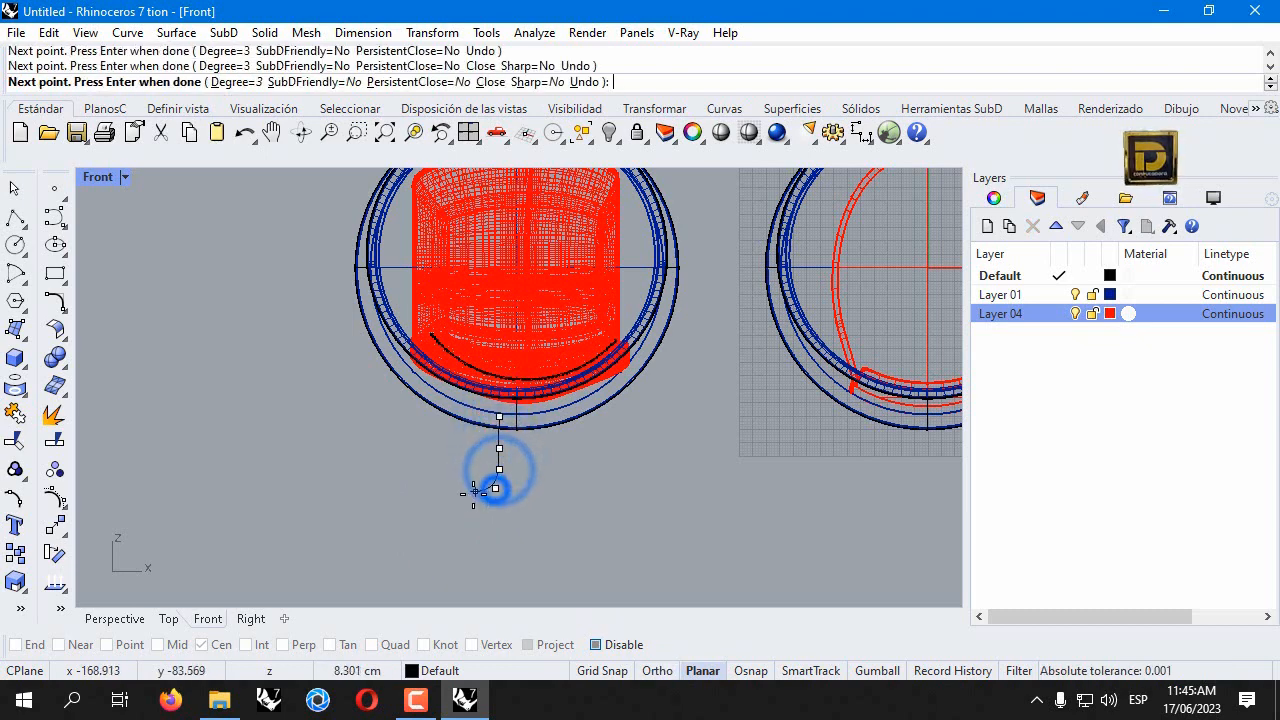
left_click(469, 497)
left_click(449, 500)
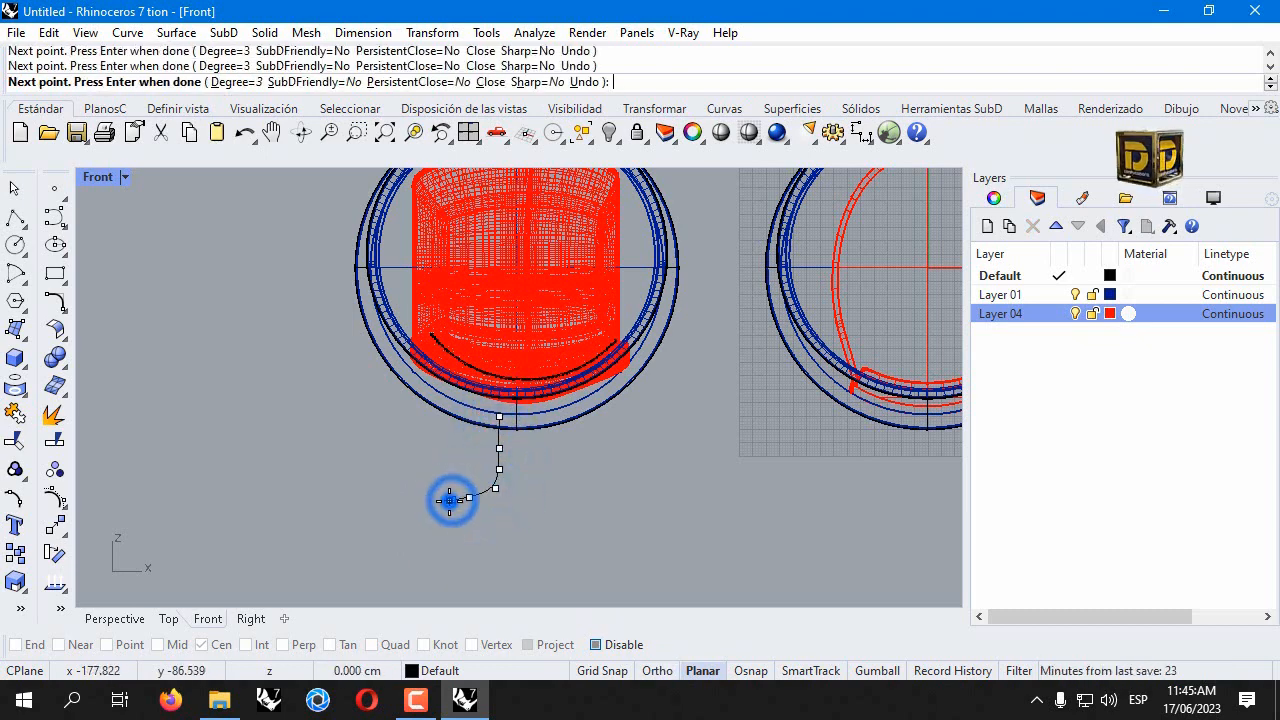
left_click(449, 511)
right_click(449, 511)
Revolve the profile curve a full circle around a vertical axis through the shell's centre, forming the pedestal.
left_click(477, 494)
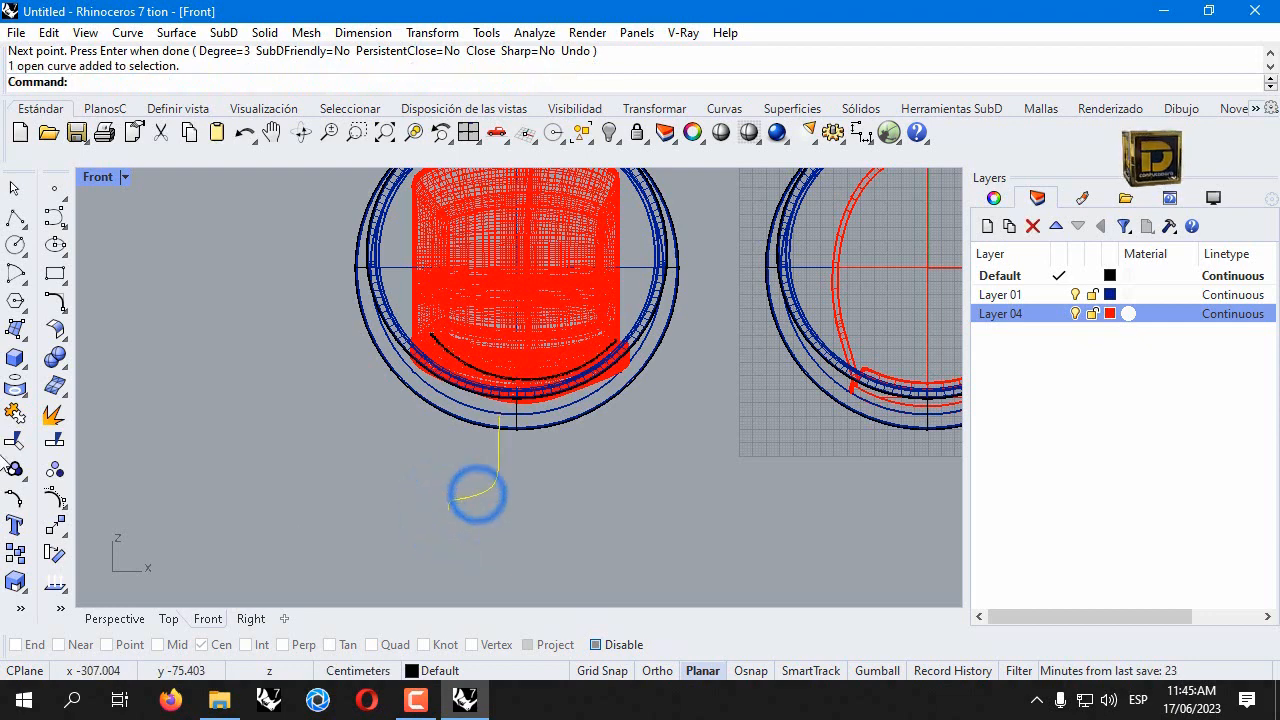
left_click(58, 528)
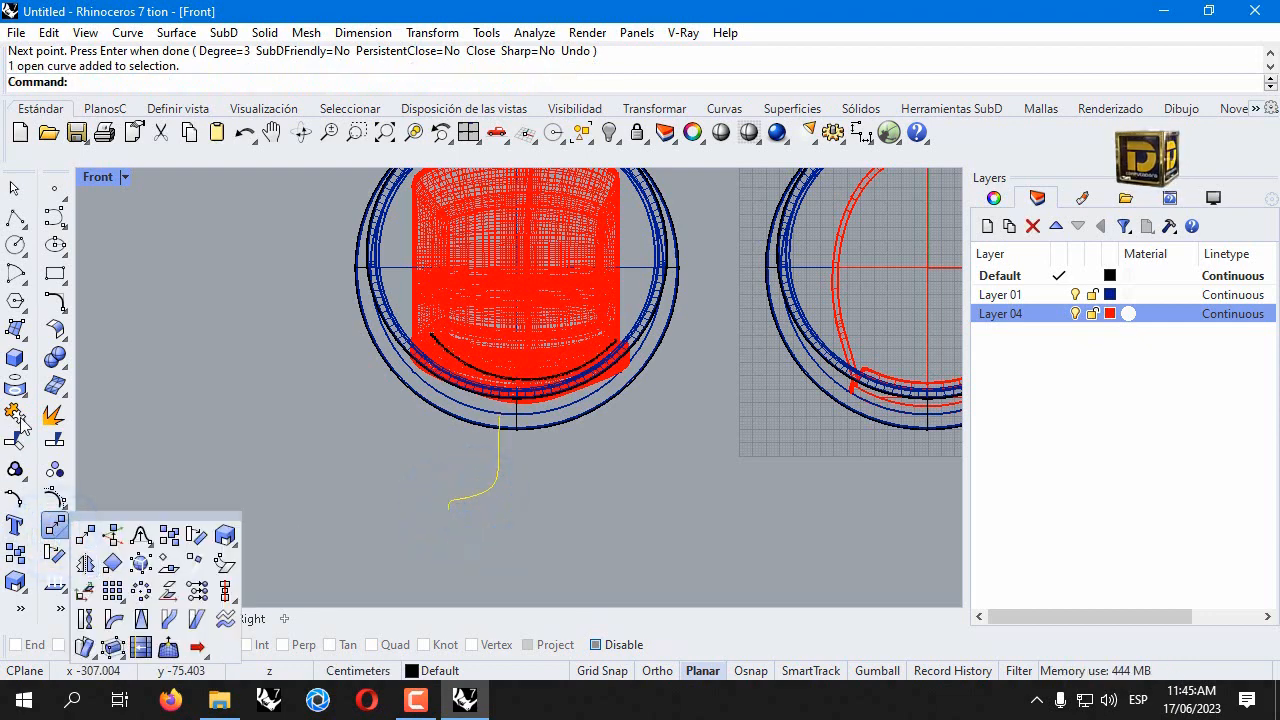
left_click(24, 341)
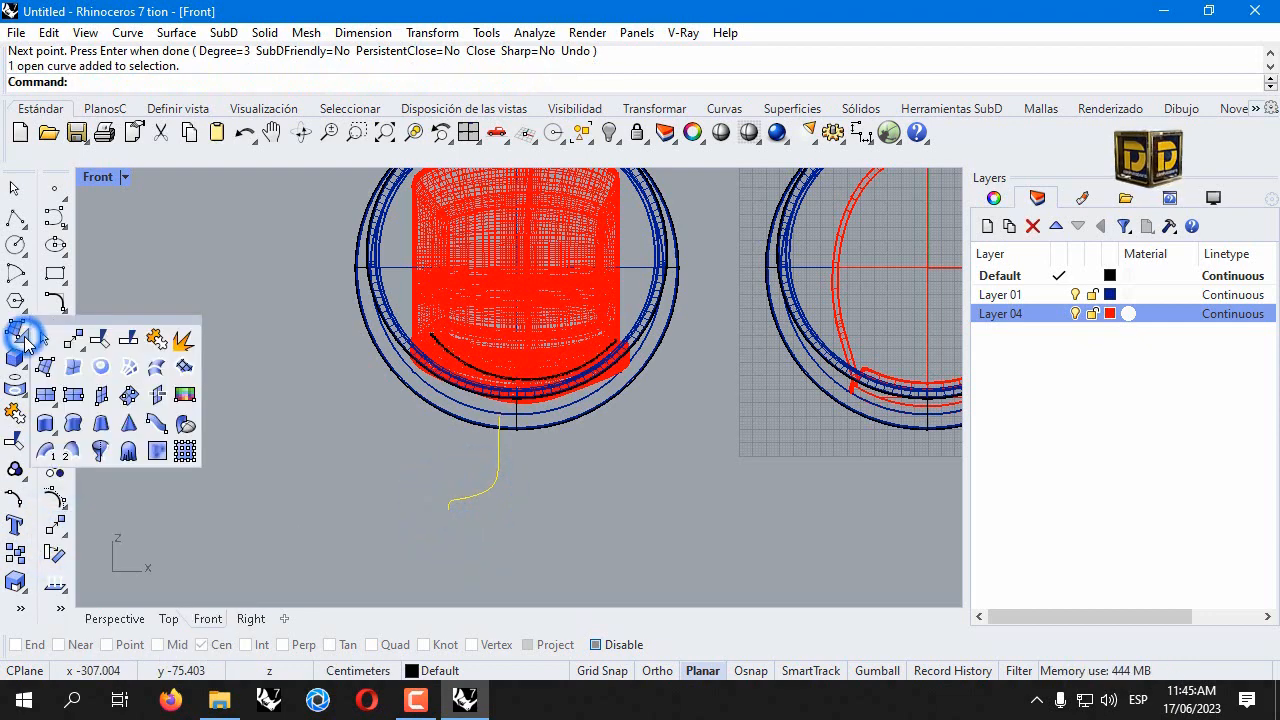
left_click(99, 452)
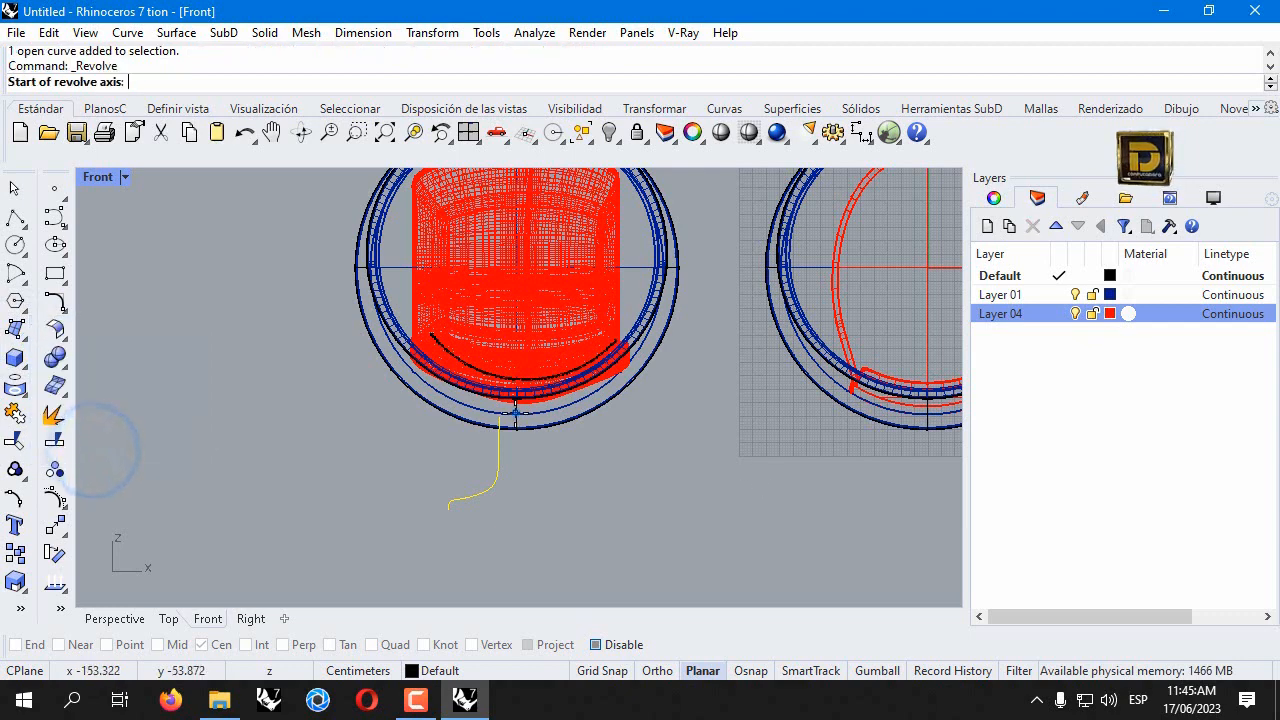
left_click(516, 412)
left_click(519, 502)
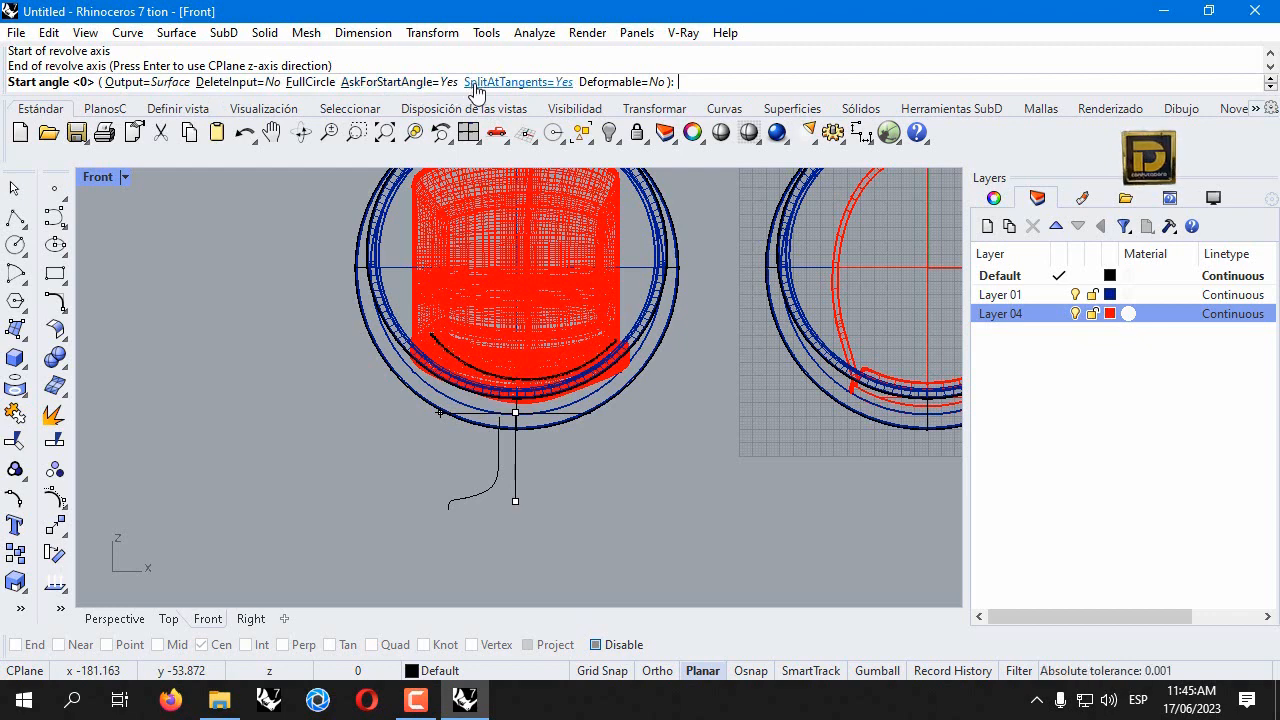
left_click(305, 82)
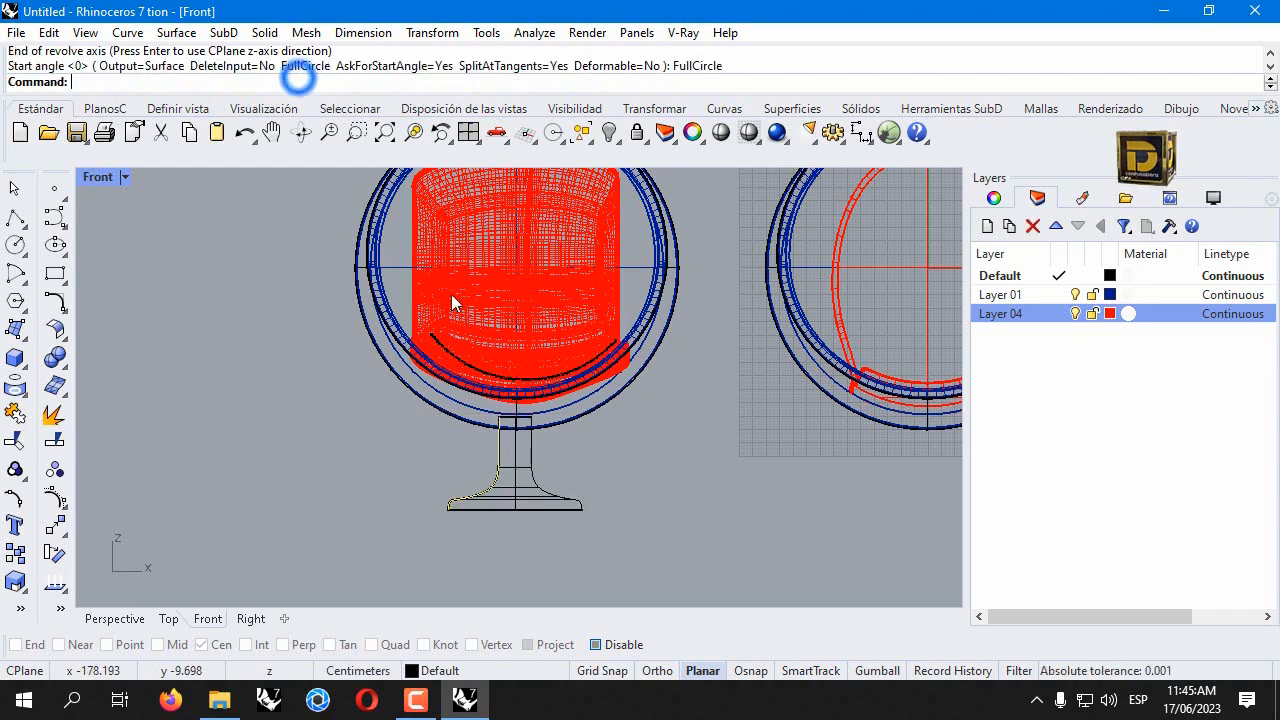
Widen the pedestal about 1.35 times with Scale2D from its centre in the Top view, using the four-viewport layout.
double_click(112, 183)
scroll(680, 340, "up", 3)
left_click(688, 347)
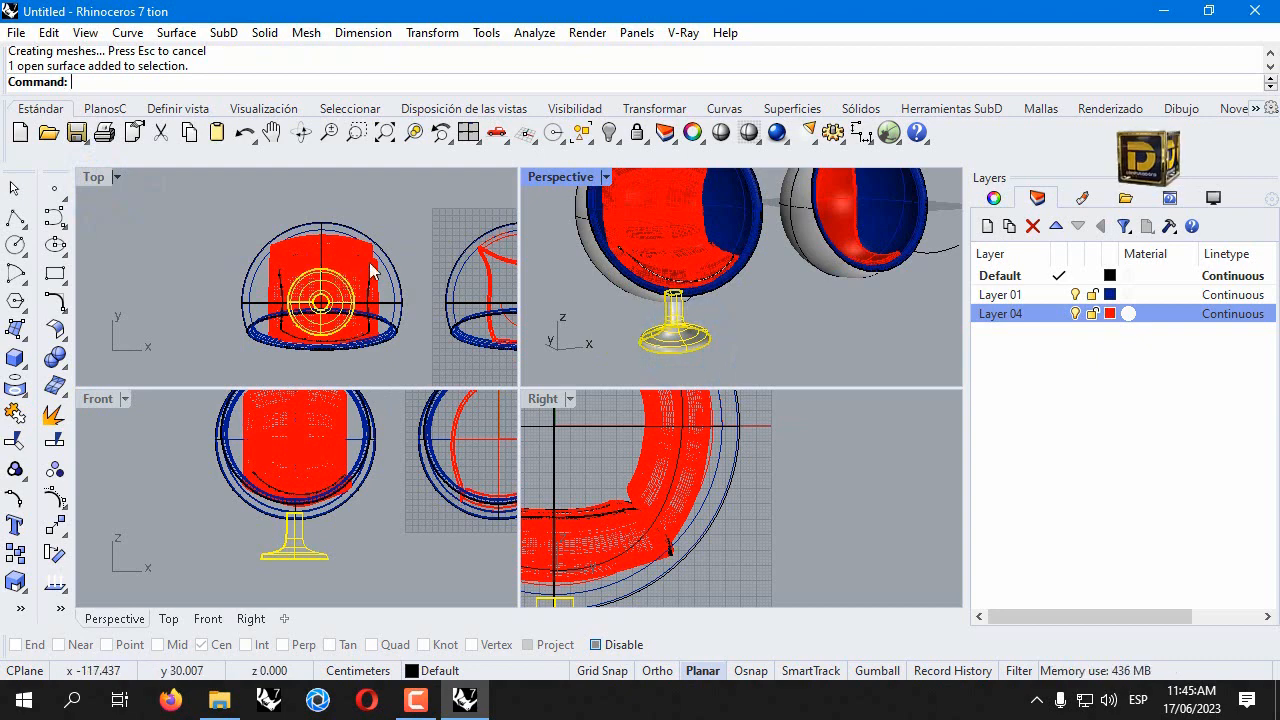
left_click(430, 36)
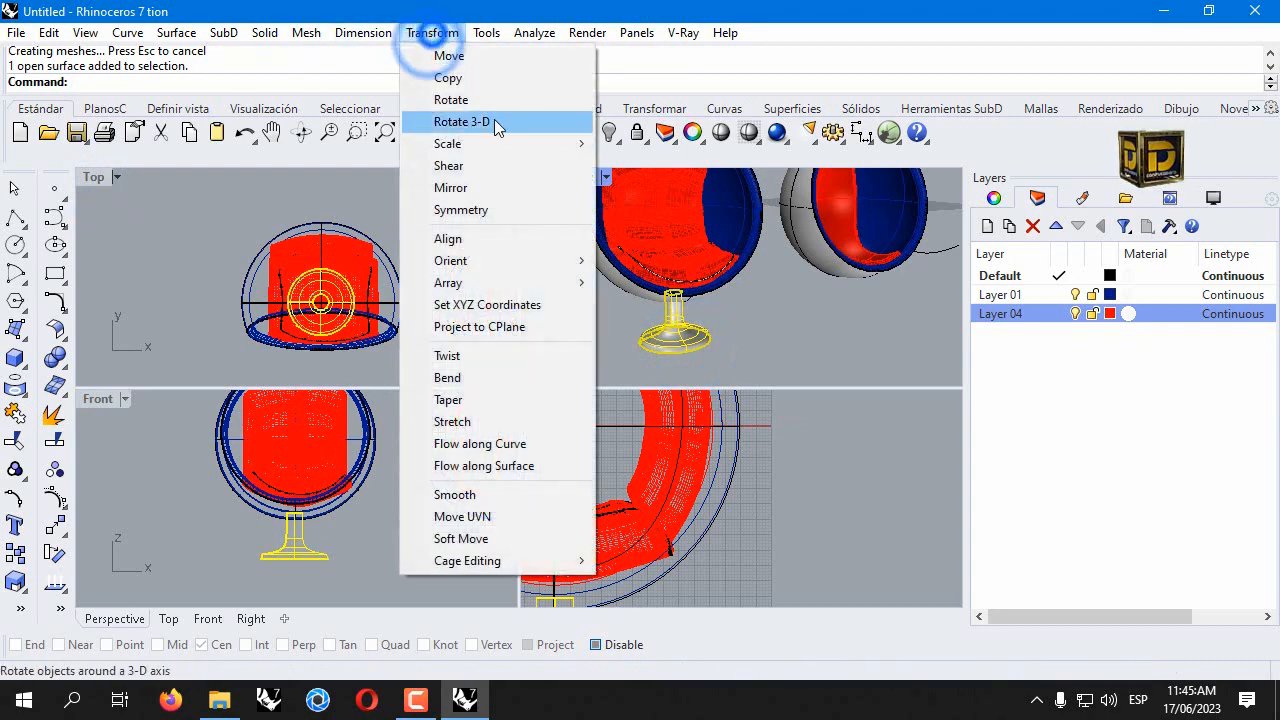
mouse_move(486, 146)
left_click(703, 173)
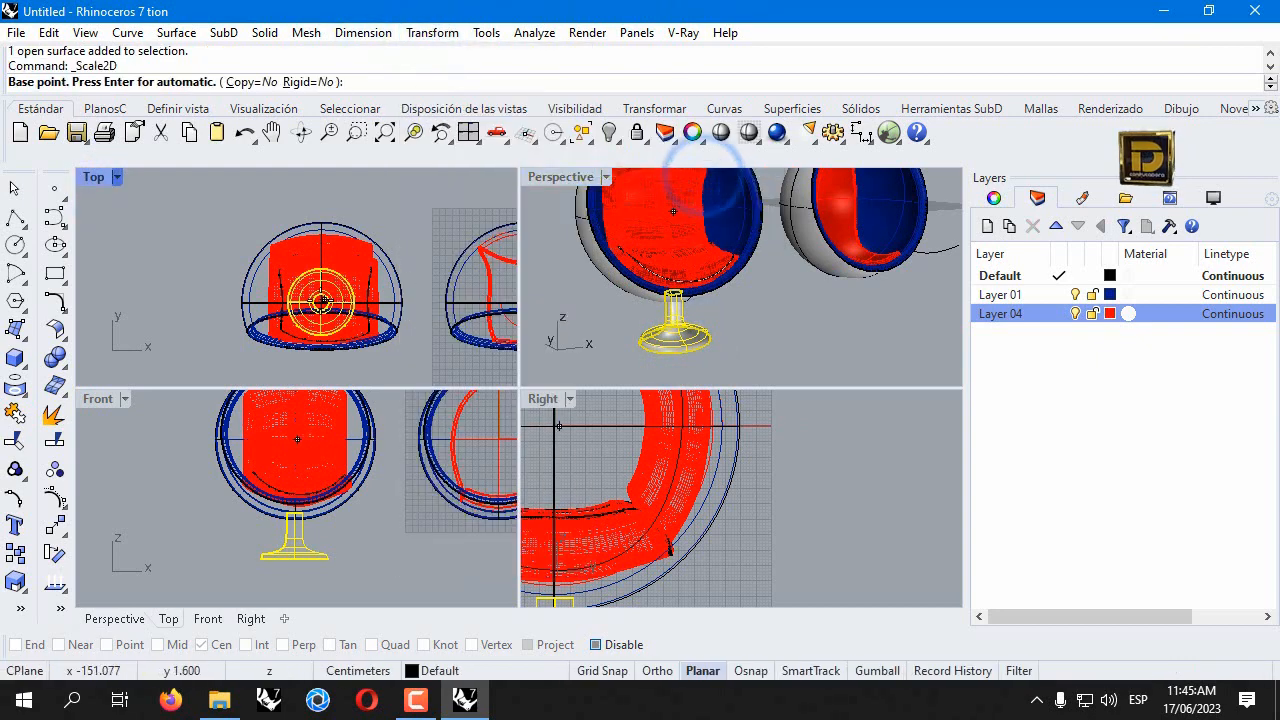
left_click(322, 301)
left_click(433, 301)
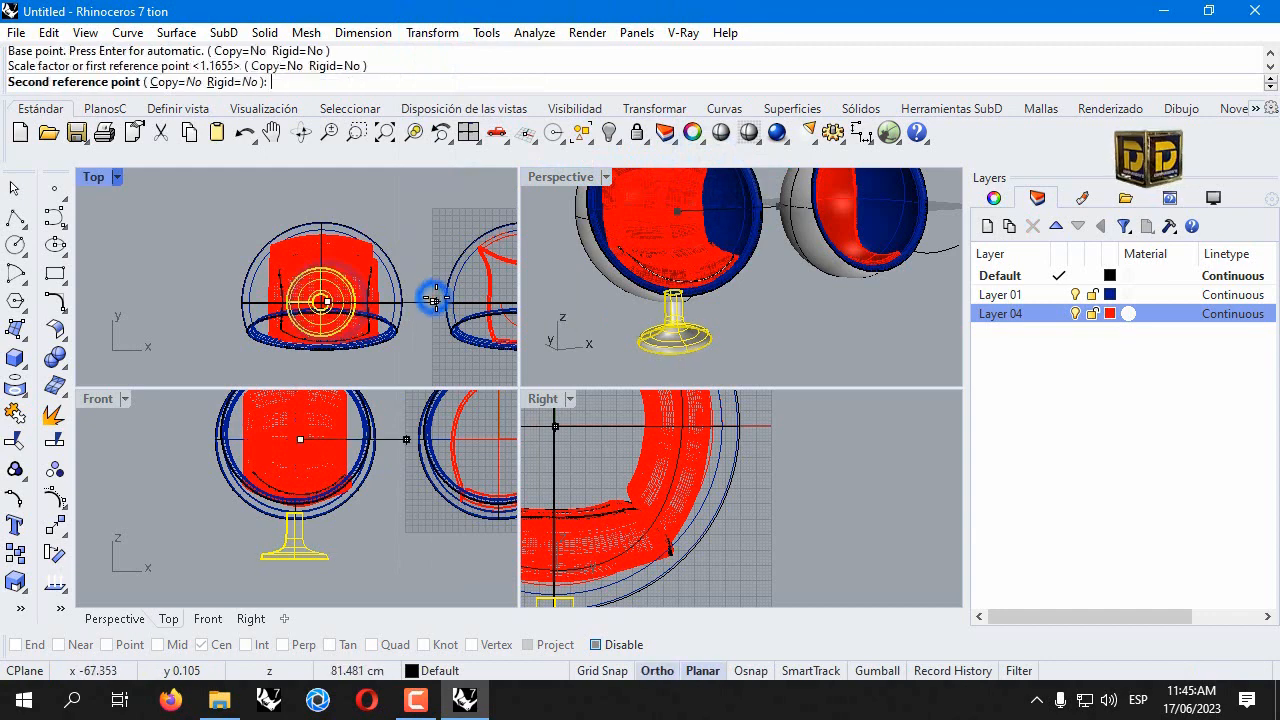
left_click(346, 569)
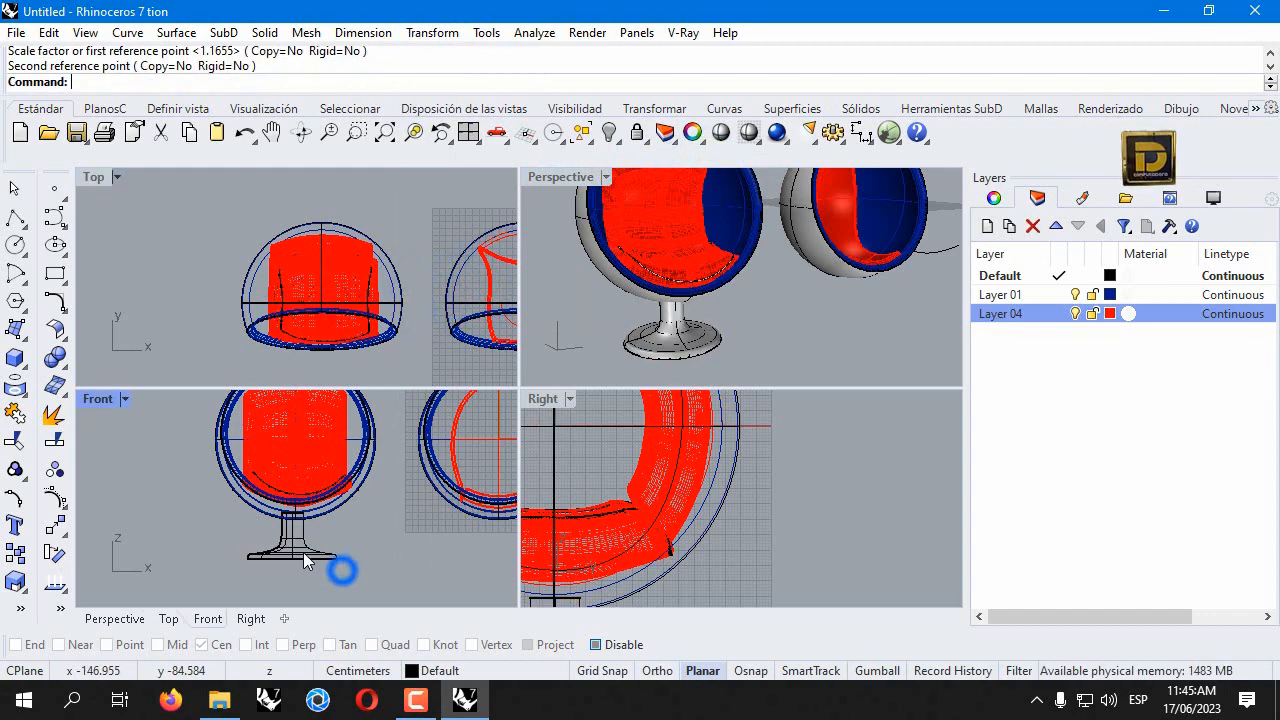
Enlarge the pedestal's footprint once more with Scale2D about its centre in the Top view, nearly to the shell's width.
scroll(303, 543, "up", 4)
left_click(303, 541)
right_click(323, 312)
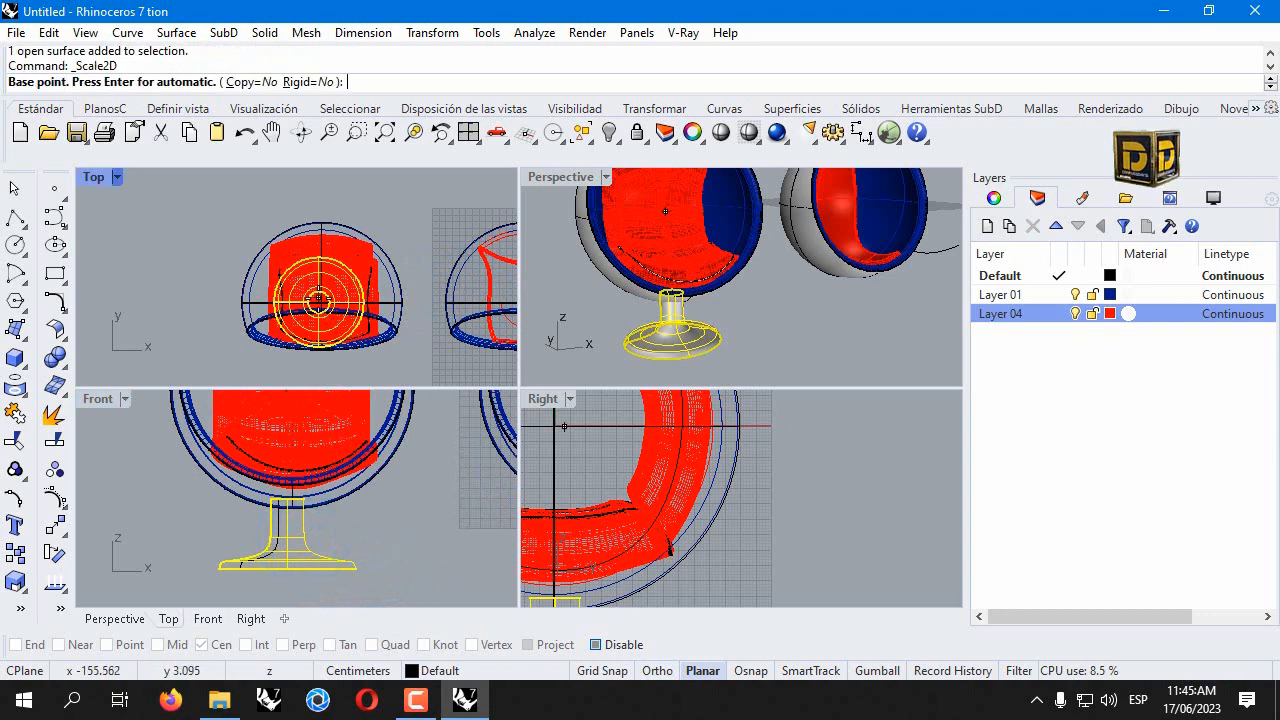
left_click(319, 297)
left_click(377, 297, "shift")
left_click(395, 297, "shift")
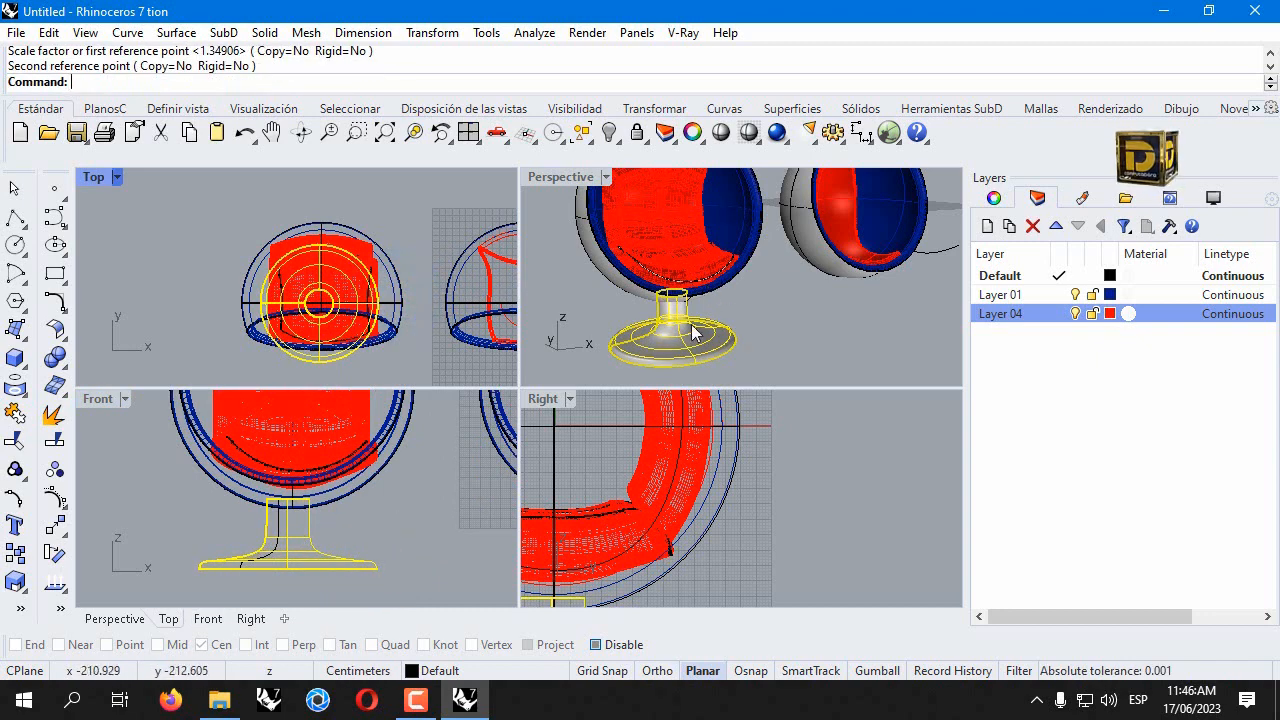
Delete the original profile curve inside the pedestal.
left_click(377, 523)
left_click(270, 526)
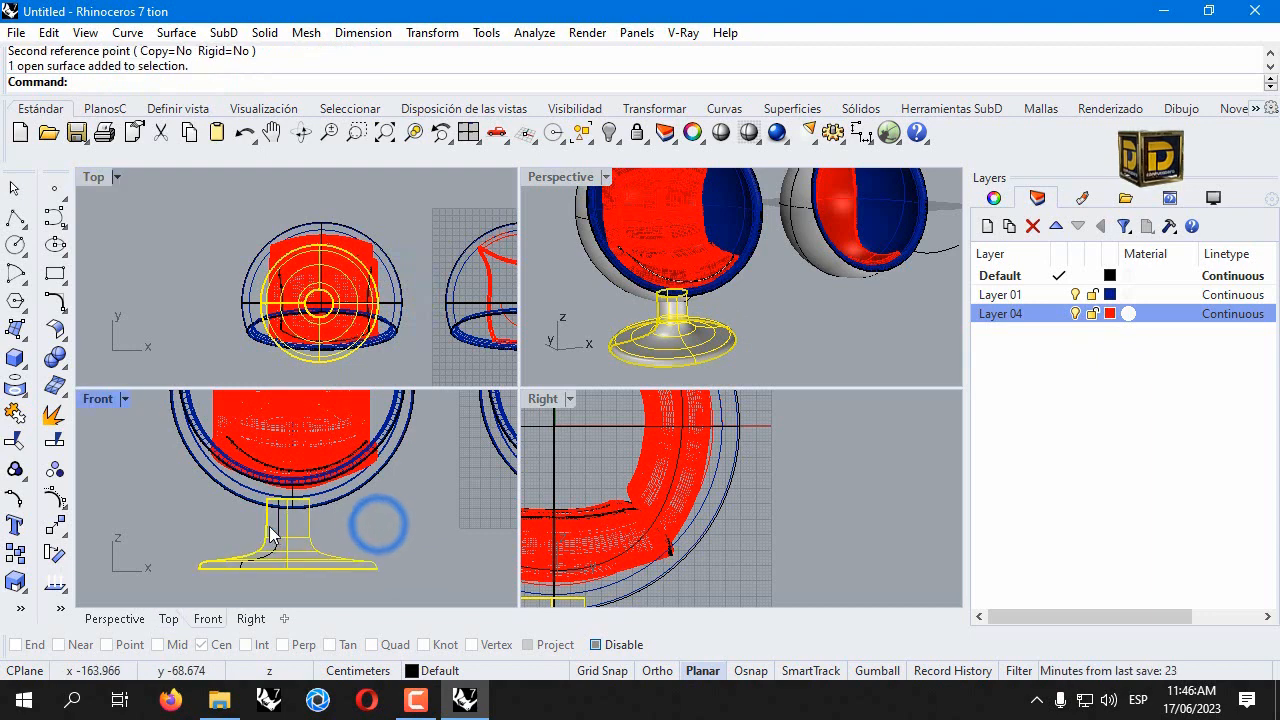
left_click(283, 528)
key("Delete")
Move the pedestal in the Front view so it is centred under the shell with its neck overlapping the shell's bottom.
scroll(310, 505, "up", 4)
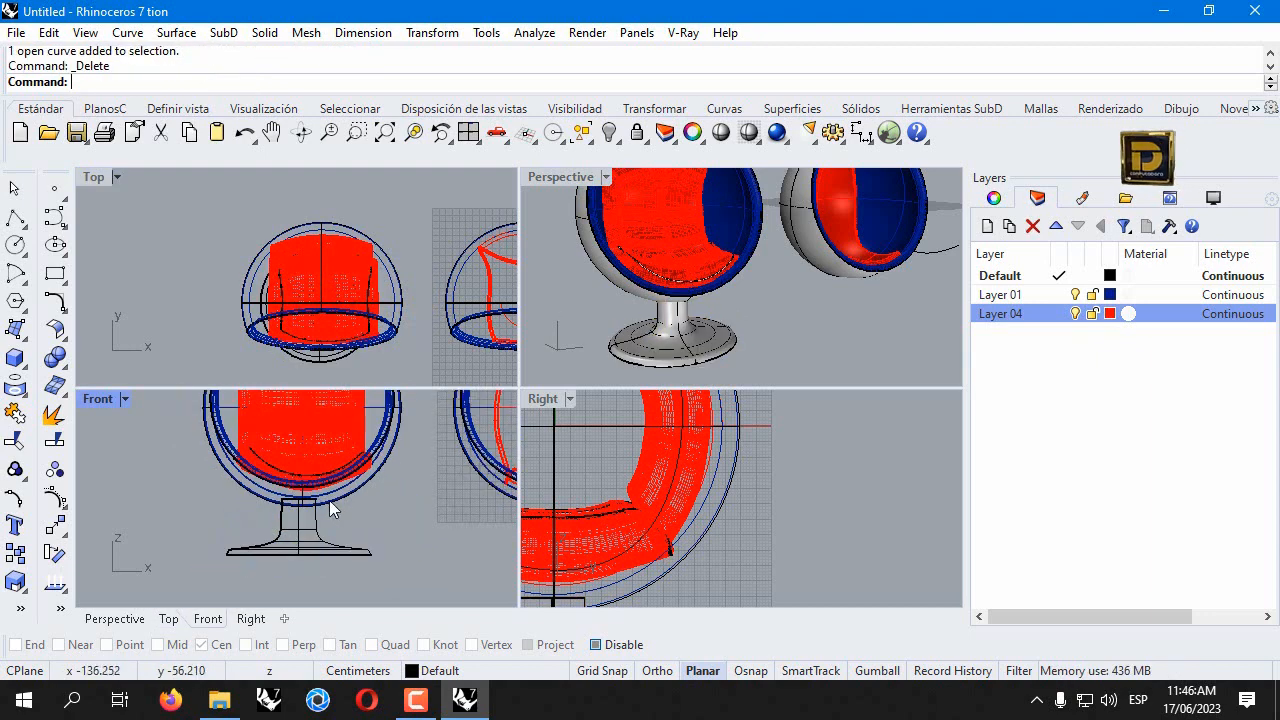
mouse_move(290, 508)
left_mouse_down()
mouse_move(286, 528)
mouse_move(297, 520)
left_mouse_up()
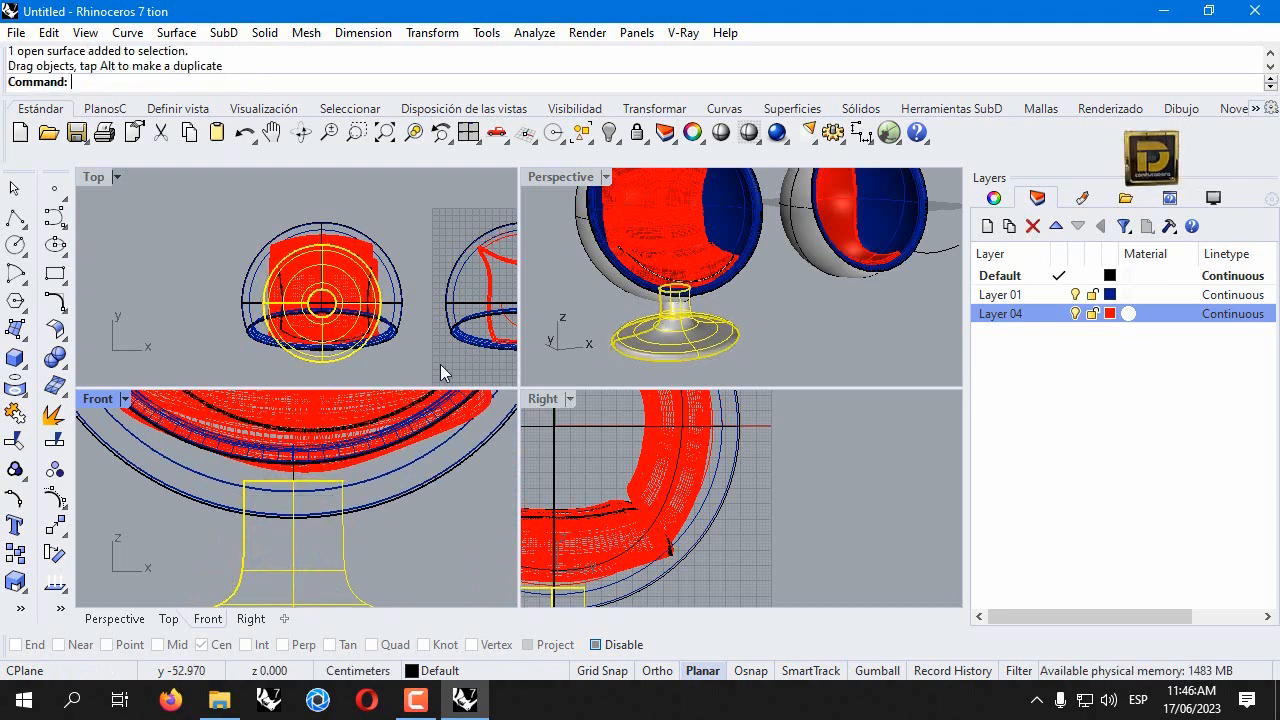
left_click(436, 205)
scroll(650, 318, "down", 5)
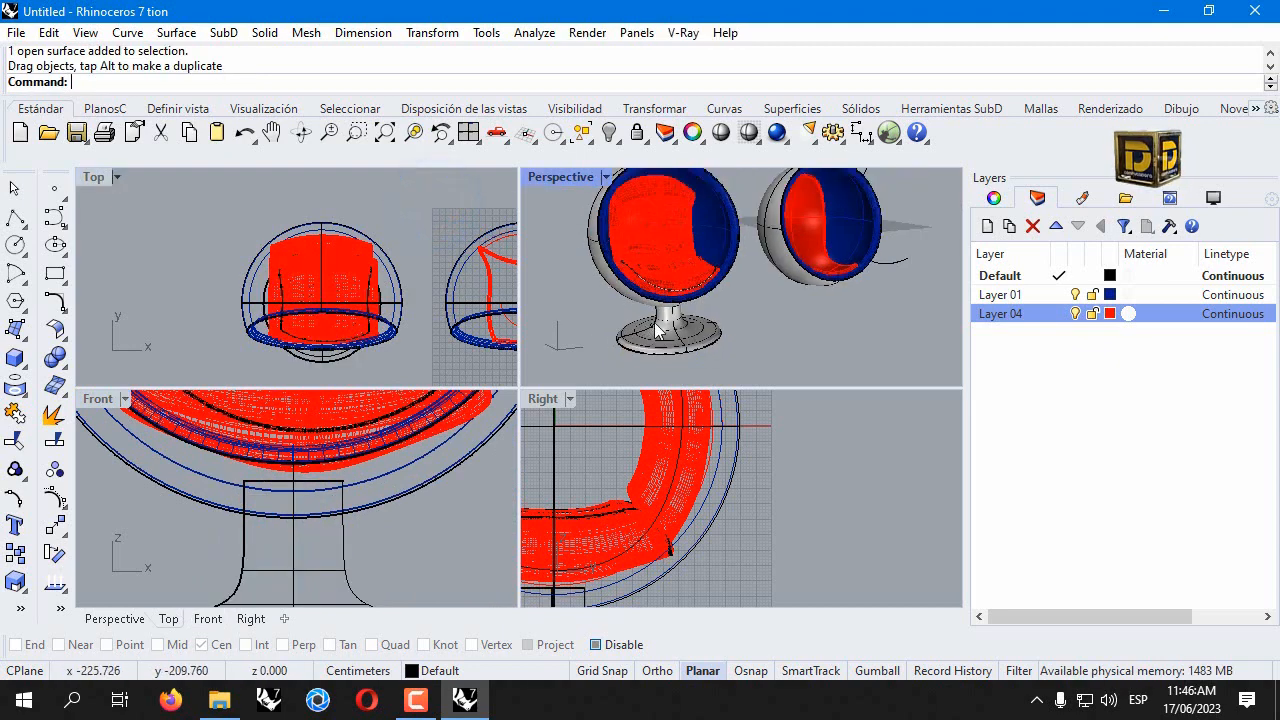
scroll(360, 500, "down", 5)
Draw a horizontal line in the Front view across the pedestal's neck, level with the bottom of the shell.
left_click(358, 489)
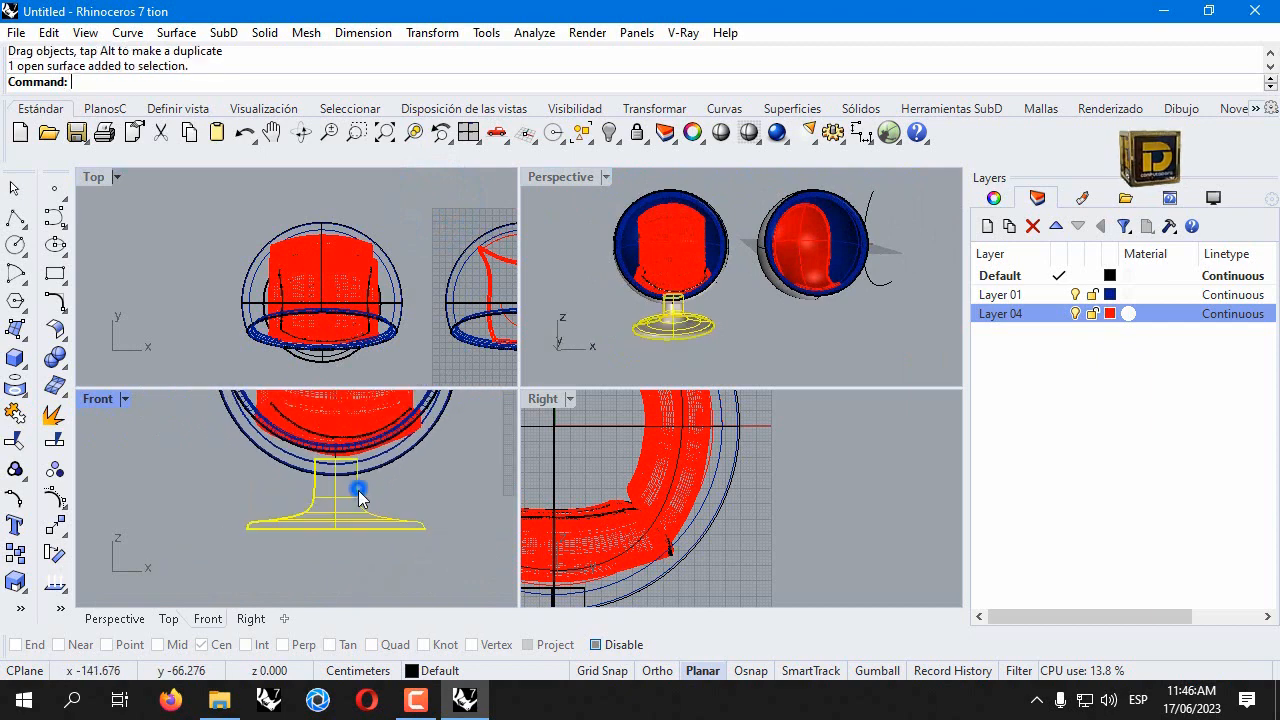
left_click(14, 220)
left_click(256, 475)
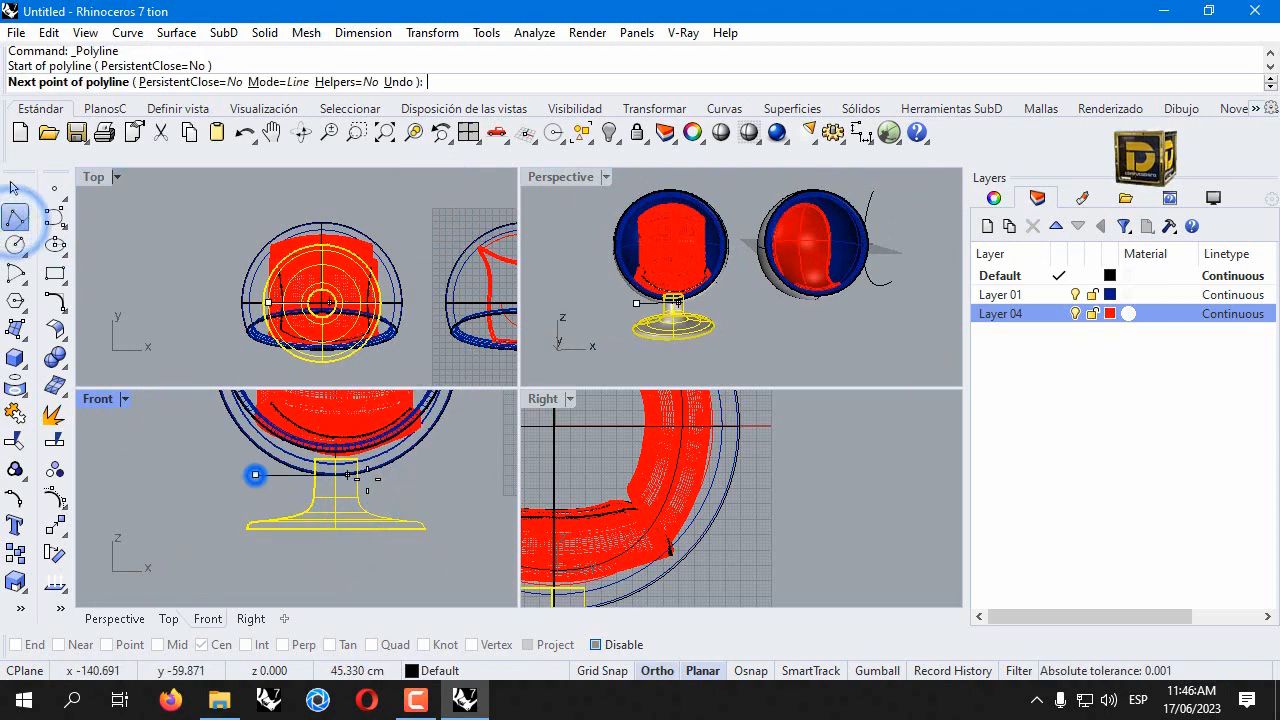
left_click(433, 476)
key("Return")
left_click(398, 477)
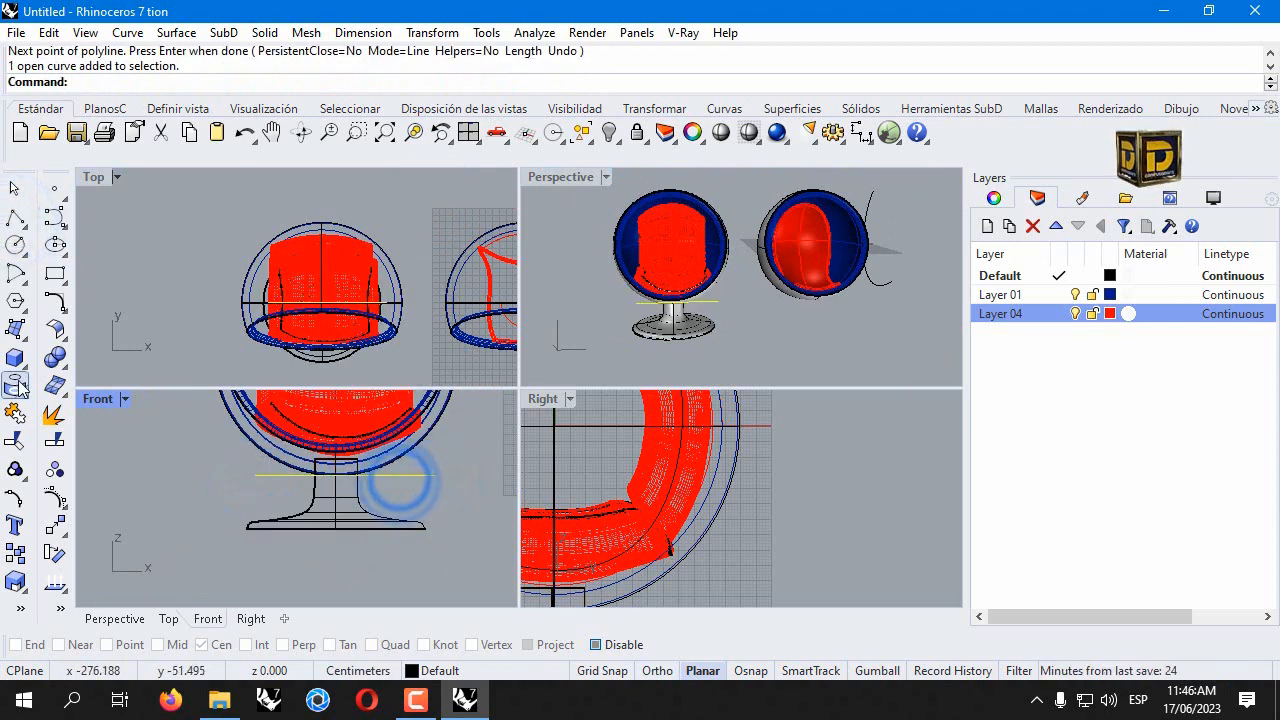
Trim off the part of the pedestal above the horizontal line, and delete the cutting line.
left_click(16, 437)
scroll(289, 480, "up", 3)
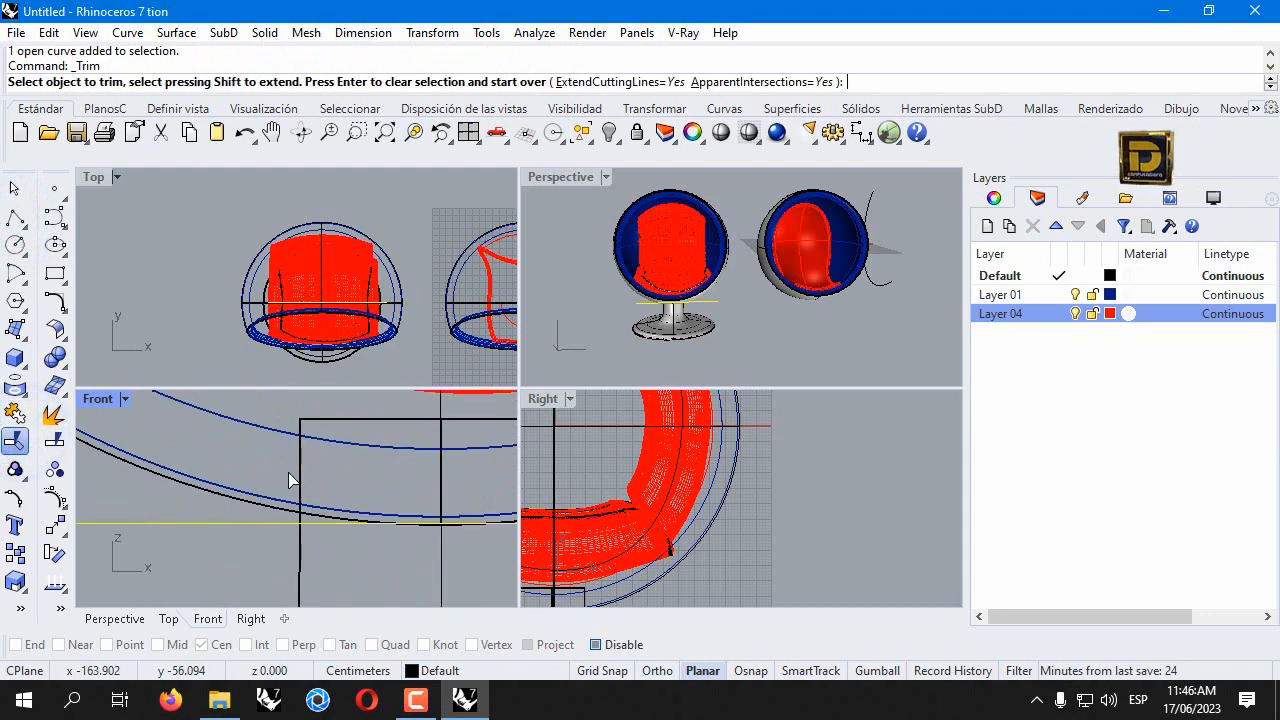
left_click(294, 471)
scroll(300, 518, "down", 1)
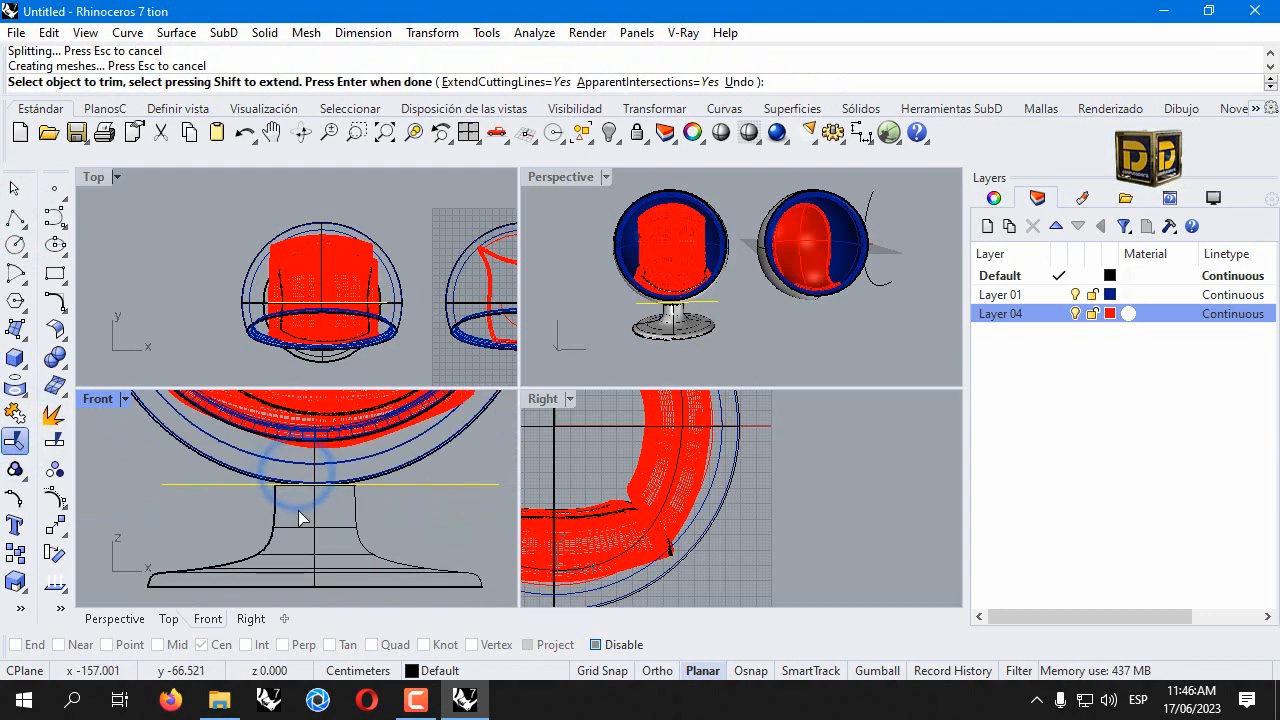
key("Return")
key("Delete")
Move the trimmed pedestal straight up in the Front view until its neck reaches into the shell's bottom.
left_click(352, 493)
left_click_drag(353, 496, 415, 472)
left_click(420, 482)
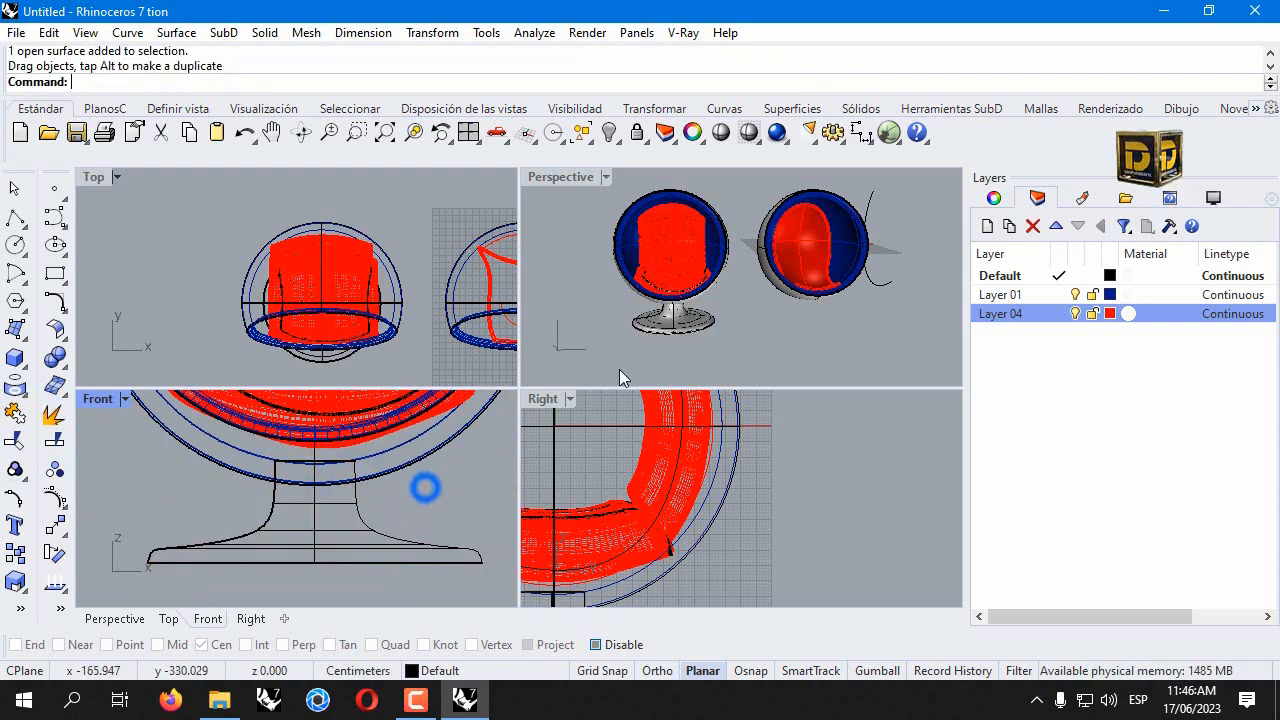
right_click_drag(620, 371, 530, 305)
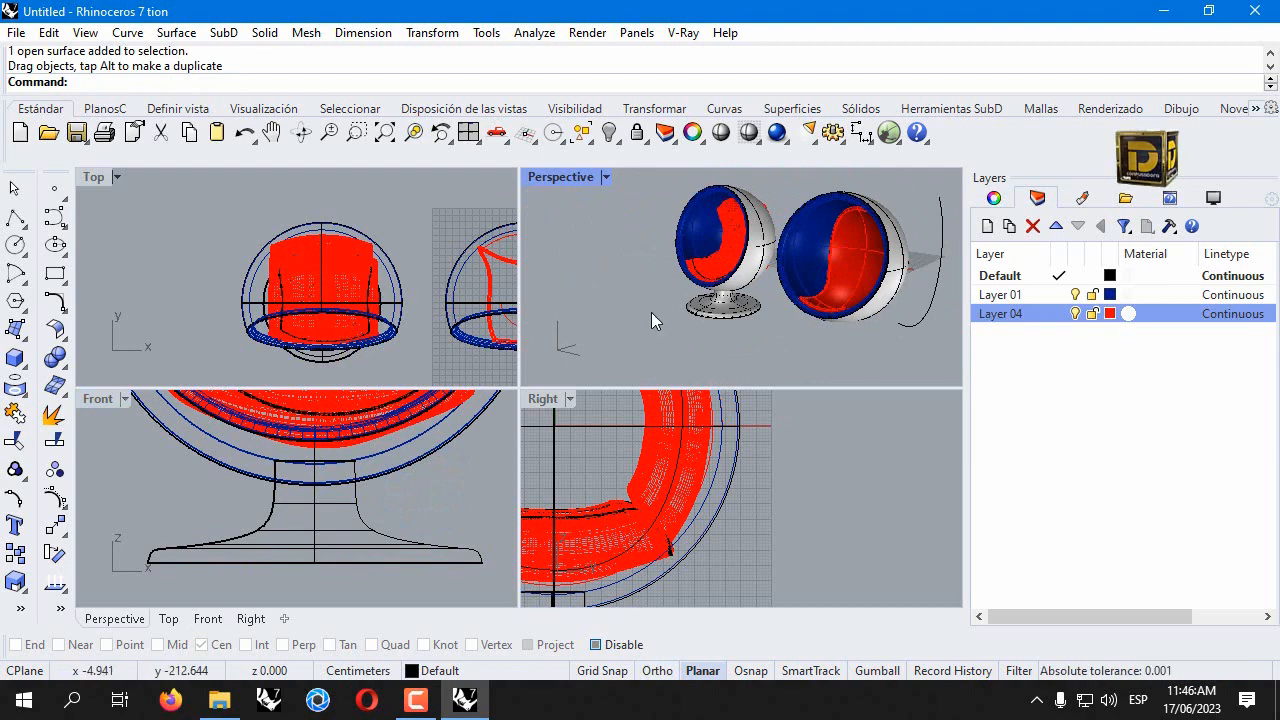
Copy the pedestal horizontally in the Front view to beneath the second chair's shell.
left_click(737, 299)
left_click(731, 314)
scroll(373, 492, "down", 8)
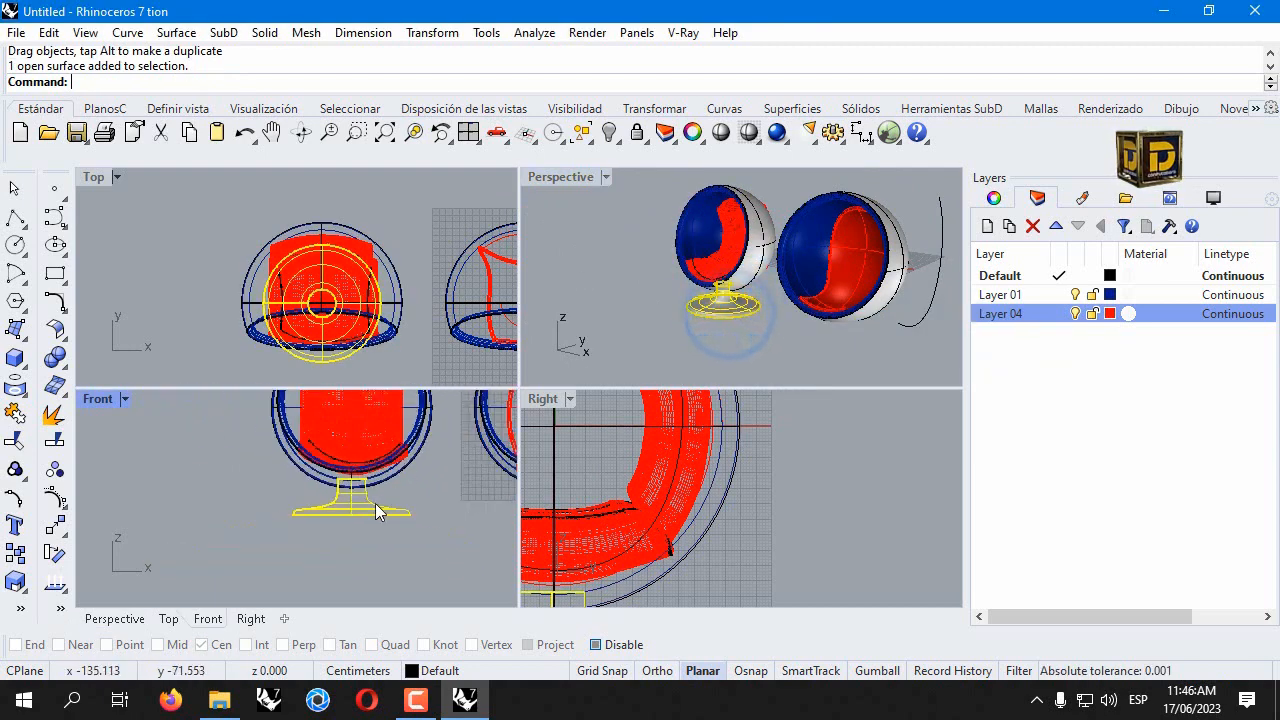
scroll(375, 503, "down", 5)
left_click(14, 580)
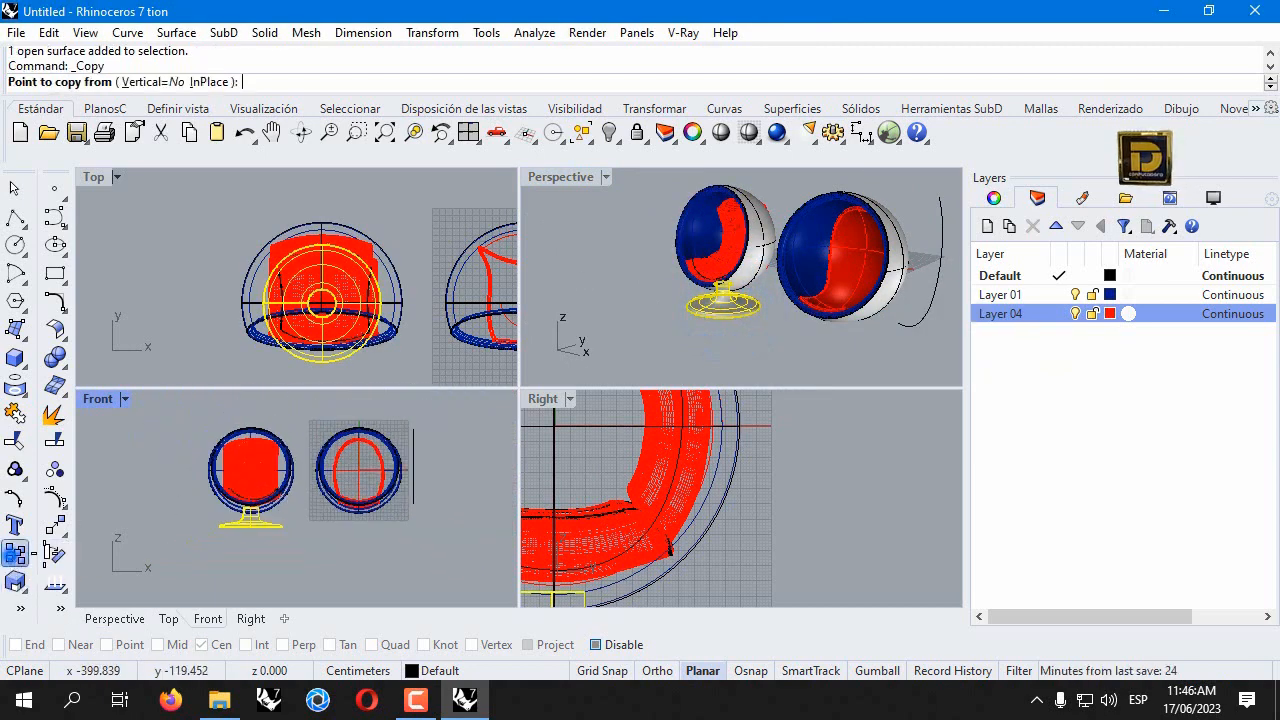
left_click(256, 510)
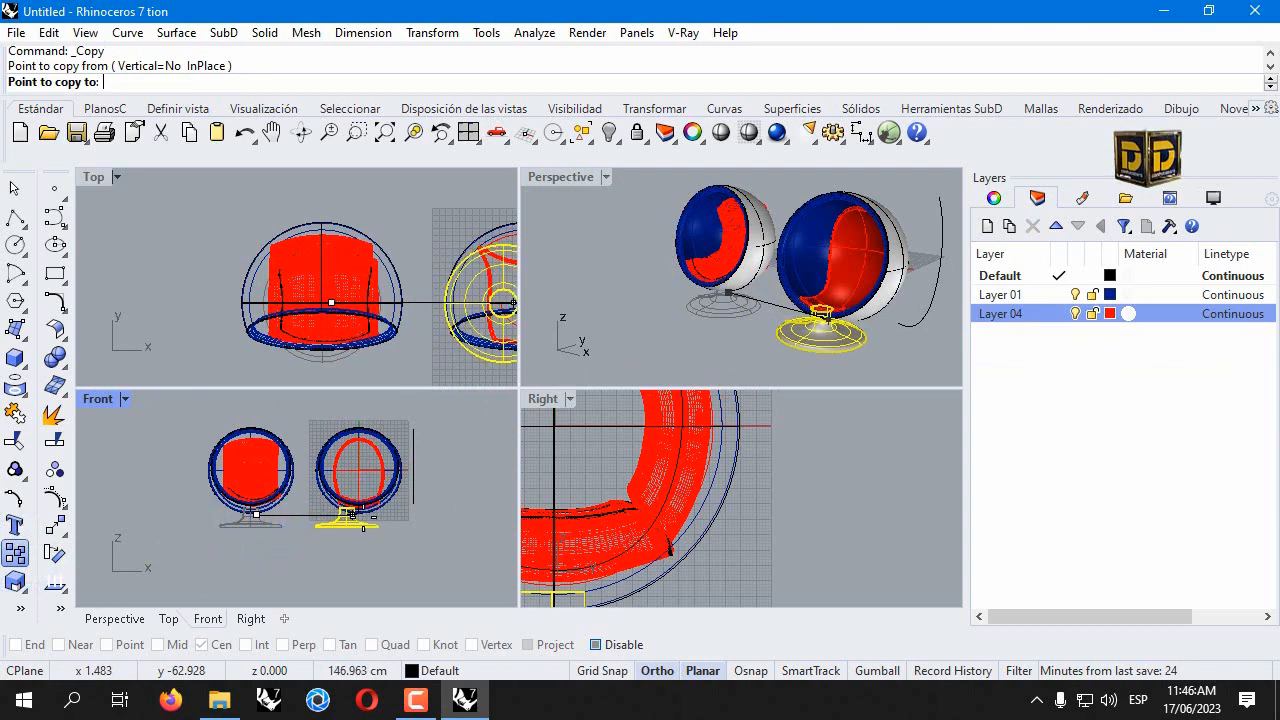
left_click(362, 512)
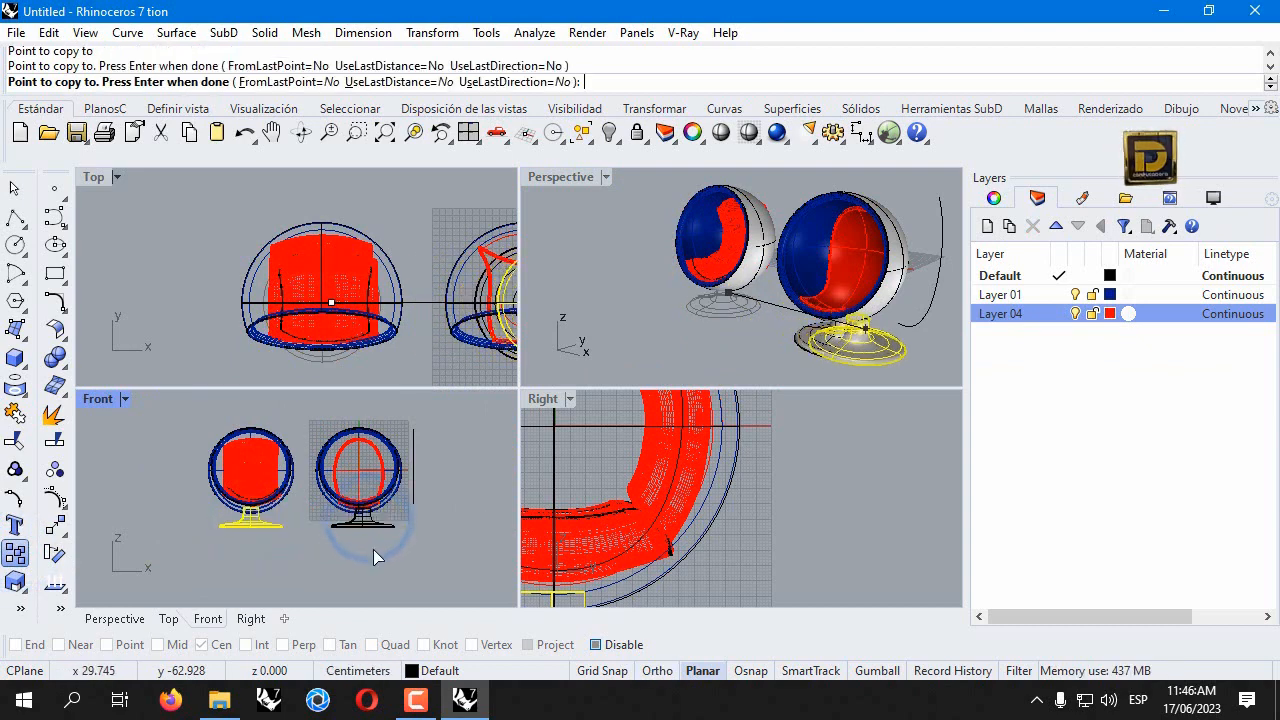
key("Return")
Shift the copied pedestal horizontally in the Front view so it is centred under the second chair's shell.
scroll(375, 511, "up", 5)
scroll(375, 511, "up", 4)
left_click_drag(348, 505, 313, 493, "shift")
left_click(440, 488)
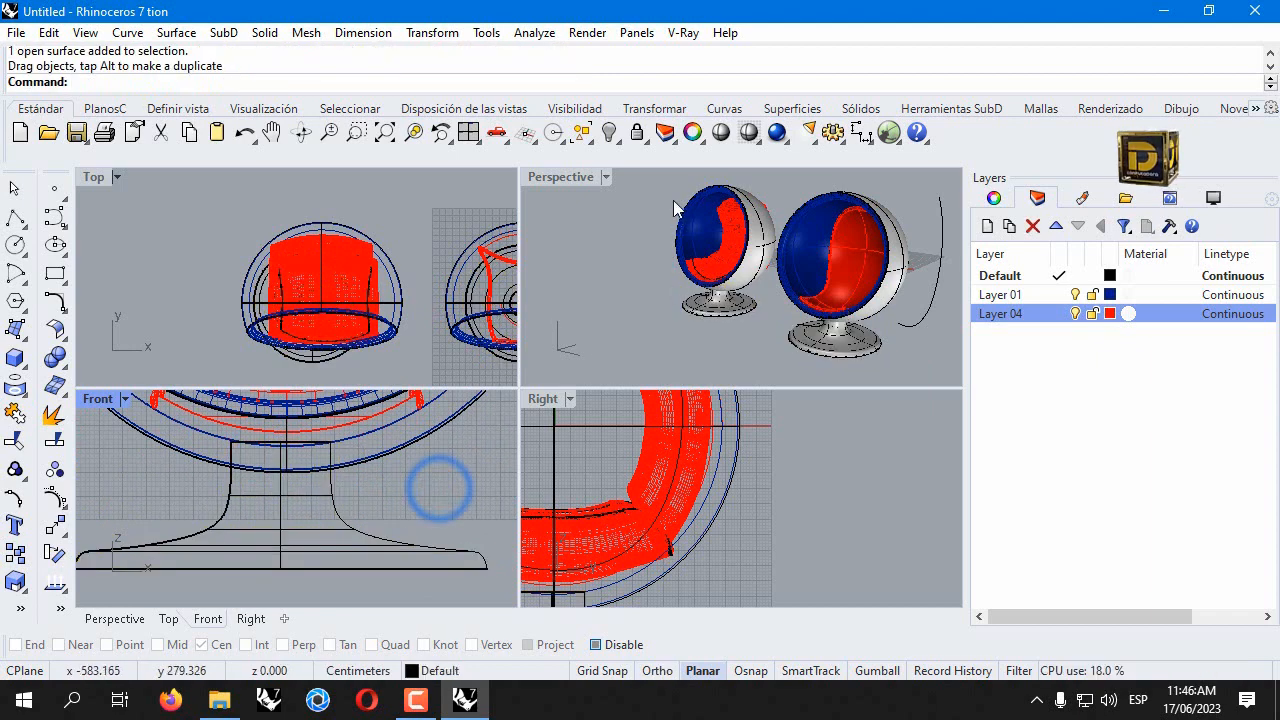
Maximize the Perspective view, hide the leftover profile curve beside the second chair, and fit both chairs in view.
double_click(565, 176)
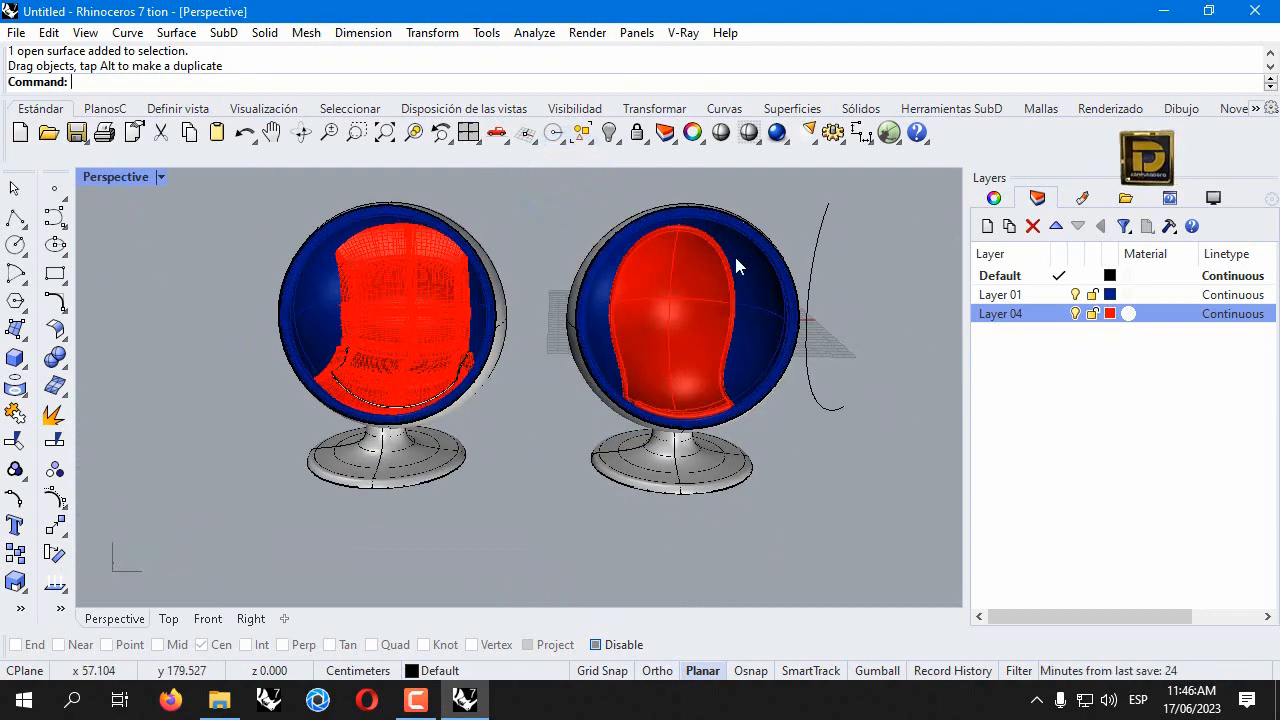
left_click_drag(847, 217, 805, 223)
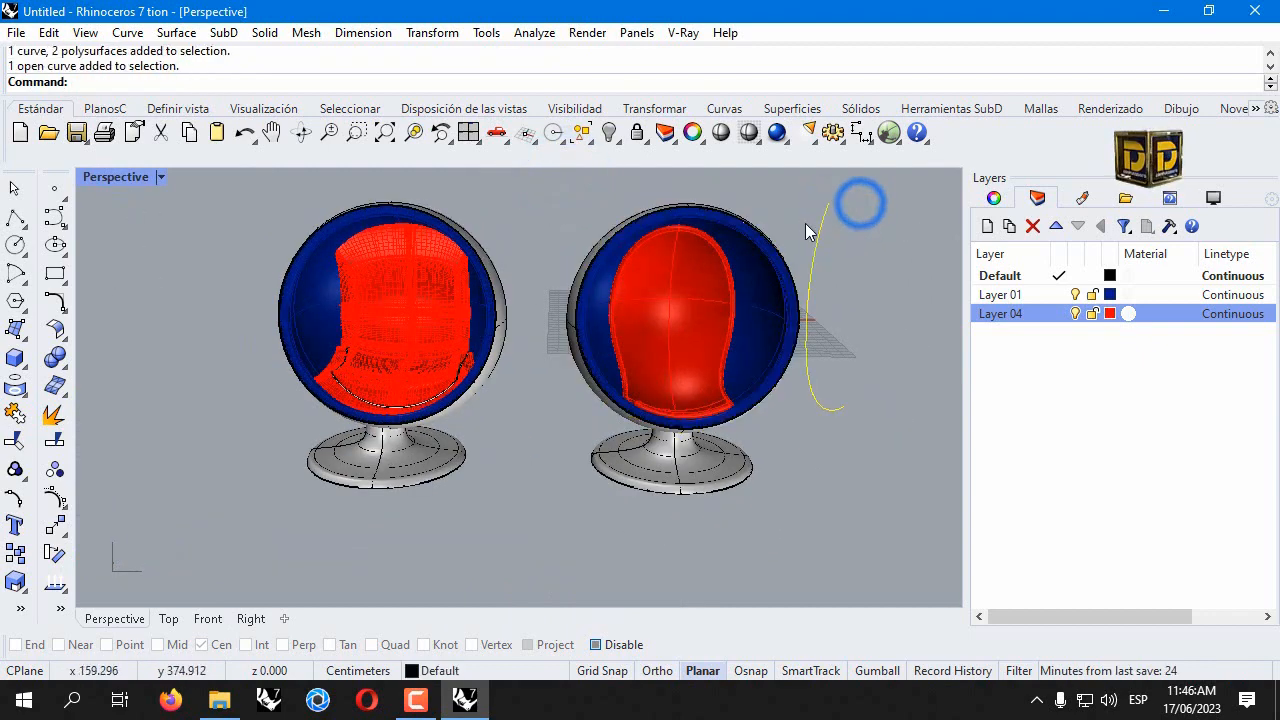
left_click(609, 132)
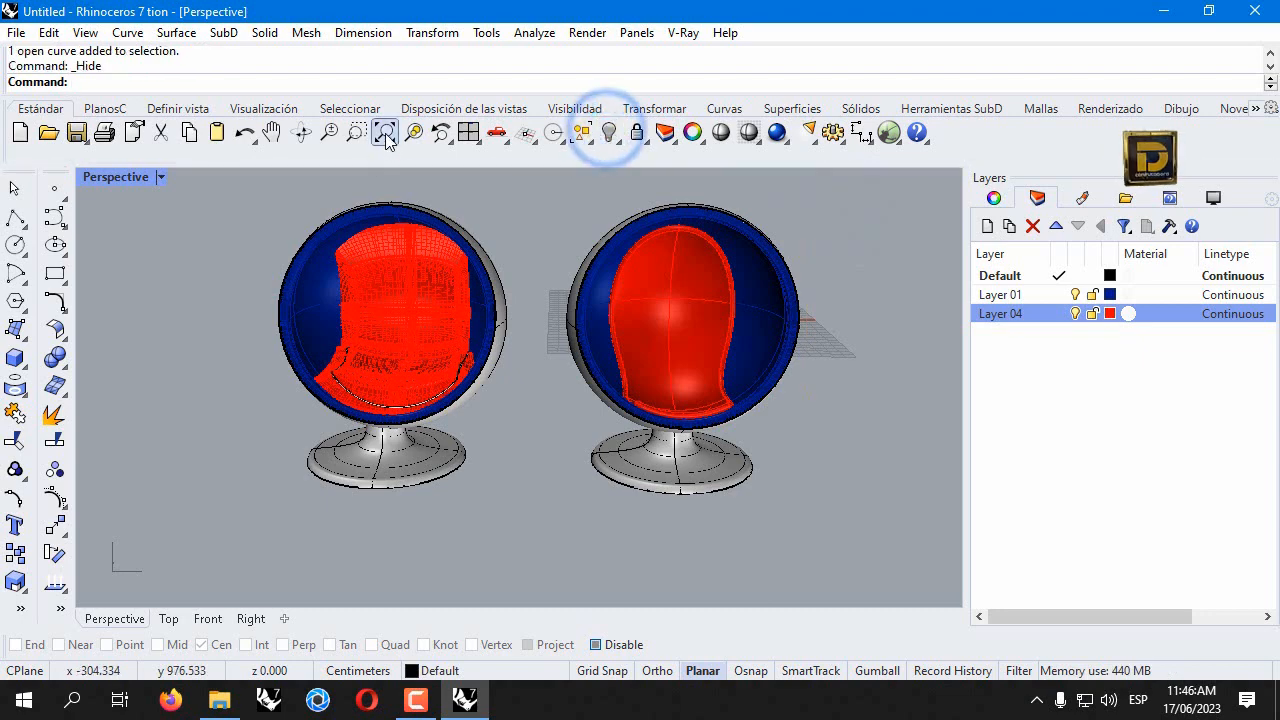
right_click(385, 133)
Show the Perspective view in Pen display mode and examine both chairs from another angle.
left_click(152, 176)
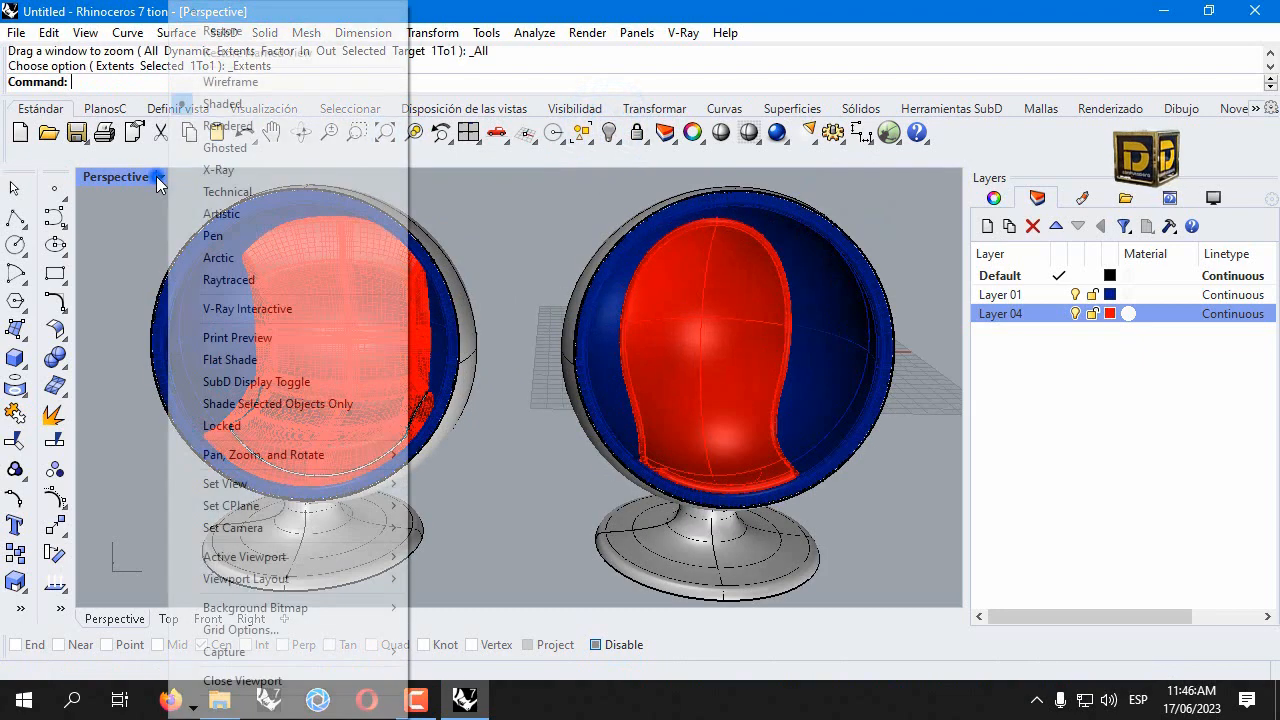
left_click(240, 237)
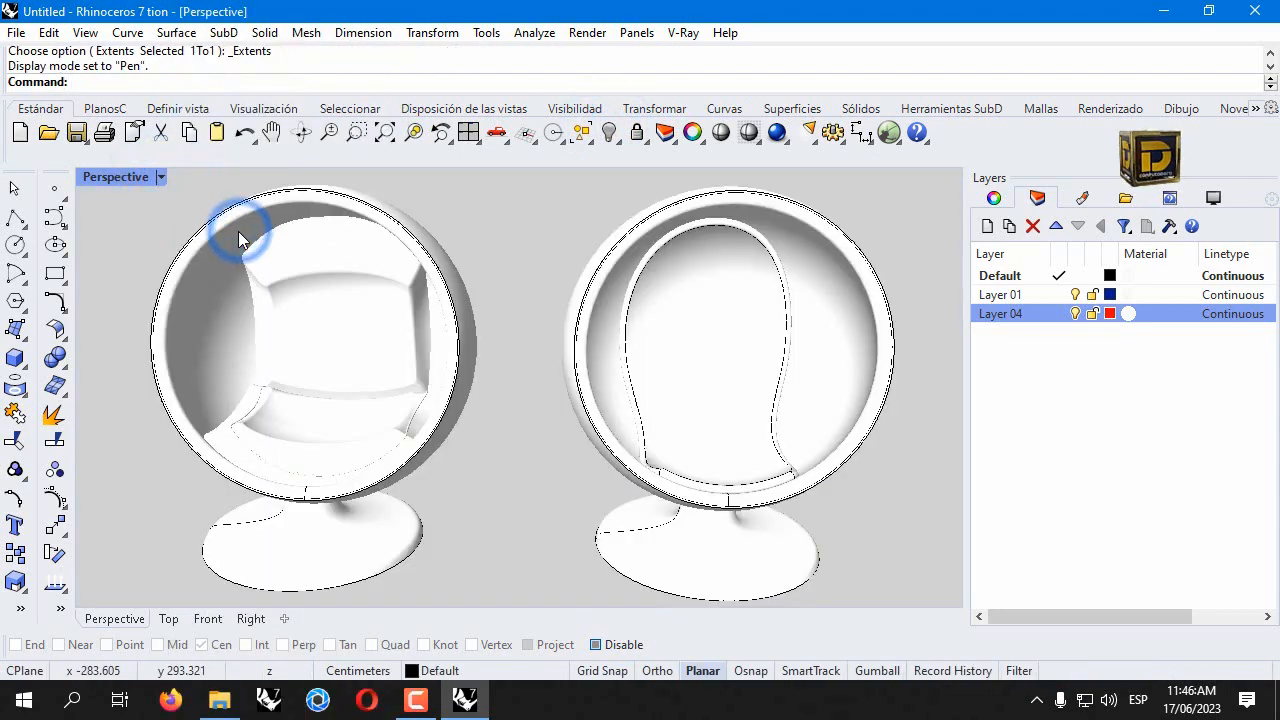
right_click_drag(345, 349, 512, 283)
scroll(554, 310, "down", 3)
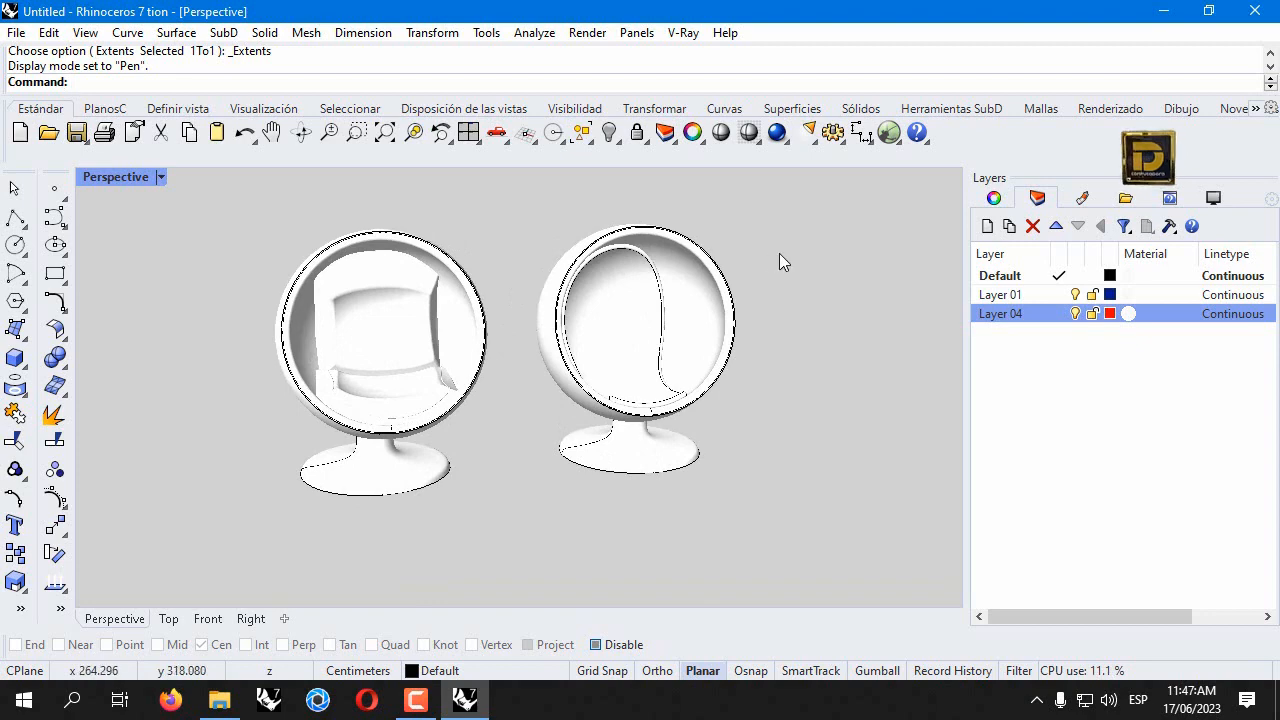
Hide the second chair with its cushion and pedestal, and save the model as SILLA ESFERA.3dm.
left_click_drag(675, 360, 541, 531)
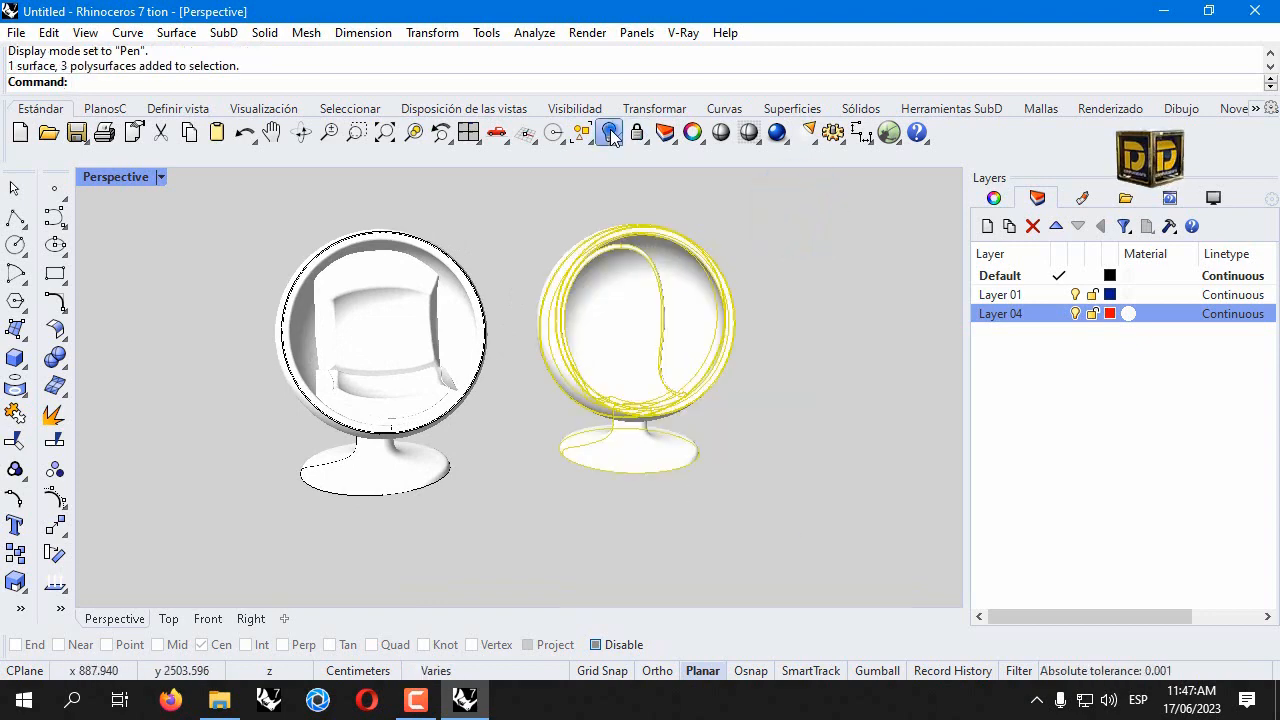
left_click(610, 133)
left_click(16, 32)
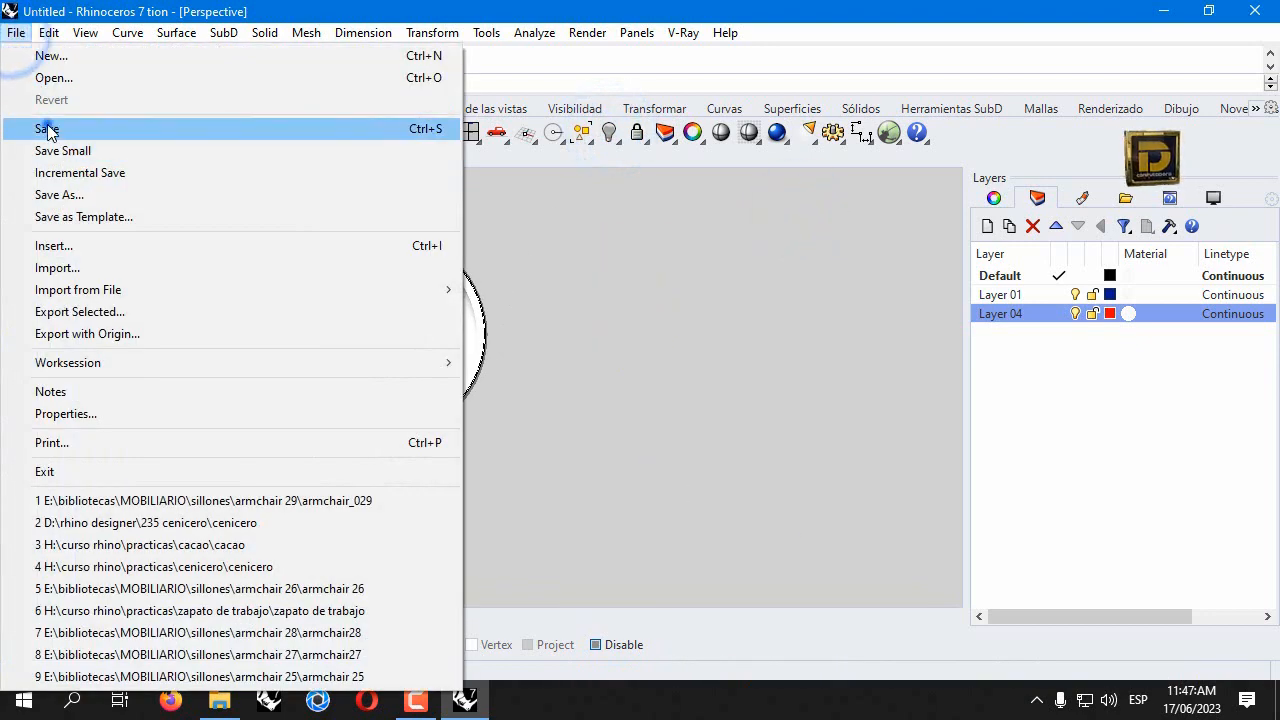
left_click(47, 129)
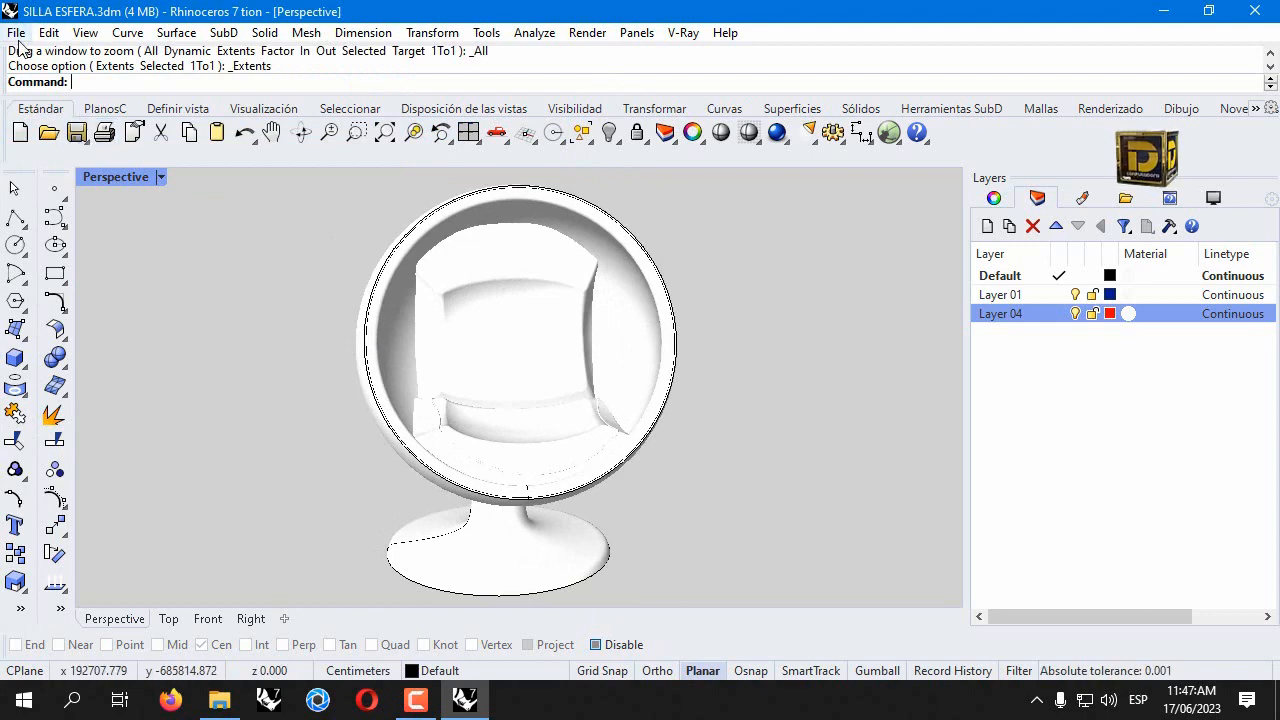
left_click(16, 33)
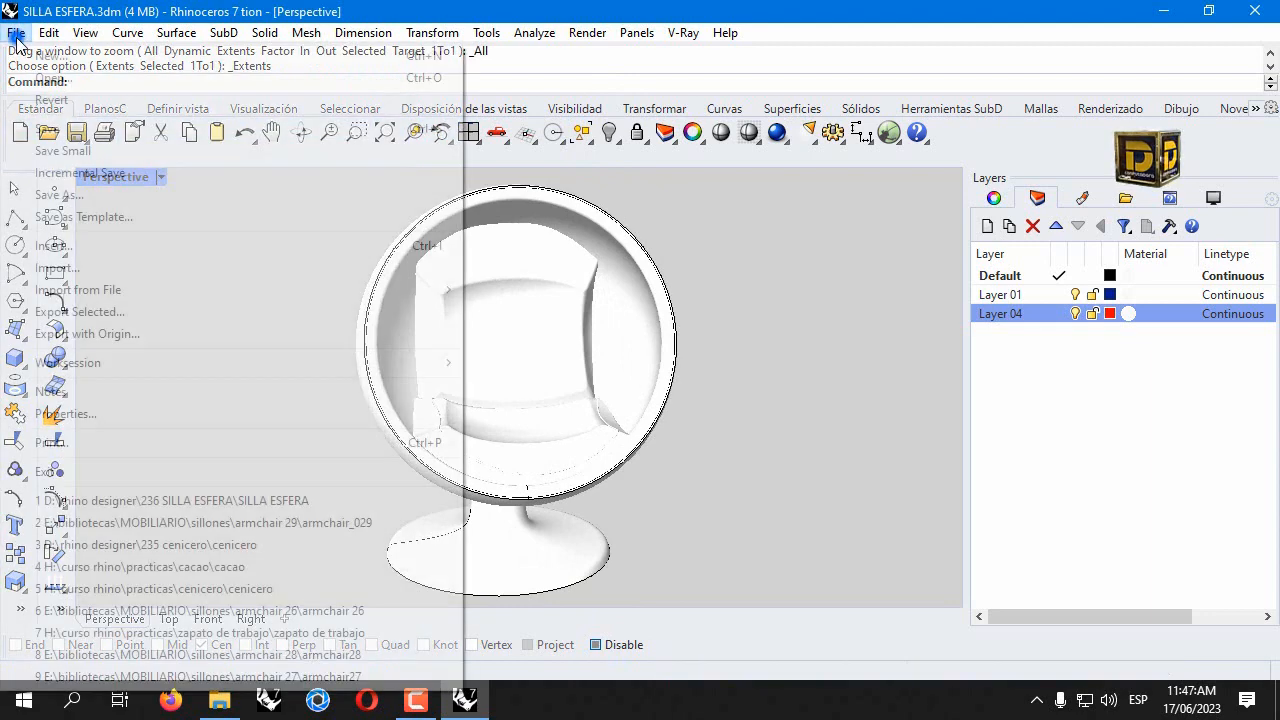
left_click(56, 130)
Return the Perspective view to Shaded display and hide the leftover cushion outline curves beside the chair.
right_click_drag(563, 358, 534, 417)
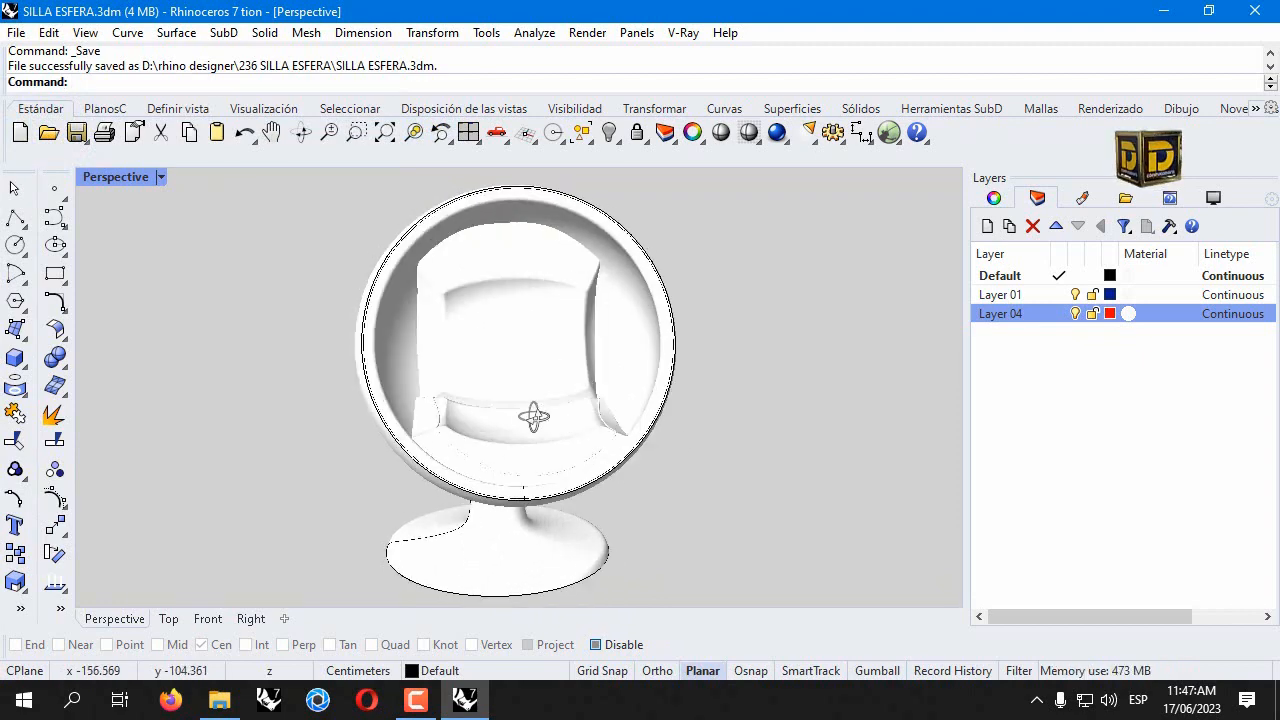
left_click(160, 176)
left_click(220, 103)
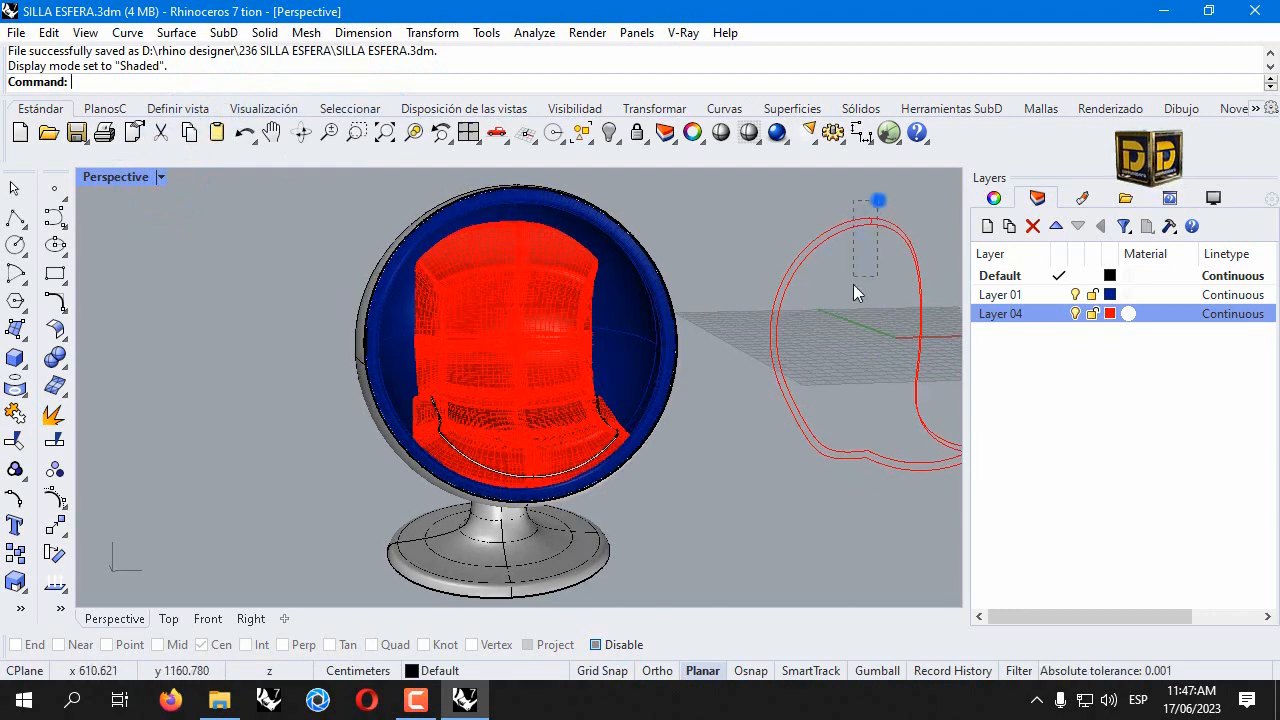
left_click_drag(853, 284, 854, 285)
left_click(609, 132)
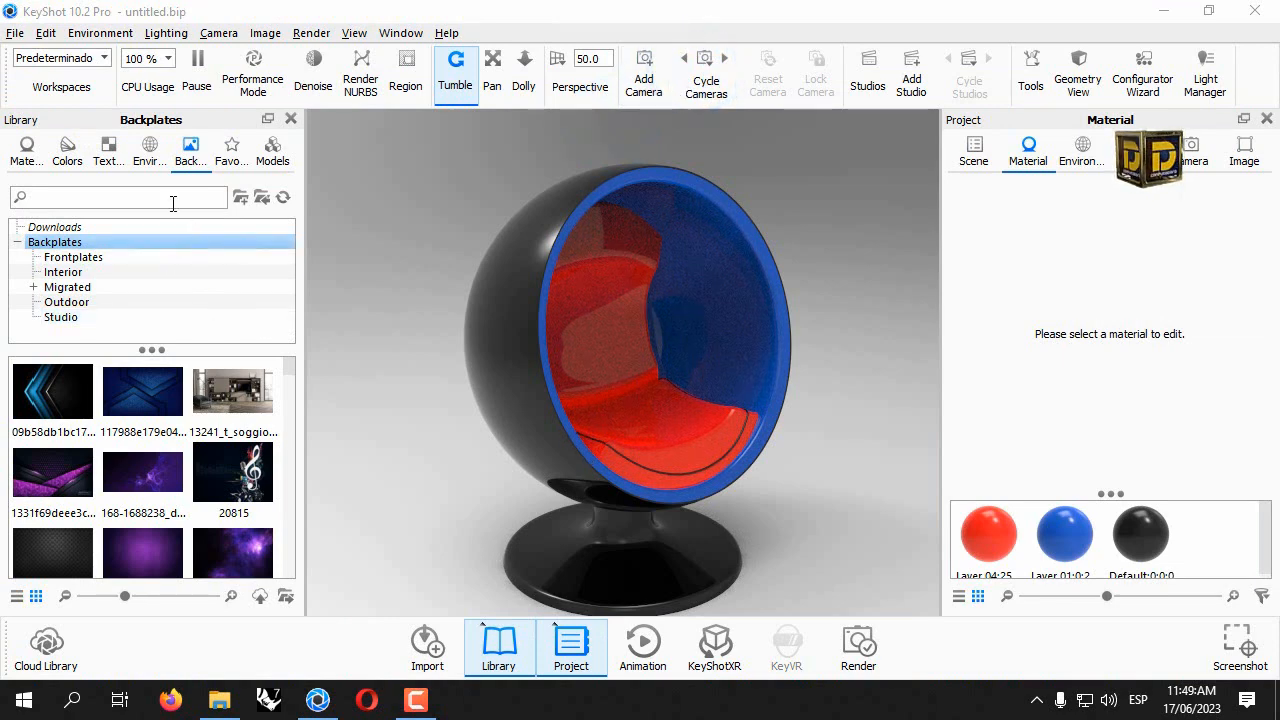
In KeyShot, apply the Conference_Room_3k environment to the scene with the imported chair.
left_click(149, 150)
left_click_drag(76, 400, 364, 247)
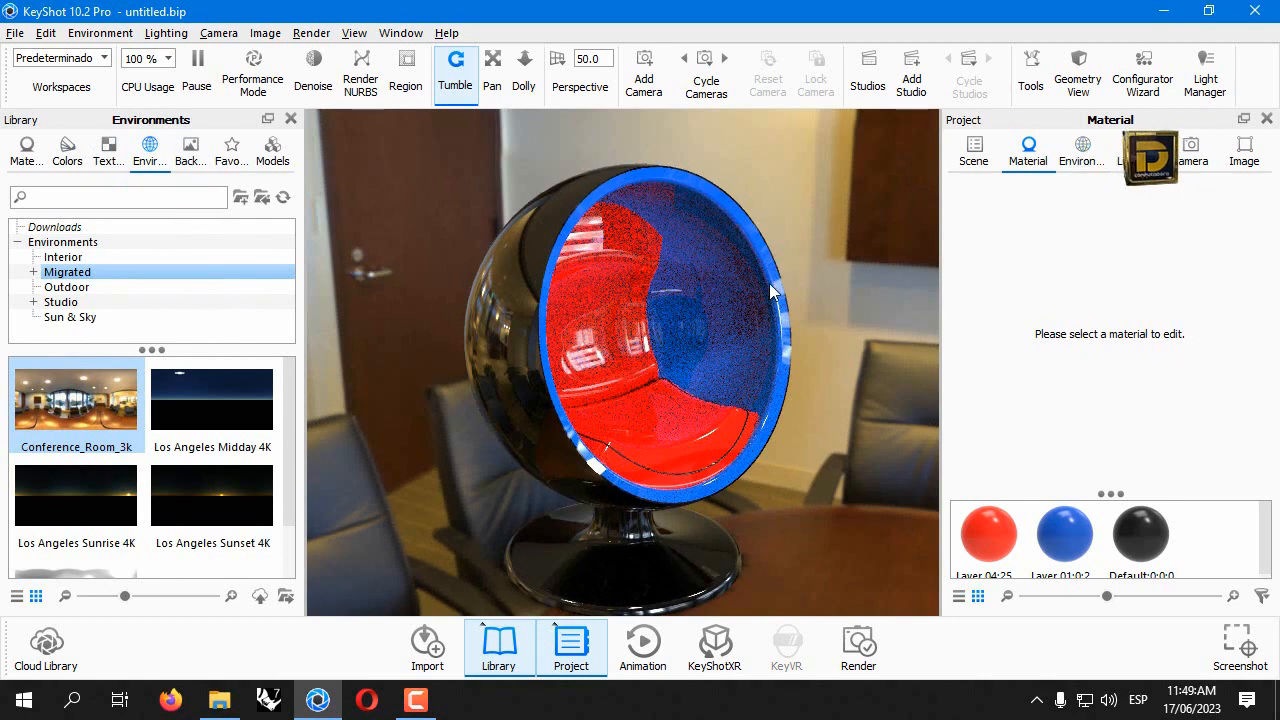
Apply the Paint Gloss Grey material from the Paint category to the chair's outer shell and pedestal.
left_click(27, 150)
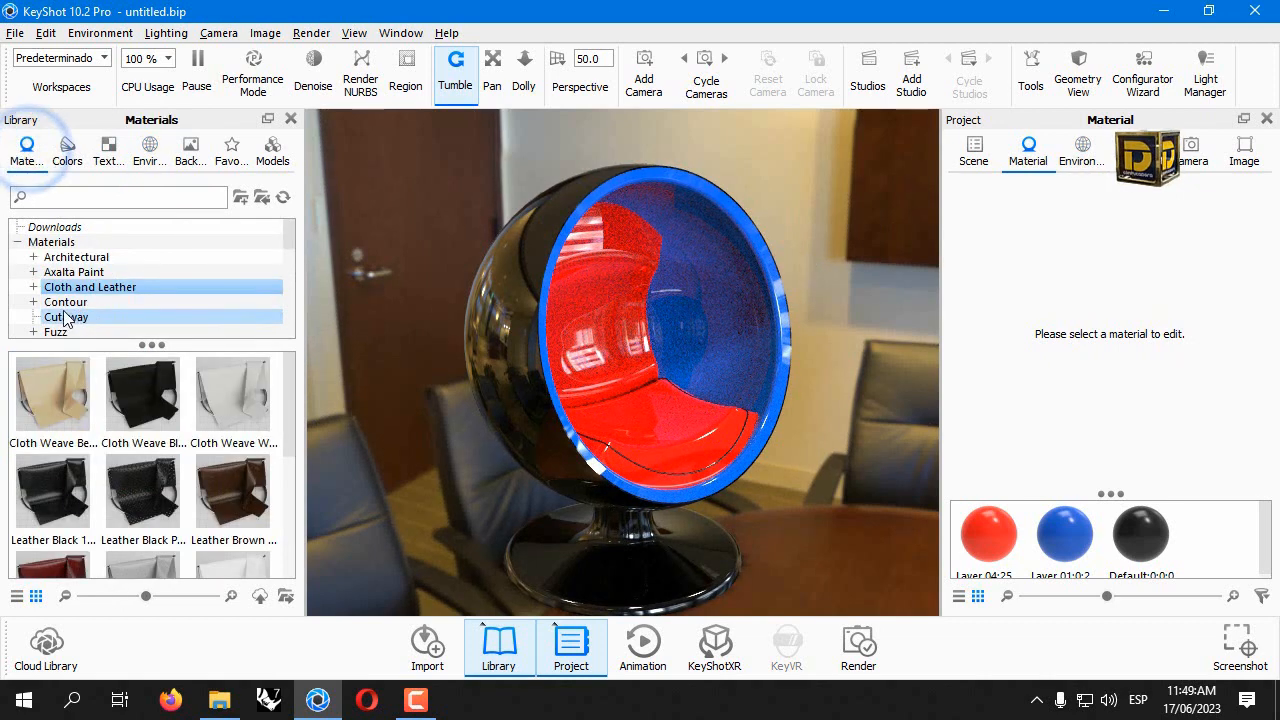
scroll(86, 312, "down", 4)
scroll(77, 291, "down", 2)
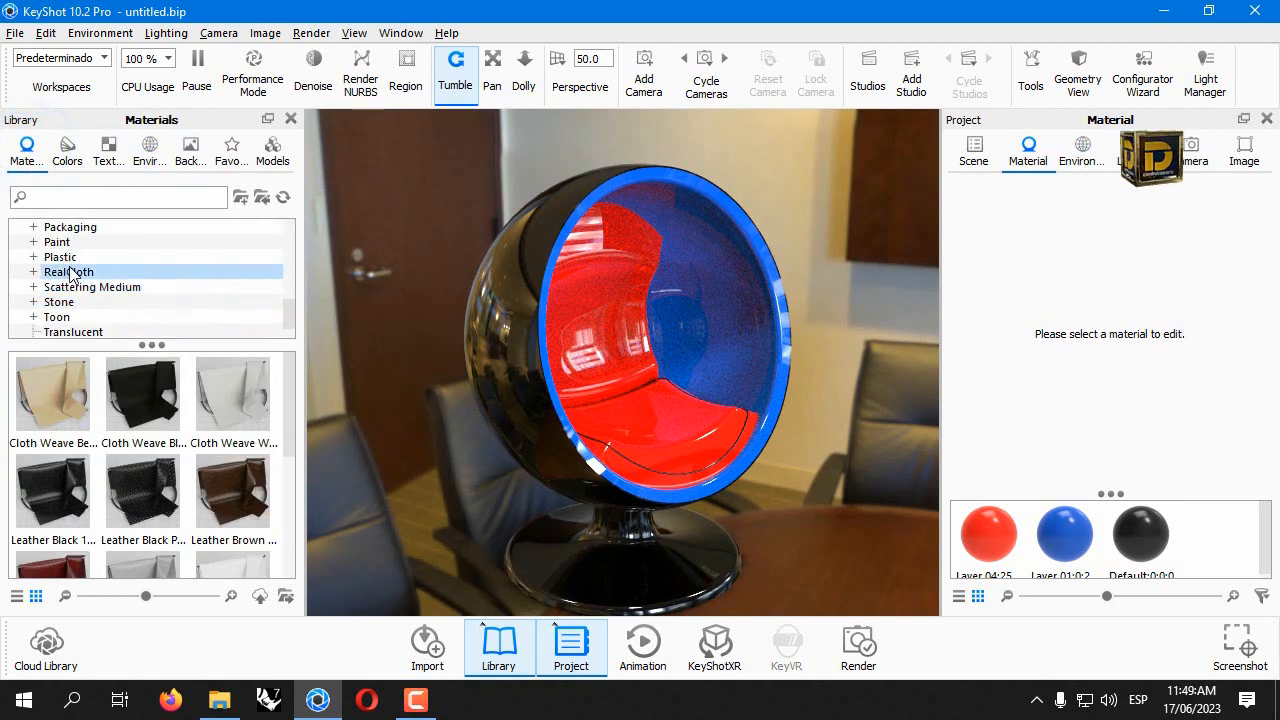
left_click(62, 246)
mouse_move(53, 490)
left_mouse_down()
mouse_move(240, 444)
mouse_move(511, 341)
left_mouse_up()
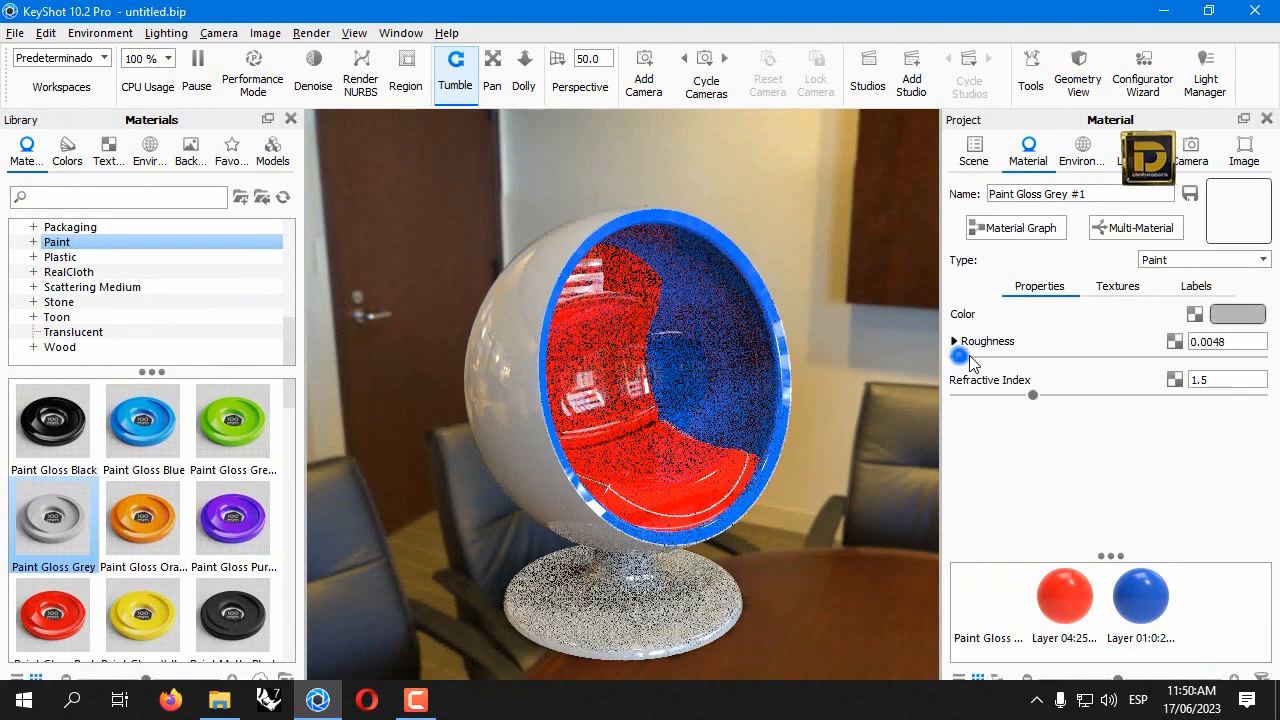
Set the shell paint's roughness to 0.0306 and its colour to light grey #CBCBCB.
left_click_drag(962, 357, 988, 358)
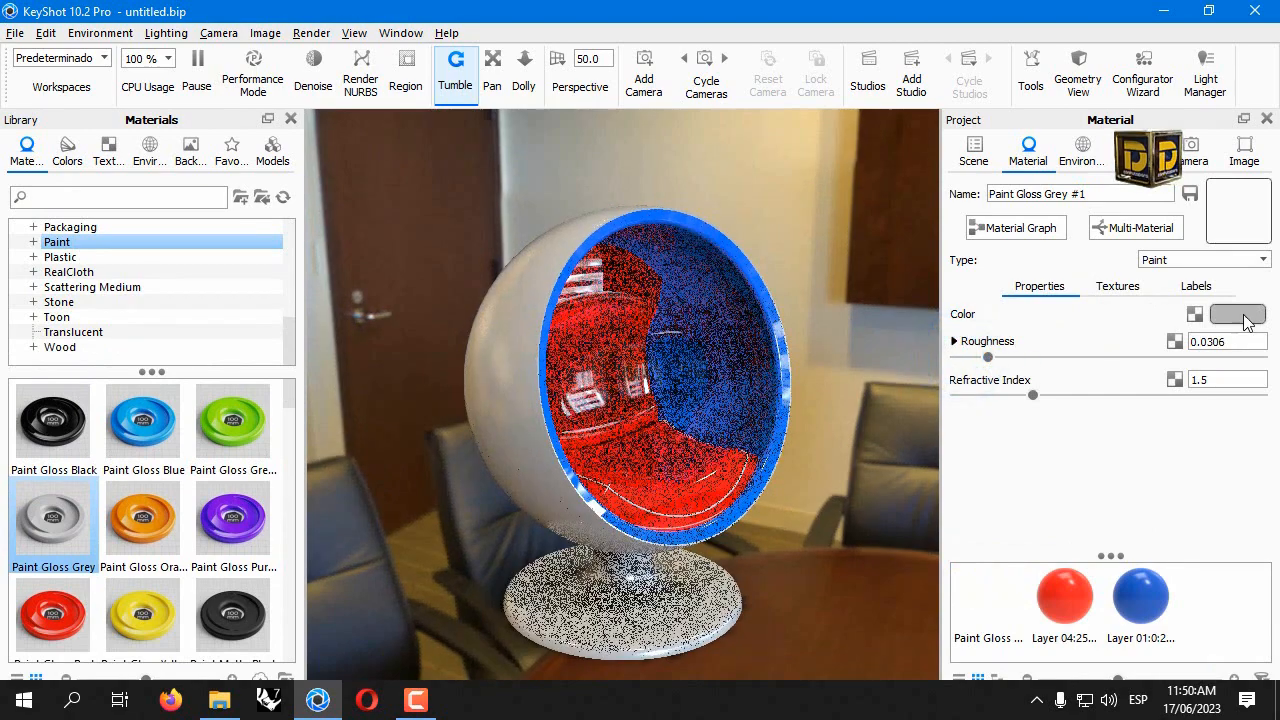
left_click(1245, 316)
left_click_drag(991, 171, 968, 165)
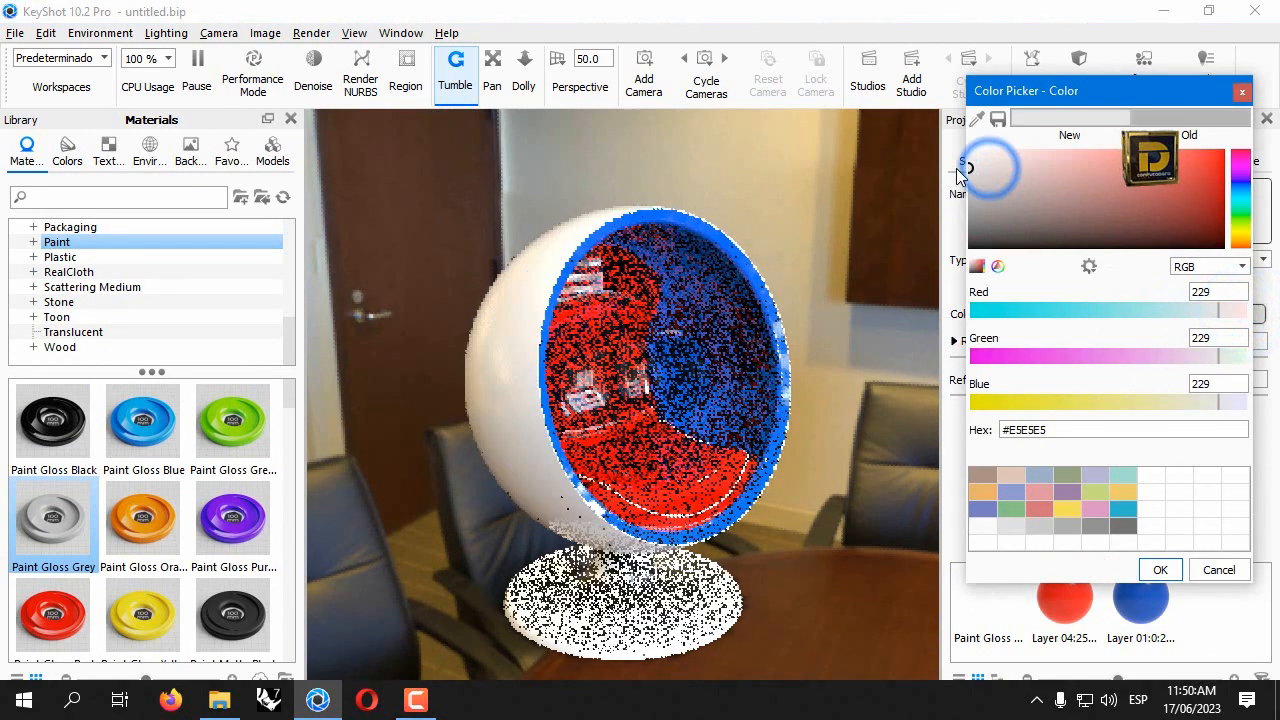
left_click_drag(1005, 210, 975, 187)
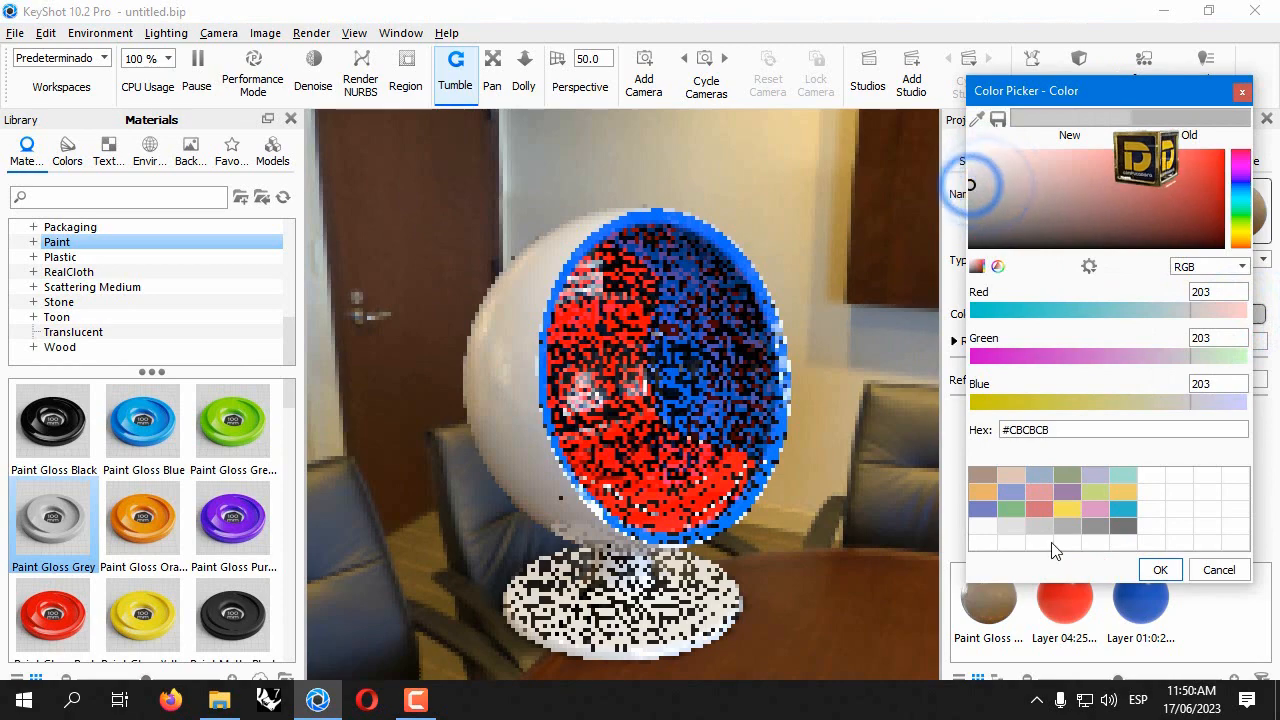
left_click(1158, 570)
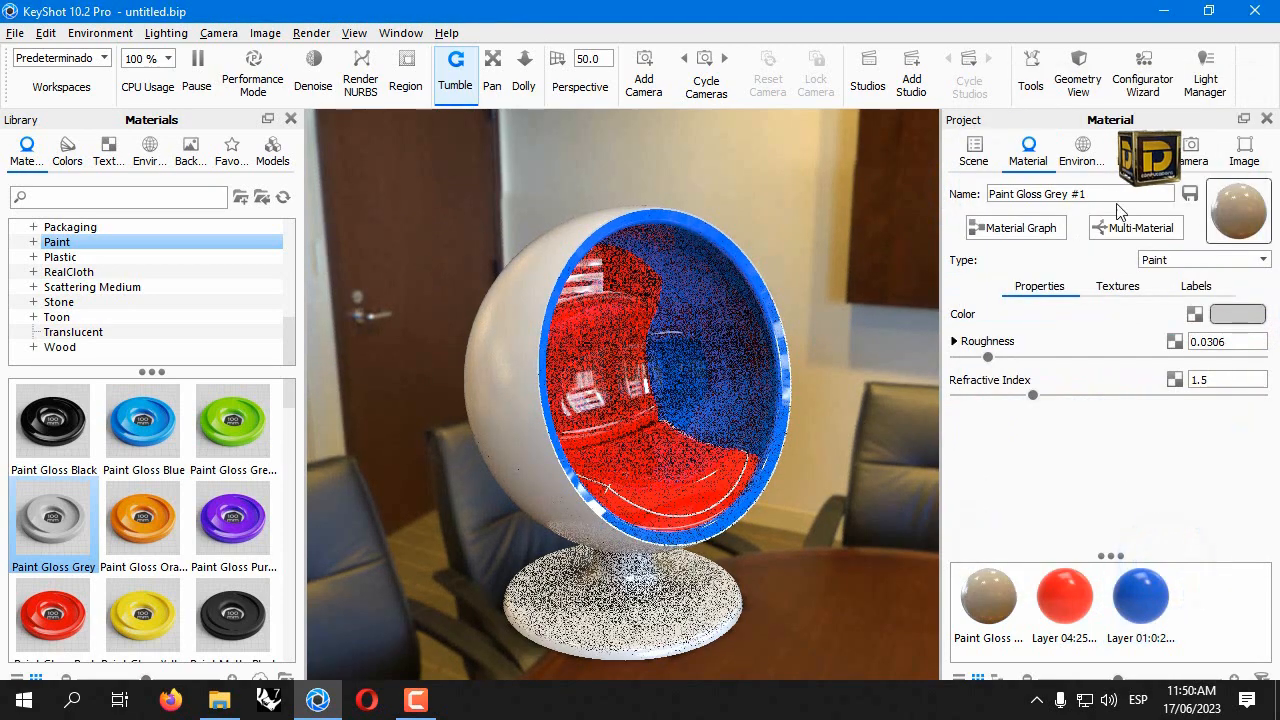
Set the environment's background to a plain white Color instead of the lighting environment.
left_click(189, 150)
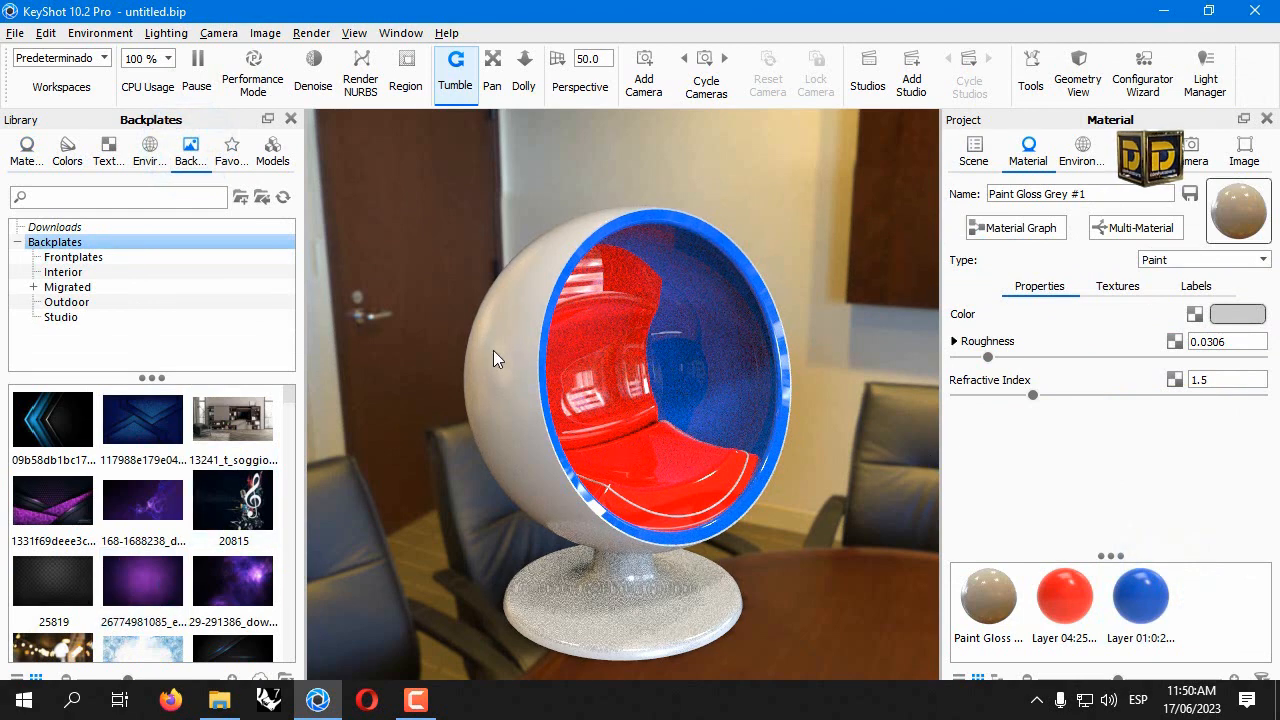
left_click(1085, 155)
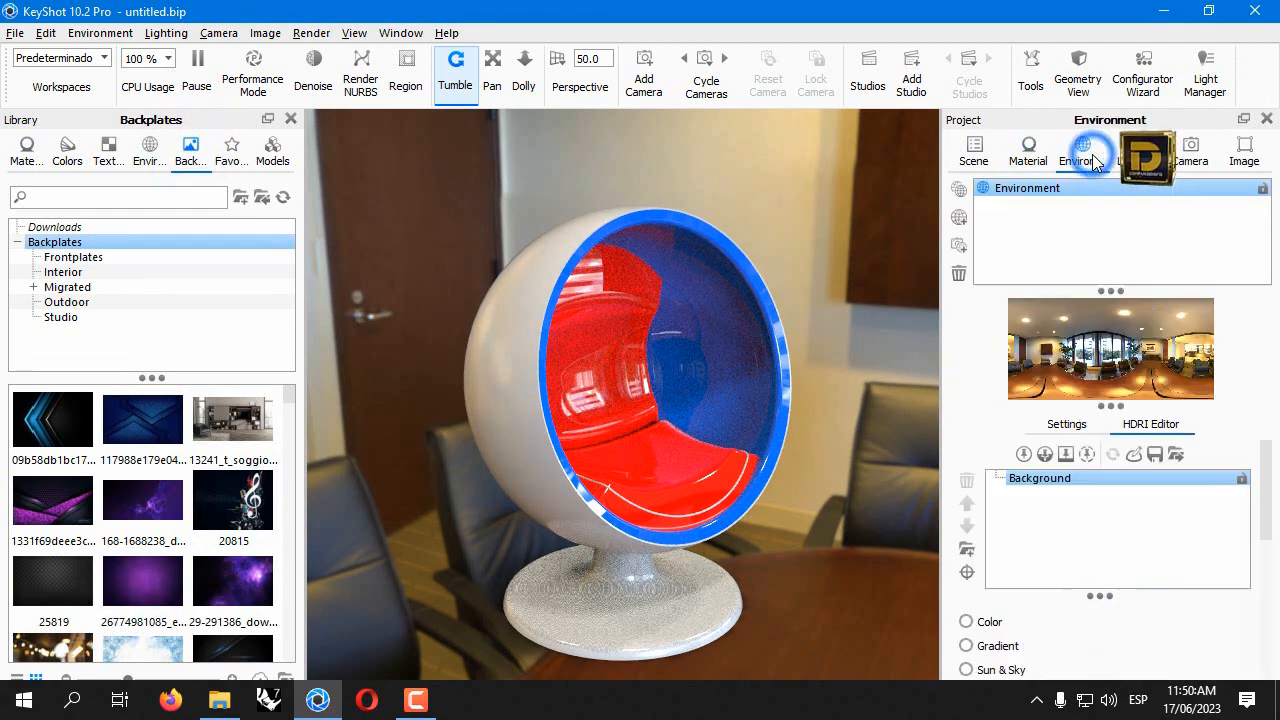
left_click(1062, 424)
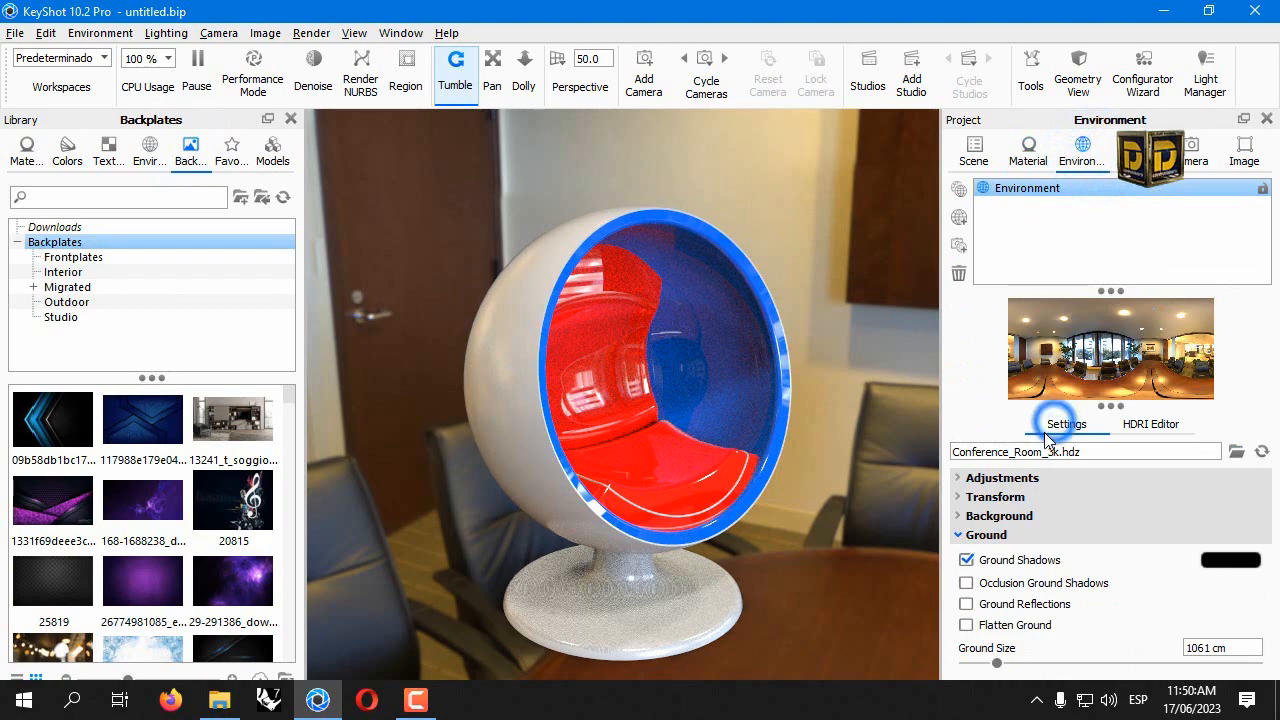
left_click(986, 516)
left_click(985, 565)
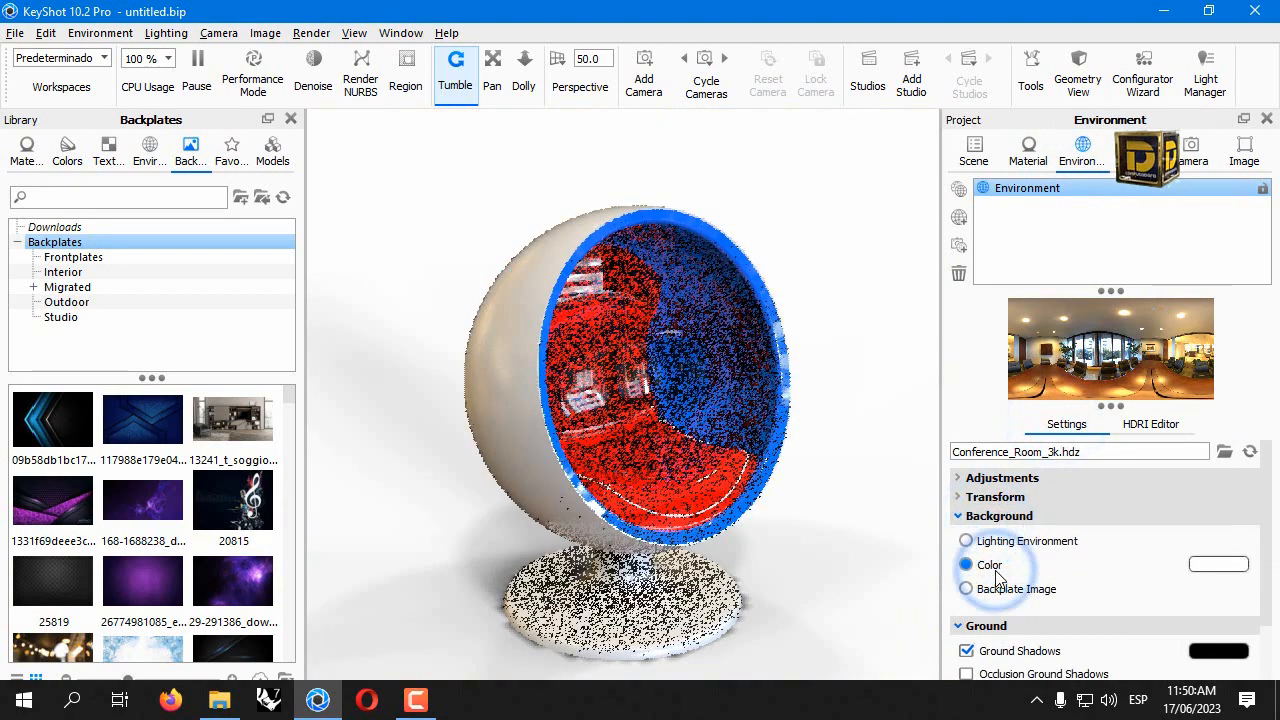
Try the white-and-blue abstract backplate, and replace it with the cream elegant backplate with gold diagonal stripes.
scroll(175, 468, "down", 5)
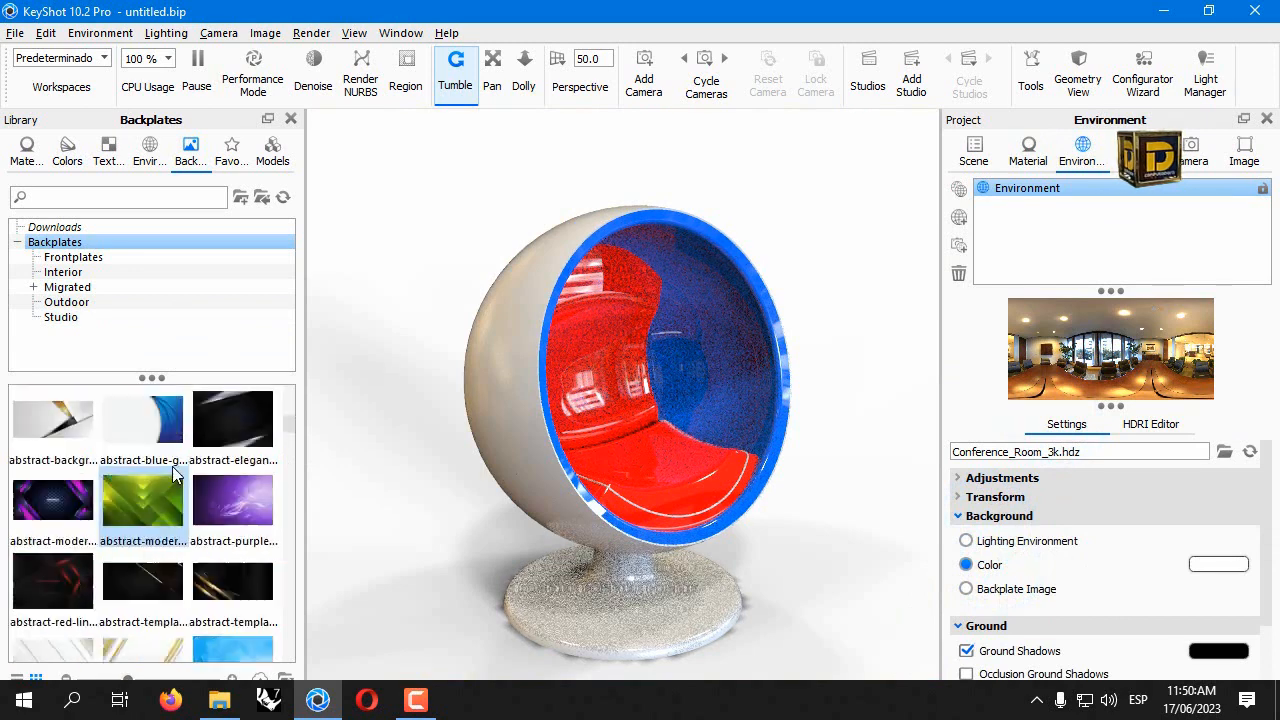
left_click_drag(157, 435, 371, 323)
scroll(107, 520, "down", 3)
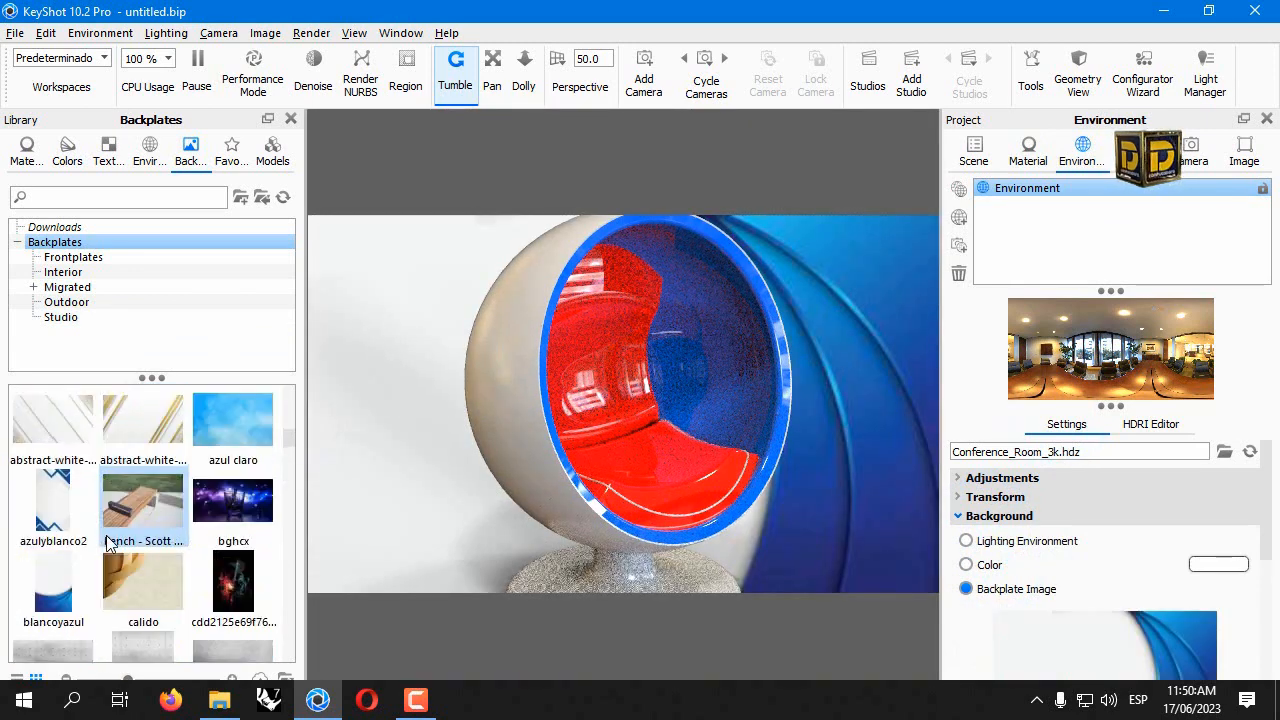
scroll(124, 508, "down", 3)
scroll(128, 470, "down", 8)
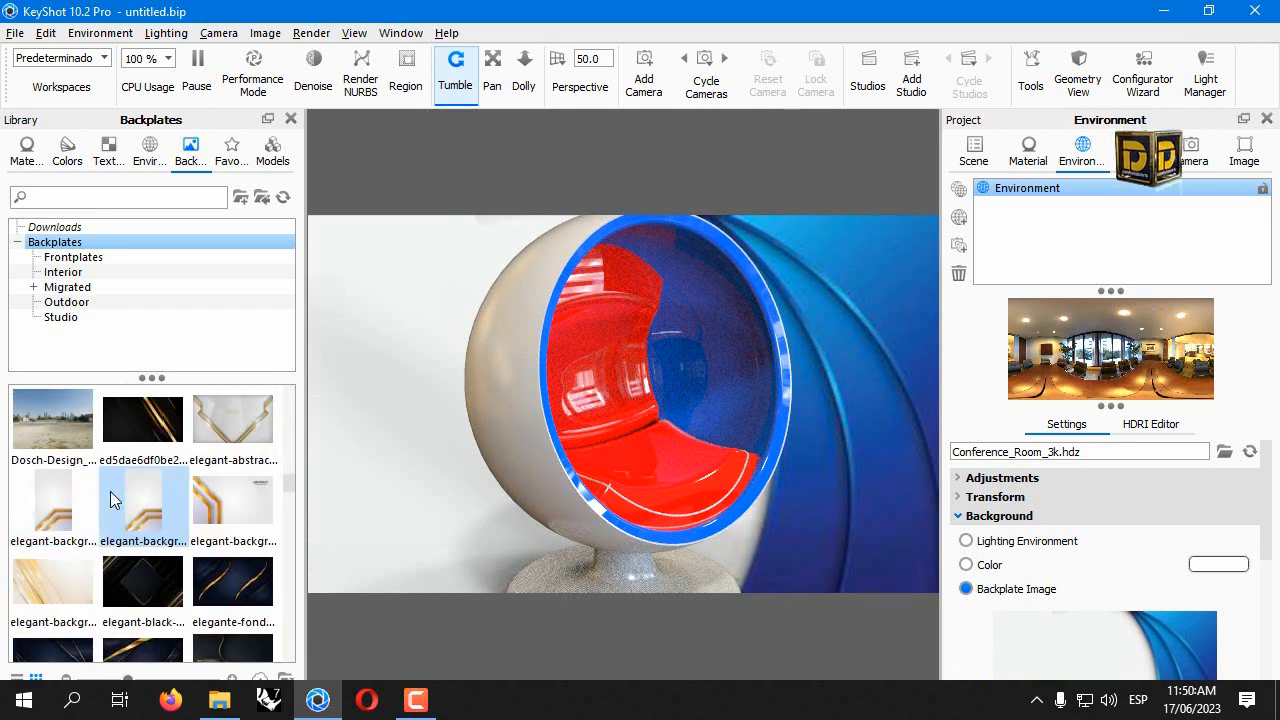
left_click_drag(65, 570, 364, 396)
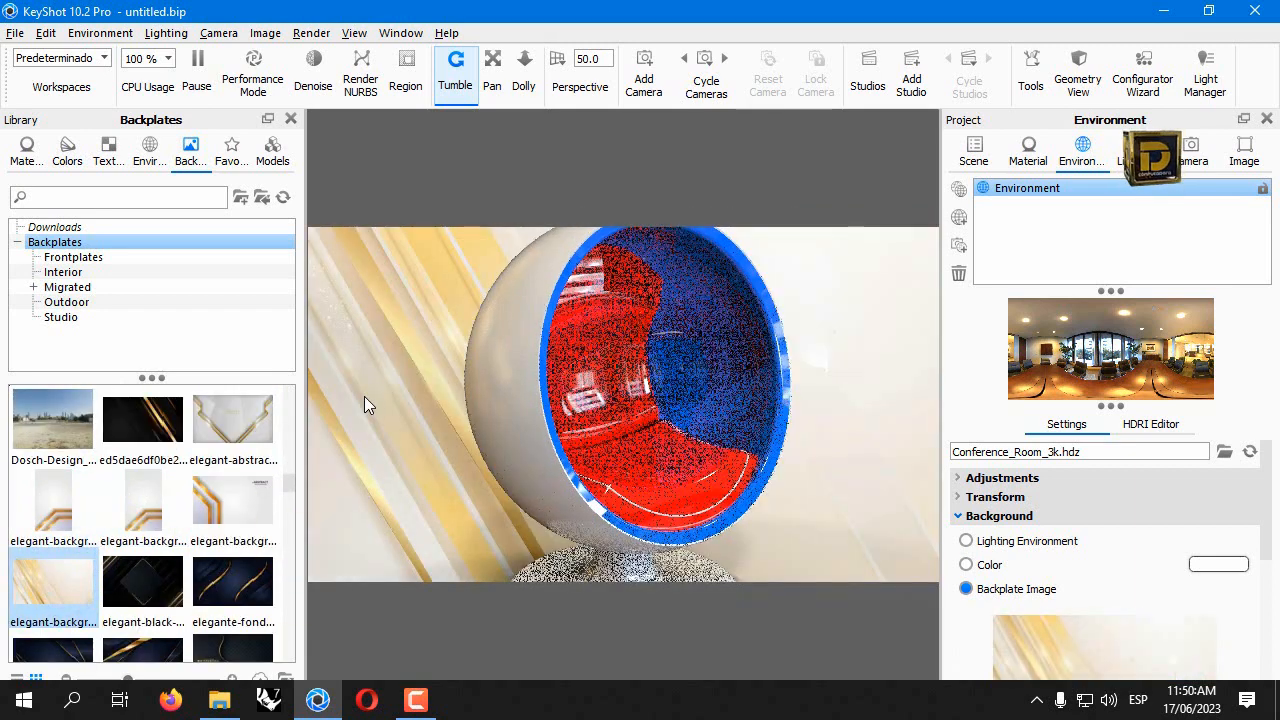
Try the istockphoto backplate with a navy corner, gold diagonal bands and a white area behind the chair.
scroll(152, 496, "down", 5)
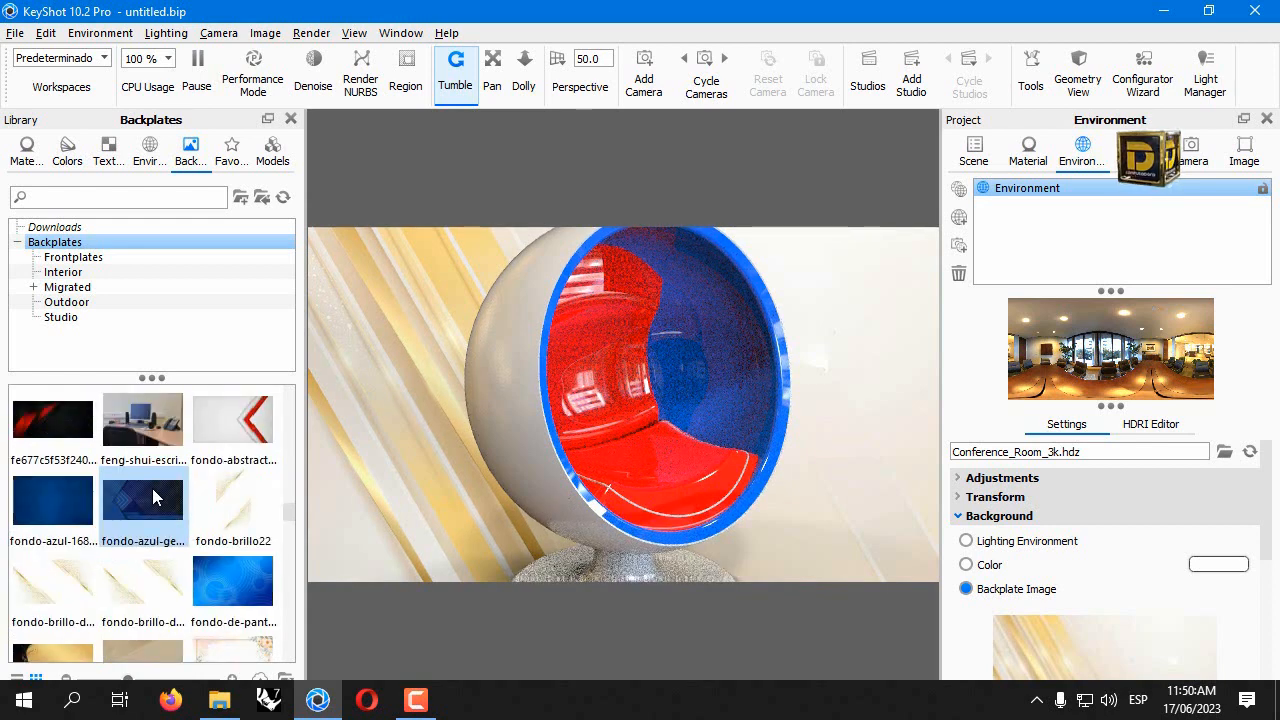
scroll(152, 488, "down", 10)
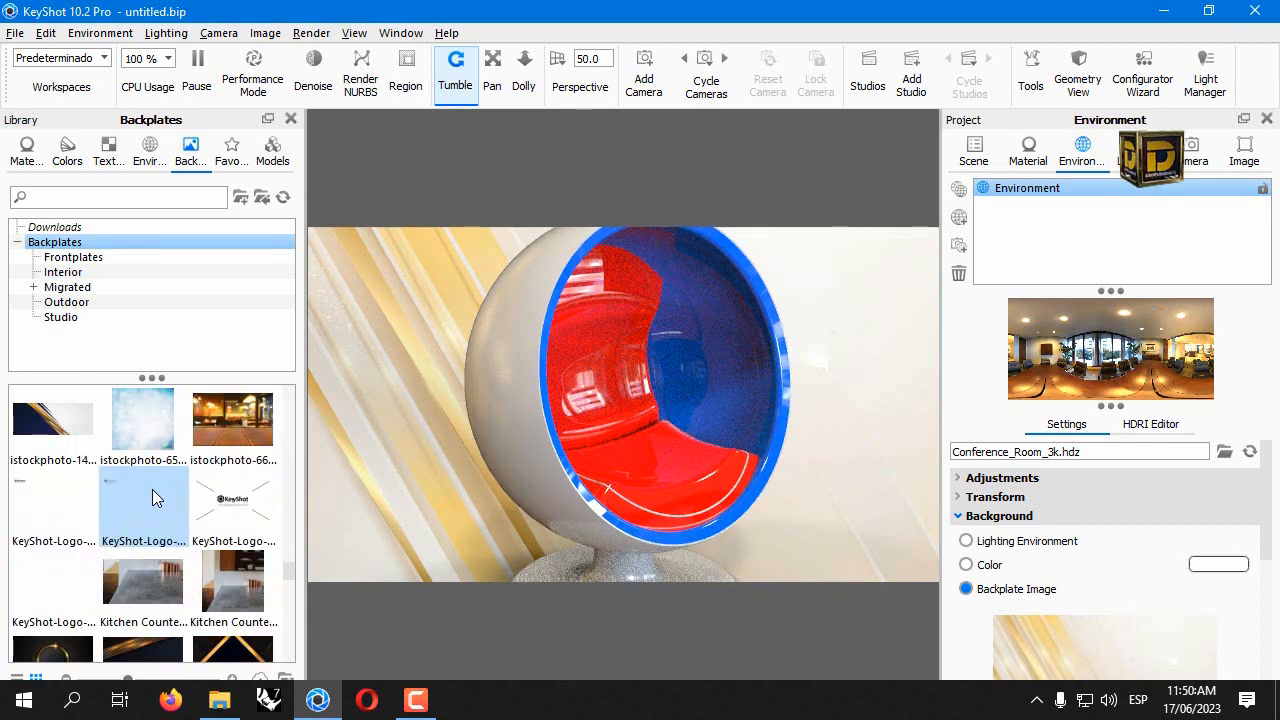
left_click_drag(52, 418, 380, 395)
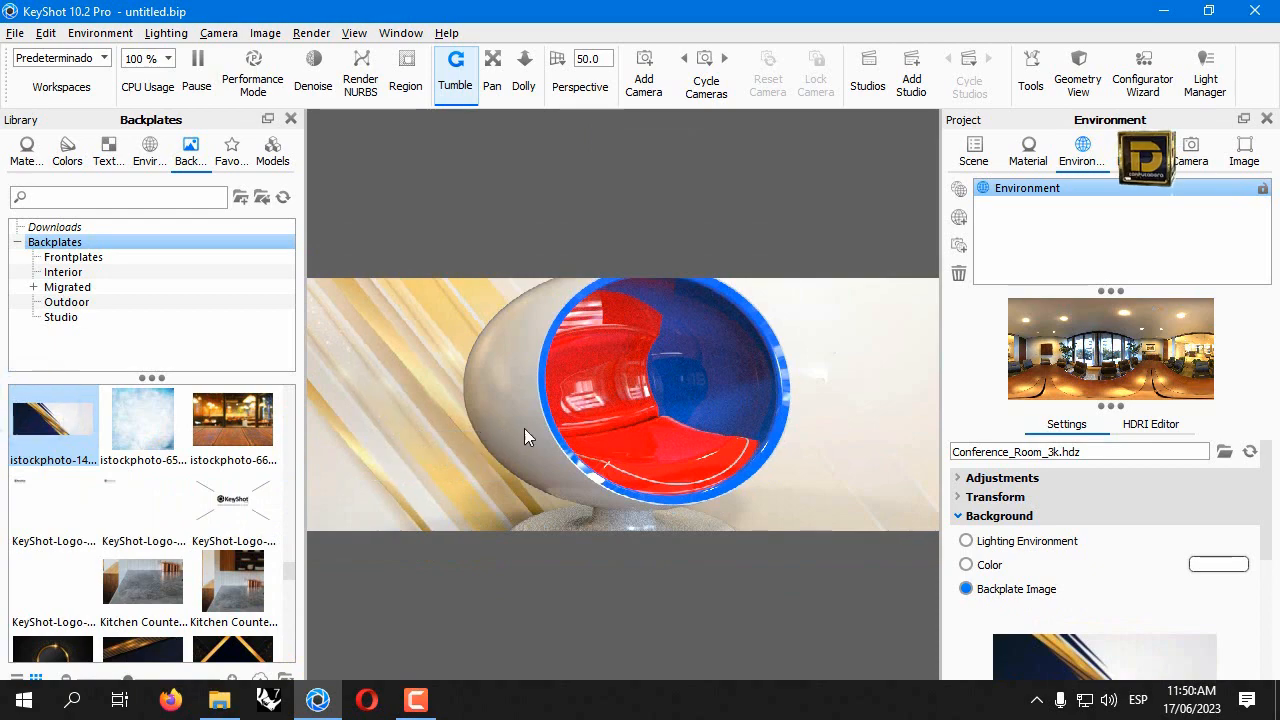
Apply the white presentation backplate with gold diagonal stripes, with the whole chair framed smaller within the image.
scroll(30, 490, "down", 3)
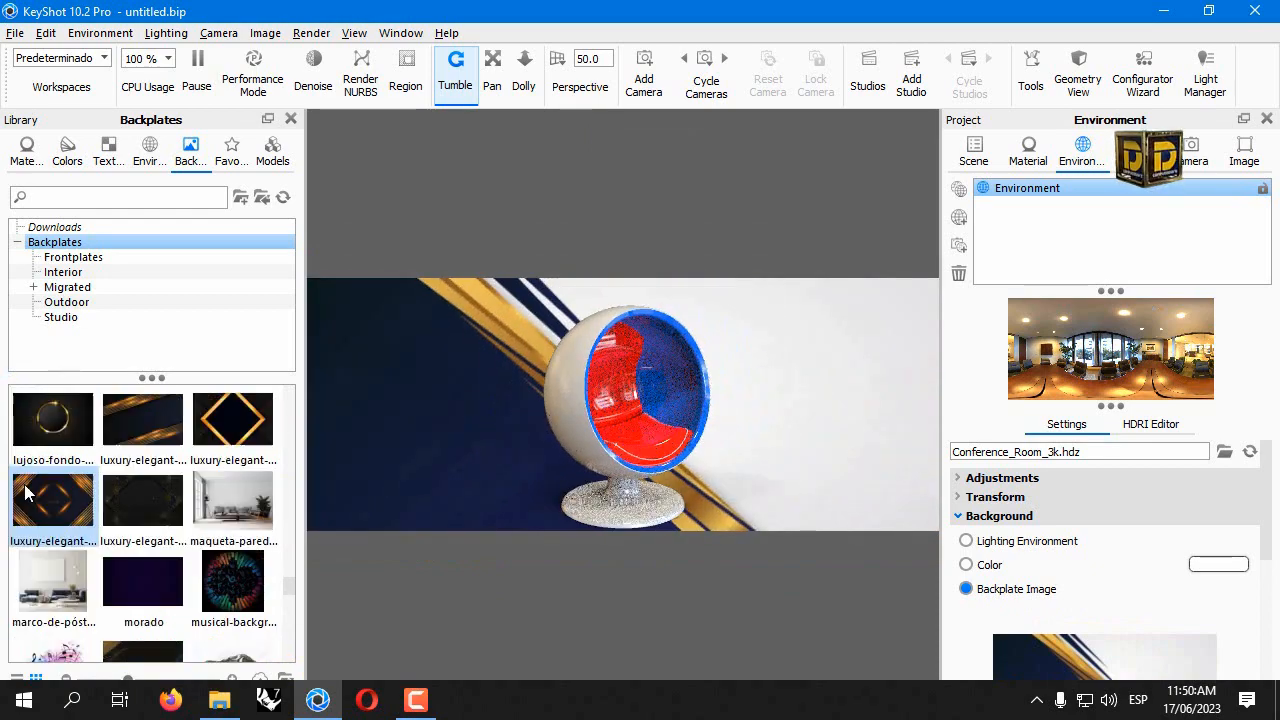
scroll(147, 527, "down", 3)
left_click_drag(52, 580, 508, 410)
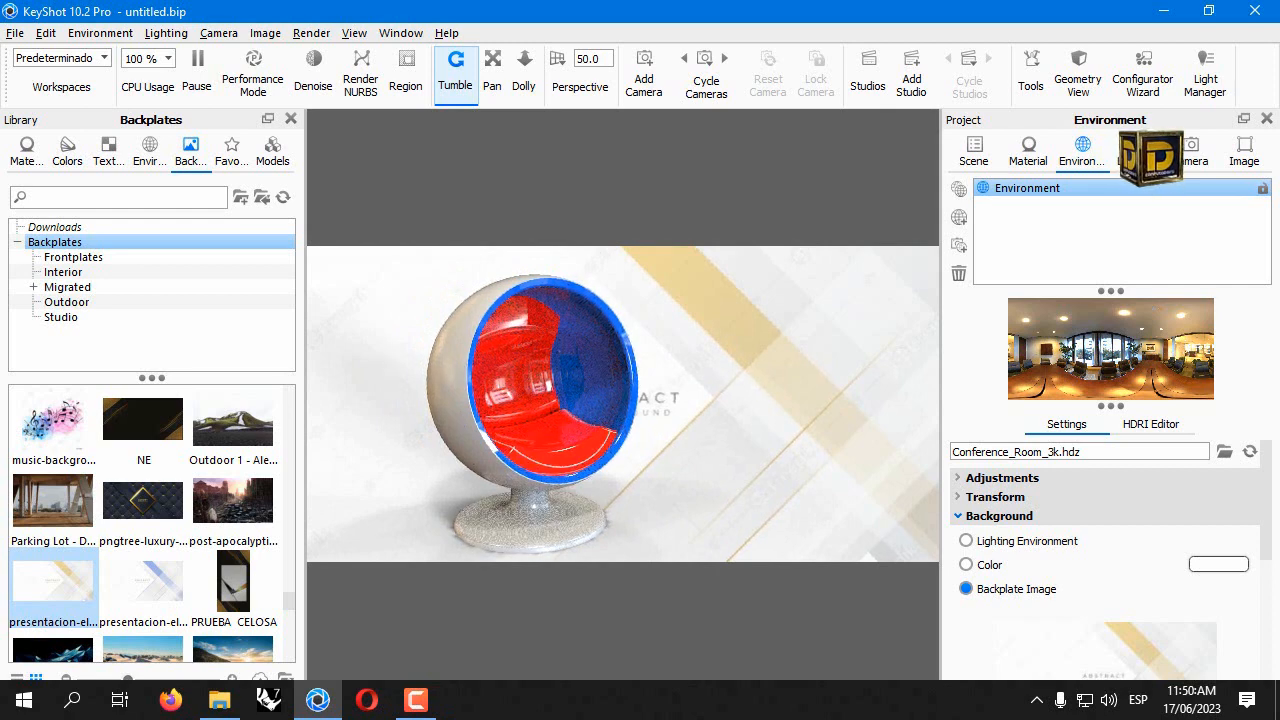
Apply the Cloth Weave Beige material from the Cloth and Leather category to the chair shell's interior and open it for editing.
left_click(24, 160)
scroll(143, 317, "up", 5)
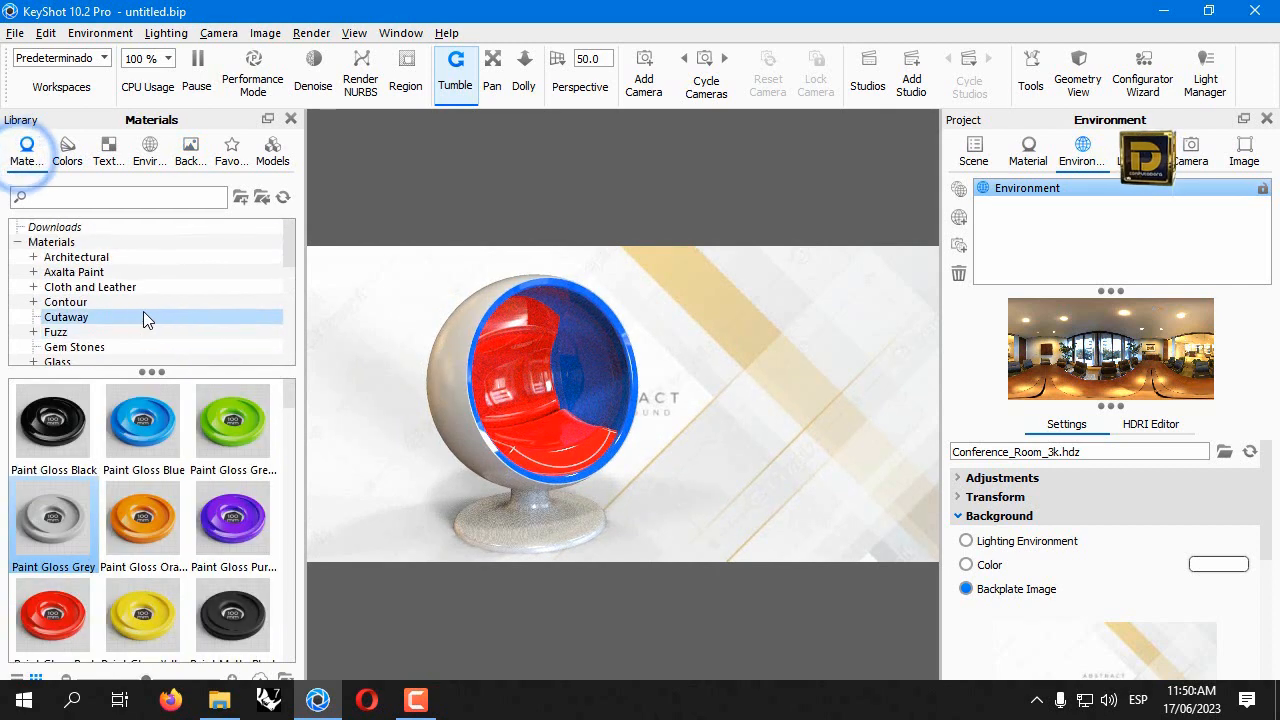
left_click(66, 287)
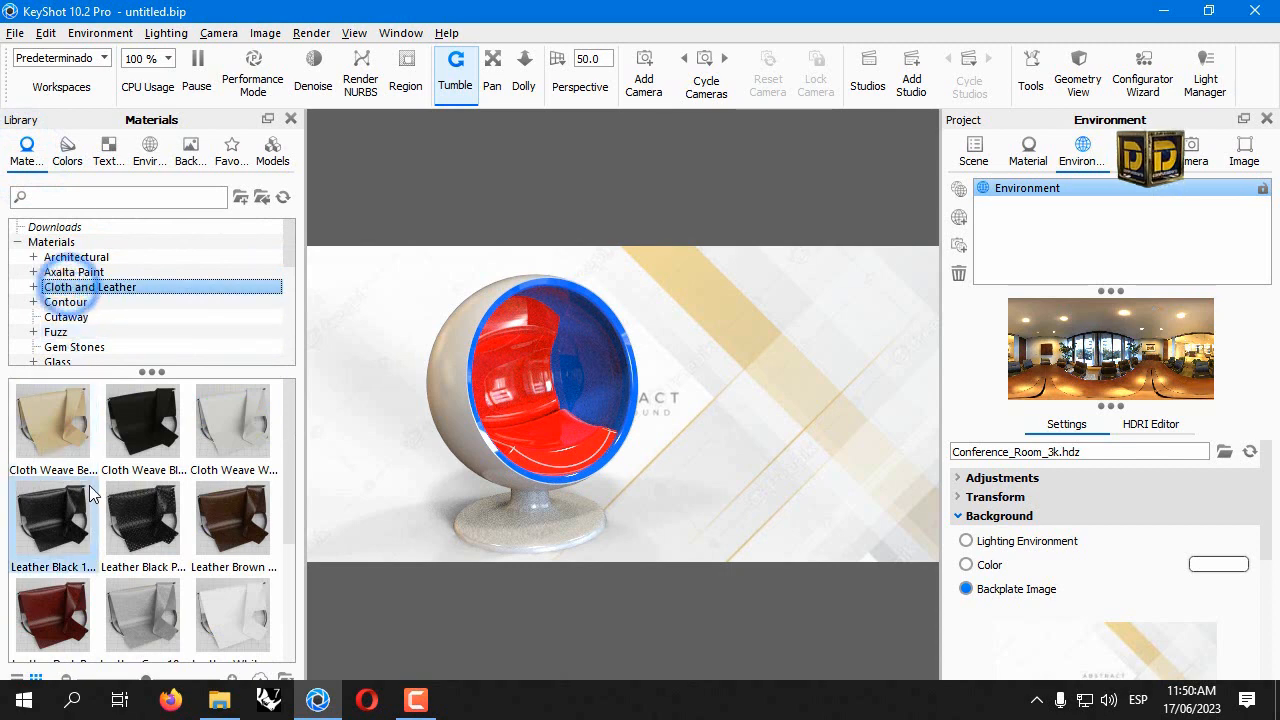
left_click_drag(47, 418, 596, 362)
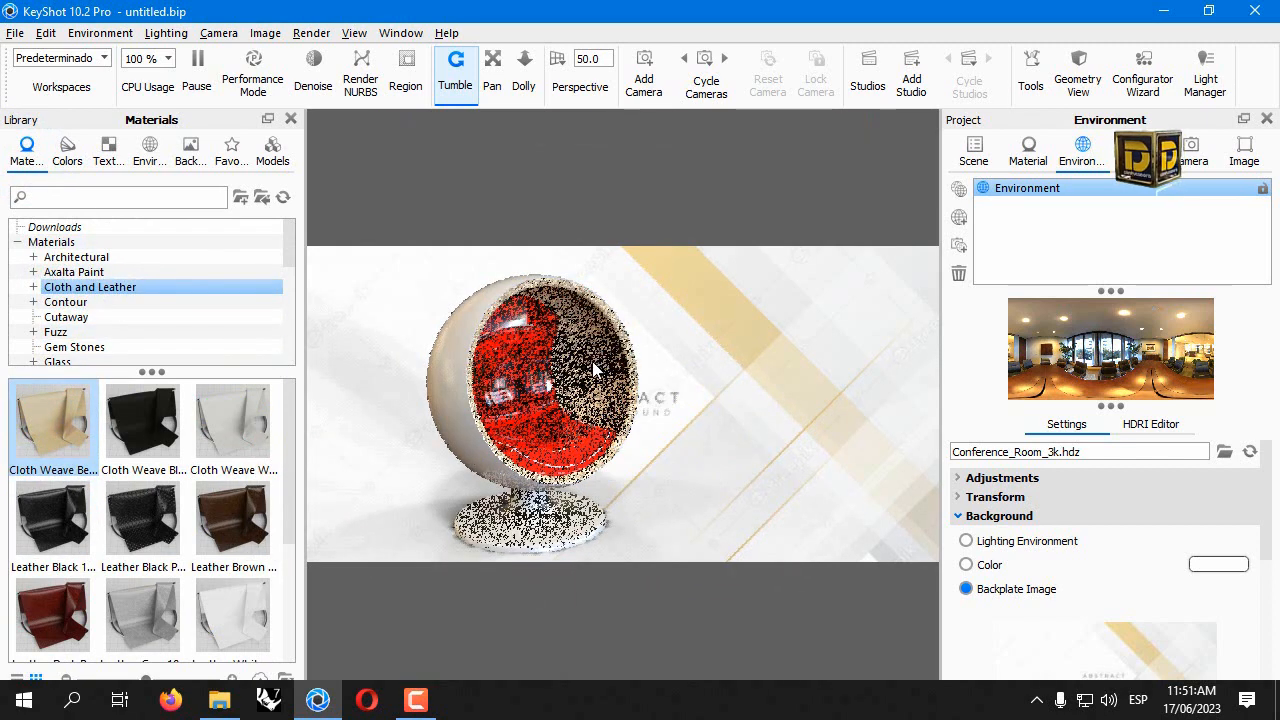
double_click(592, 361)
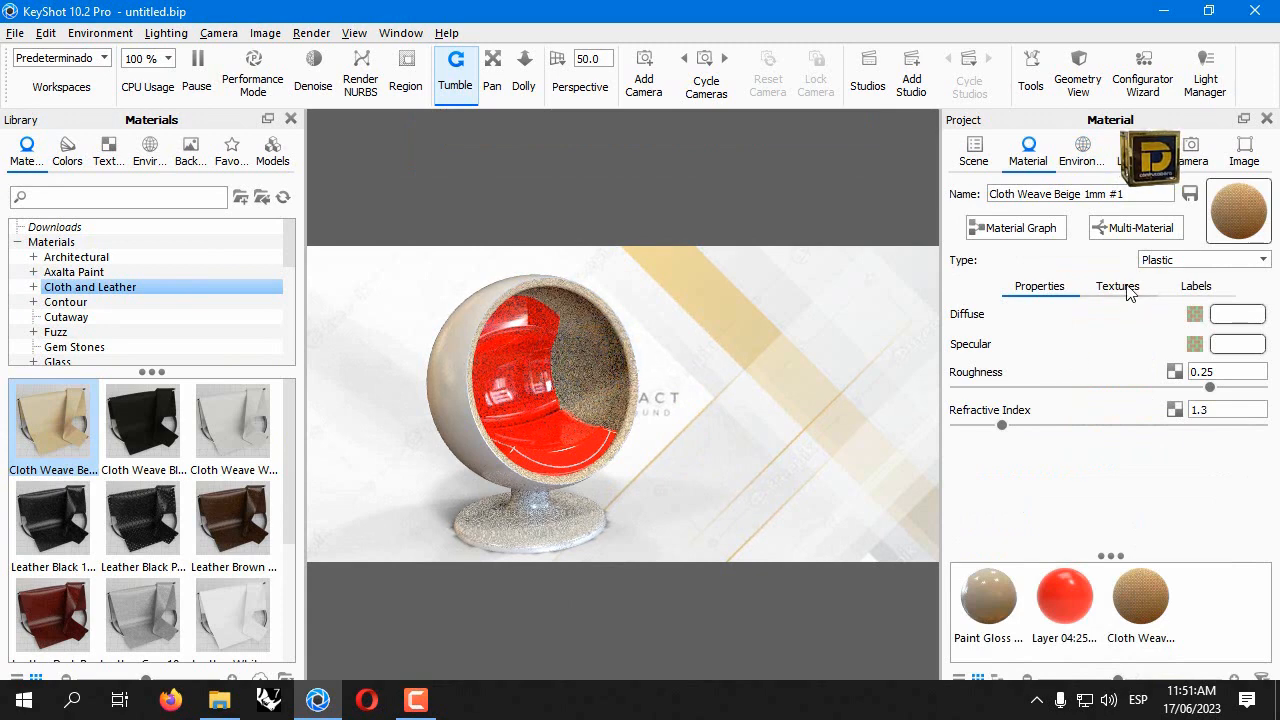
Set the Warp Color of the interior's cloth weave texture to bright red #FF0600.
left_click(1119, 294)
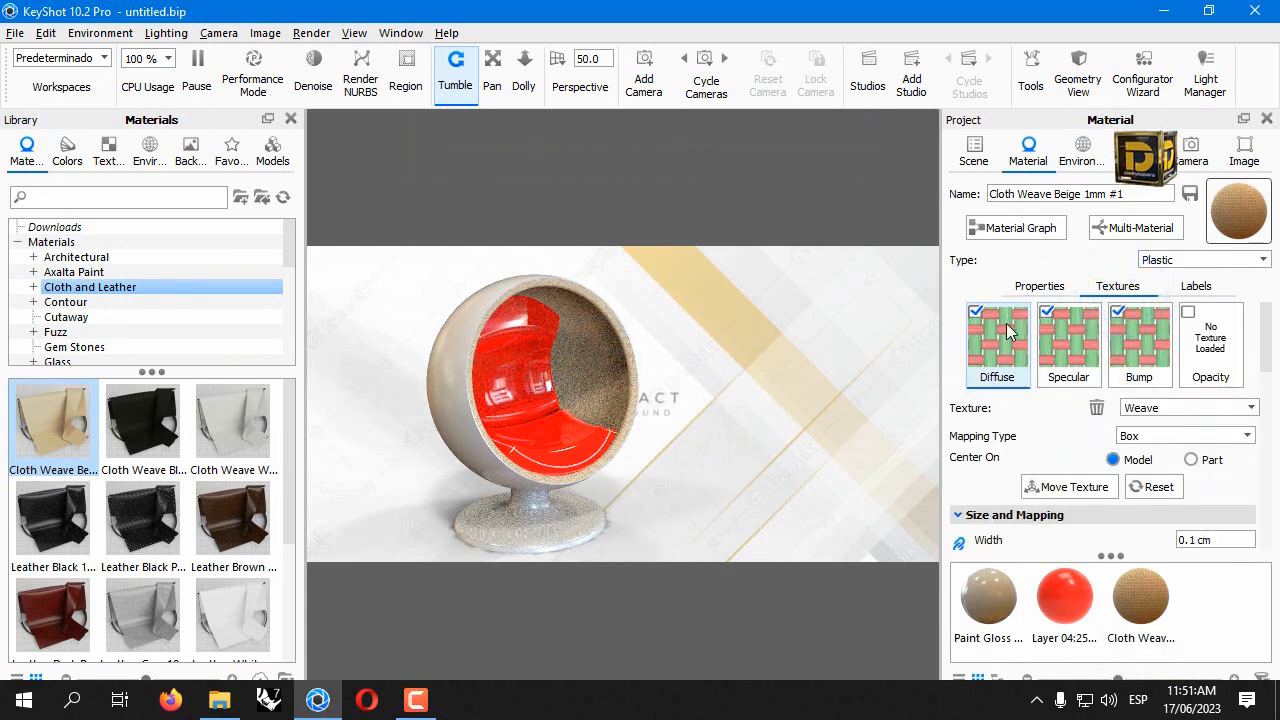
scroll(980, 343, "down", 5)
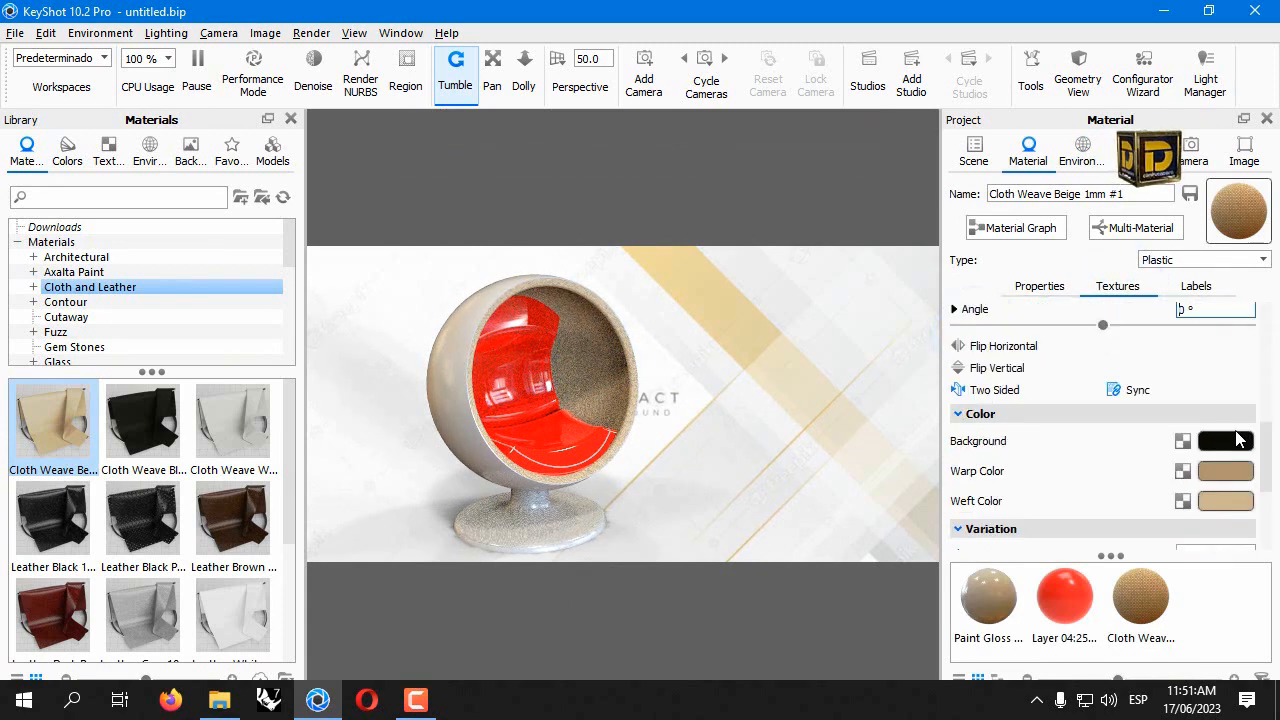
left_click(1218, 472)
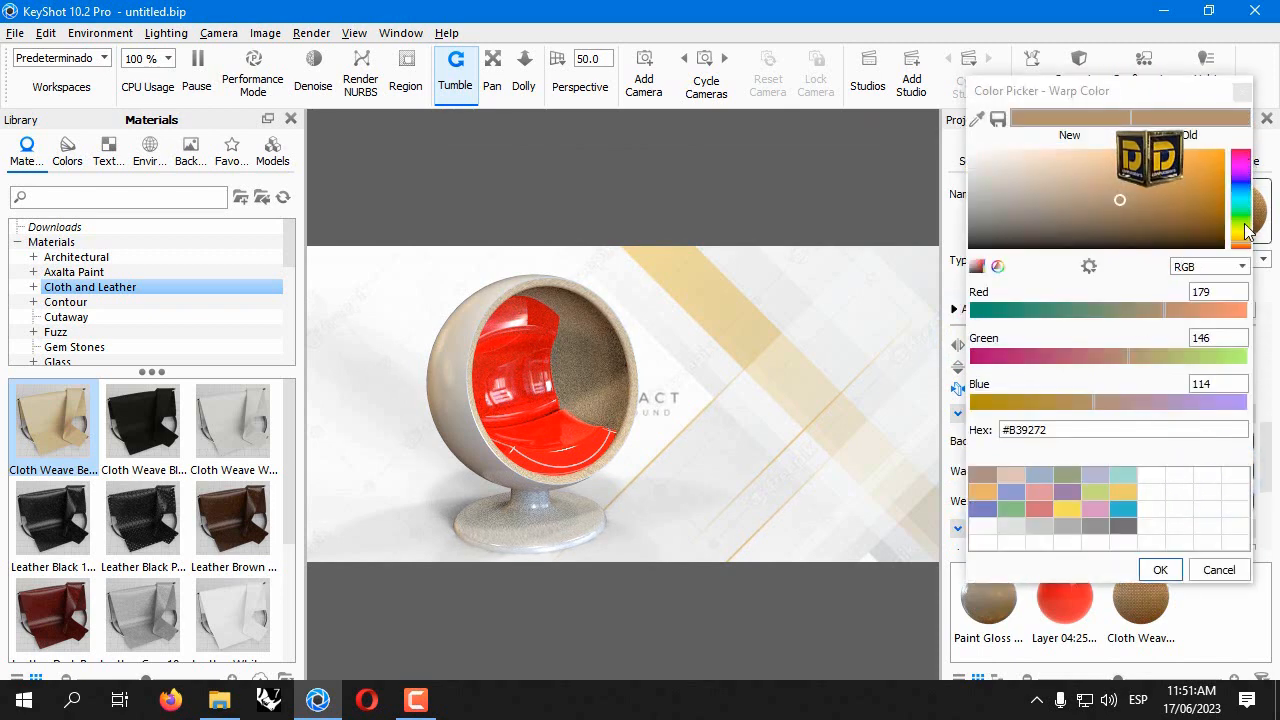
left_click(1244, 234)
left_click(1238, 248)
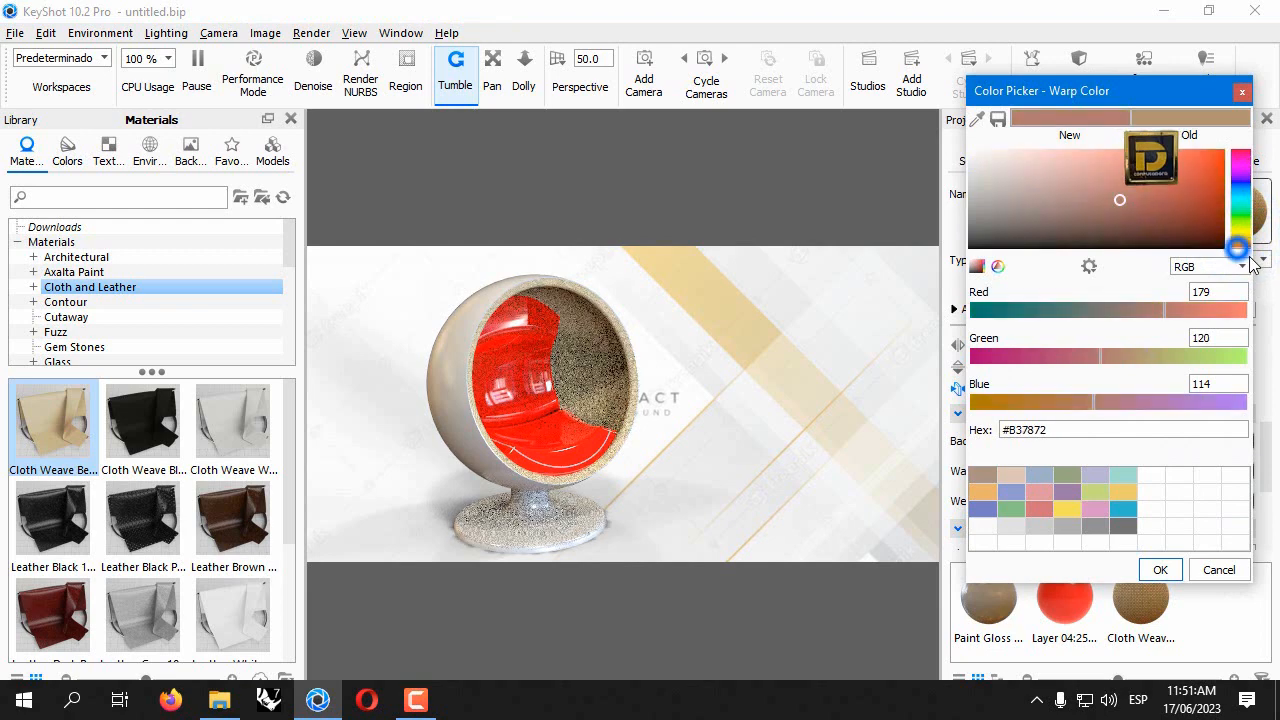
left_click_drag(1137, 207, 1226, 150)
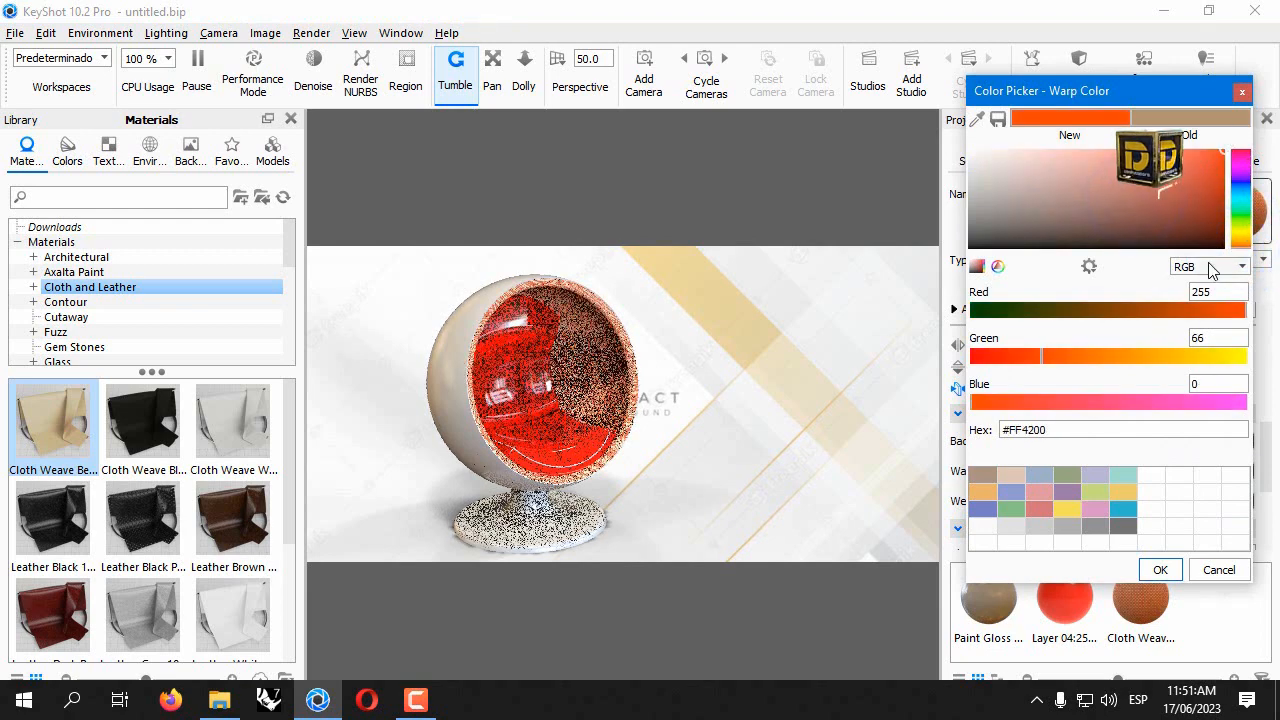
left_click_drag(1014, 356, 977, 365)
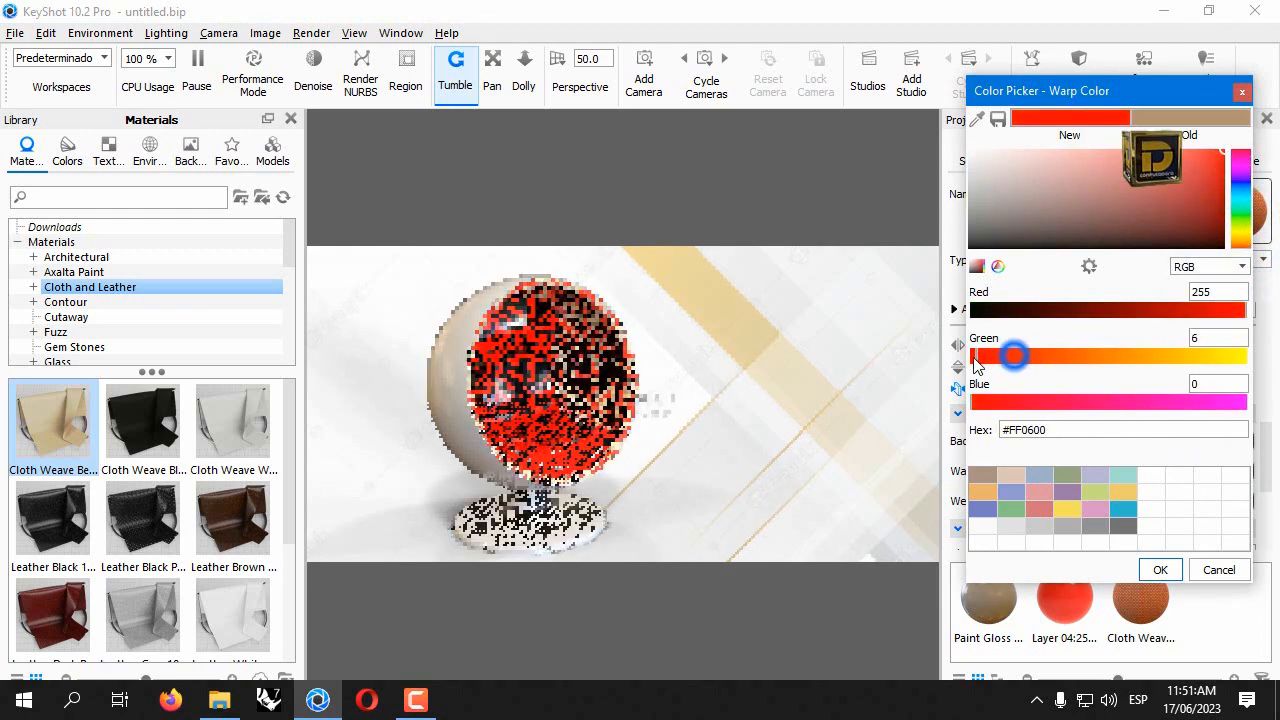
left_click(1160, 570)
Set the Weft Color of the interior's cloth weave texture to crimson #B3003D.
left_click(1225, 500)
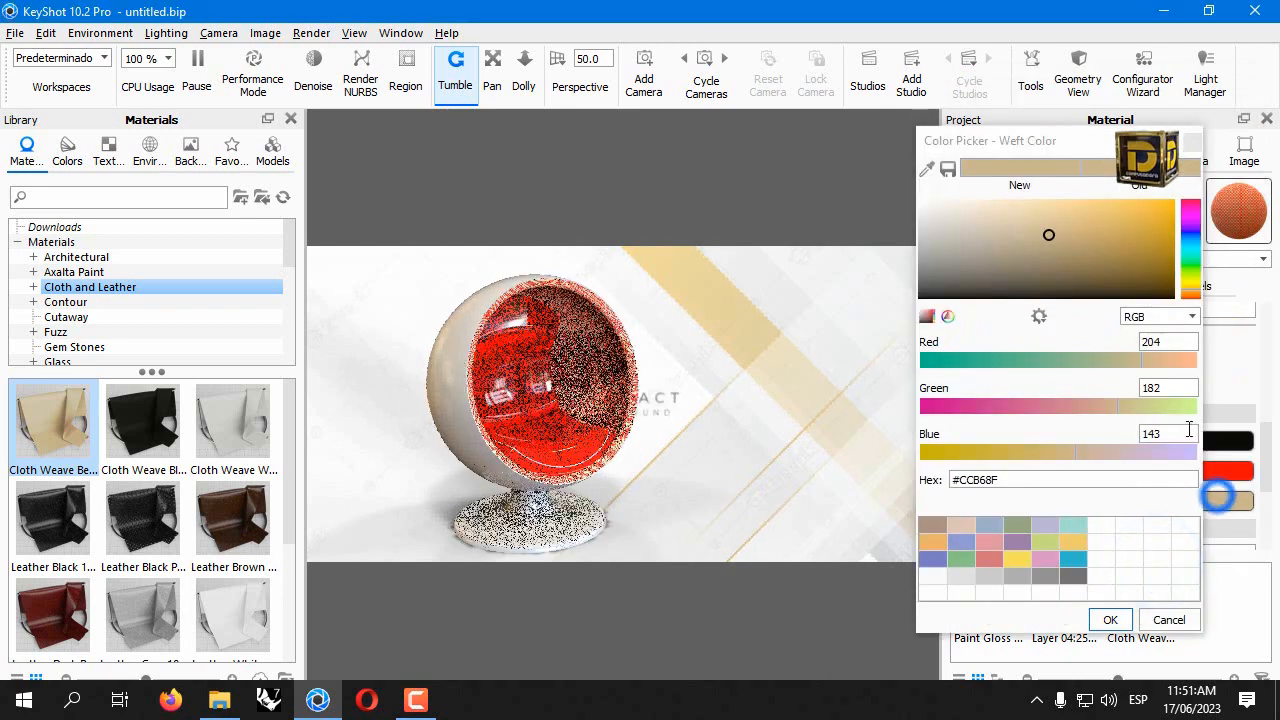
left_click(1194, 204)
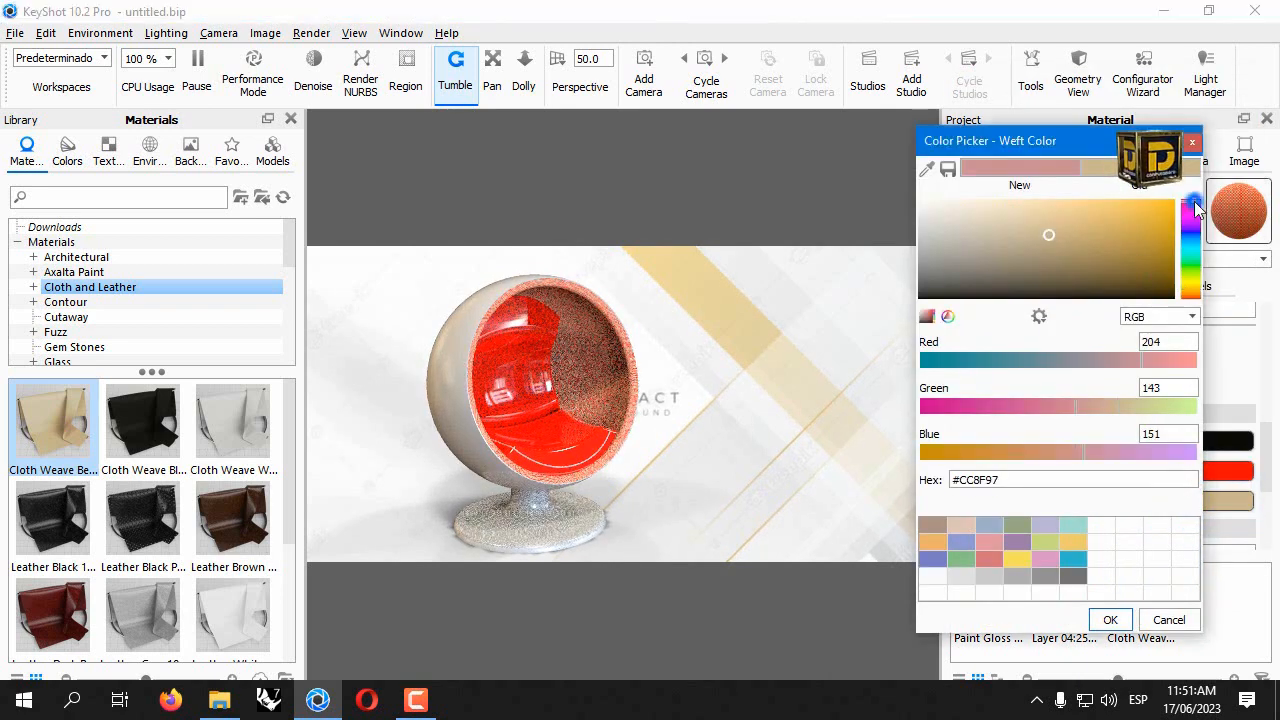
left_click_drag(1146, 212, 1185, 197)
left_click_drag(1166, 240, 1199, 250)
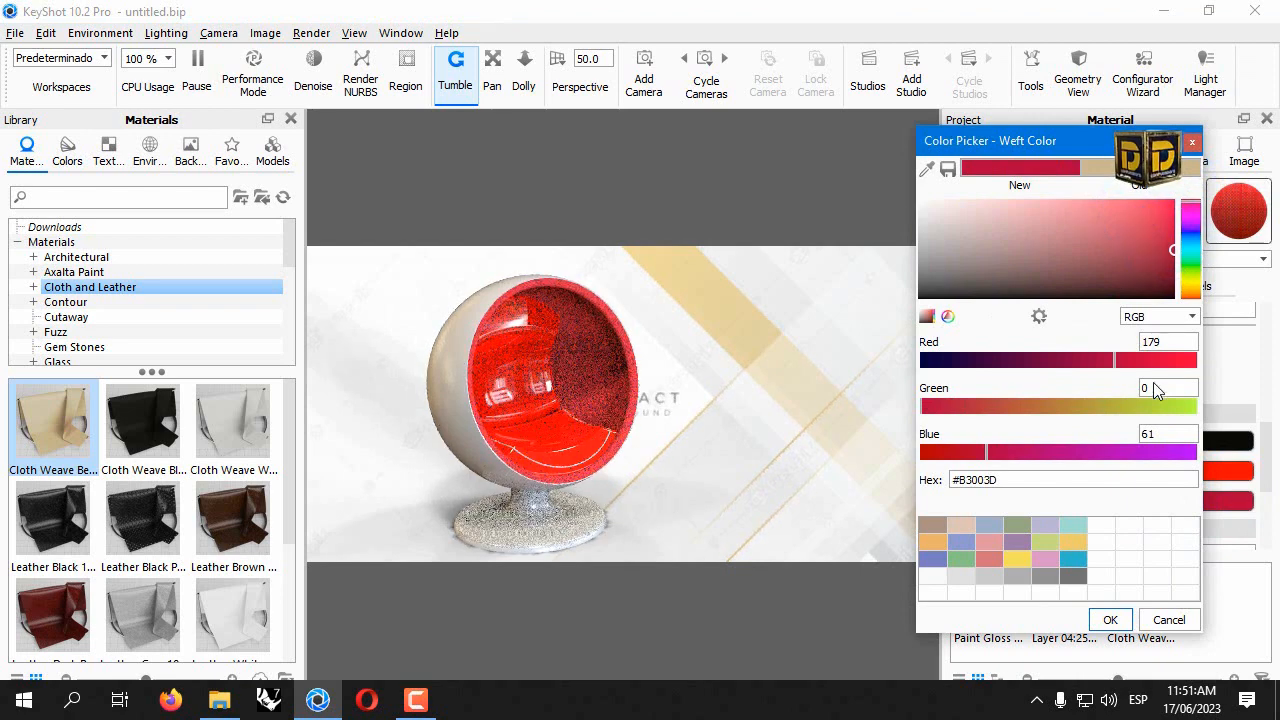
left_click(1110, 620)
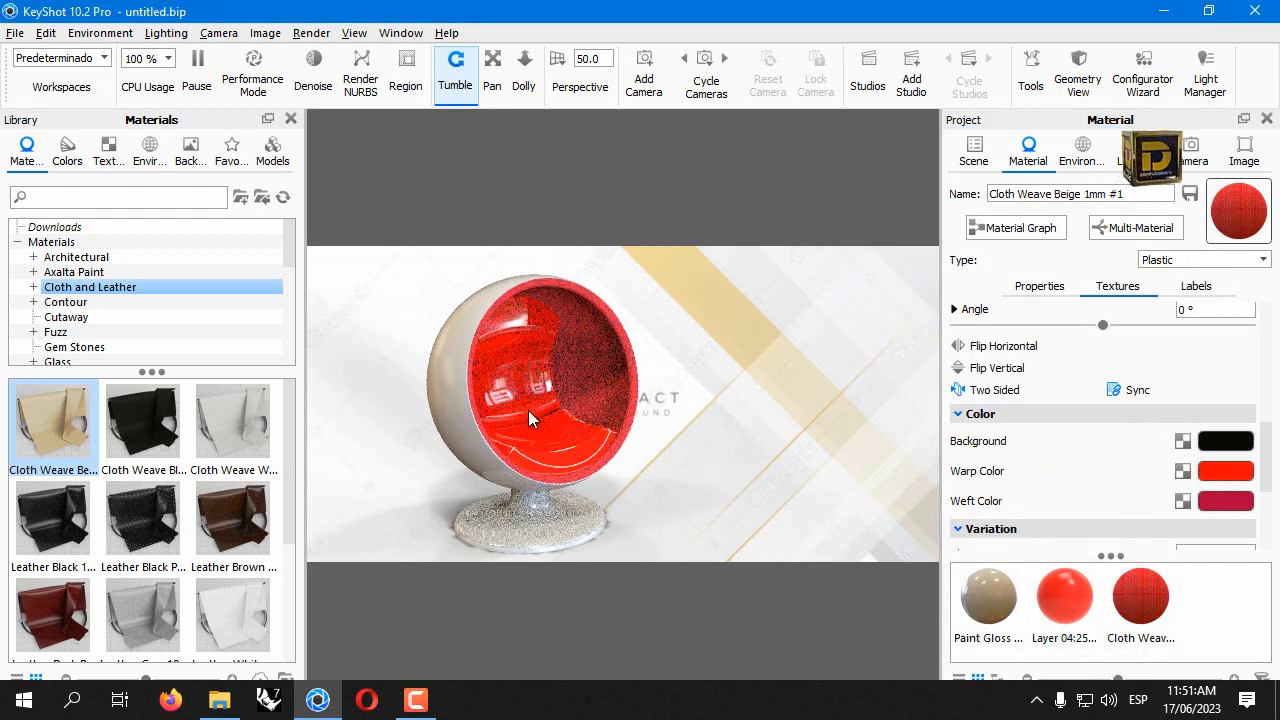
Enlarge the interior's cloth weave pattern to 0.273 cm in both width and height.
left_click(1113, 287)
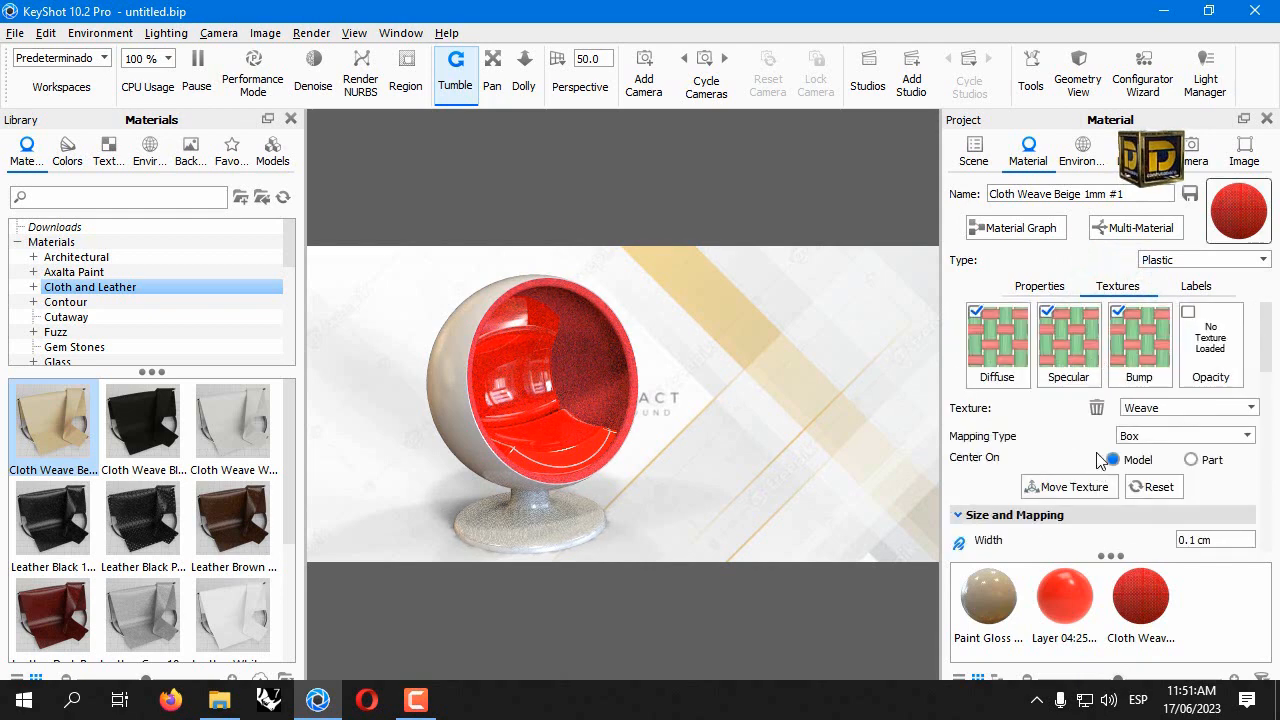
scroll(1065, 408, "down", 3)
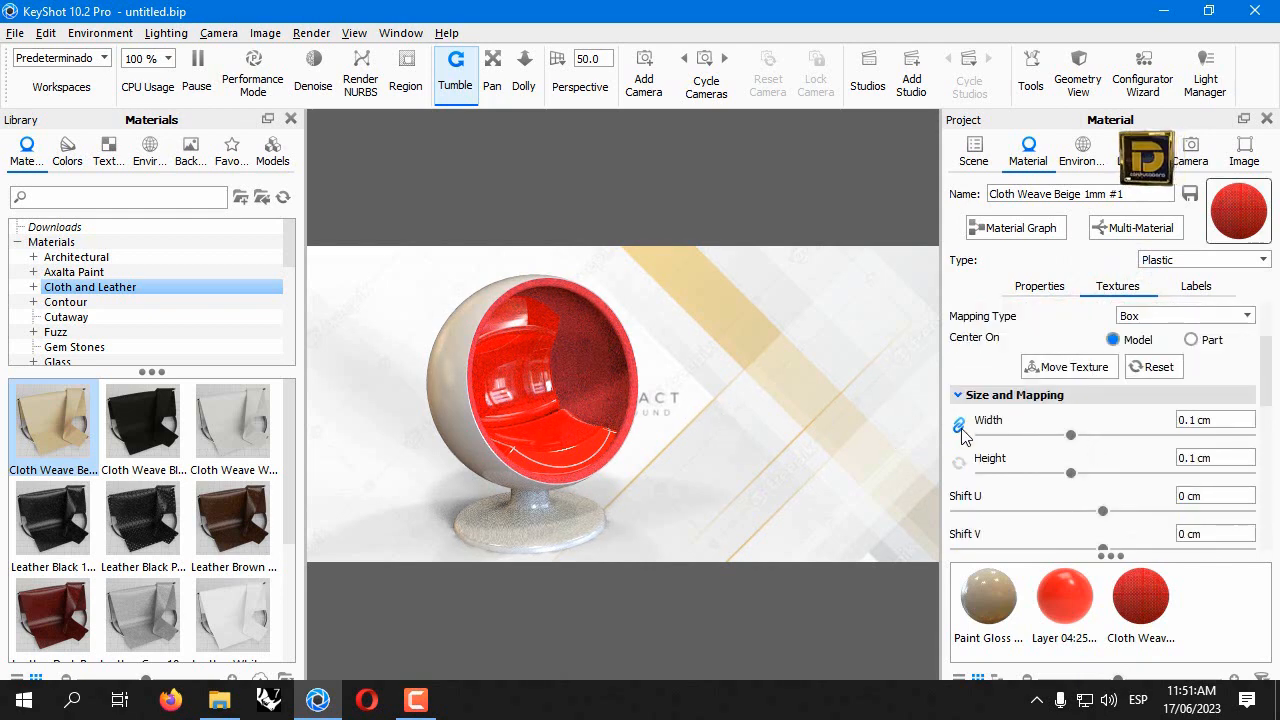
left_click_drag(1071, 437, 1226, 438)
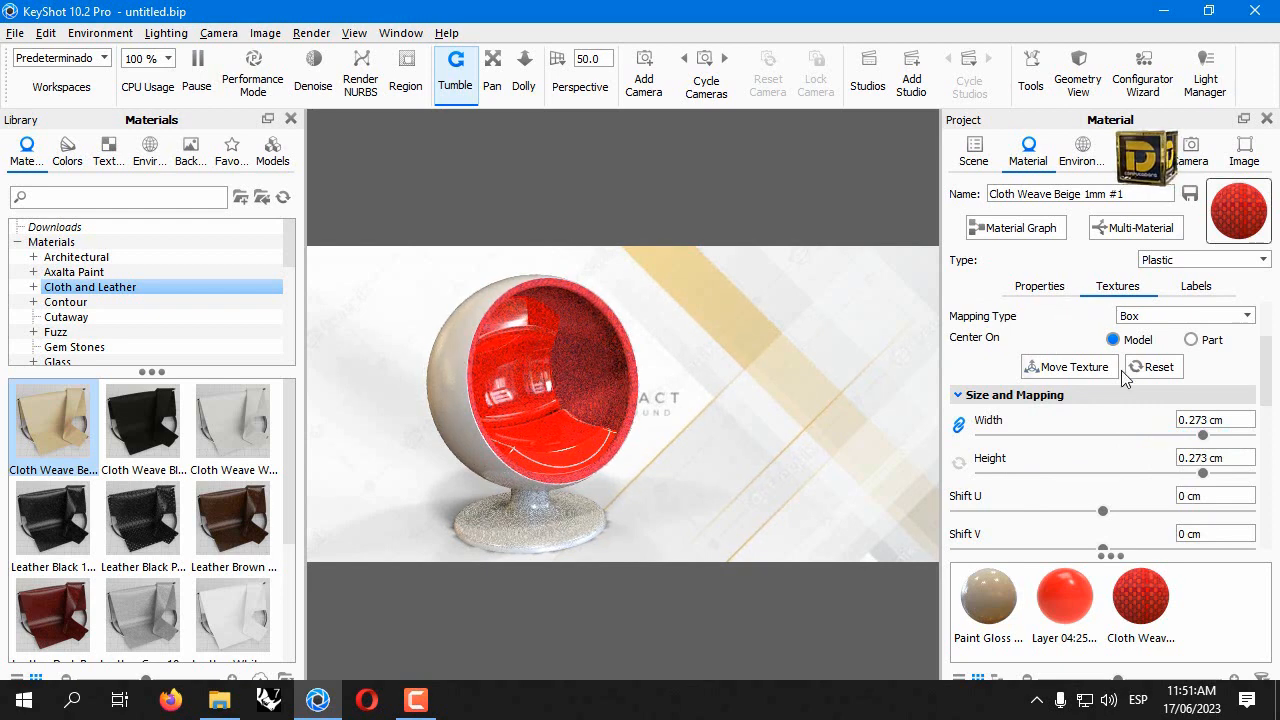
Darken the Weft Color of the interior's cloth weave to #6D0025.
scroll(1155, 450, "up", 1)
scroll(1168, 454, "down", 5)
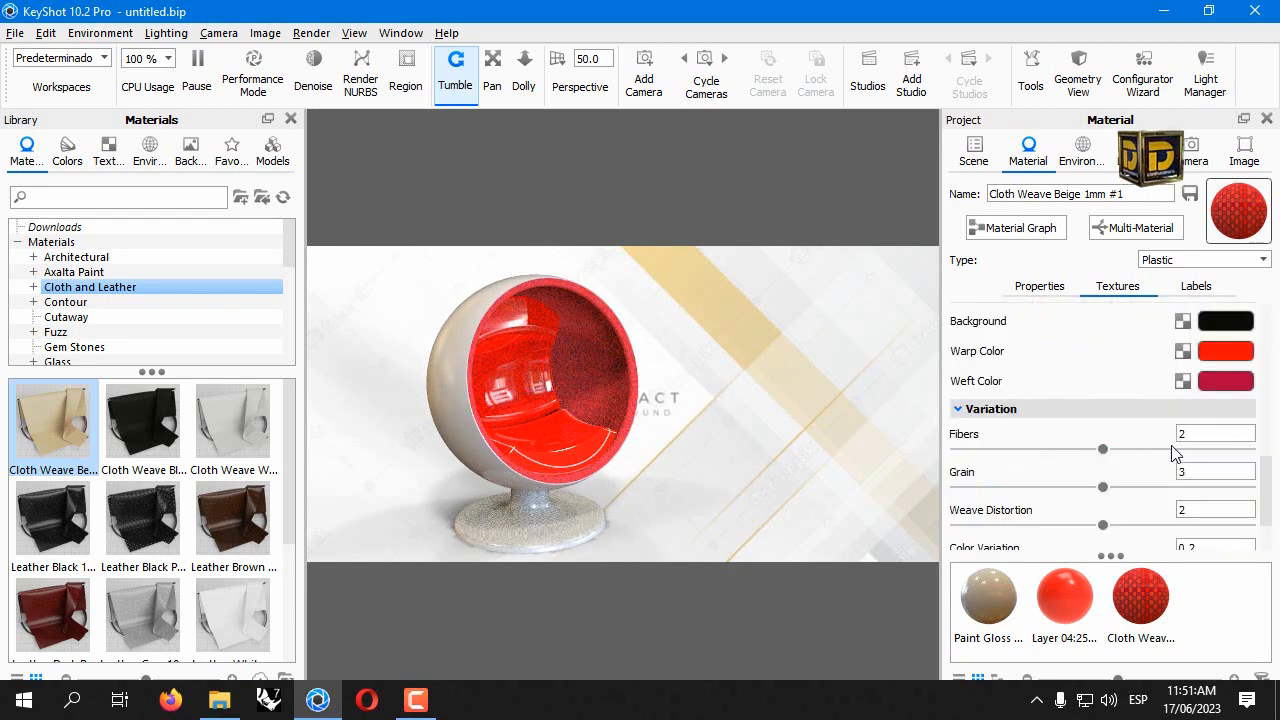
left_click(1224, 390)
left_click_drag(1070, 310, 1146, 330)
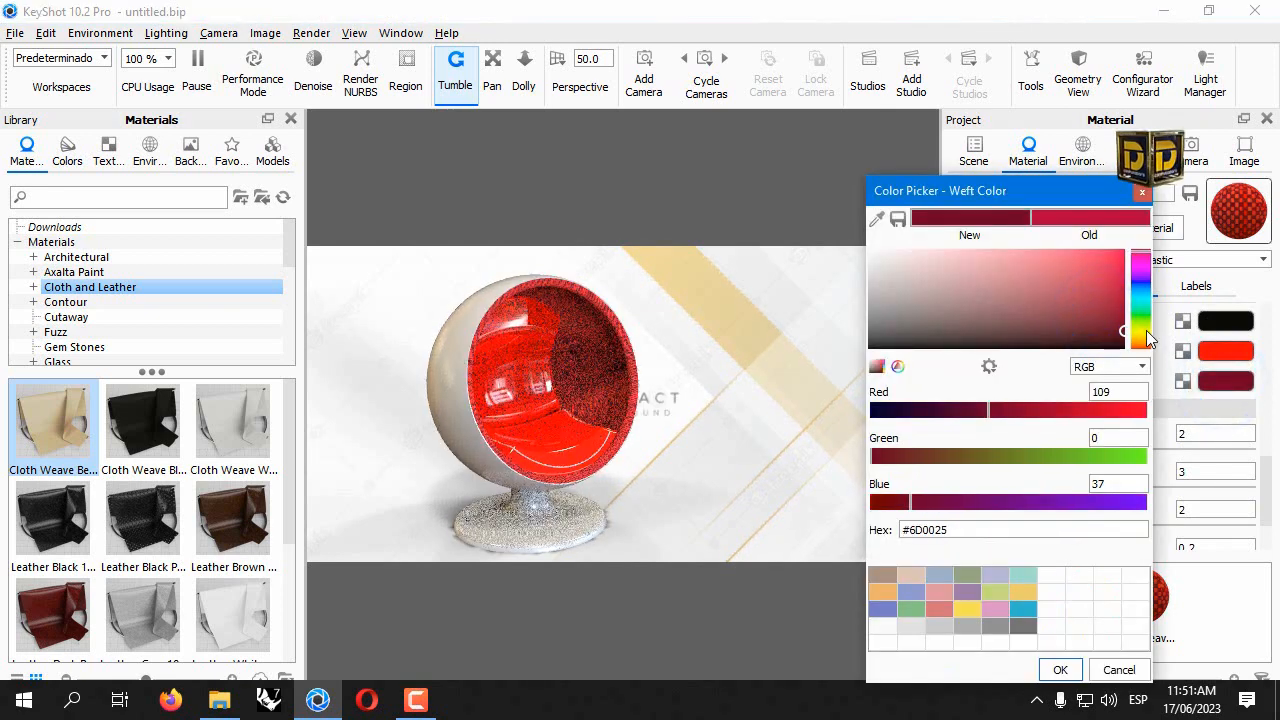
left_click(1062, 670)
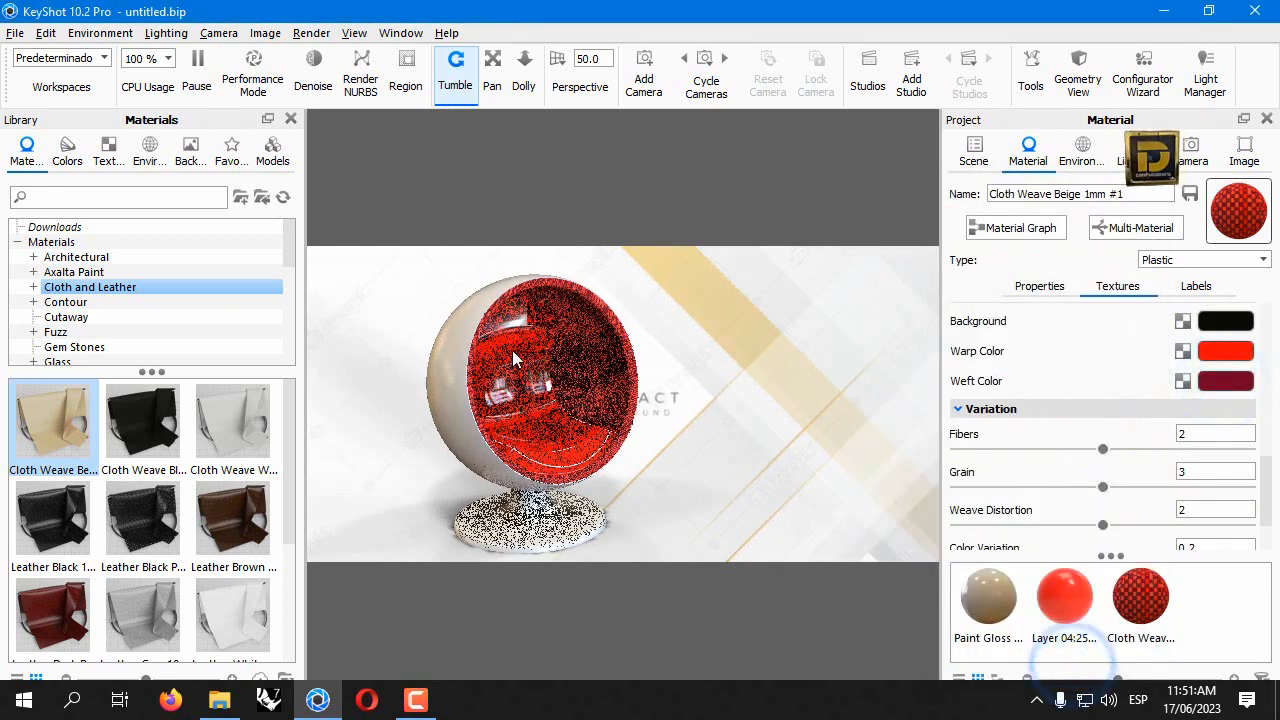
Apply Cloth Weave Beige to the chair's cushions without linking it to the interior's material, and rename it TELA2.
left_click_drag(41, 429, 506, 391)
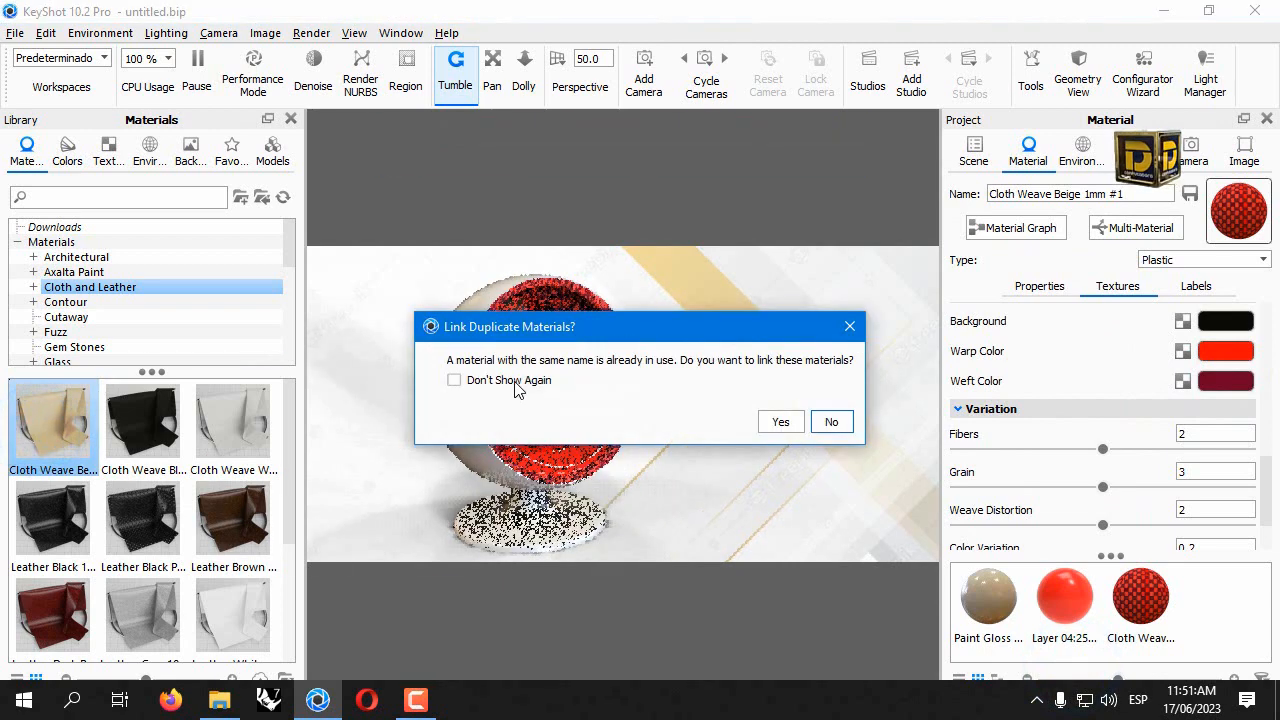
left_click(835, 422)
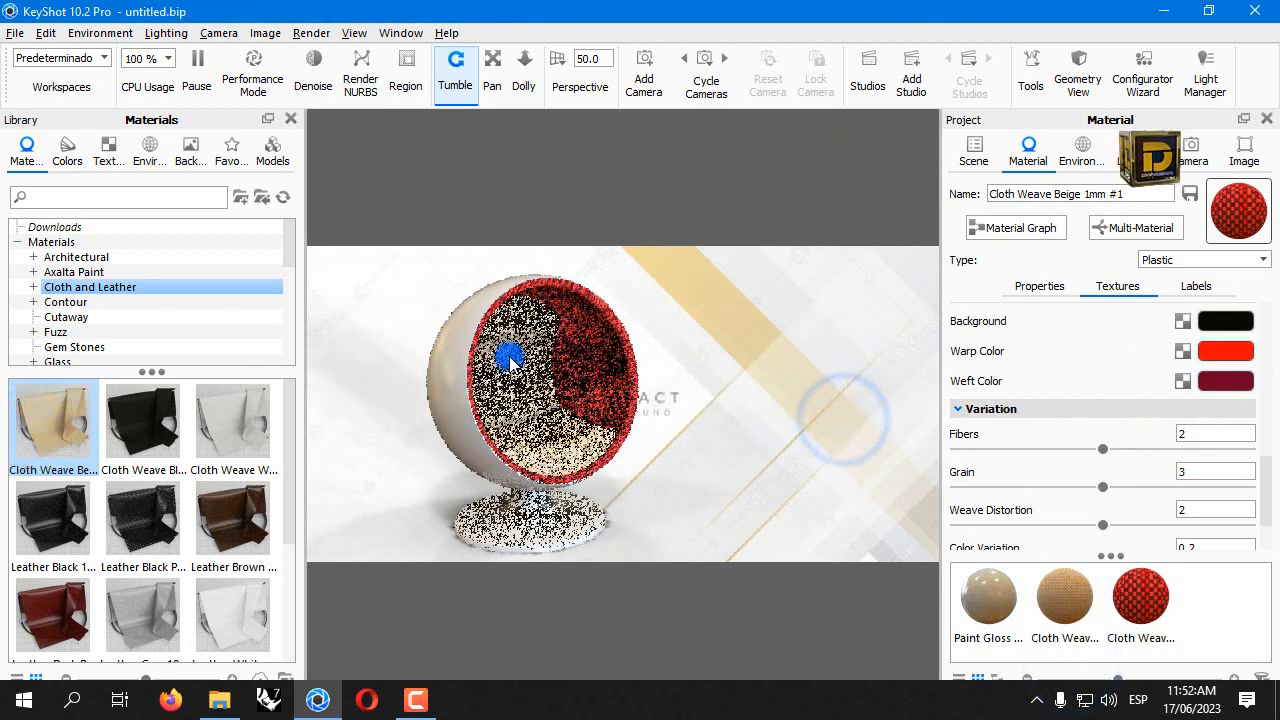
left_click(1116, 290)
left_click(1141, 193)
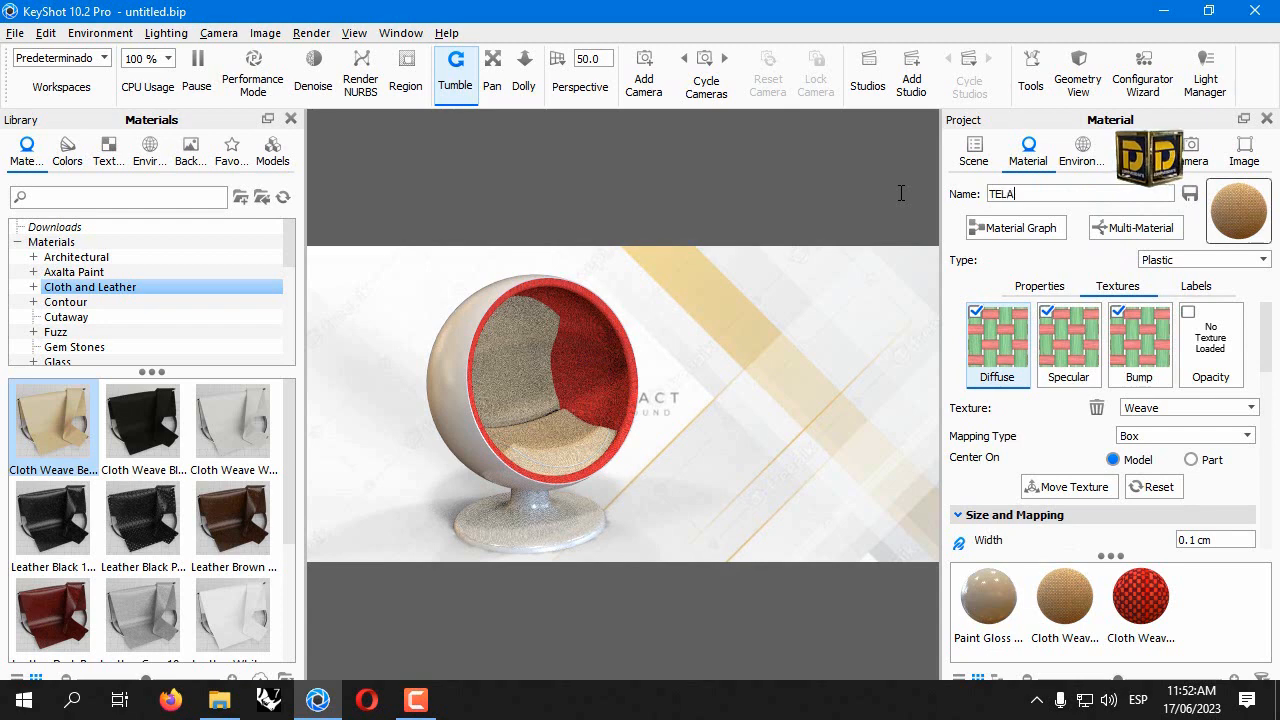
key("Return")
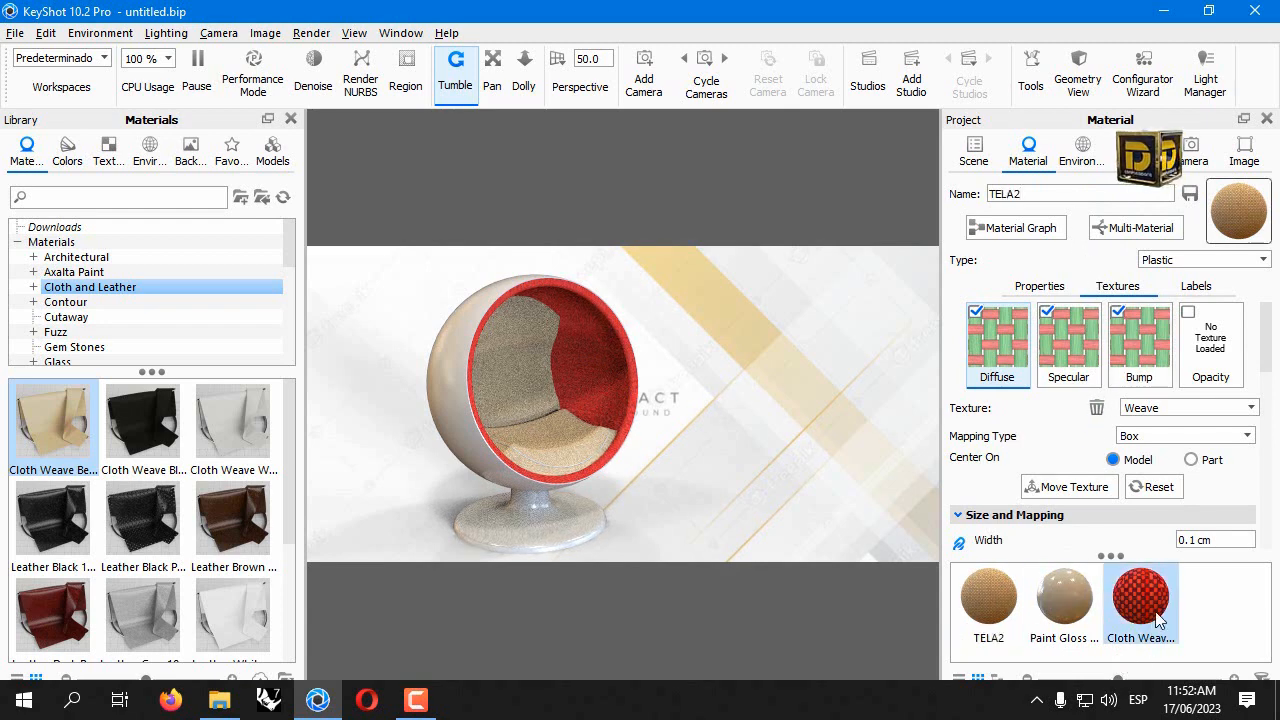
Set the Warp Color of the cushions' TELA2 weave texture to a bright coral red.
double_click(522, 388)
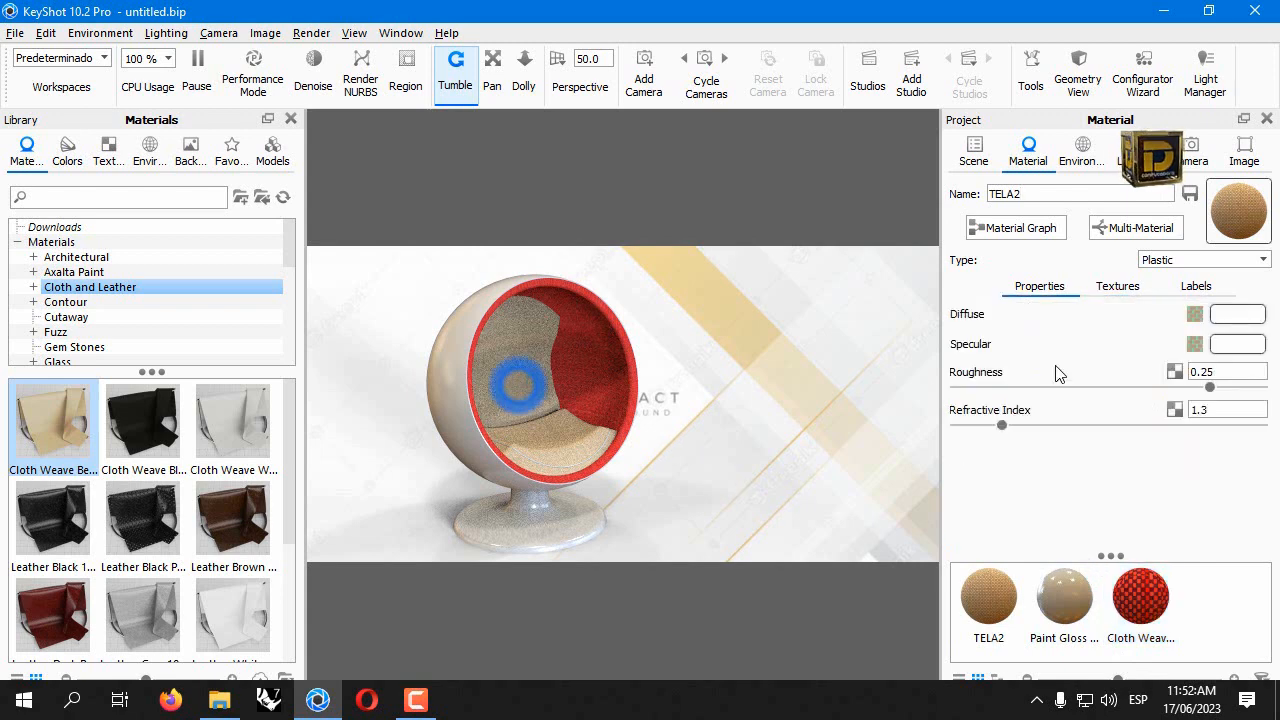
left_click(1117, 286)
scroll(987, 338, "down", 6)
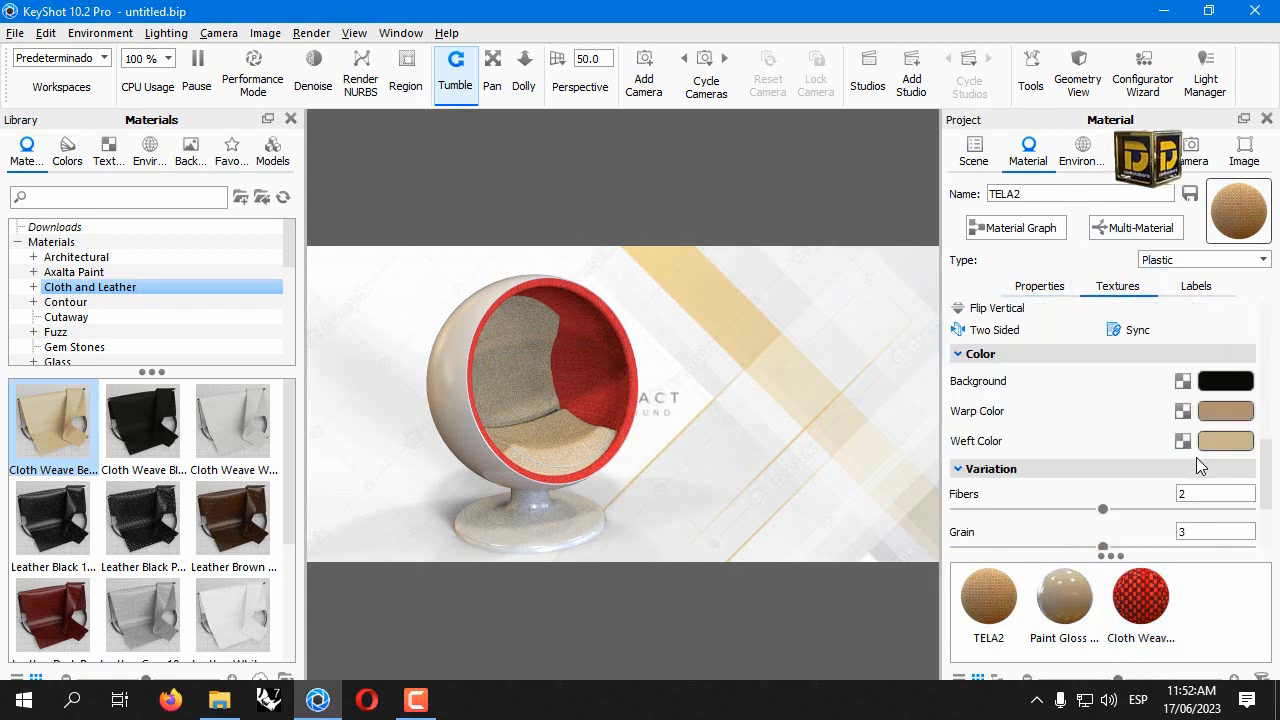
left_click(1225, 411)
left_click(1141, 338)
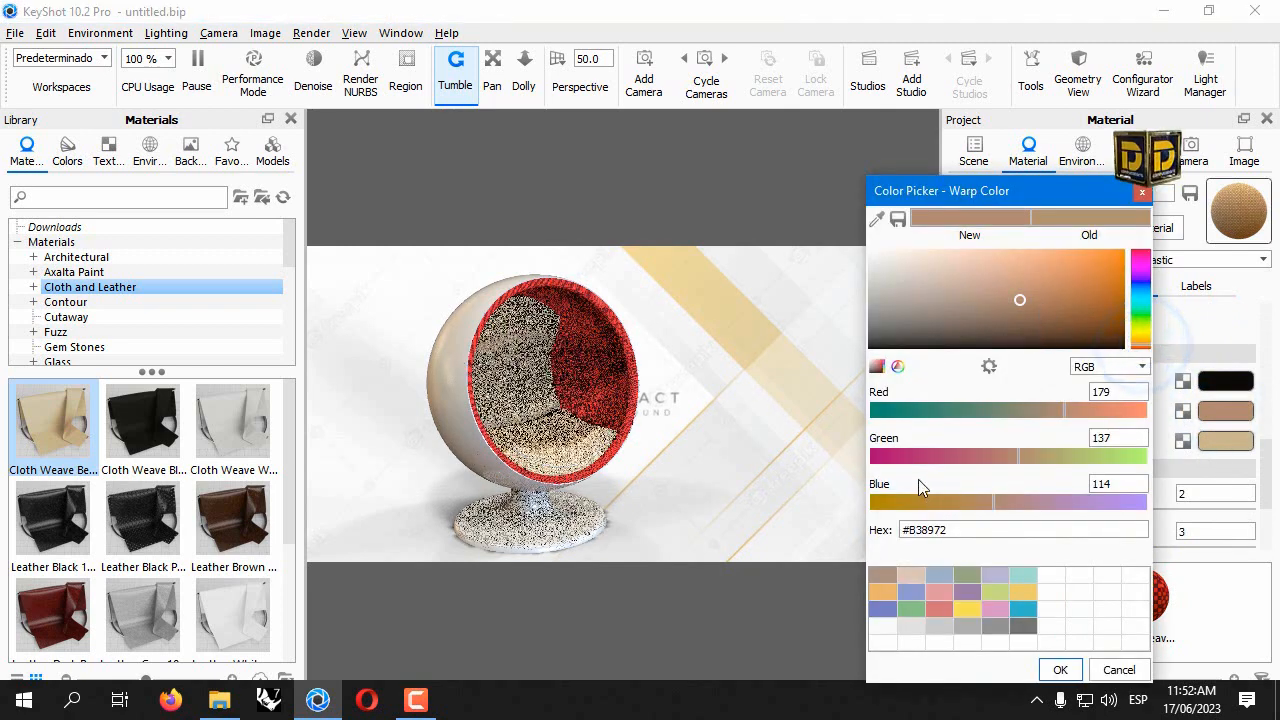
left_click(1141, 261)
left_click_drag(1064, 318, 1168, 250)
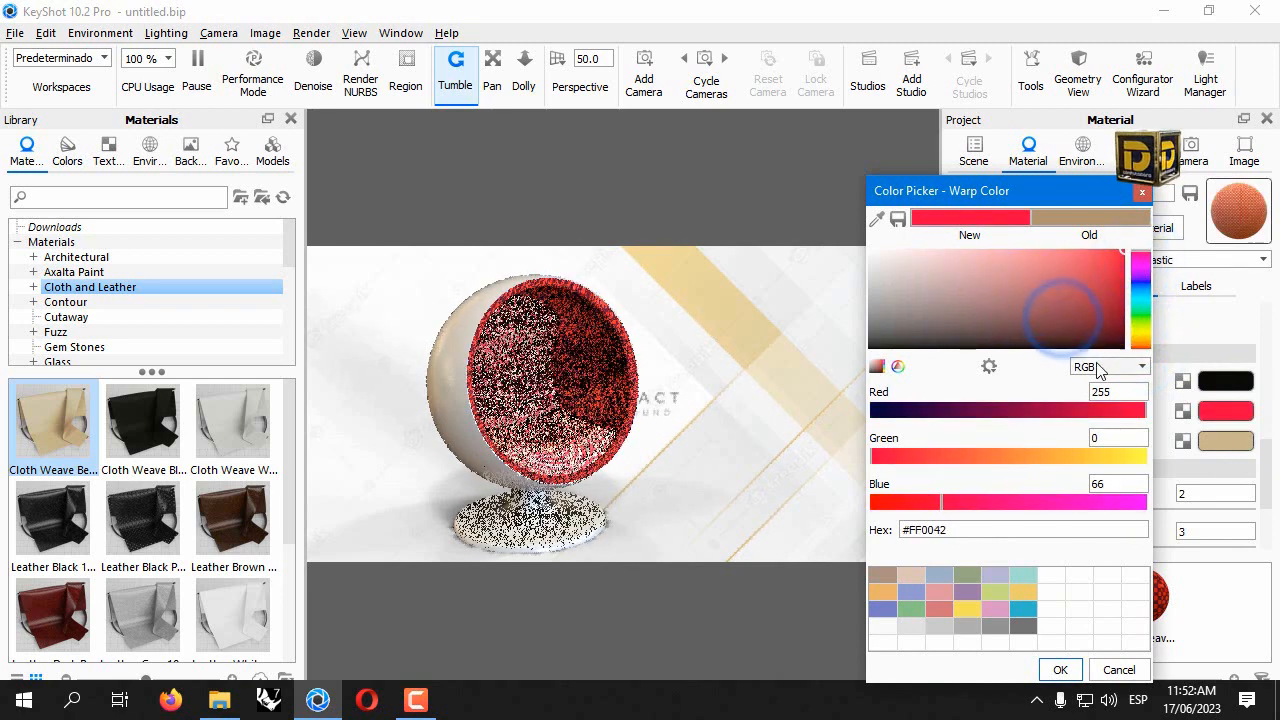
left_click(948, 455)
left_click(1060, 670)
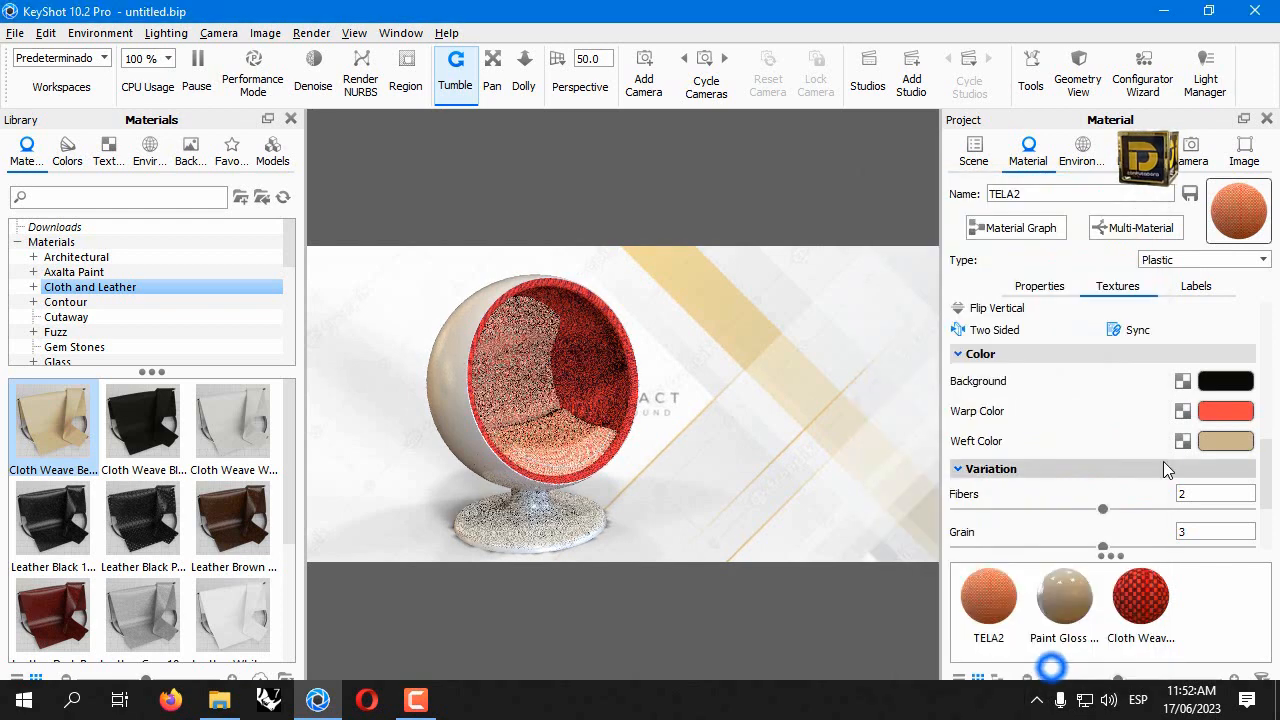
Set the Weft Color of the cushions' TELA2 weave texture to a muted dark red.
left_click(1222, 442)
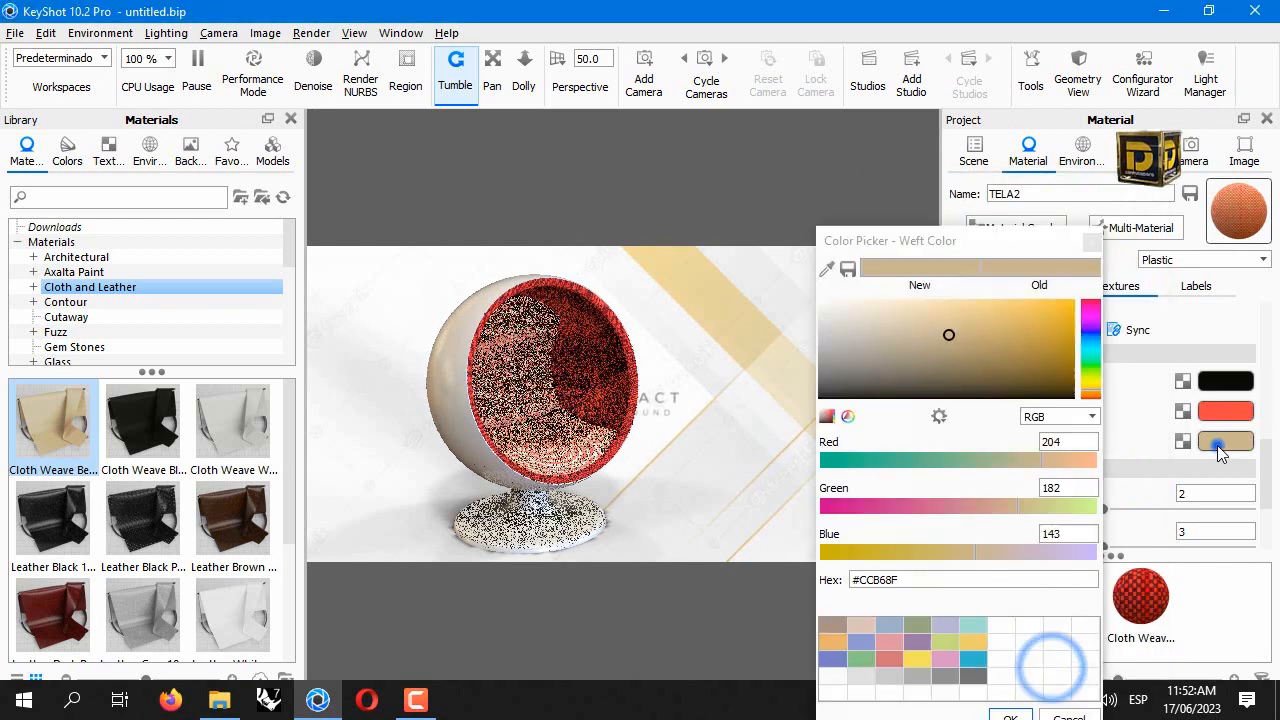
left_click(1090, 318)
left_click(1074, 301)
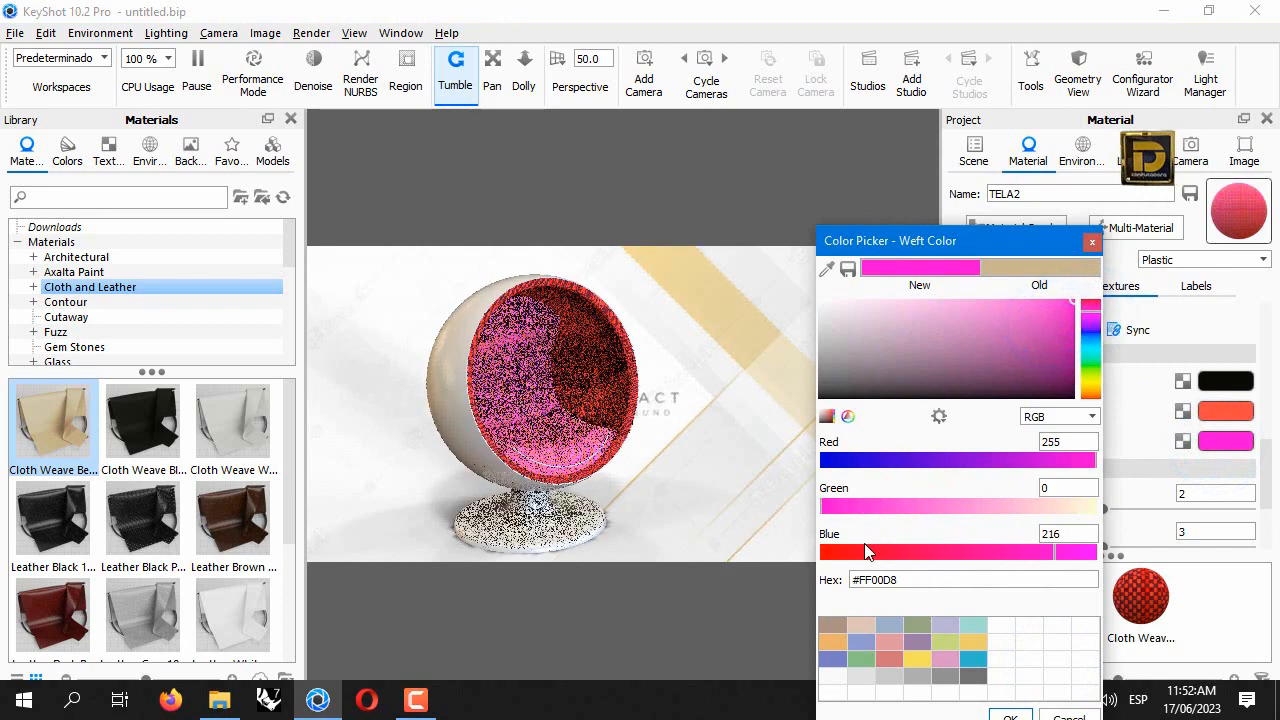
left_click_drag(866, 552, 794, 557)
left_click(1063, 350)
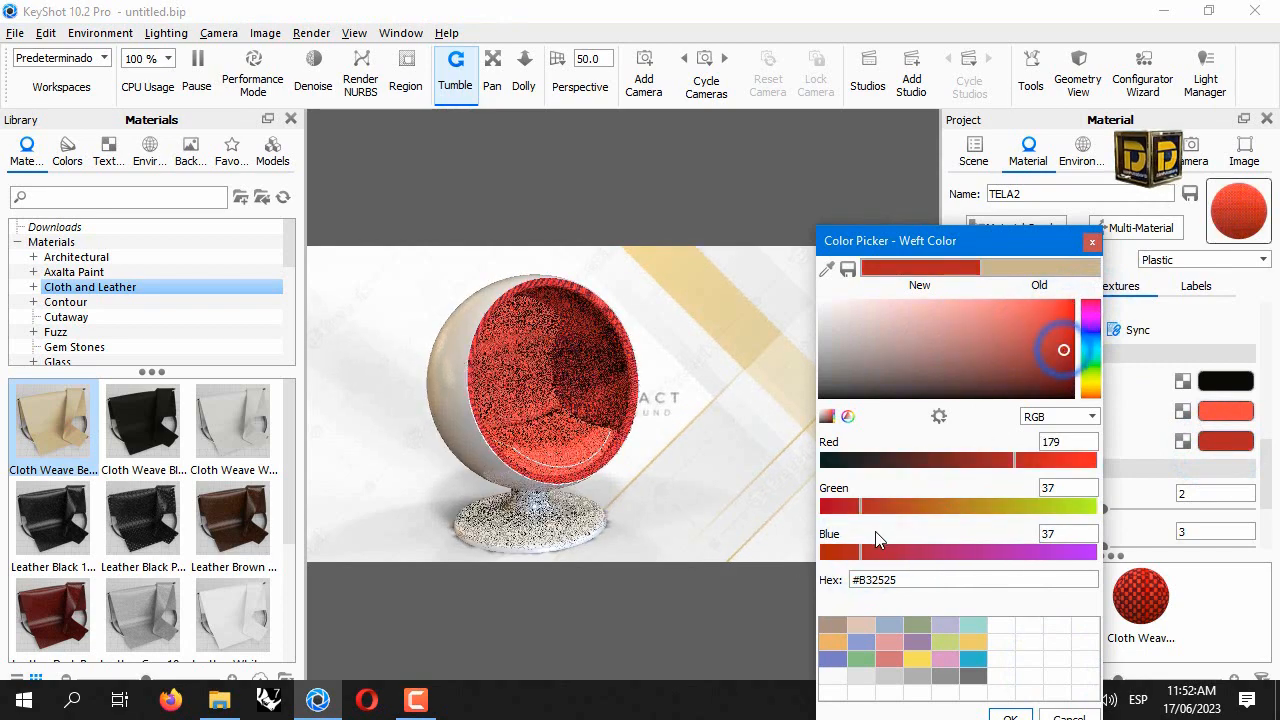
left_click(886, 503)
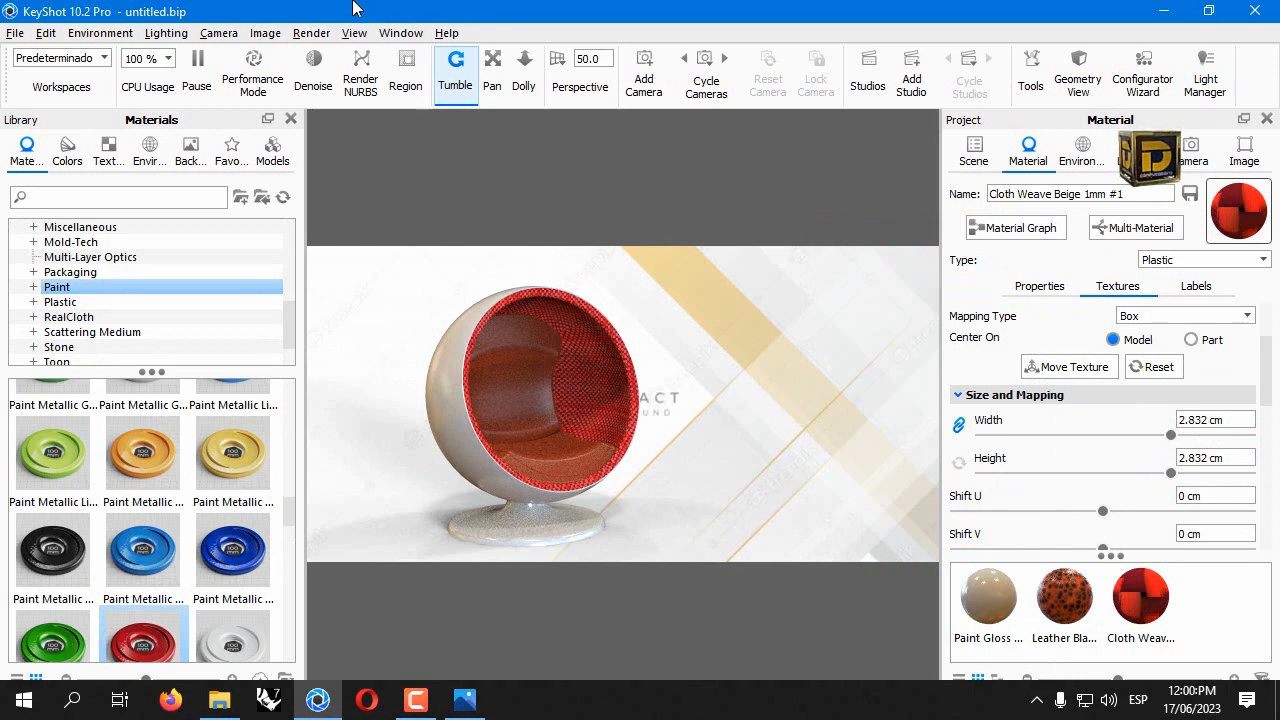
Save the scene as SILLA ESFERA and set the JPEG still-image output folder to D:/rhino designer/236 SILLA ESFERA.
left_click(15, 33)
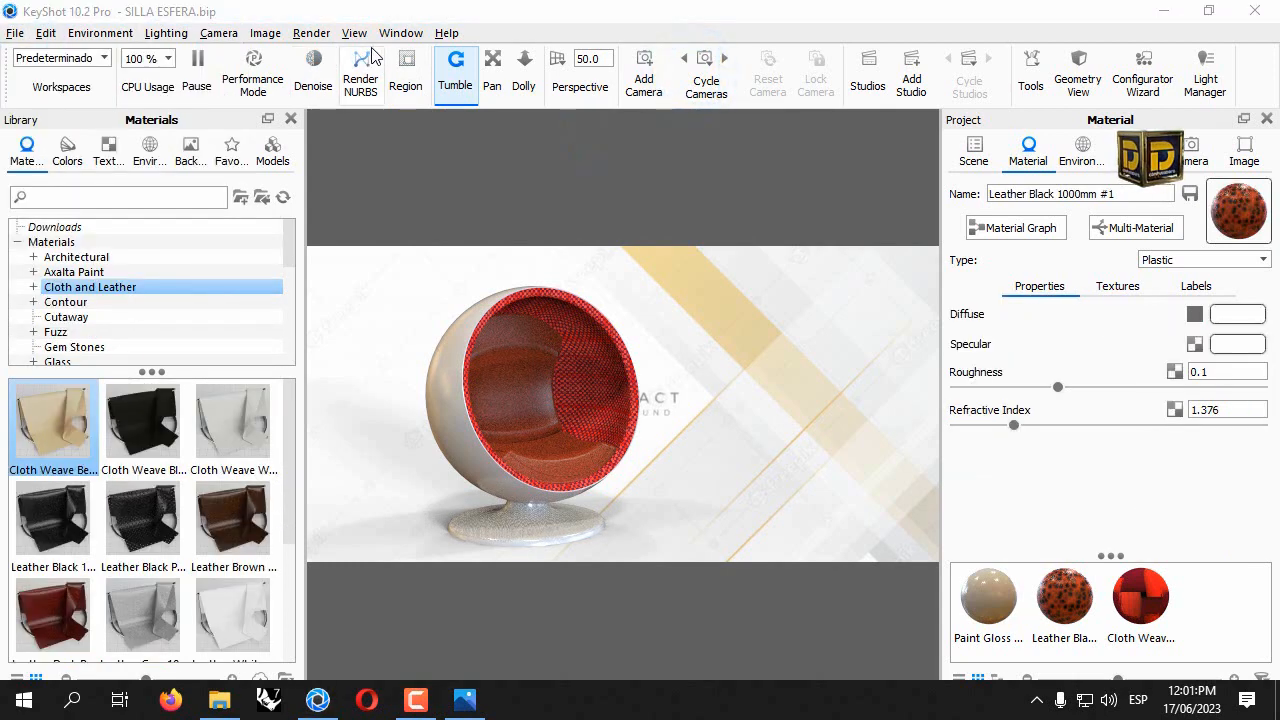
left_click(297, 34)
left_click(335, 213)
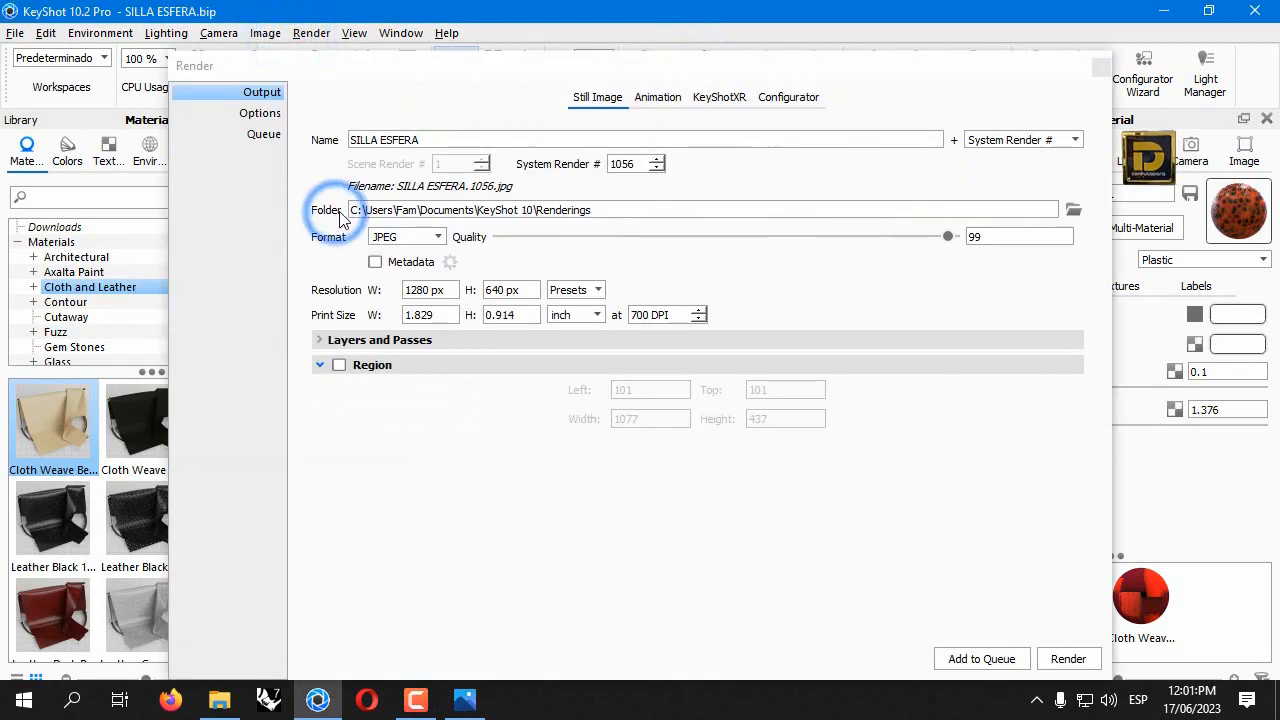
left_click(1073, 211)
left_click(1057, 586)
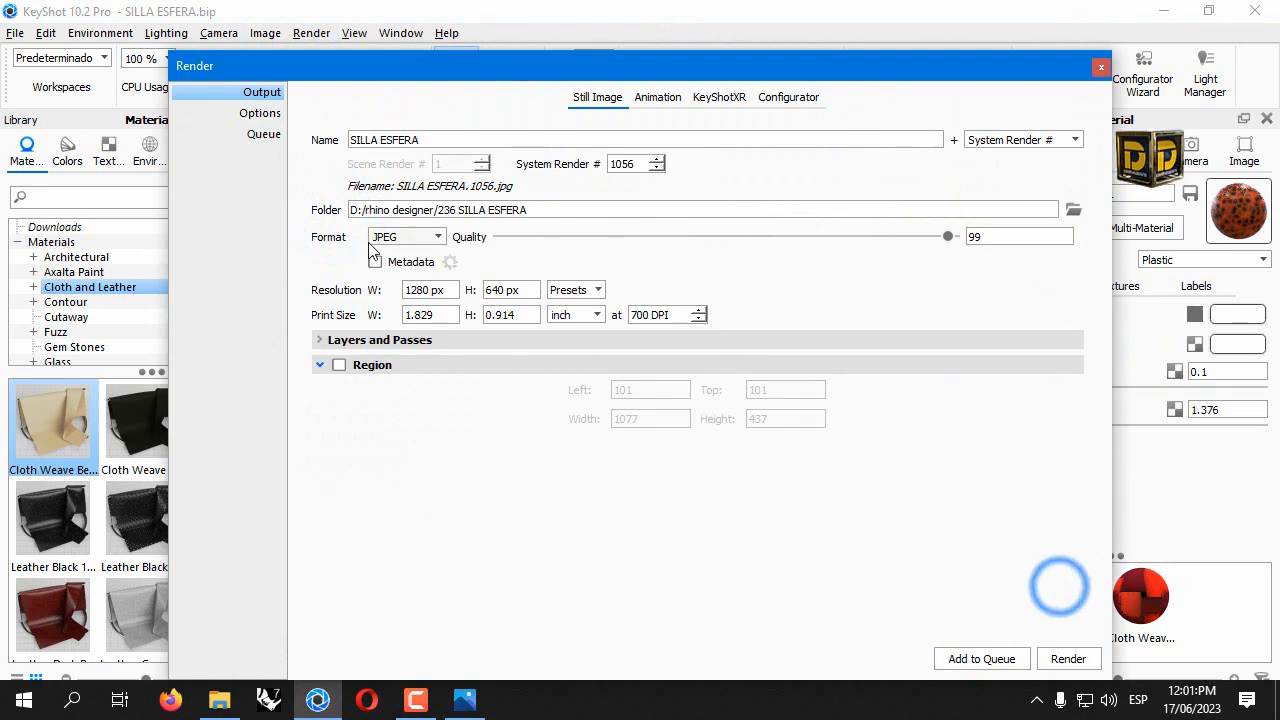
Add render jobs to the queue for the white-shelled chair seen from the front and with its opening turned to either side.
left_click(264, 134)
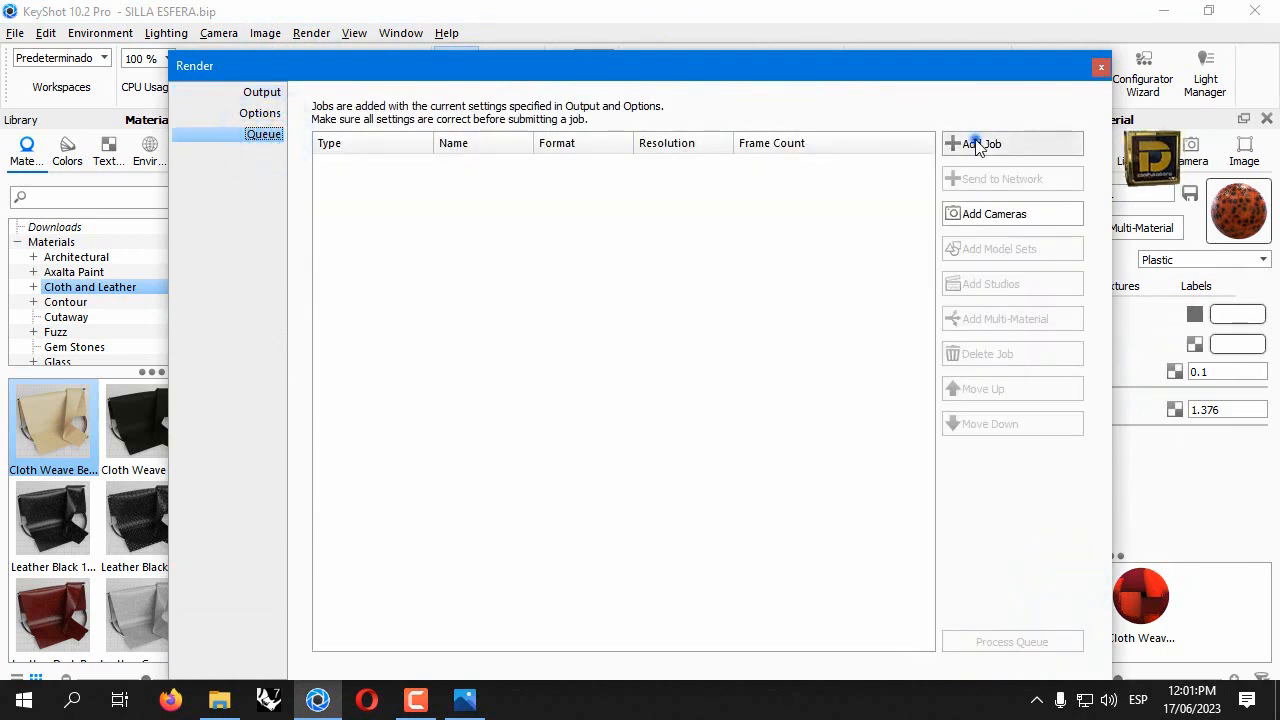
left_click(978, 143)
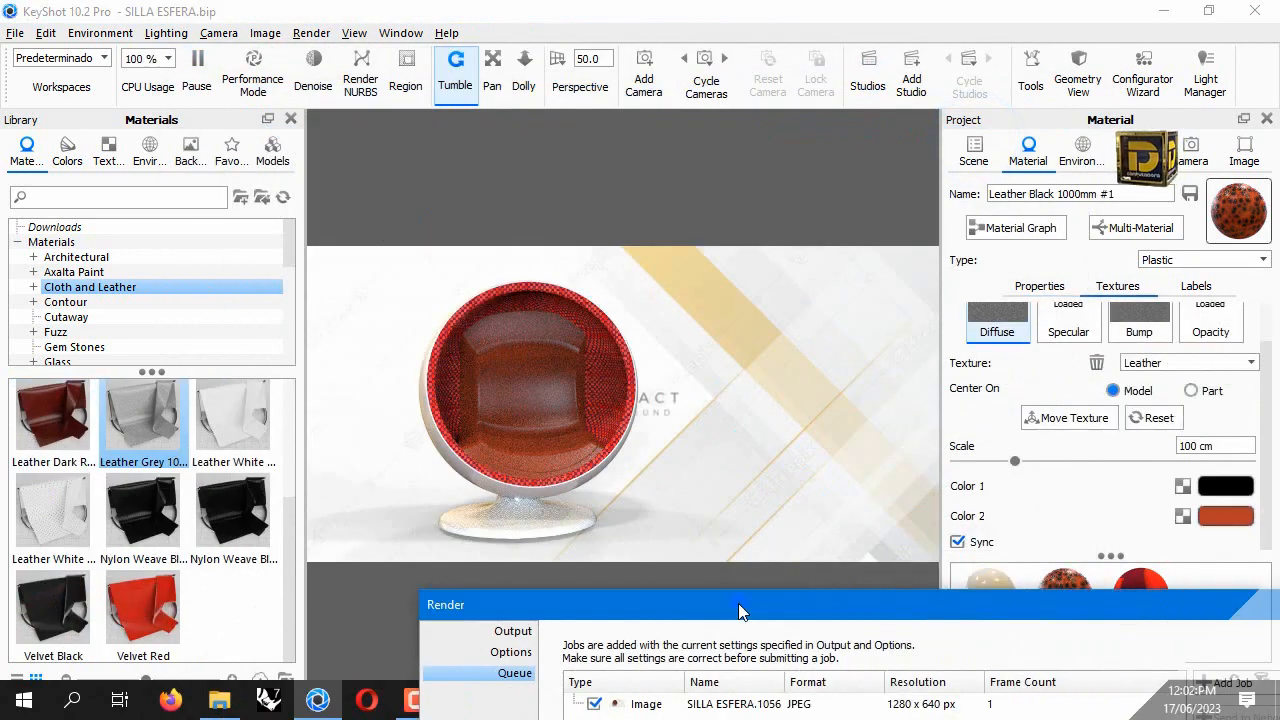
left_click_drag(738, 603, 637, 97)
left_click(1092, 158)
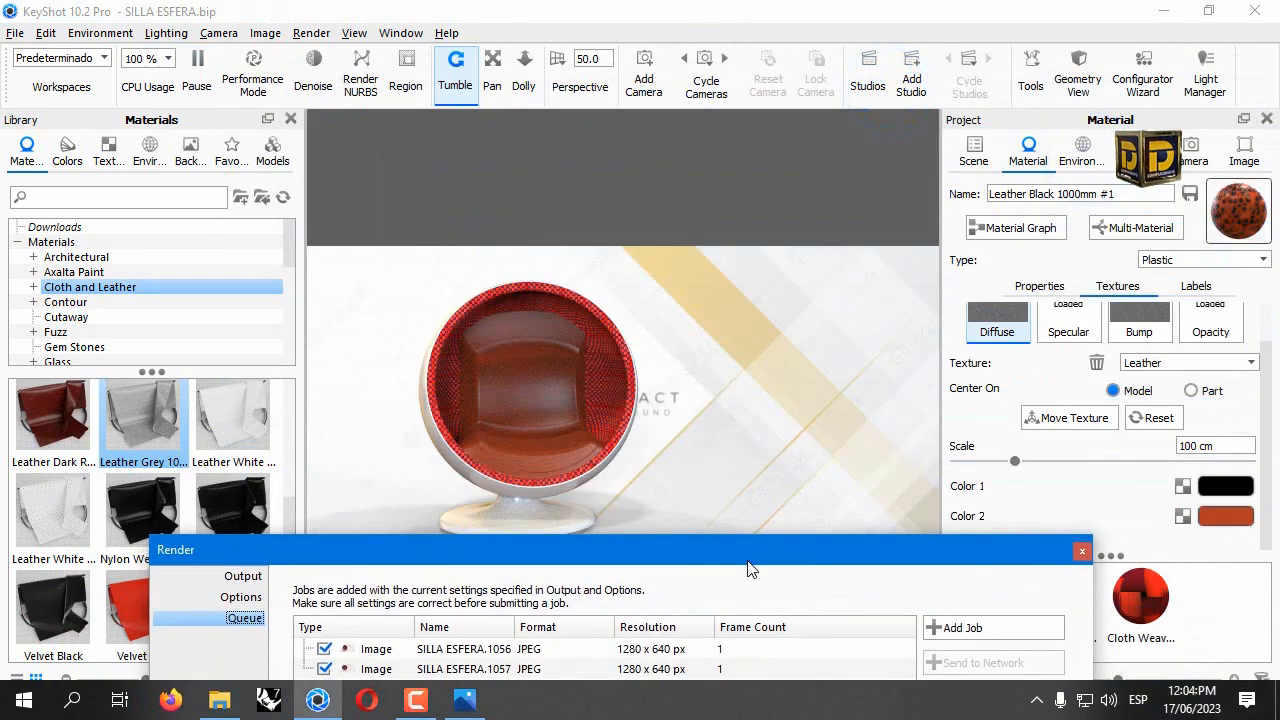
left_click_drag(644, 483, 651, 466)
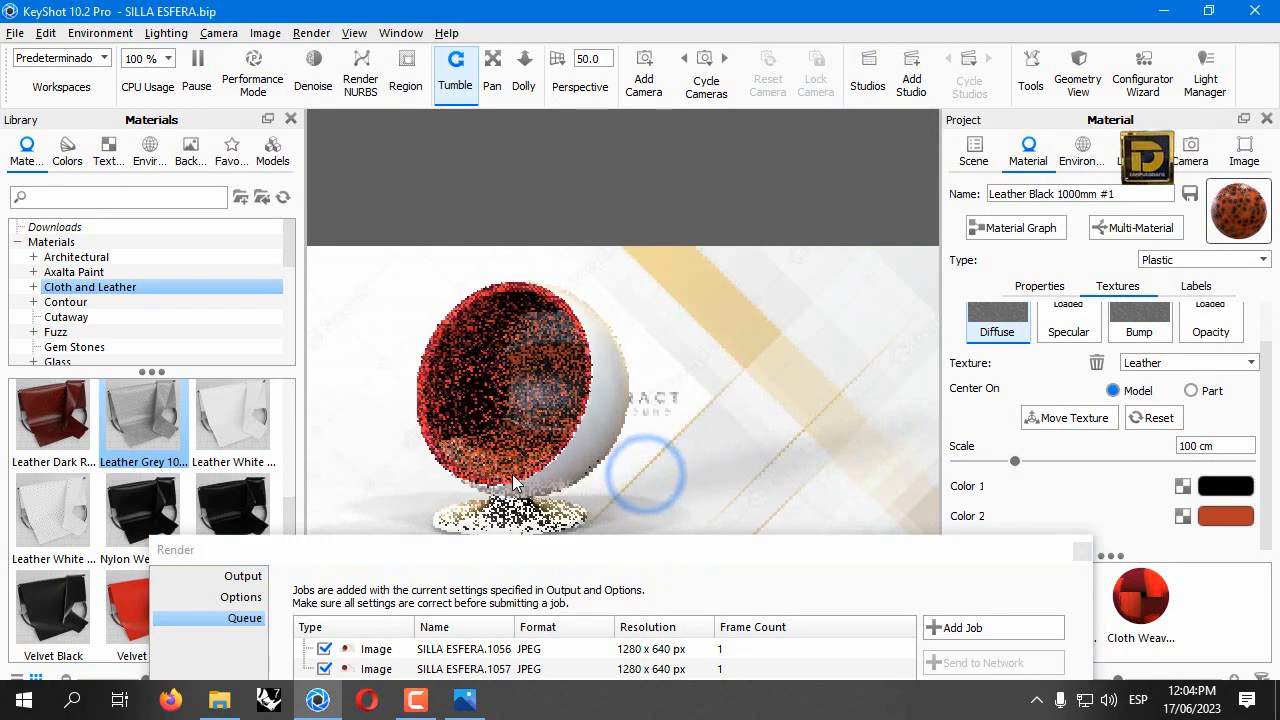
left_click(952, 627)
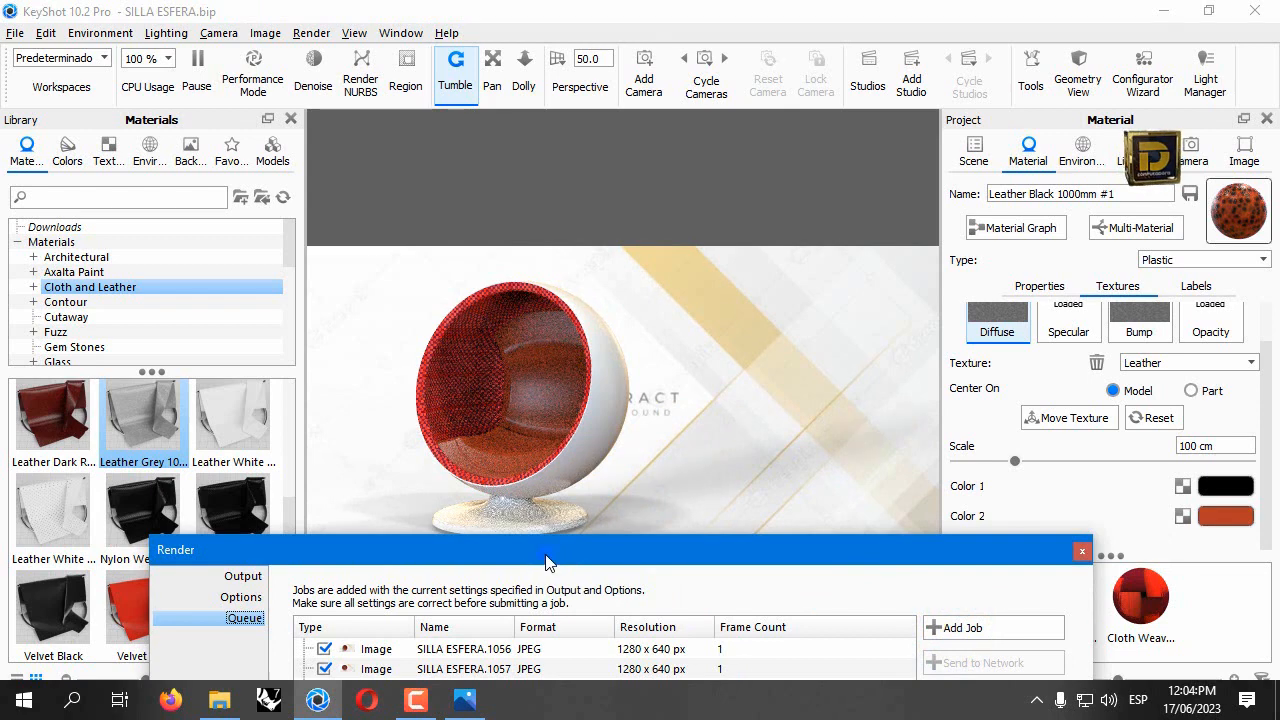
Apply Paint Matte Black to the chair's outer shell and pedestal base.
left_click_drag(546, 563, 646, 620)
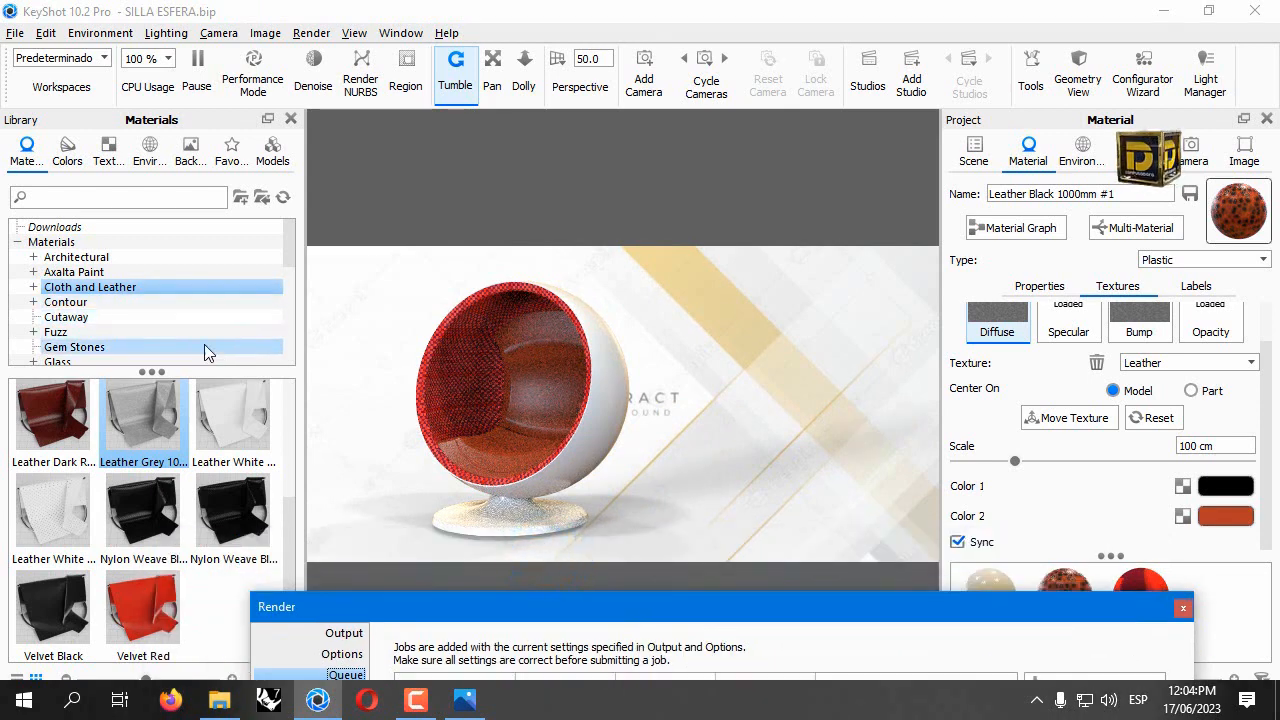
left_click_drag(143, 522, 86, 408)
scroll(68, 307, "down", 1)
scroll(68, 316, "down", 3)
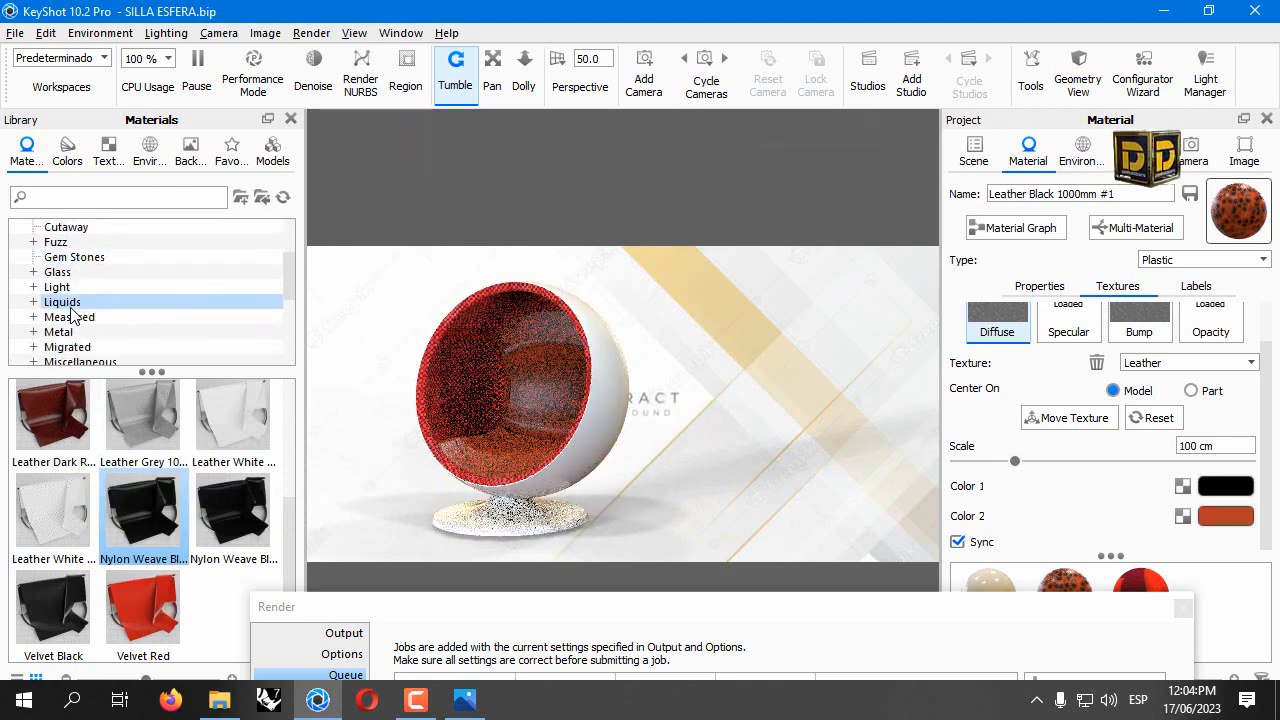
left_click(64, 332)
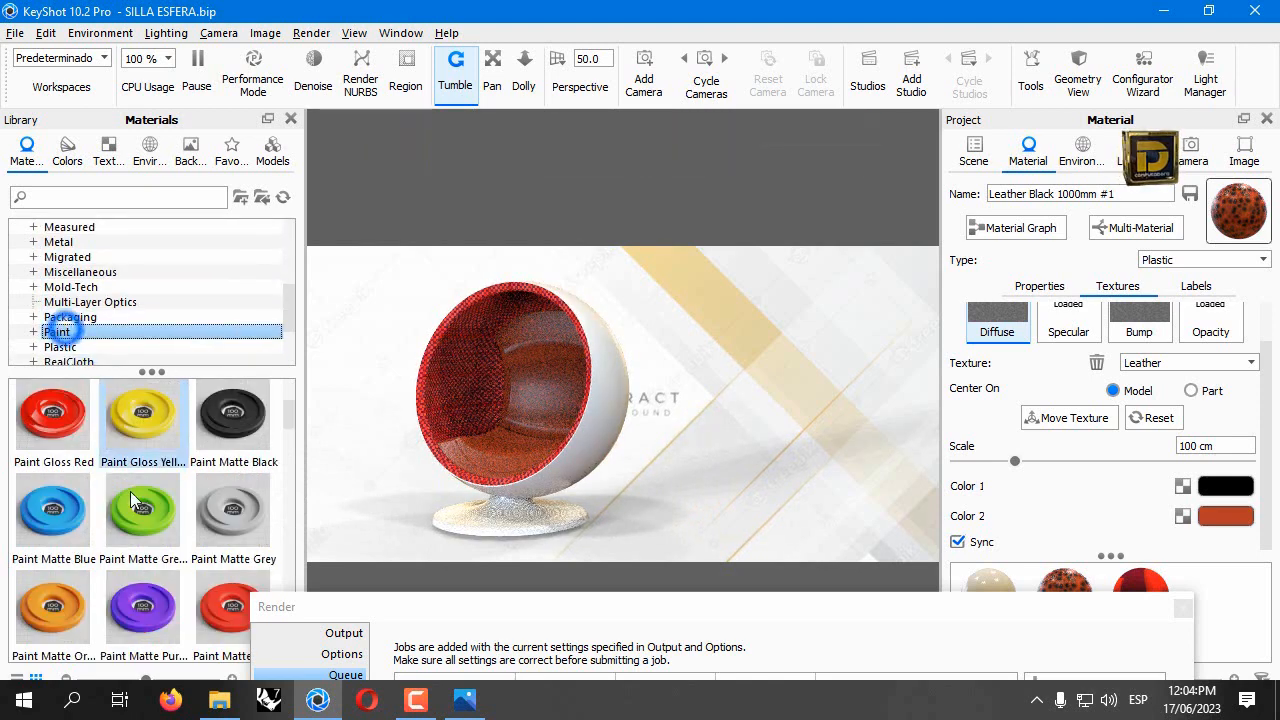
mouse_move(232, 410)
left_mouse_down()
mouse_move(500, 522)
mouse_move(438, 487)
left_mouse_up()
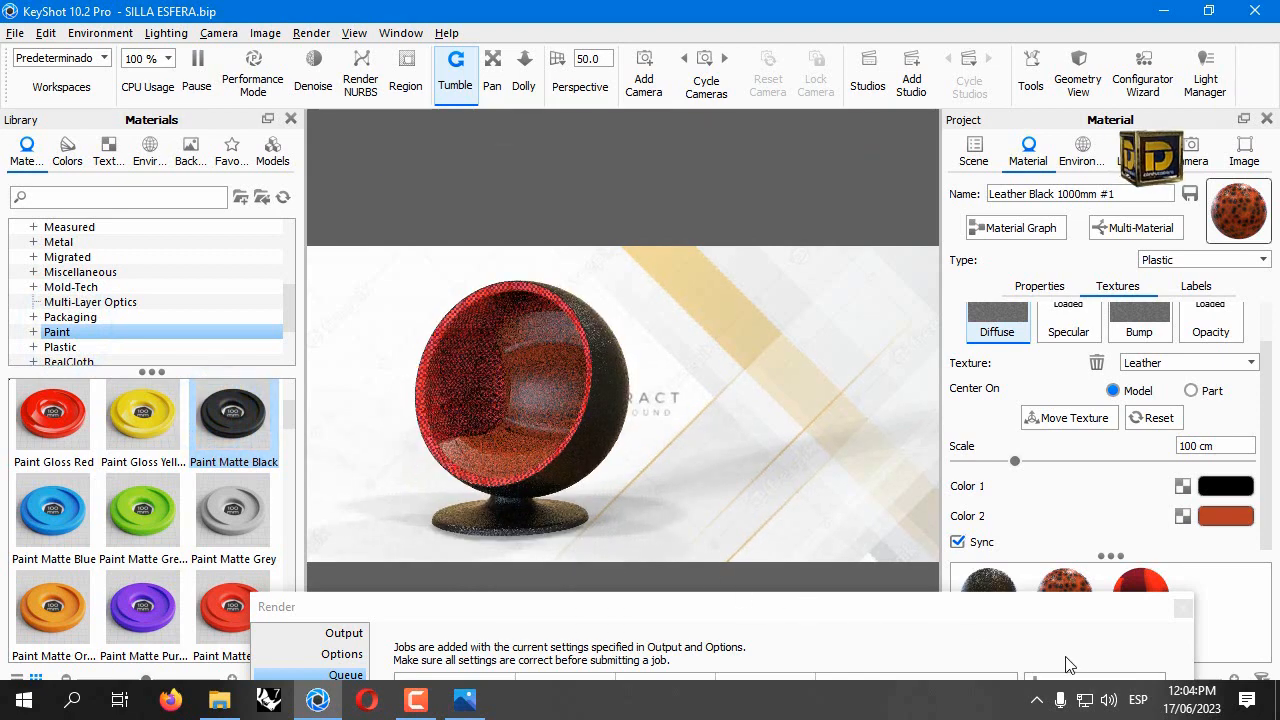
Add render jobs to the queue for the black-shelled chair, turning it to a different angle for each one.
left_click_drag(745, 606, 731, 560)
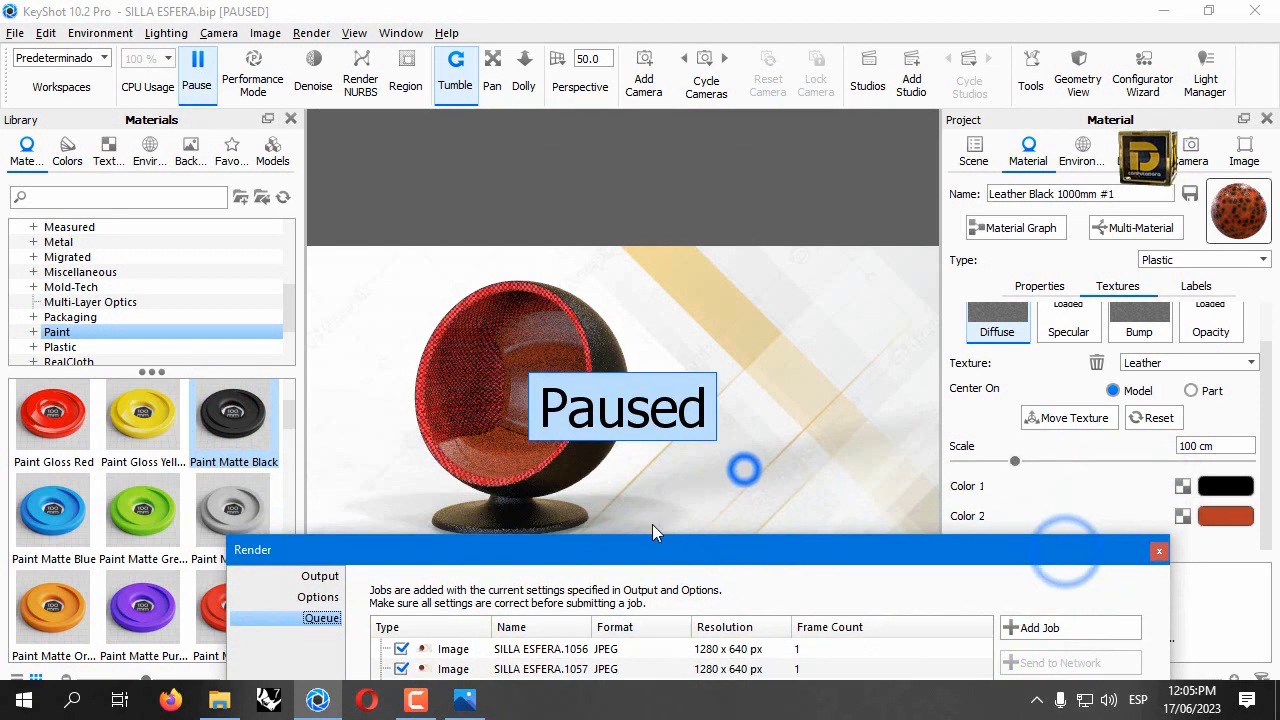
left_click_drag(590, 447, 587, 444)
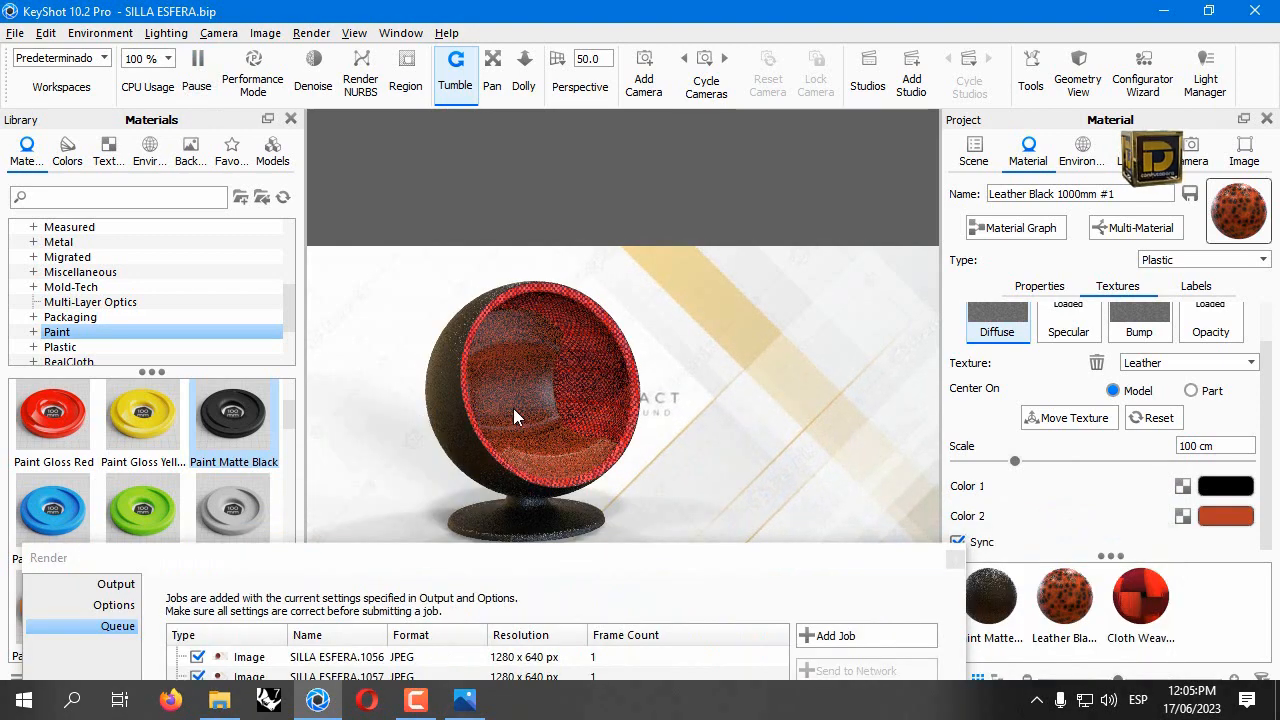
left_click_drag(513, 408, 461, 408)
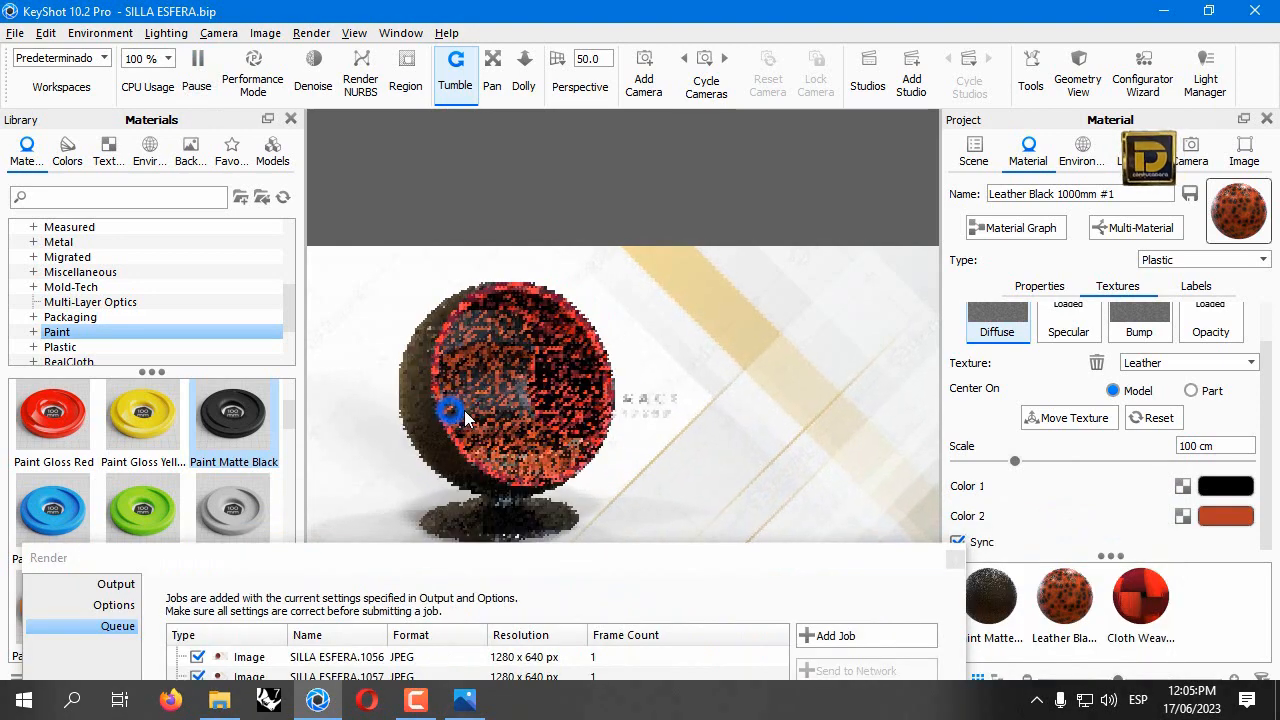
left_click(850, 640)
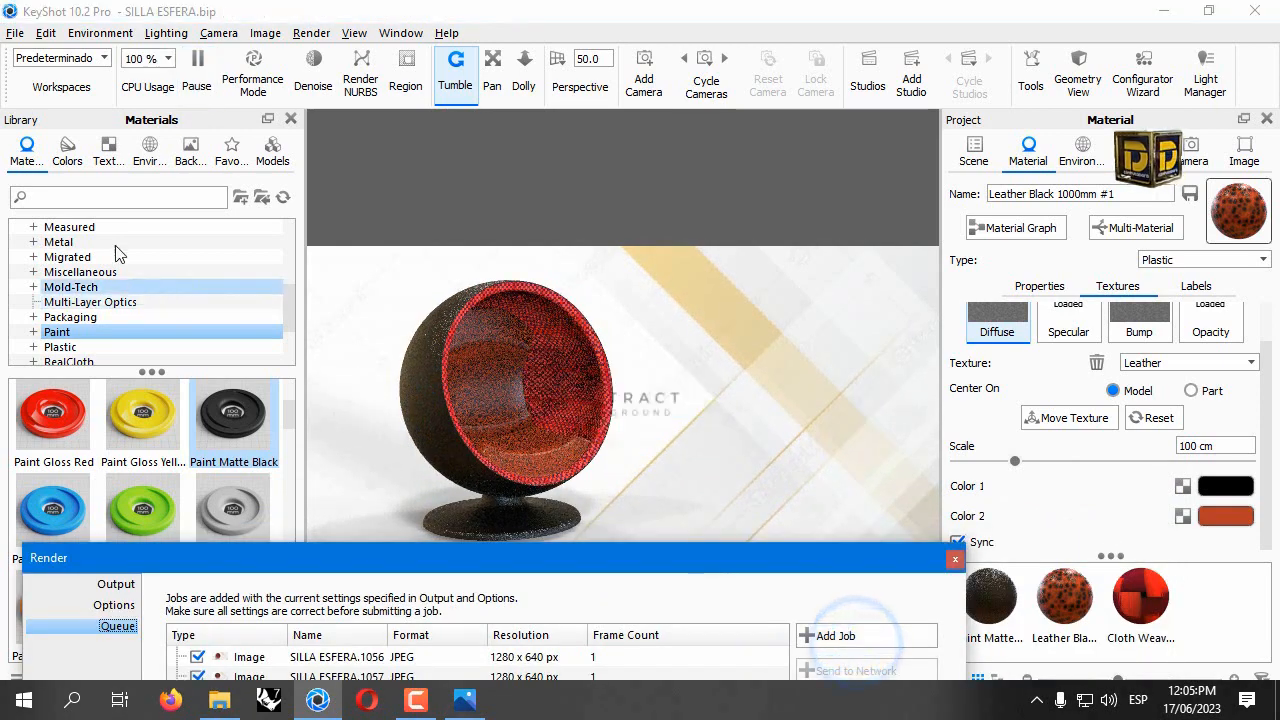
Use the living-room backplate 13241_t_soggio..., place the chair on its wooden floor, and add this view to the render queue.
left_click(190, 150)
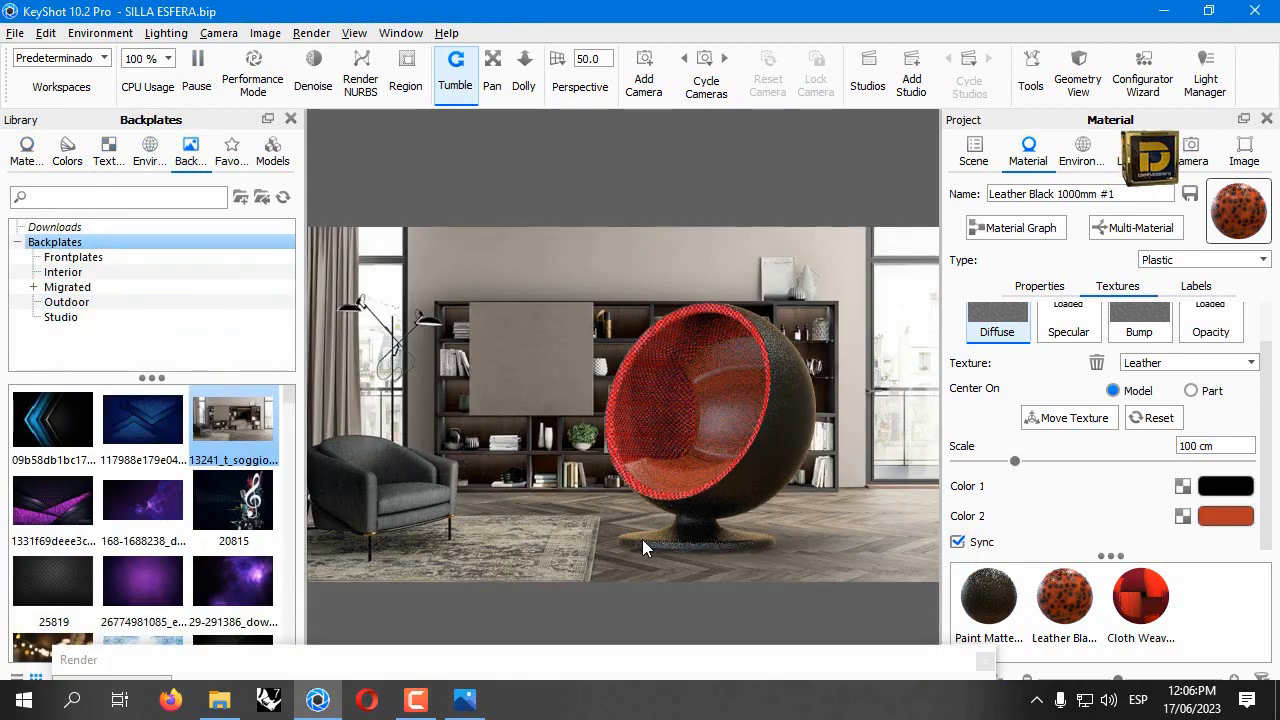
left_click(664, 668)
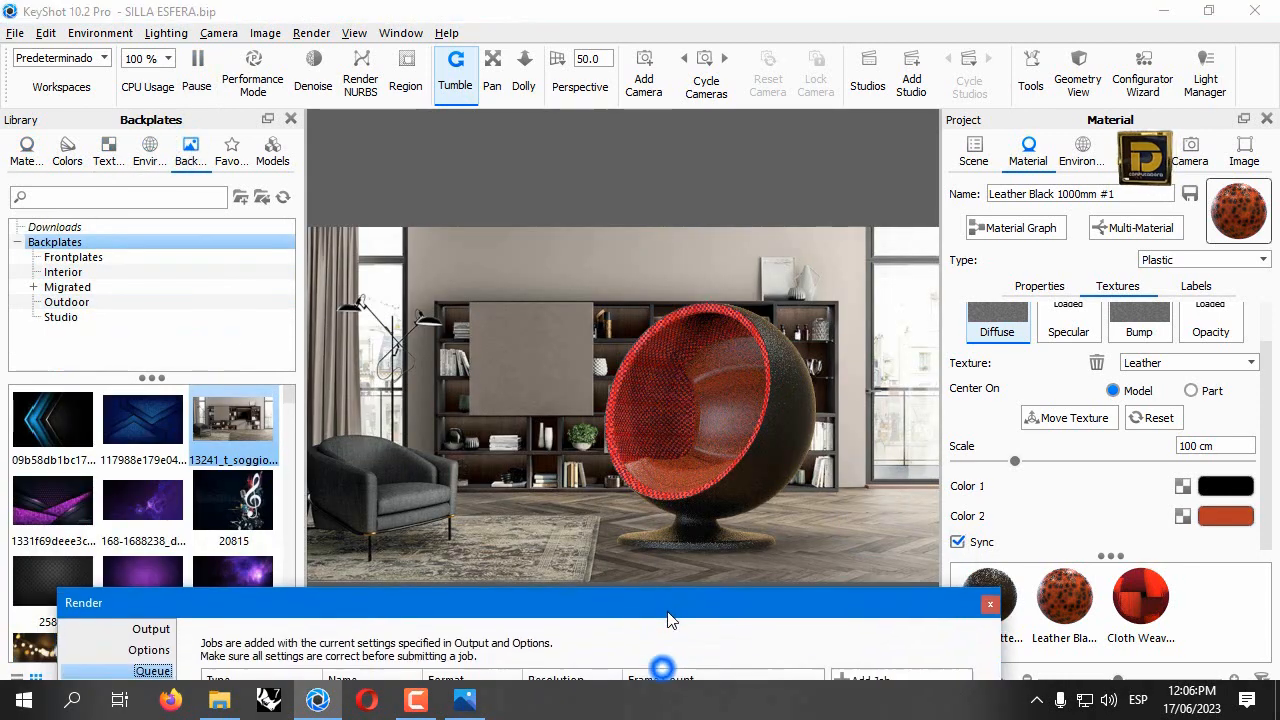
left_click(876, 672)
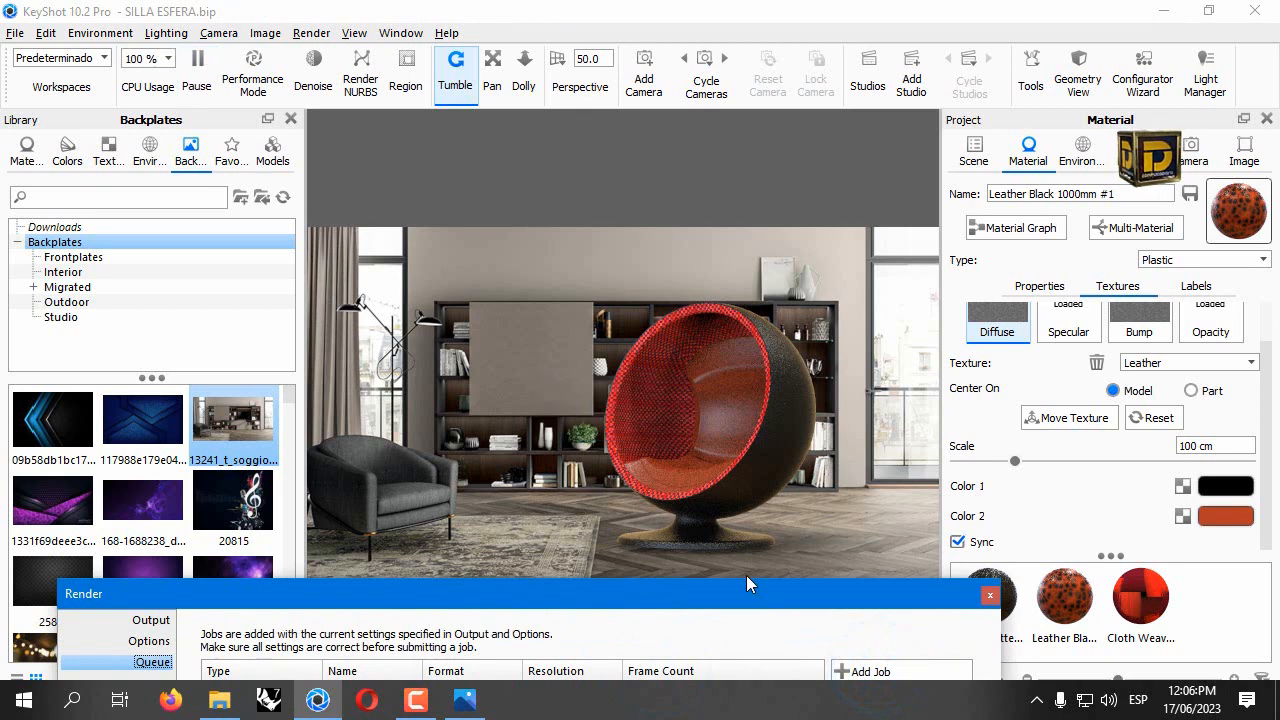
left_click_drag(751, 590, 780, 638)
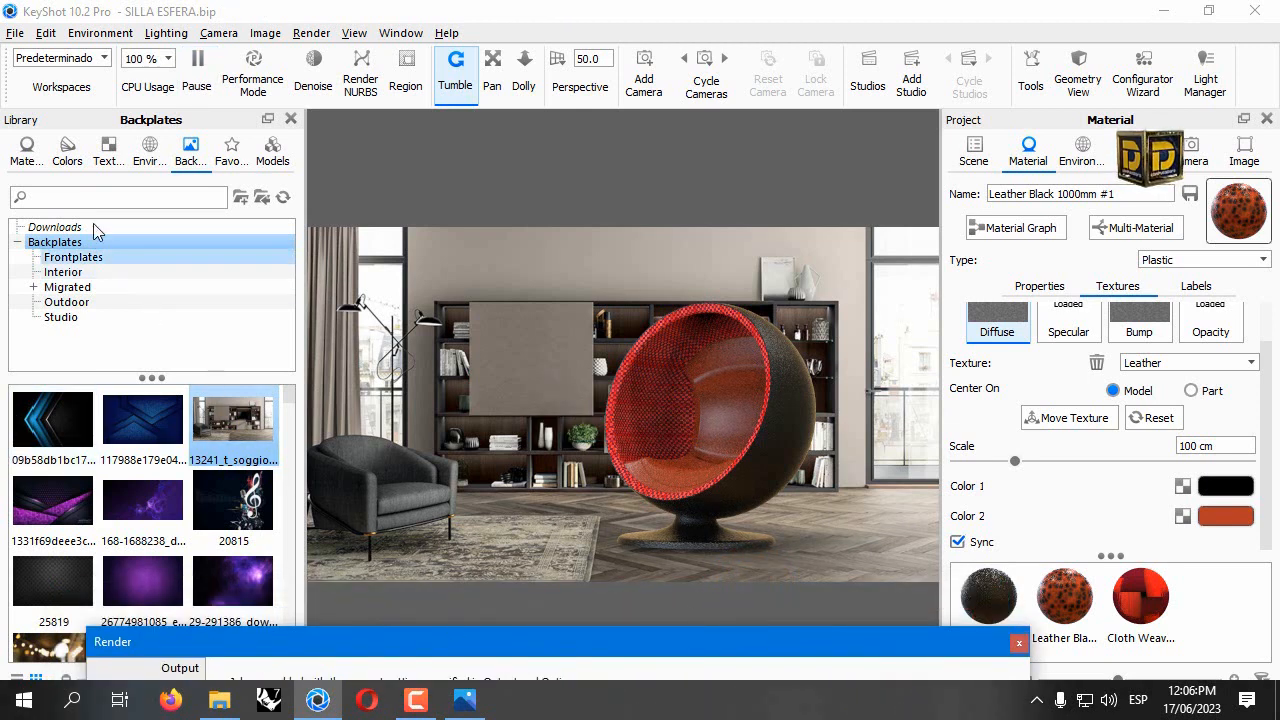
Apply Leather Dark Red to the cushions and a light cloth weave to the interior, and add this version to the render queue.
left_click(27, 152)
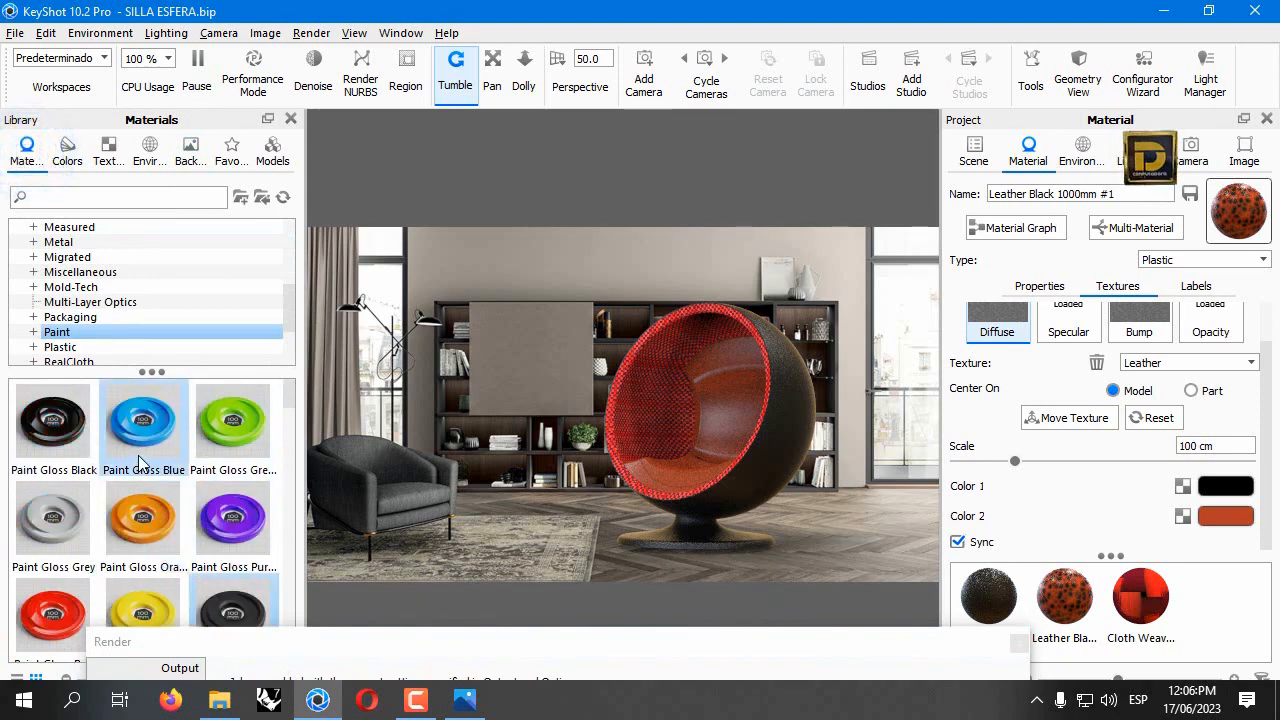
mouse_move(58, 522)
left_mouse_down()
mouse_move(582, 576)
mouse_move(725, 543)
mouse_move(124, 535)
left_mouse_up()
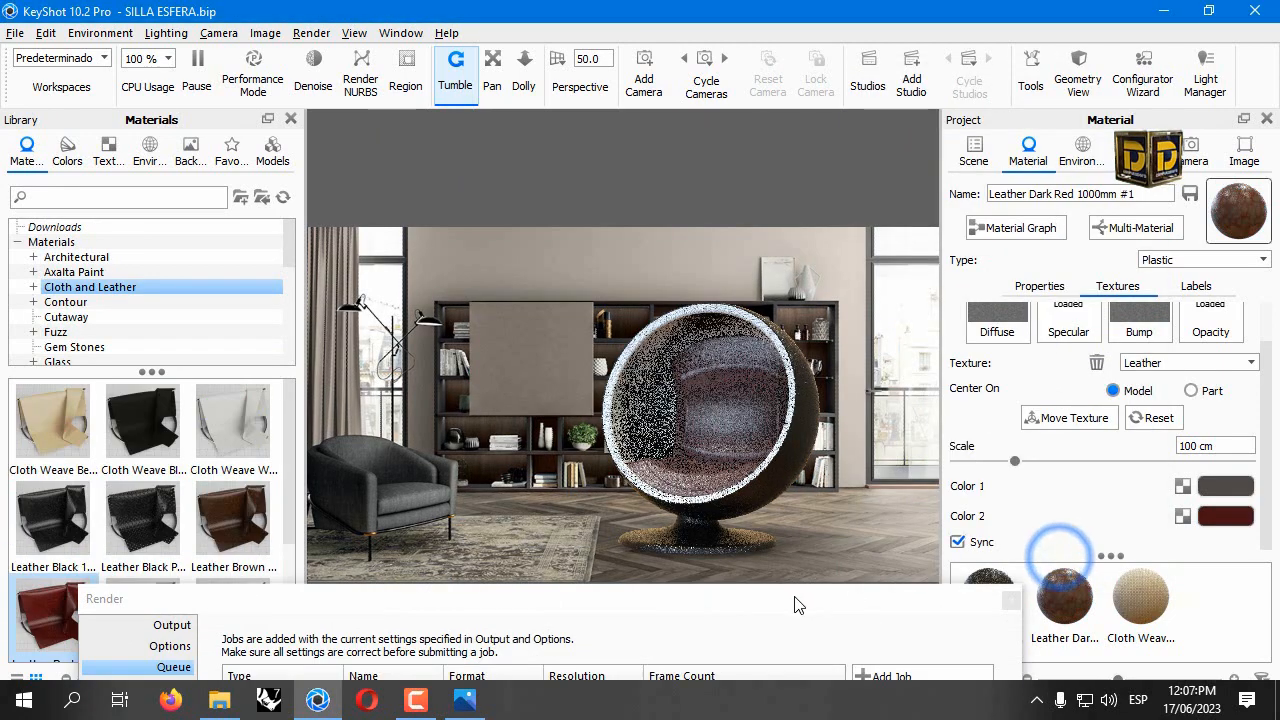
left_click_drag(794, 590, 790, 114)
left_click(745, 474)
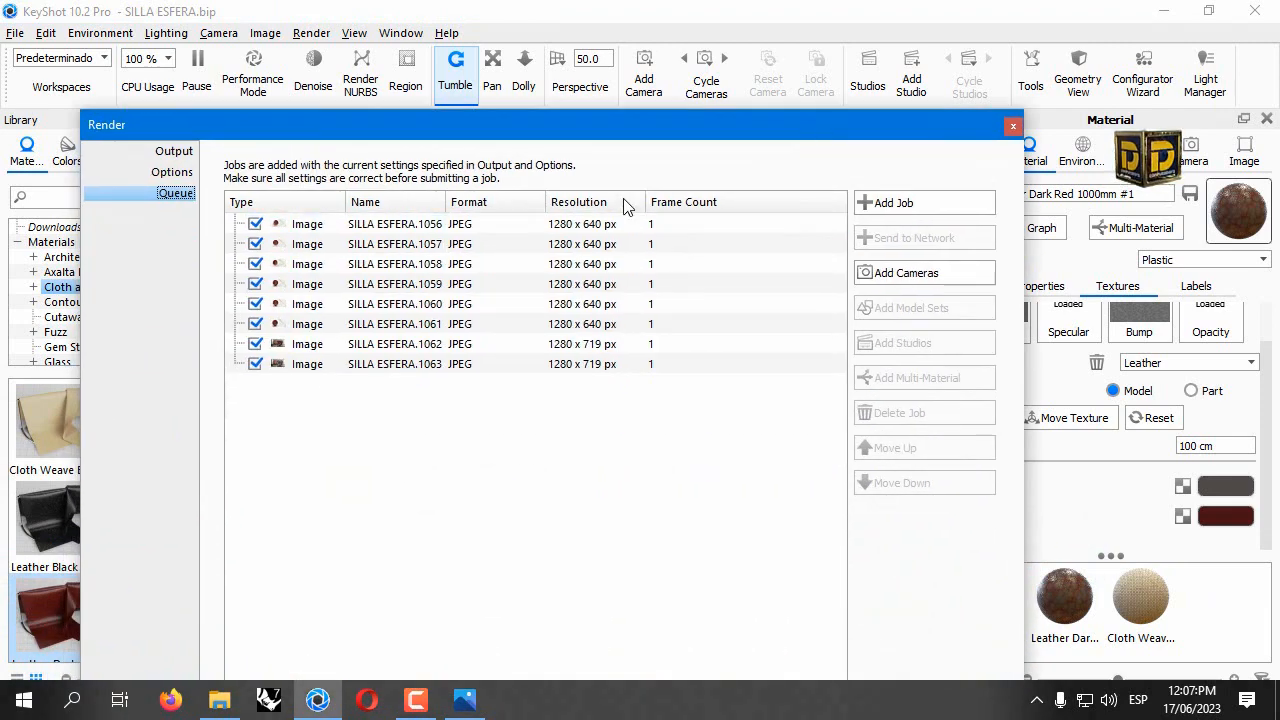
Examine the previews and render settings of the jobs listed in the render queue.
mouse_move(578, 222)
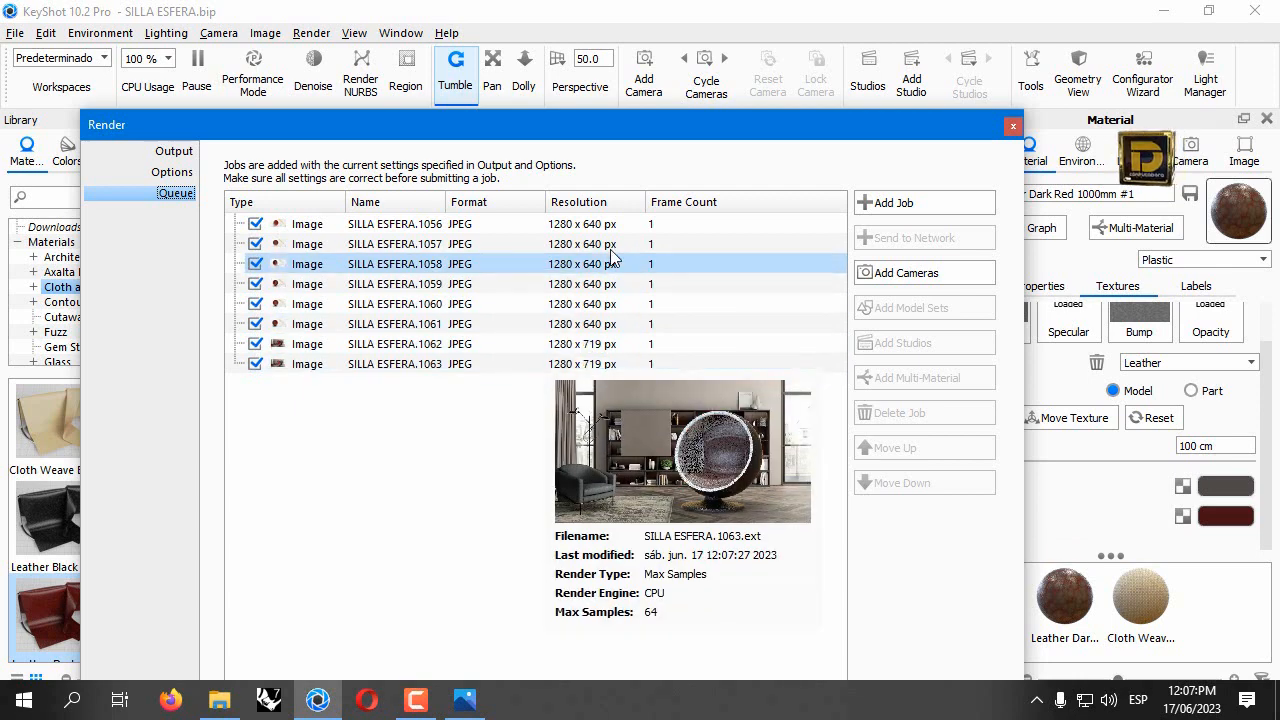
left_click_drag(620, 128, 755, 603)
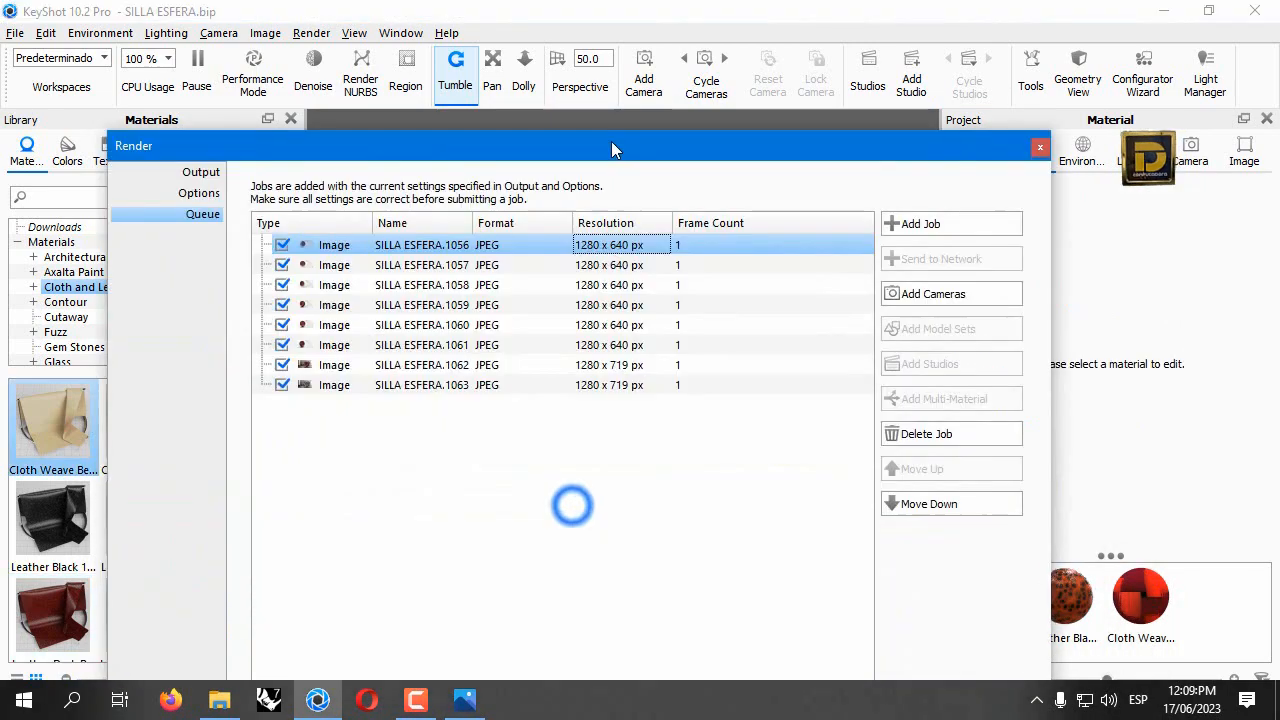
left_click(883, 150)
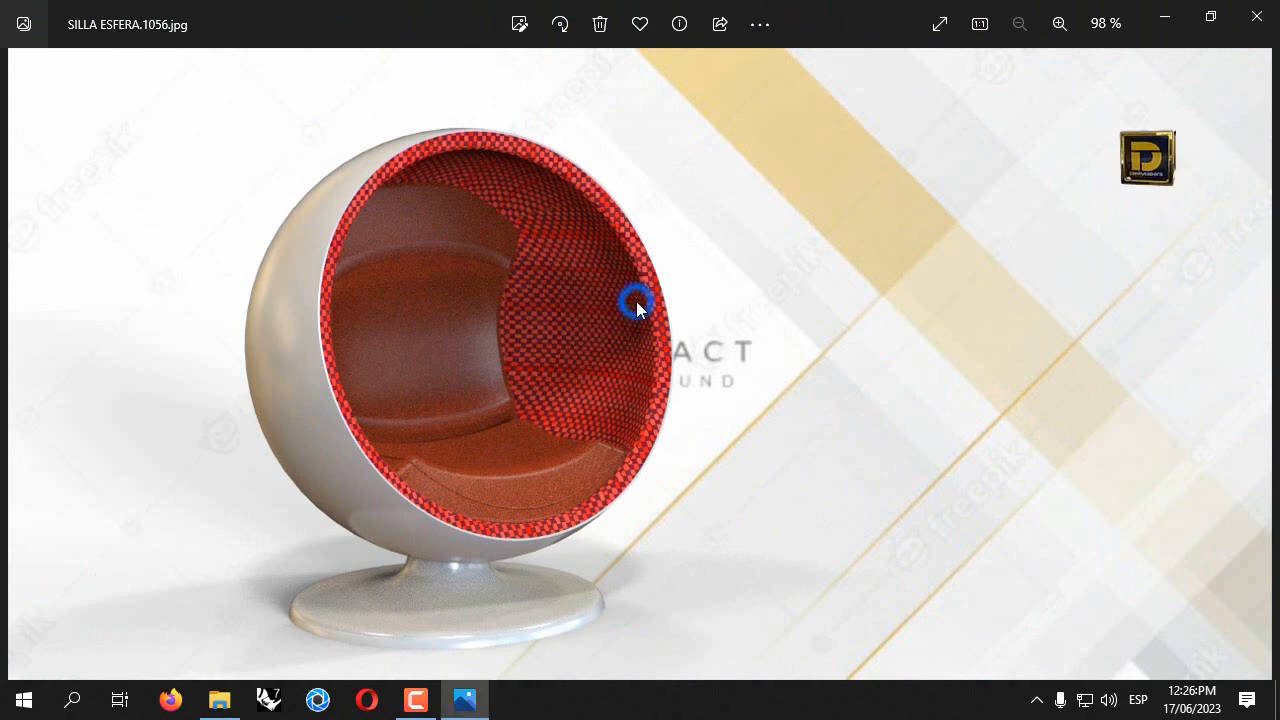
Browse forward and back through the finished SILLA ESFERA renders in the photo viewer, comparing the chair's colors, angles and backgrounds.
key("Right")
key("Right")
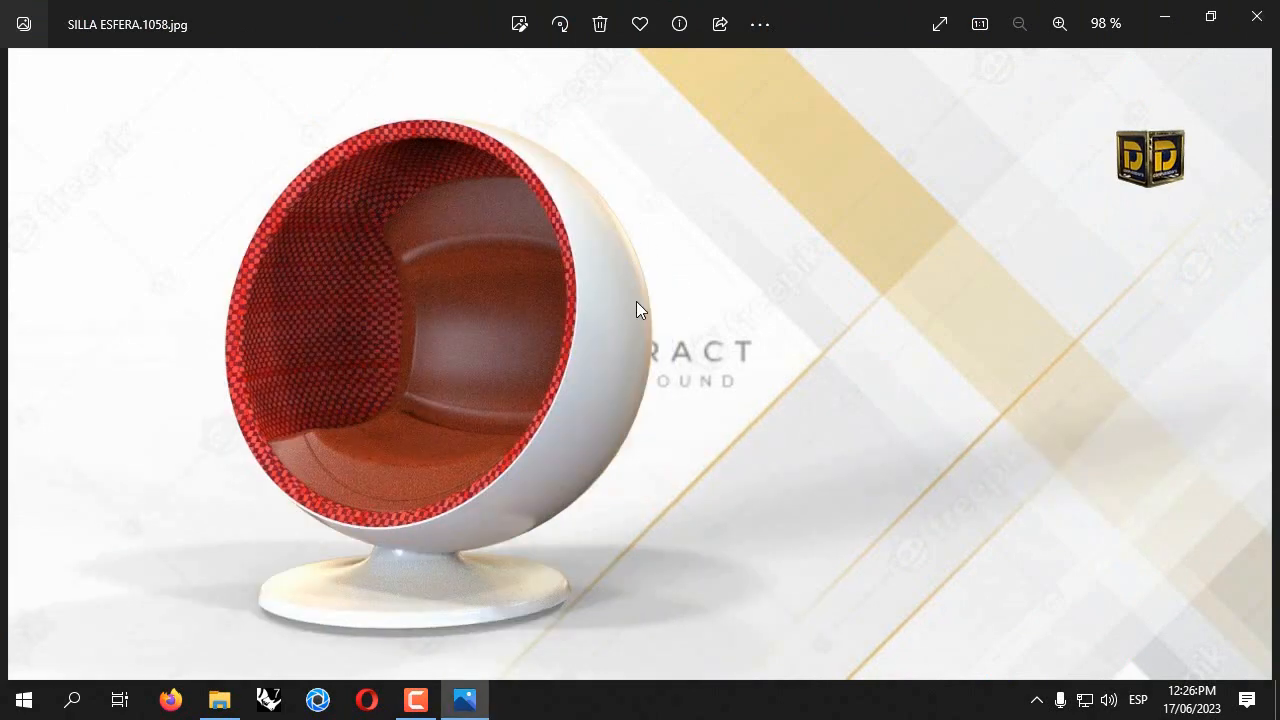
key("Right")
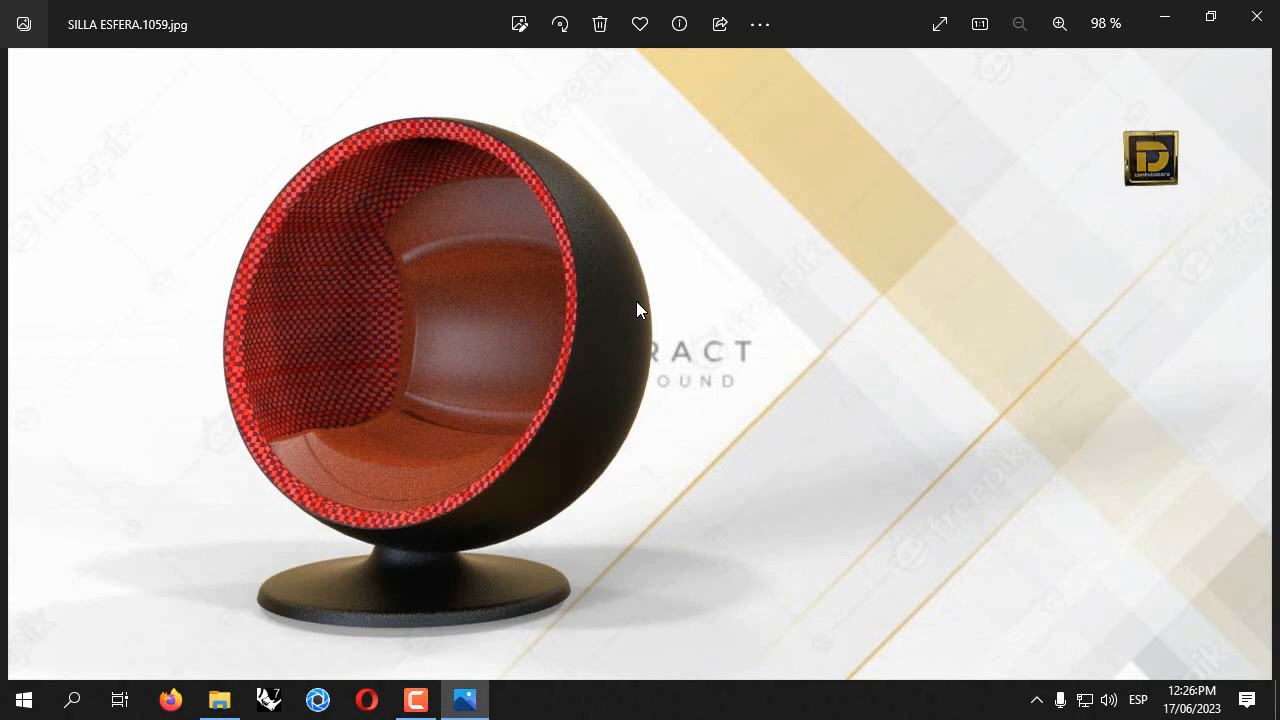
key("Right")
key("Right")
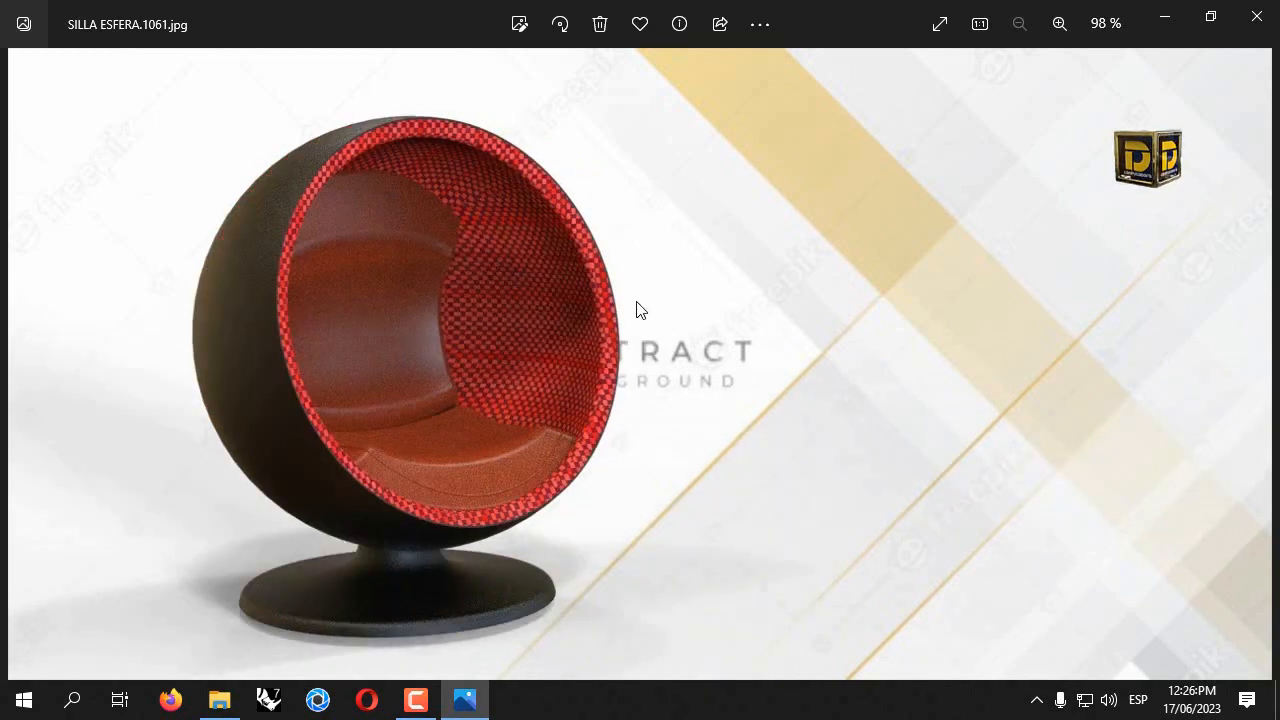
key("Right")
key("Right")
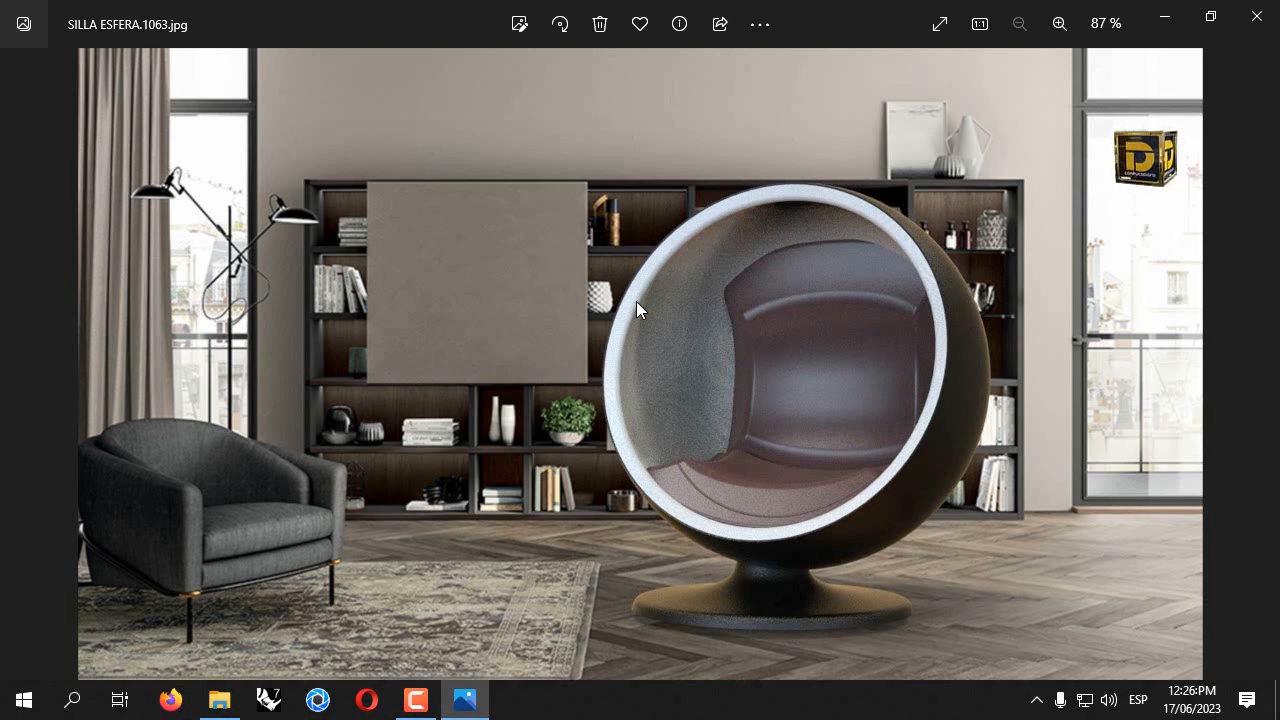
key("Right")
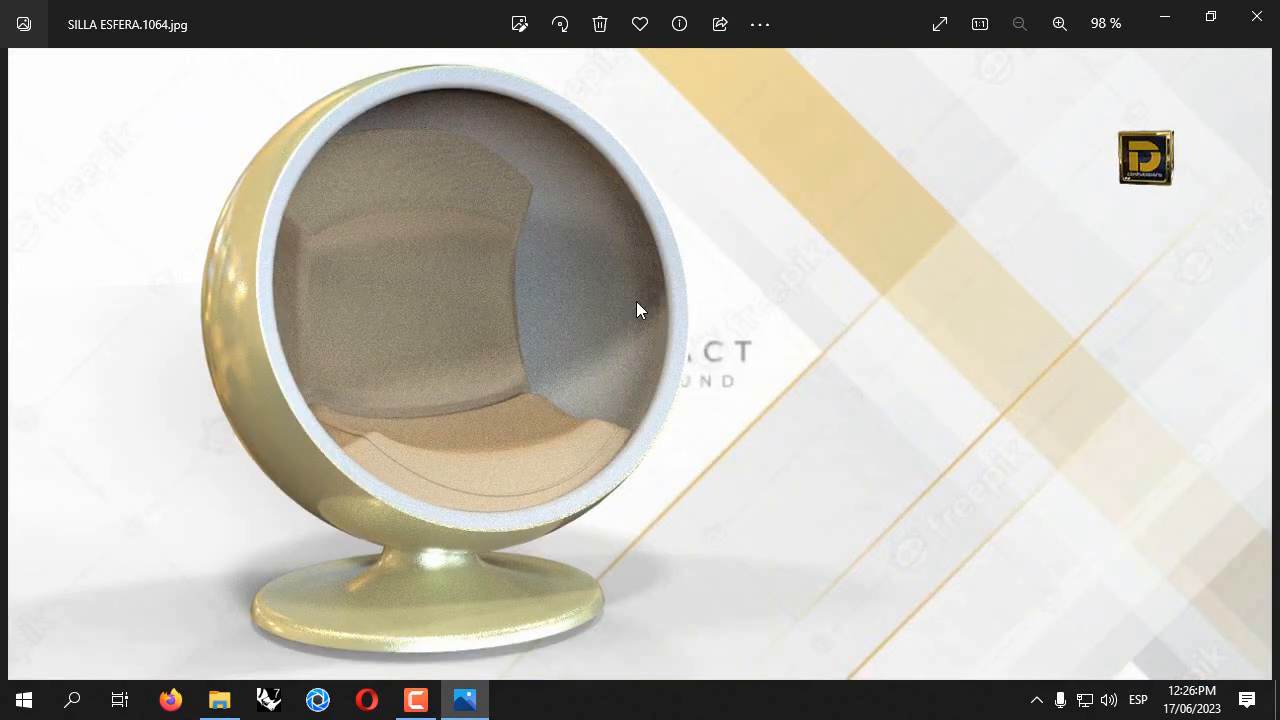
key("Right")
key("Left")
key("Left")
key("Left")
key("Left")
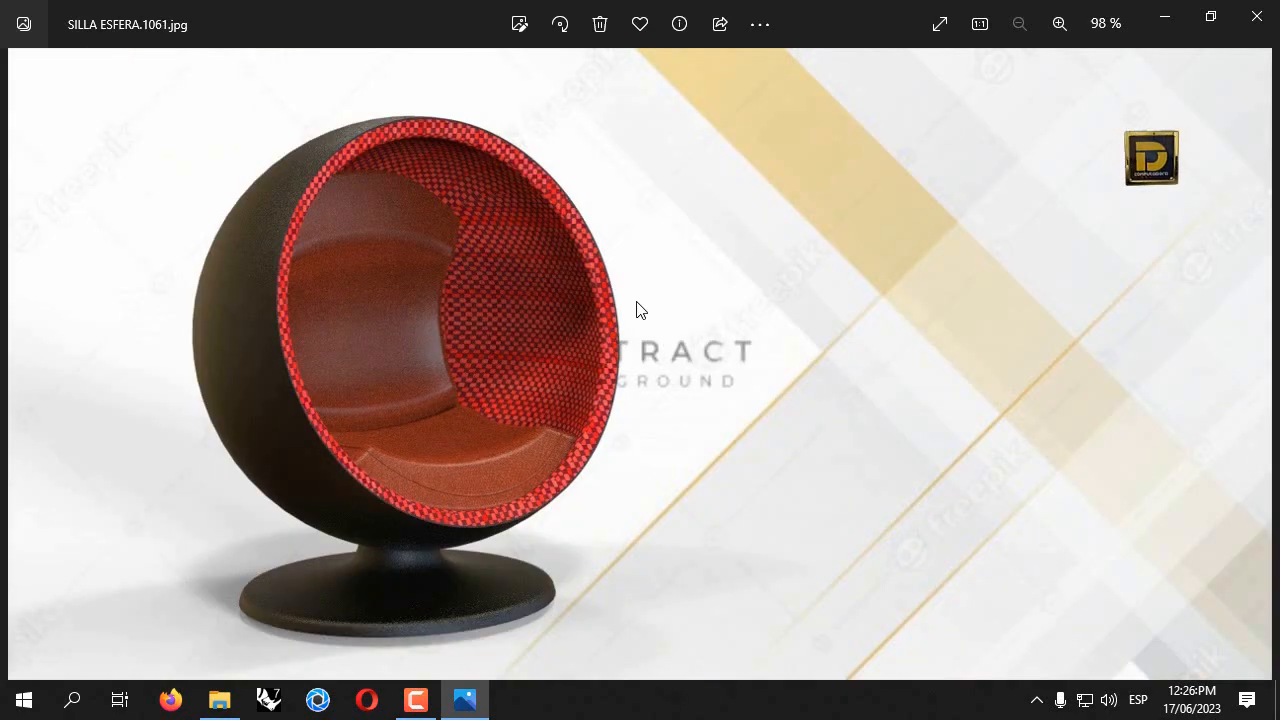
key("Left")
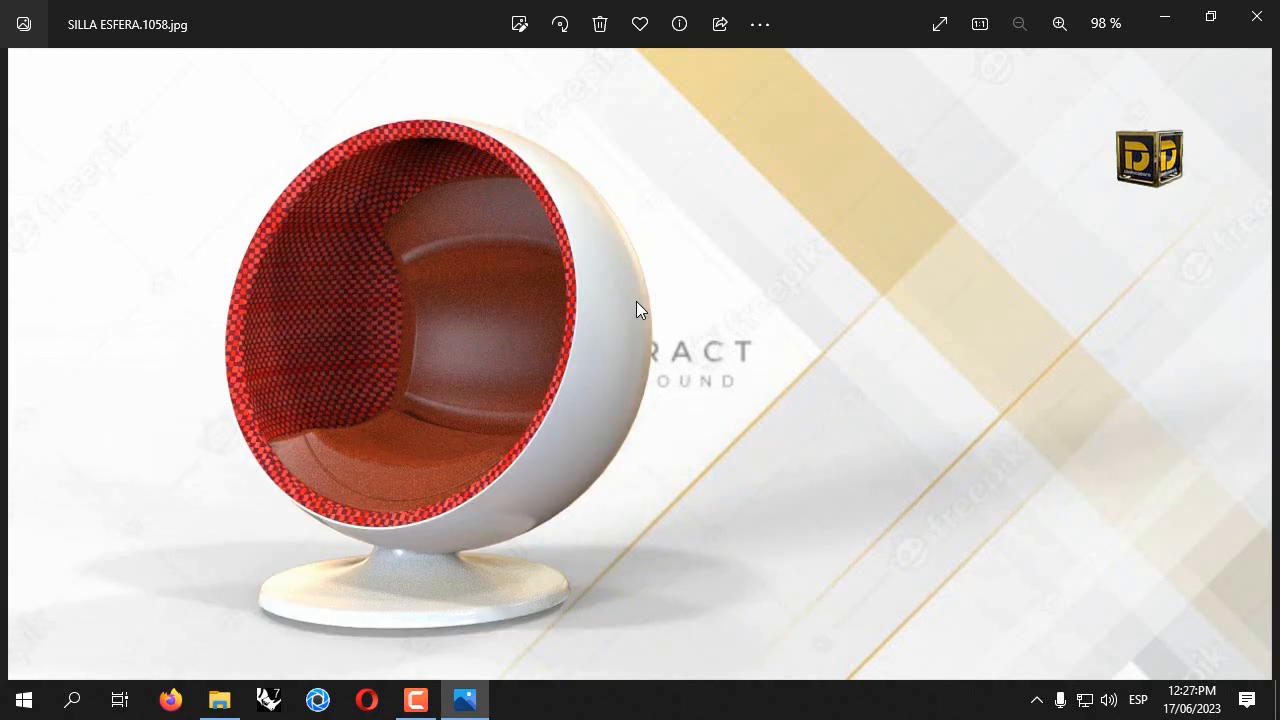